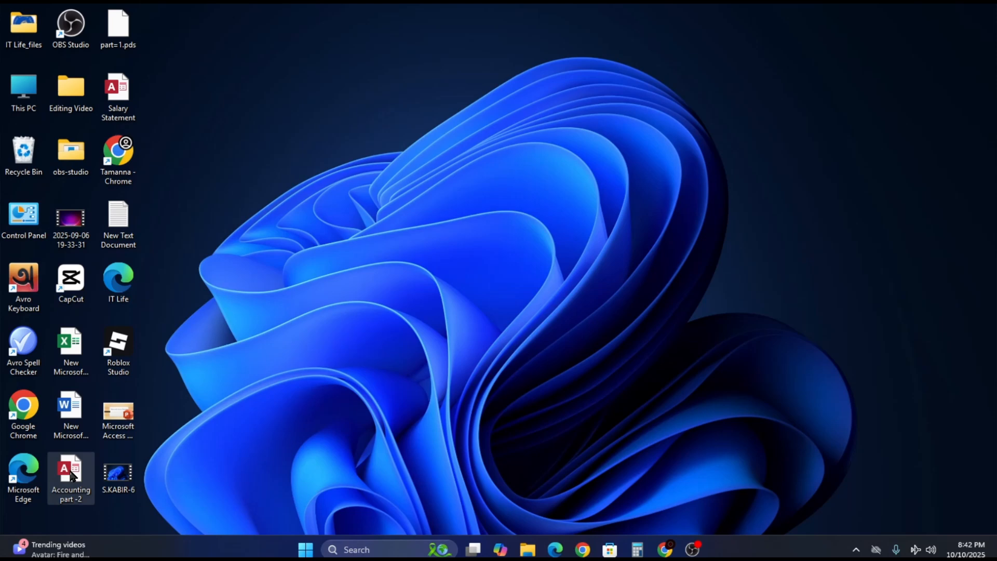
Open the Accounting part -2 database from the desktop and look through its report, forms, query and tables.
{"action": "double_click", "coordinate": [73, 477]}
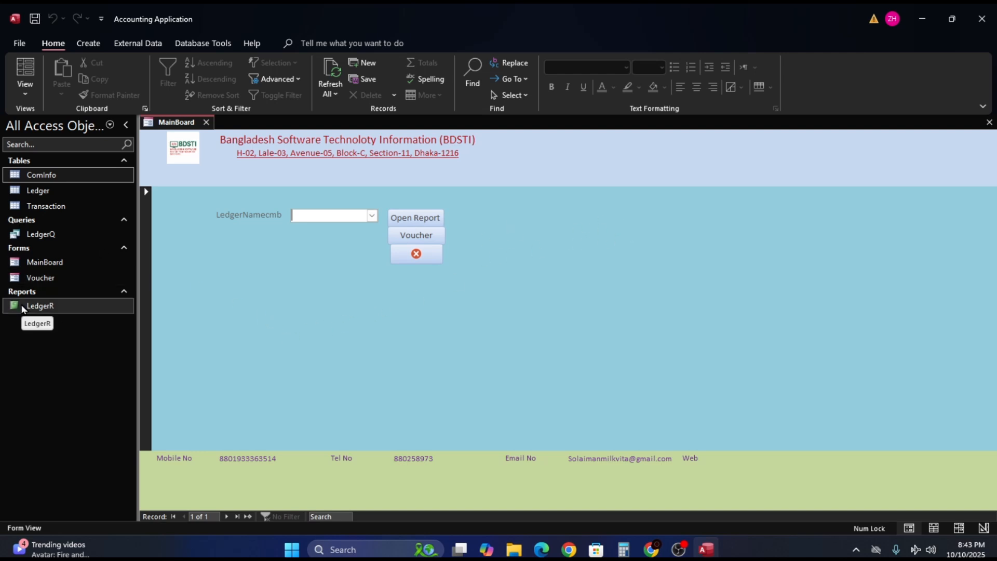
{"action": "left_click", "coordinate": [23, 308]}
{"action": "left_click", "coordinate": [19, 277]}
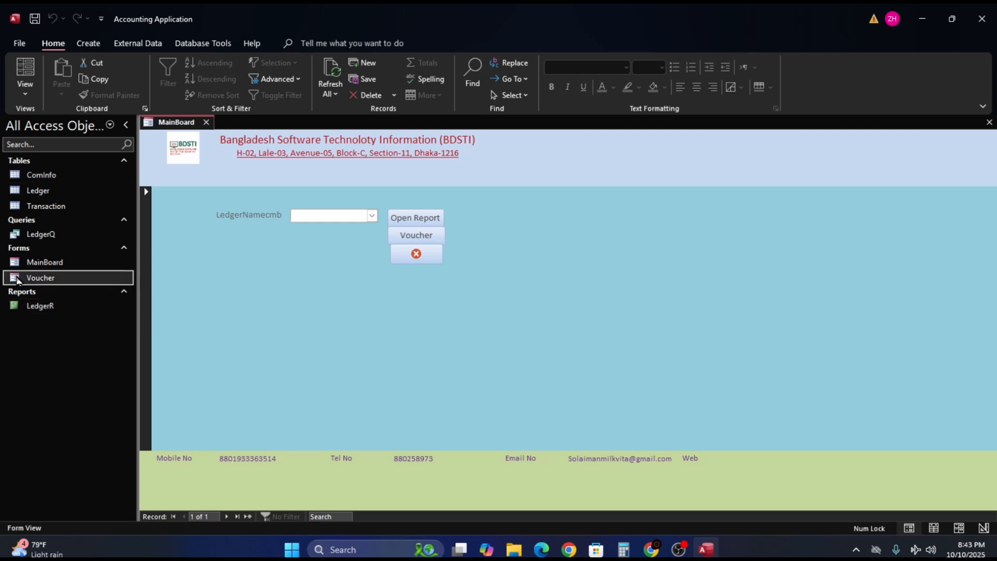
{"action": "left_click", "coordinate": [16, 264]}
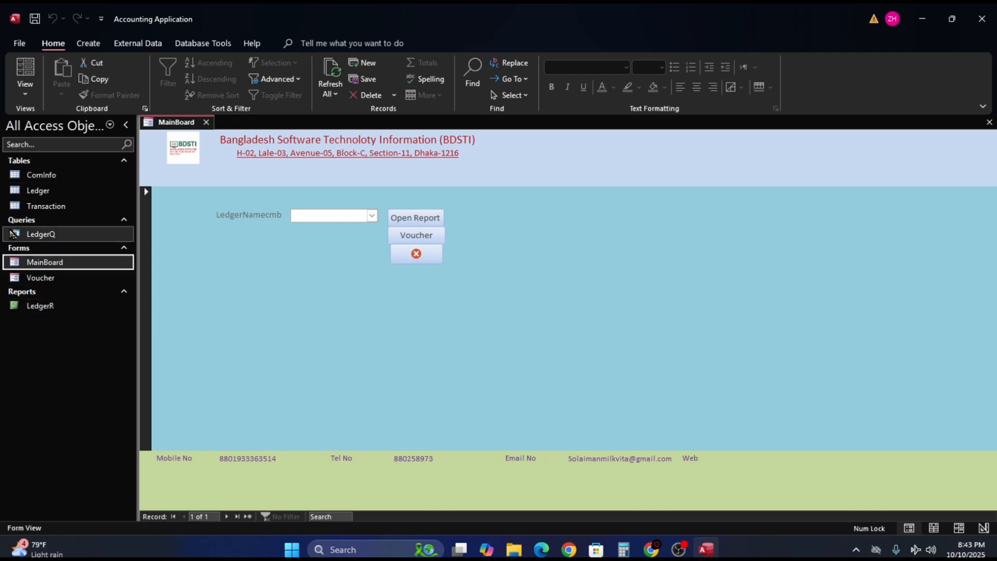
{"action": "left_click", "coordinate": [11, 234]}
{"action": "left_click", "coordinate": [20, 206]}
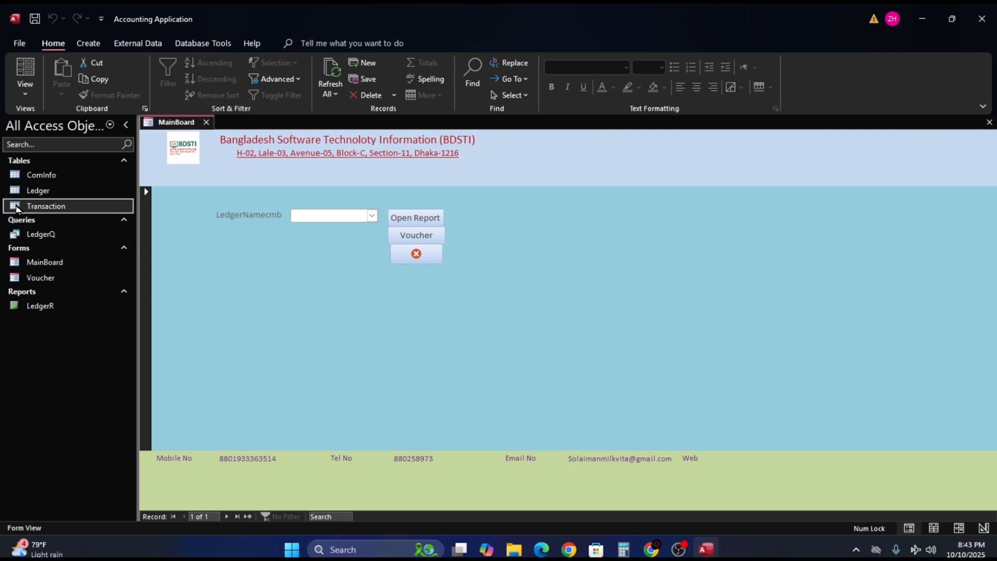
{"action": "left_click", "coordinate": [17, 192]}
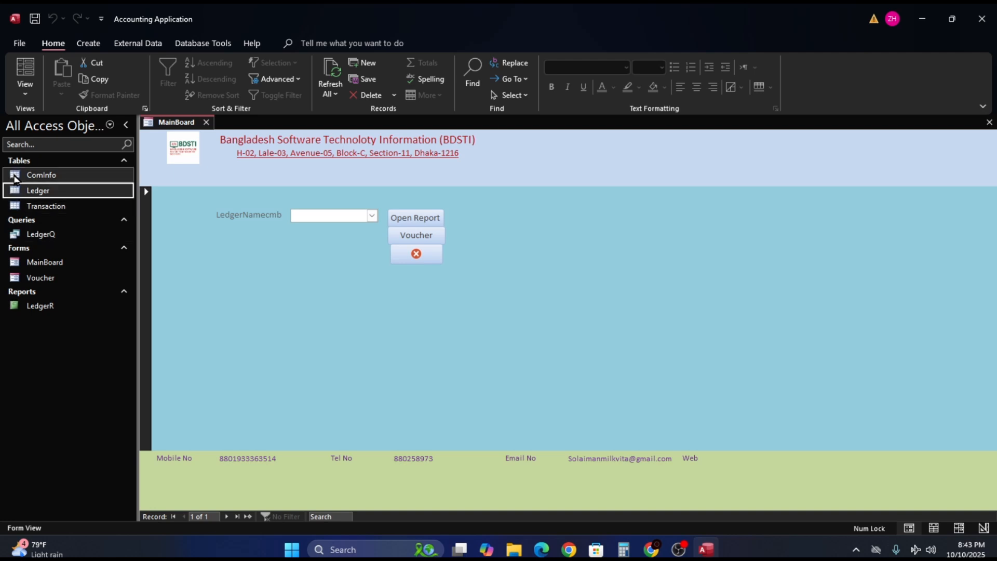
{"action": "left_click", "coordinate": [17, 175]}
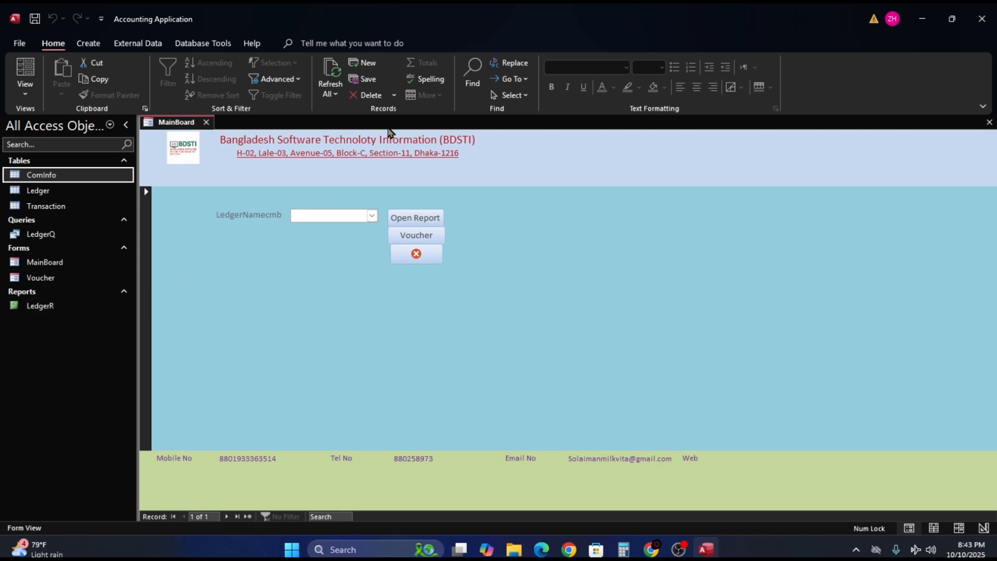
Open the LedgerR report, return to the MainBoard form, and run the report for the Cash in hand ledger.
{"action": "left_click", "coordinate": [29, 310]}
{"action": "double_click", "coordinate": [27, 308]}
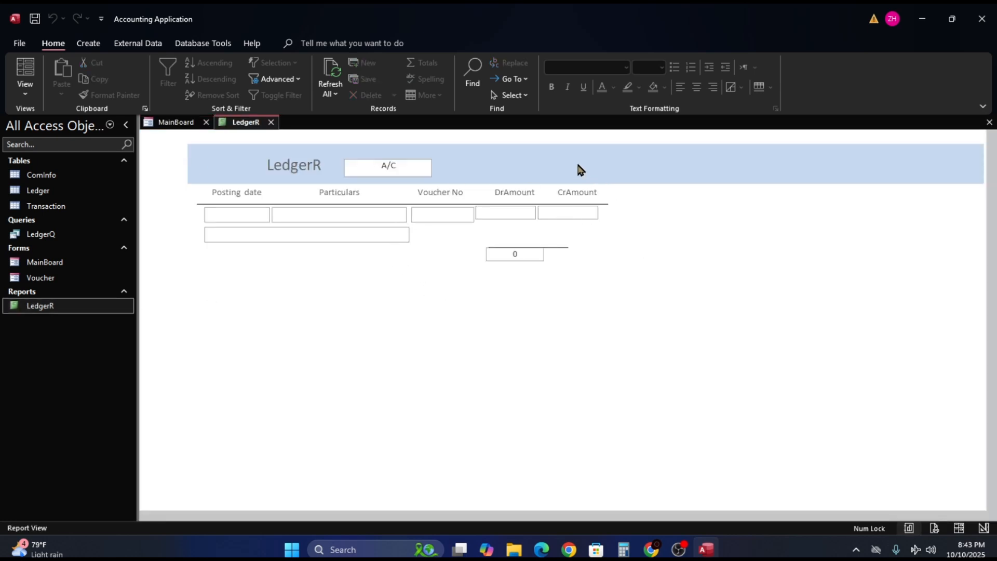
{"action": "left_click", "coordinate": [183, 123]}
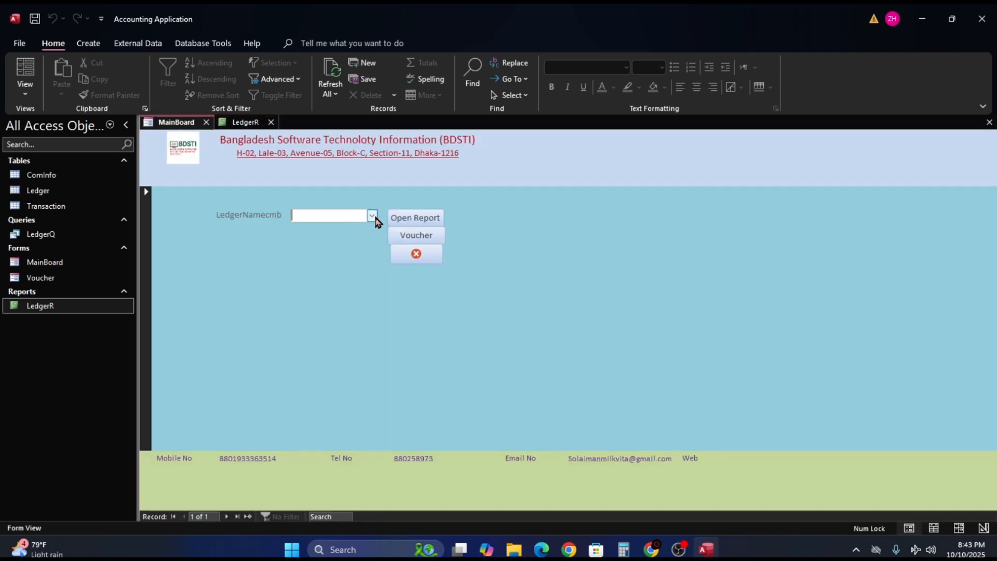
{"action": "left_click", "coordinate": [372, 217]}
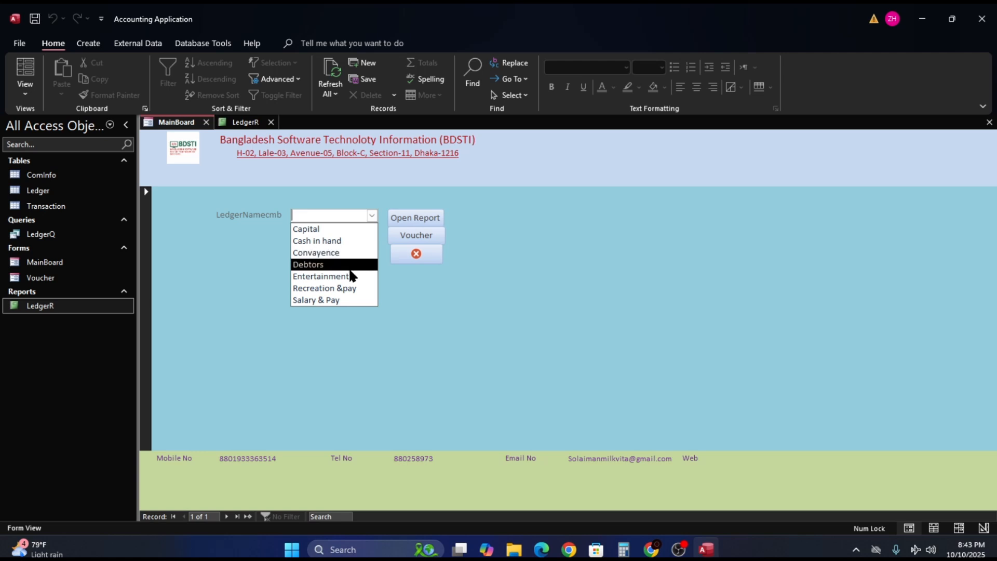
{"action": "left_click", "coordinate": [352, 241]}
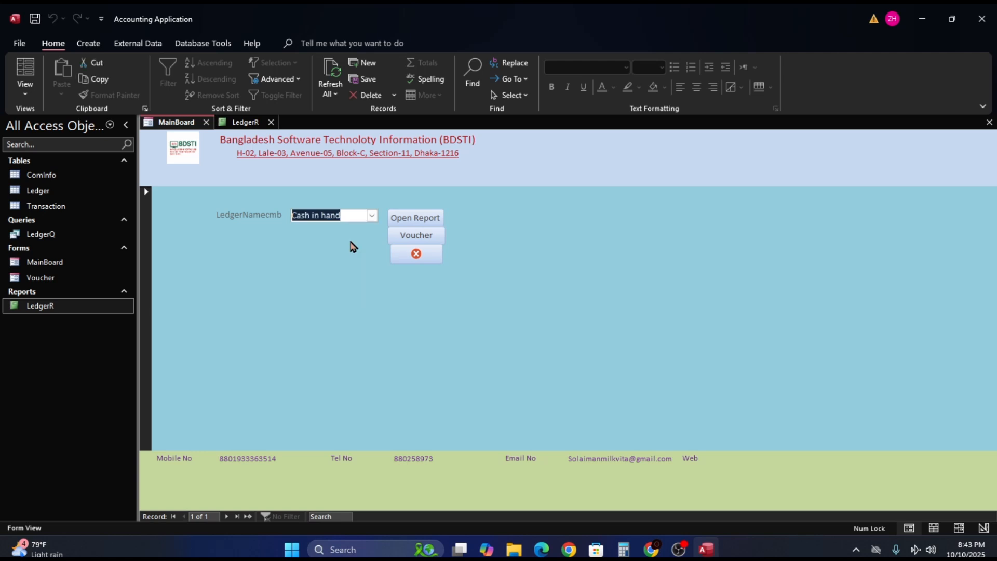
{"action": "left_click", "coordinate": [414, 219]}
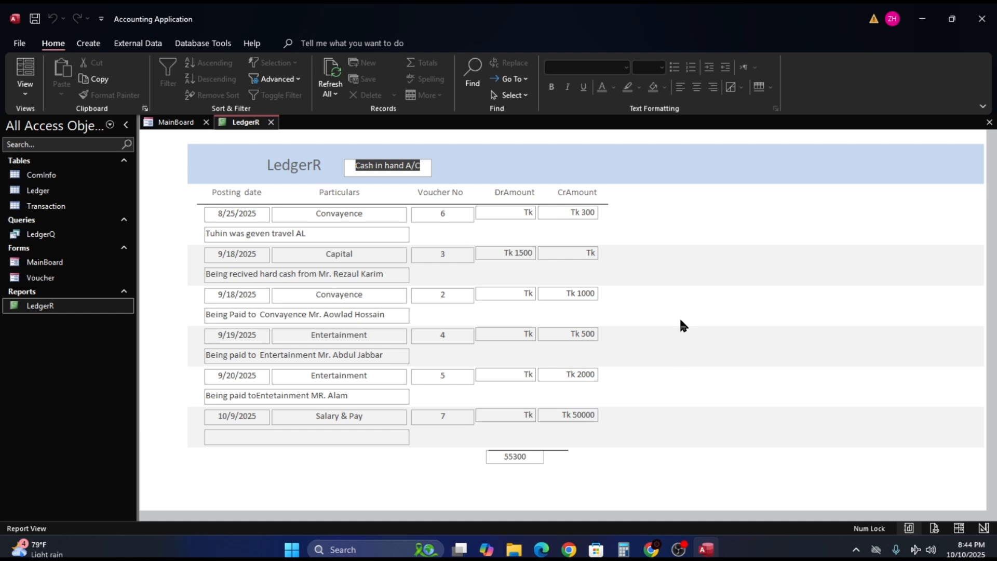
Switch the LedgerR report to Design View and delete the Sum([Amount]) text box from the report footer.
{"action": "right_click", "coordinate": [721, 305]}
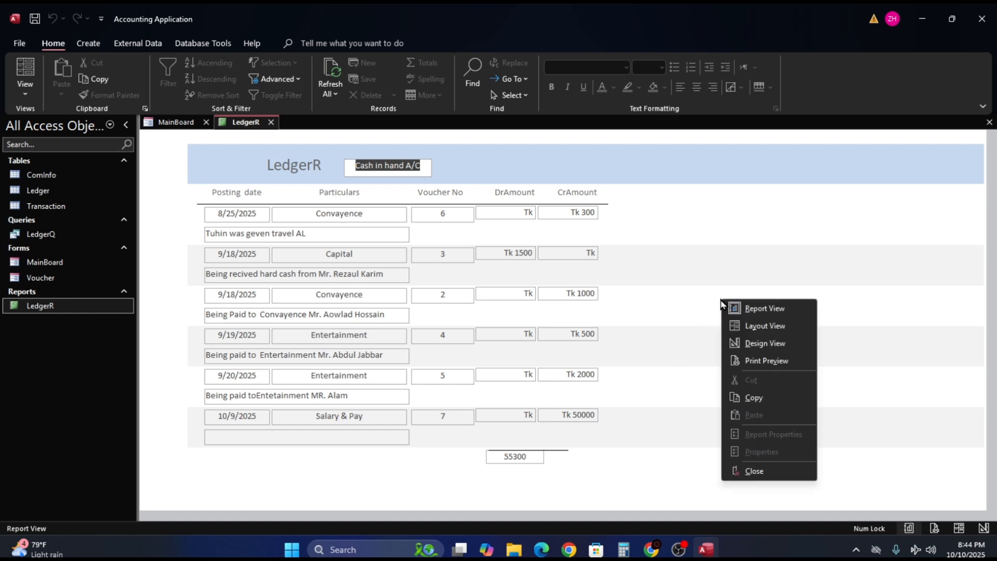
{"action": "left_click", "coordinate": [750, 344]}
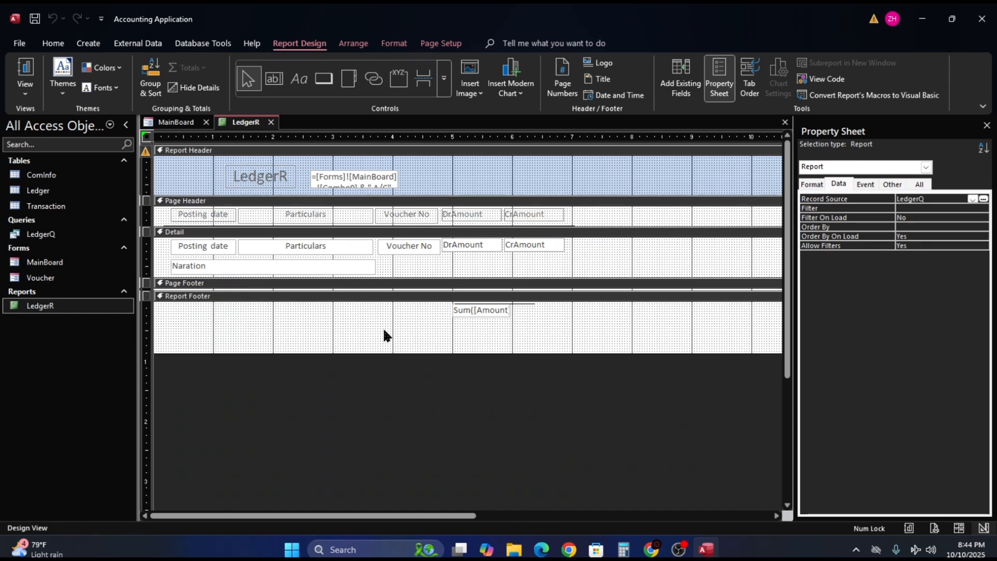
{"action": "left_click", "coordinate": [398, 326]}
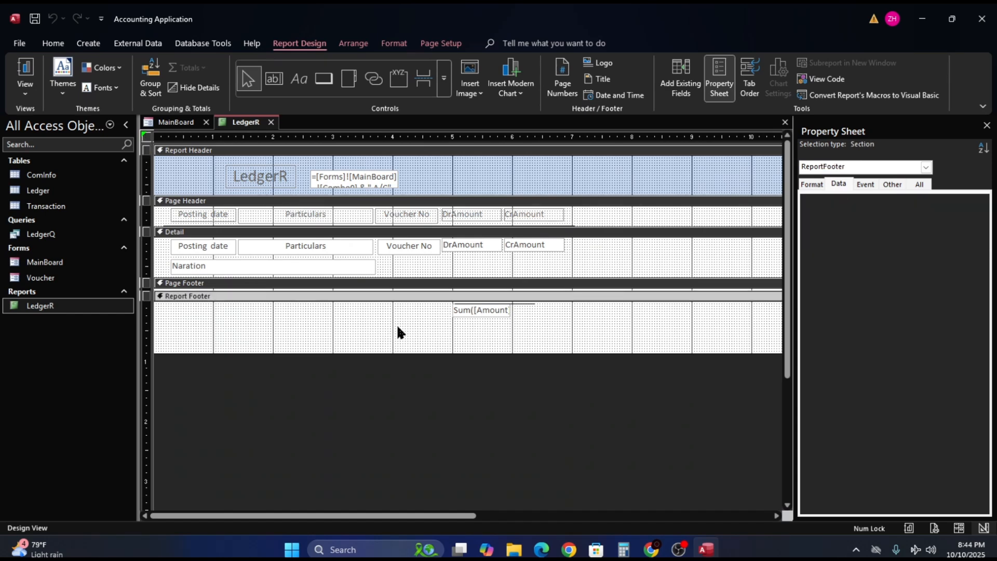
{"action": "left_click", "coordinate": [484, 311]}
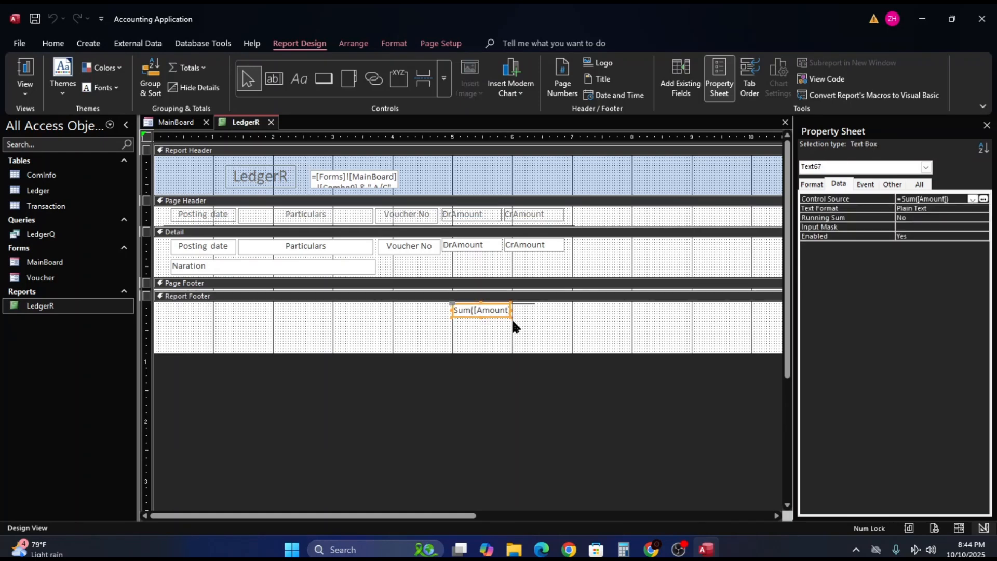
{"action": "key", "text": "Delete"}
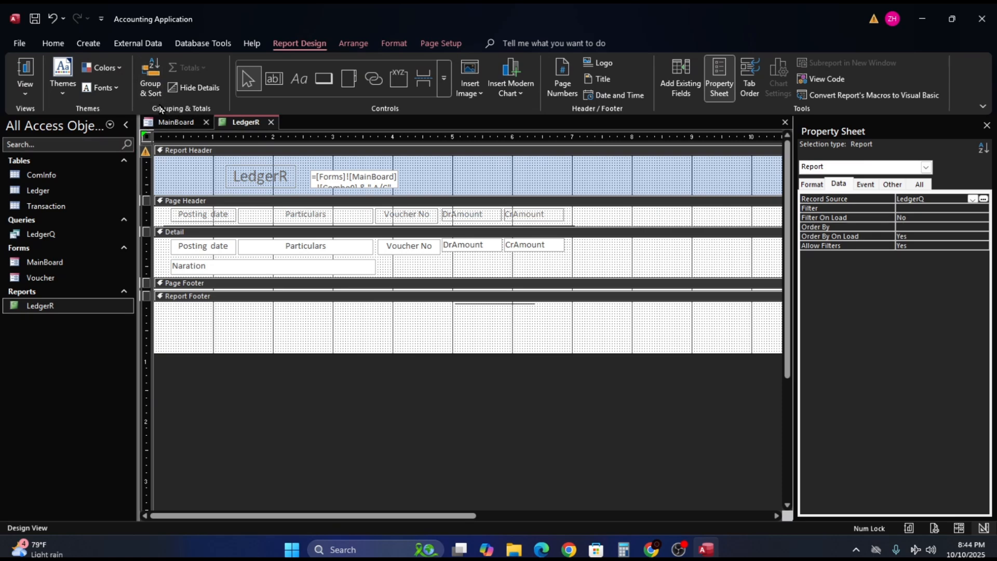
Add a second sort level on Posting date to the report's grouping and sorting, and expand its options.
{"action": "left_click", "coordinate": [150, 78]}
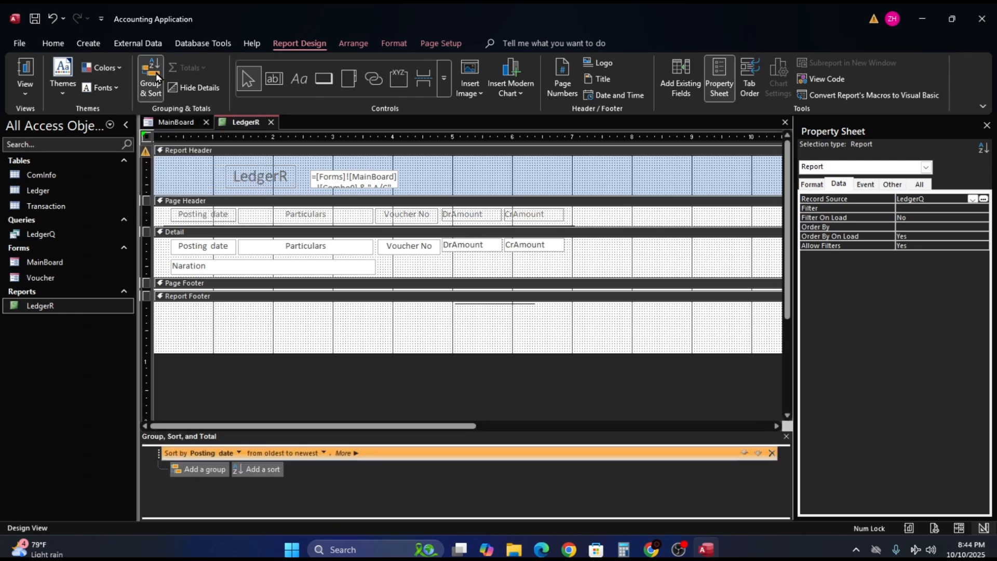
{"action": "left_click", "coordinate": [260, 471]}
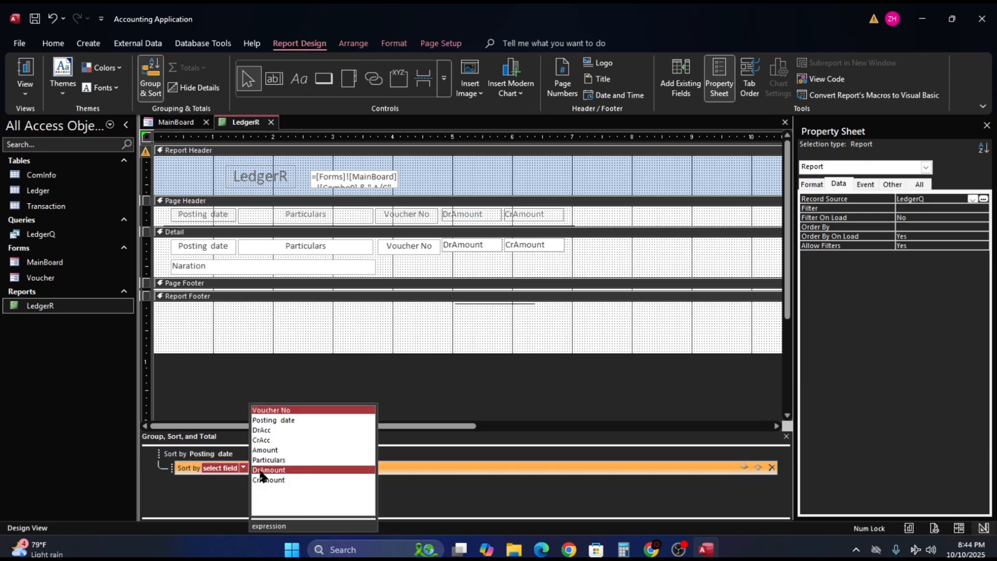
{"action": "left_click", "coordinate": [278, 421]}
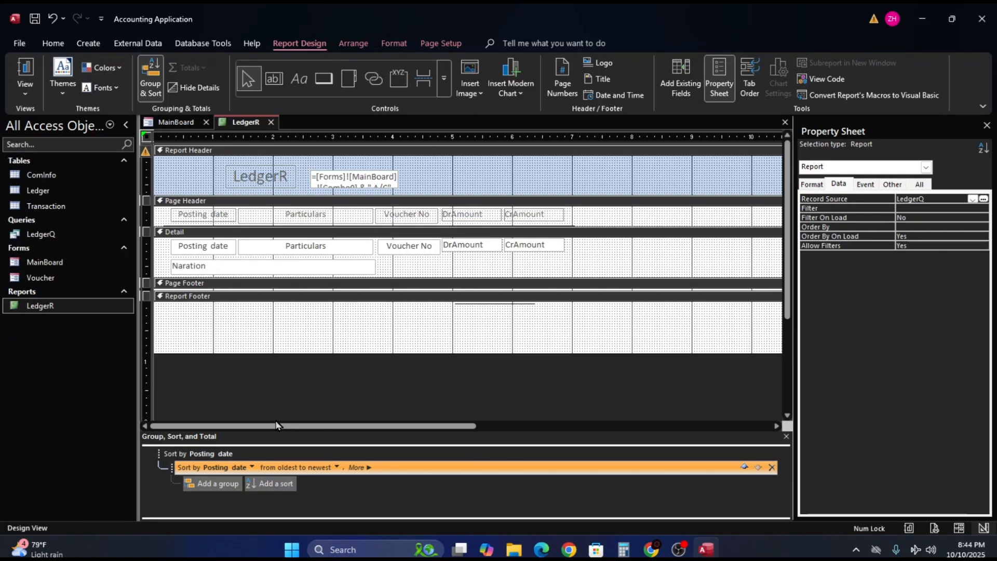
{"action": "left_click", "coordinate": [366, 470]}
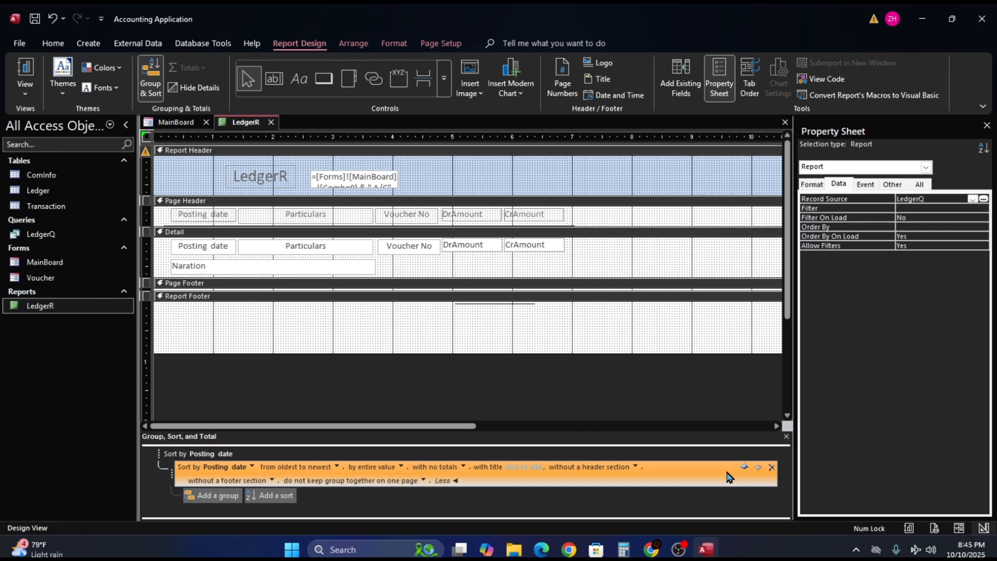
{"action": "left_click", "coordinate": [786, 436]}
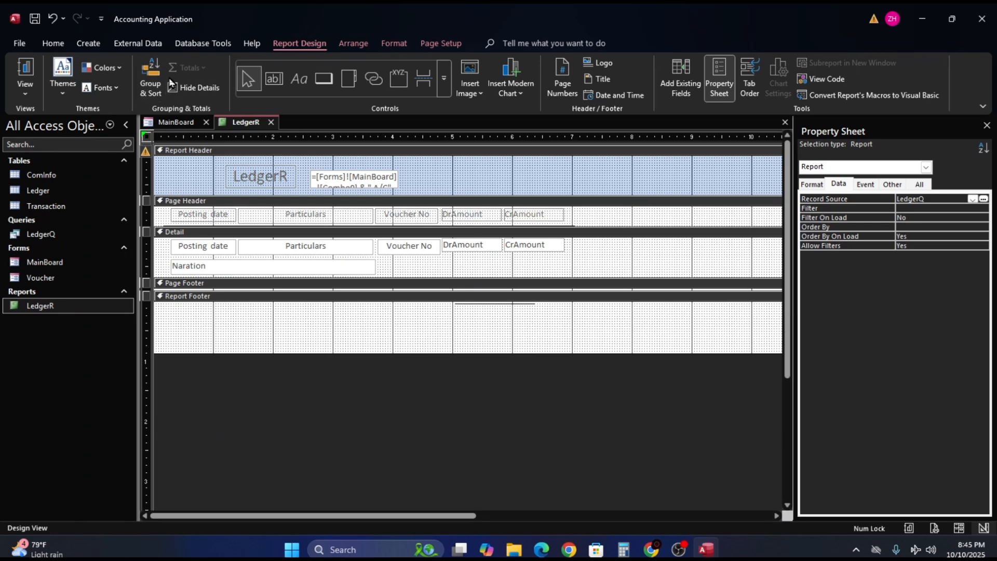
Add a group level on Posting date below the existing sort levels and expand its grouping options.
{"action": "left_click", "coordinate": [151, 78]}
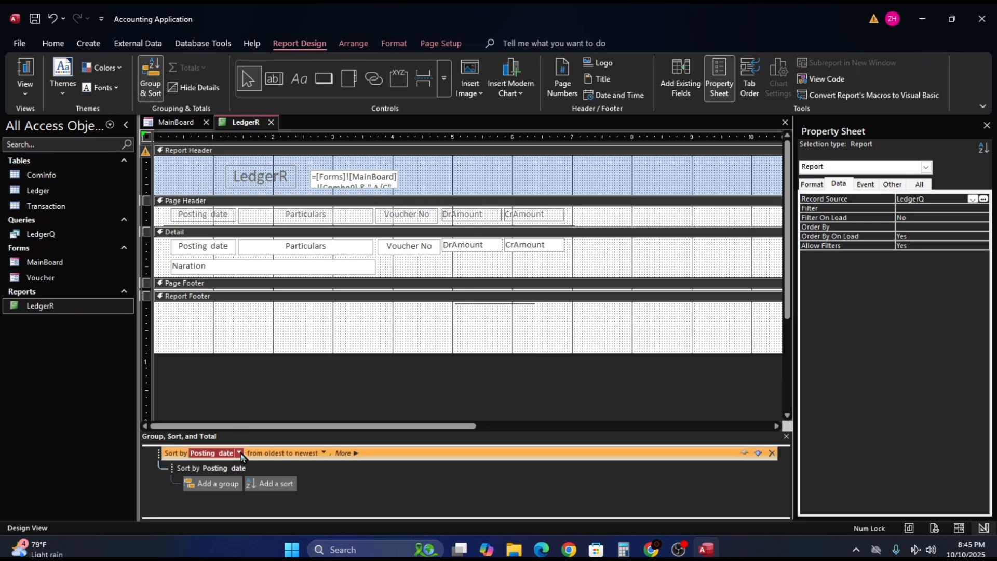
{"action": "left_click", "coordinate": [226, 490]}
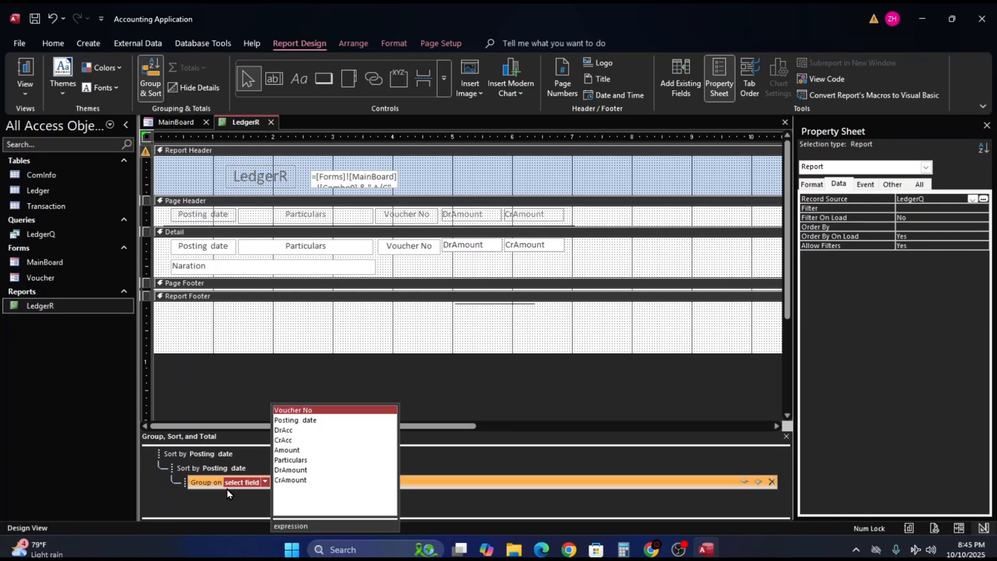
{"action": "left_click", "coordinate": [287, 421]}
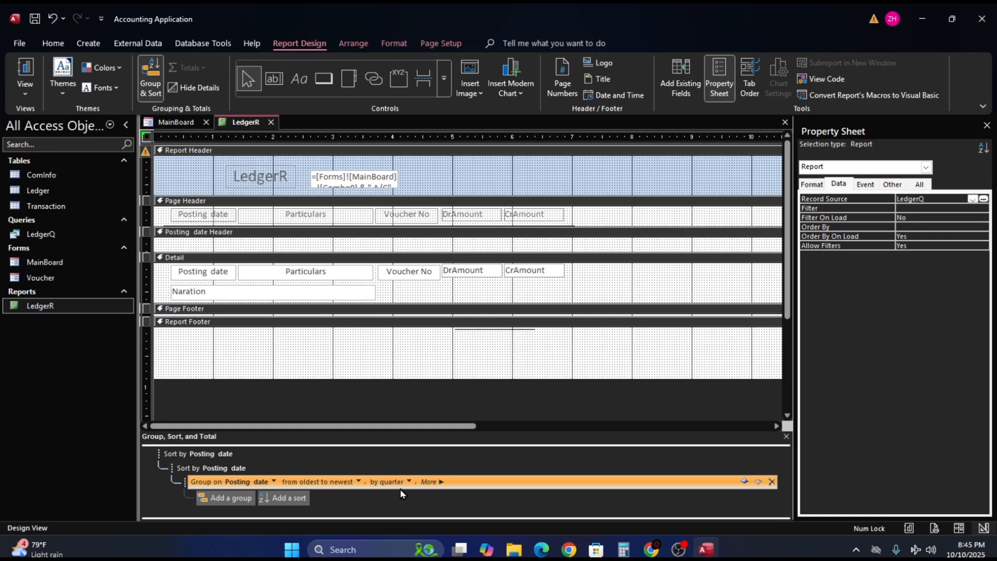
{"action": "left_click", "coordinate": [442, 482]}
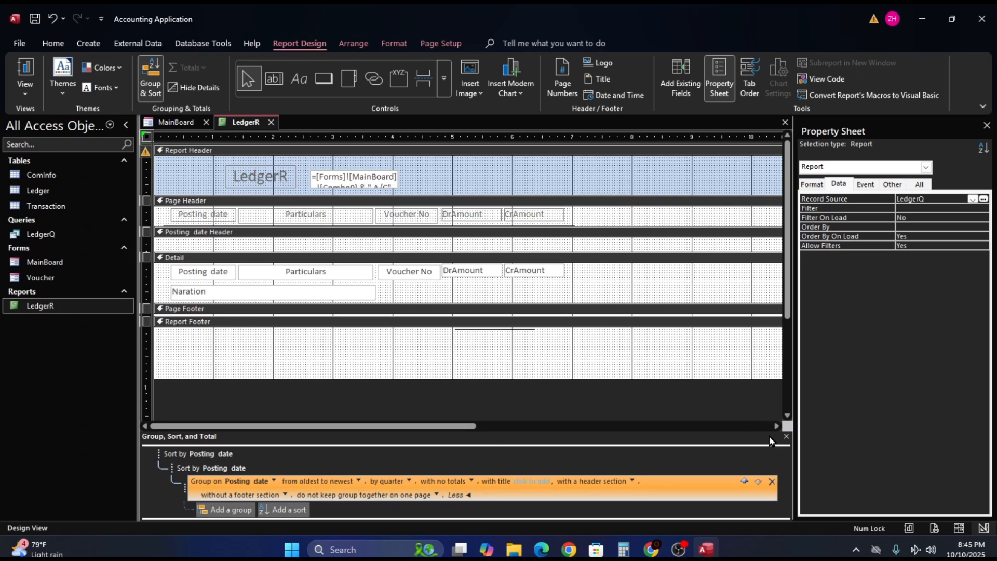
{"action": "left_click", "coordinate": [786, 436]}
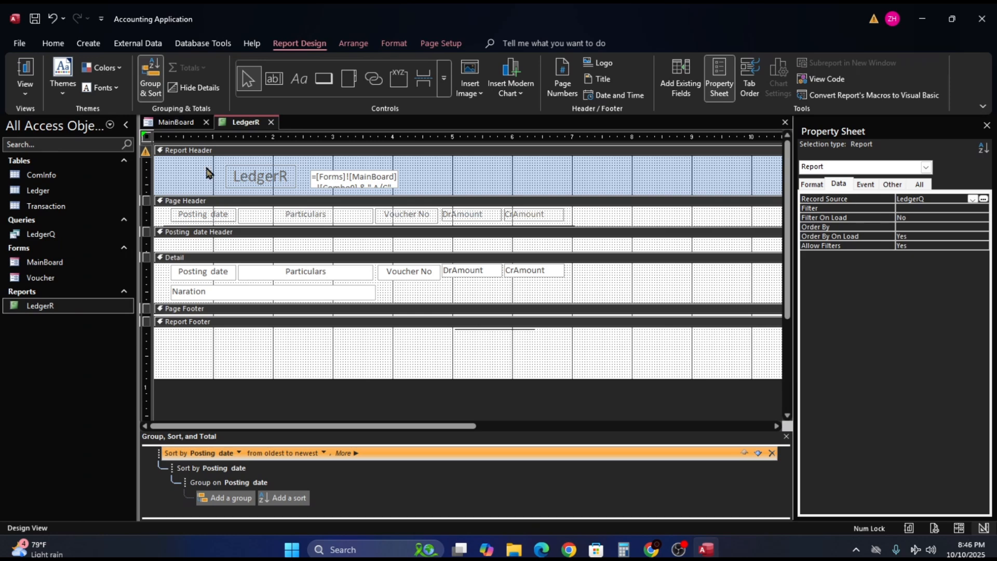
Add another Posting date sort level beneath the Posting date group and expand its options.
{"action": "left_click", "coordinate": [300, 497]}
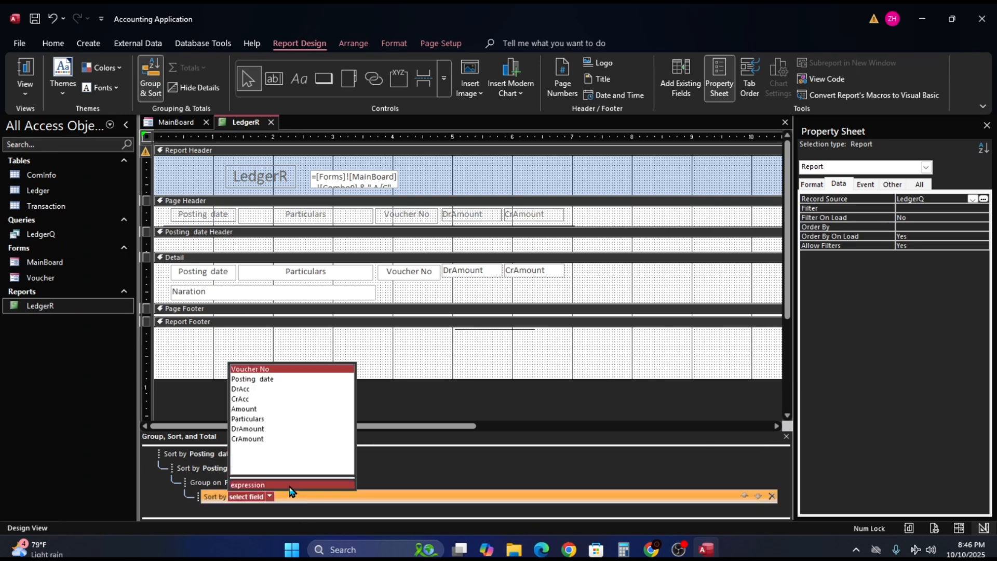
{"action": "left_click", "coordinate": [251, 378]}
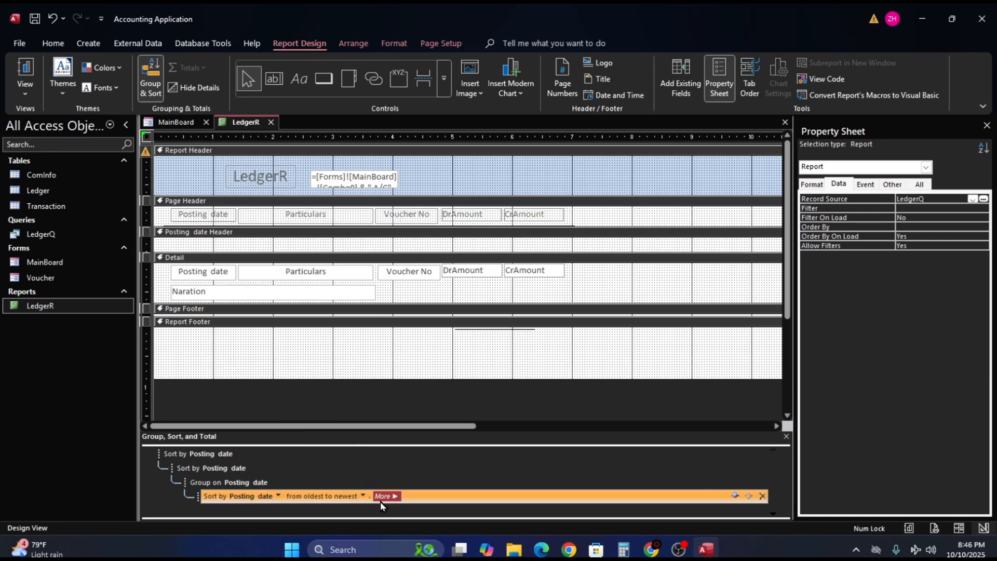
{"action": "left_click", "coordinate": [396, 497]}
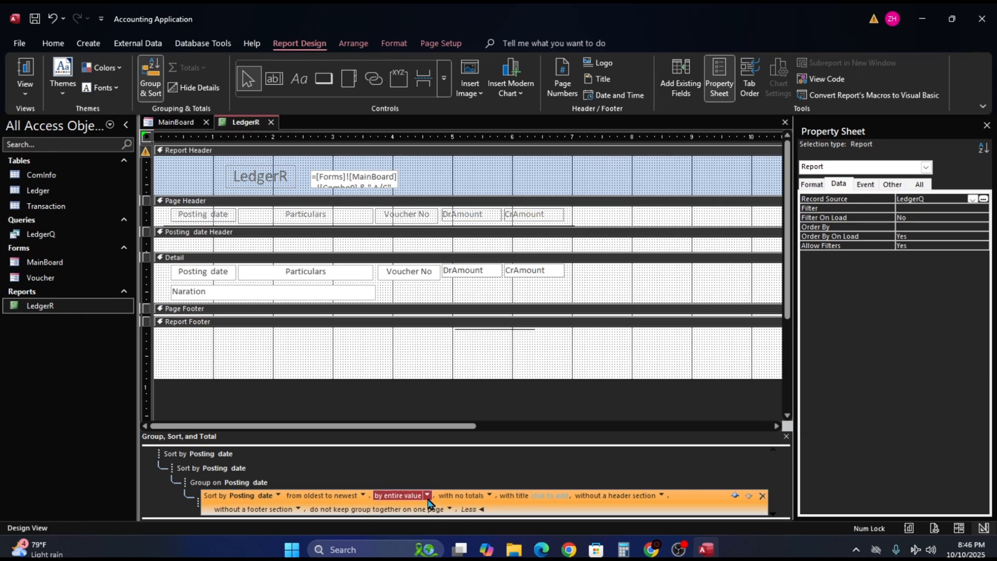
Total DrAmount by Sum with a grand total for the lowest Posting date sort level, and close the grouping settings.
{"action": "left_click", "coordinate": [490, 495]}
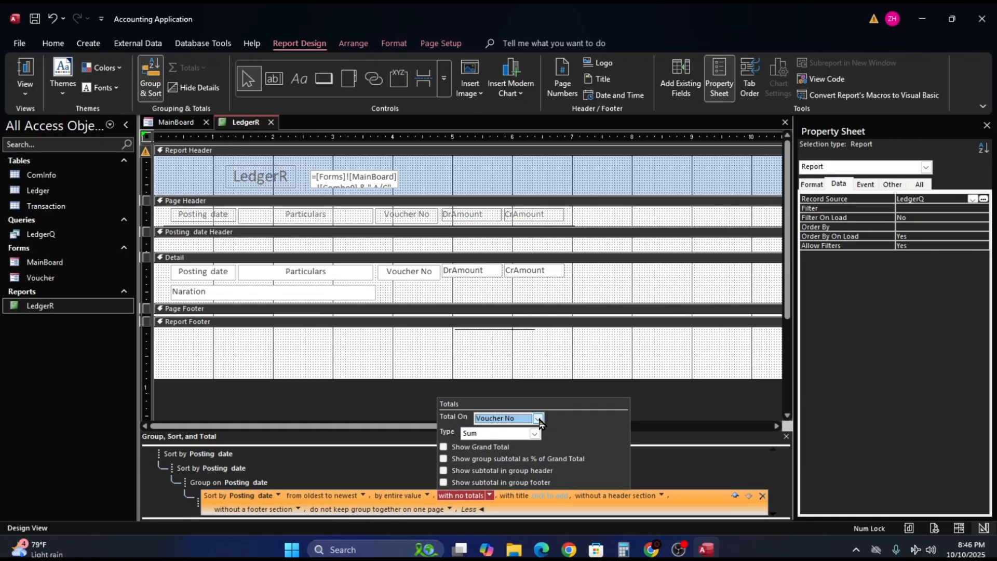
{"action": "left_click", "coordinate": [539, 421]}
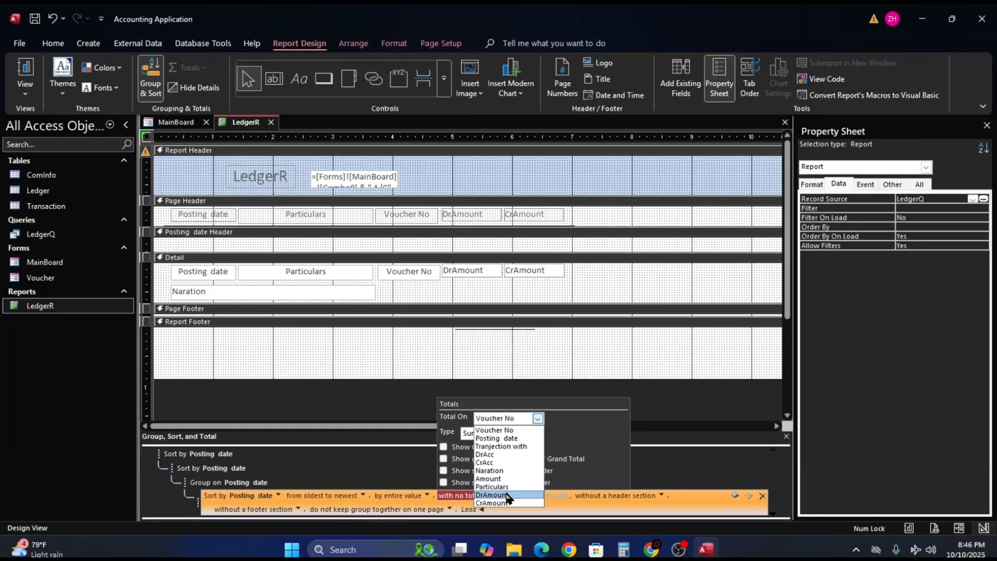
{"action": "left_click", "coordinate": [491, 494]}
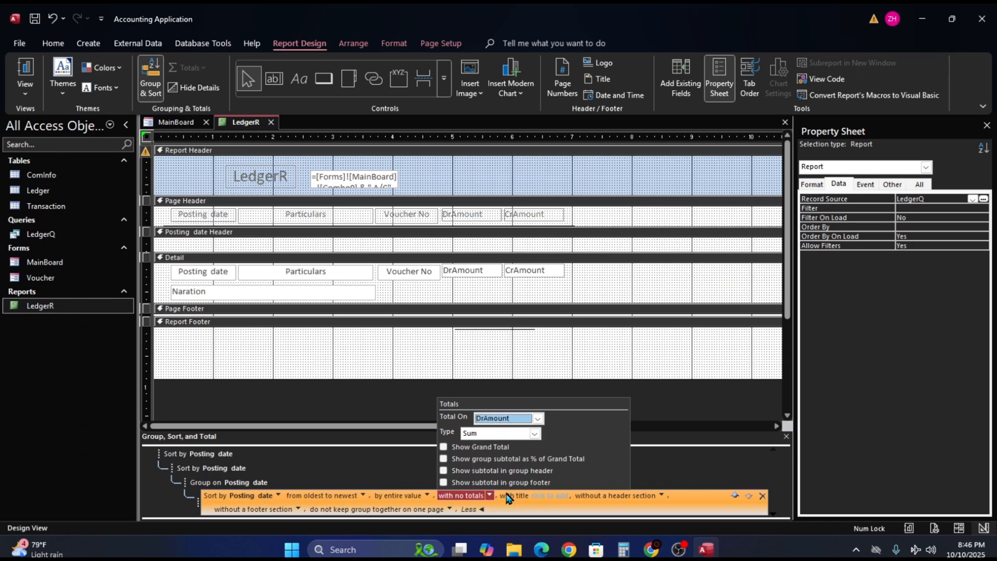
{"action": "left_click", "coordinate": [444, 447]}
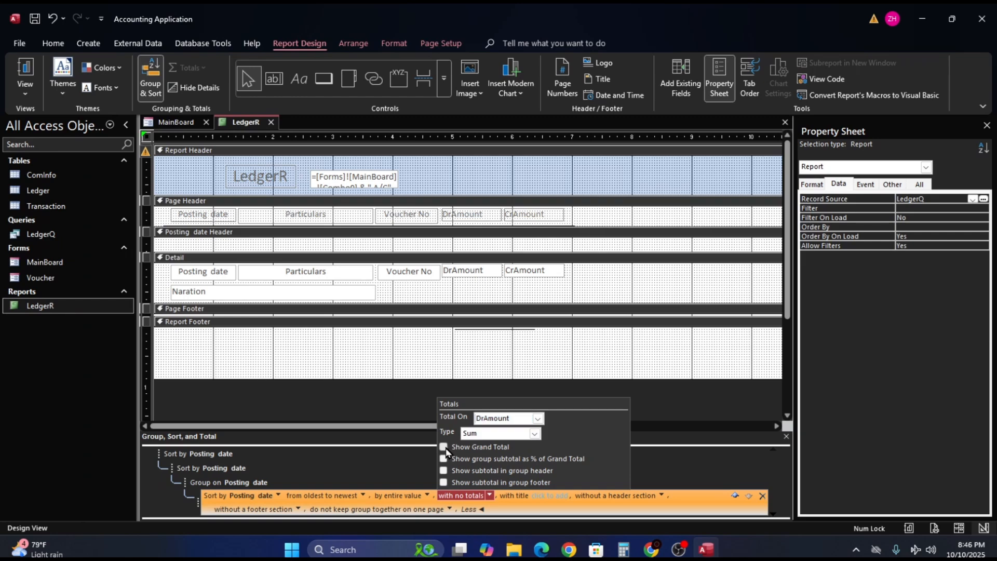
{"action": "left_click", "coordinate": [686, 409]}
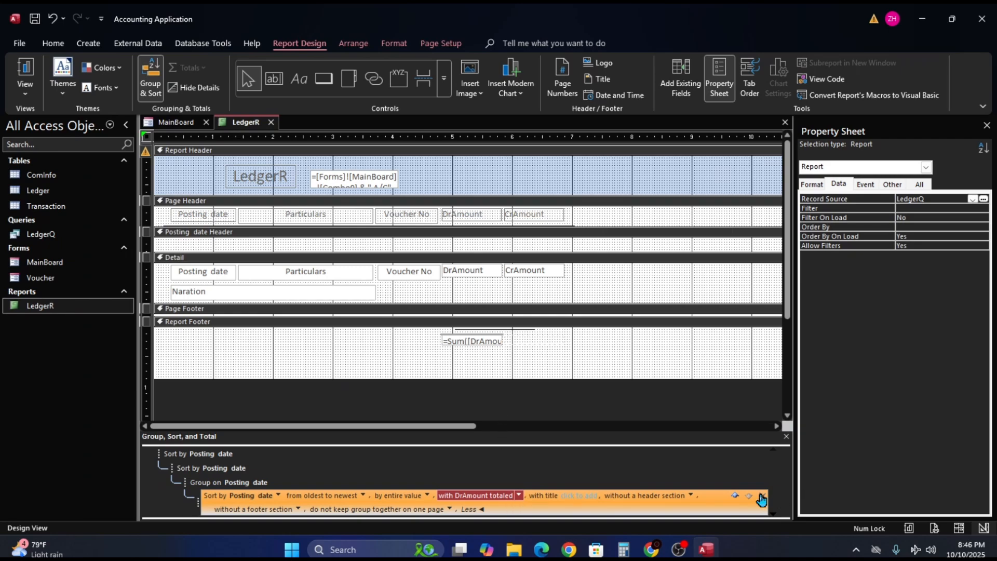
{"action": "left_click", "coordinate": [786, 436]}
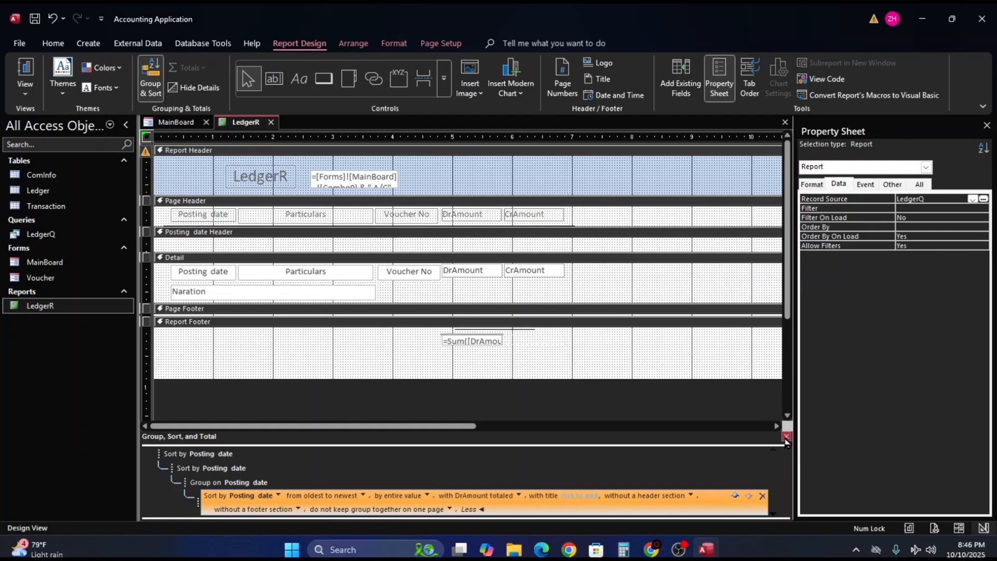
Check the DrAmount total options of the first Posting date sort level in the report's grouping and sorting settings.
{"action": "left_click", "coordinate": [460, 269]}
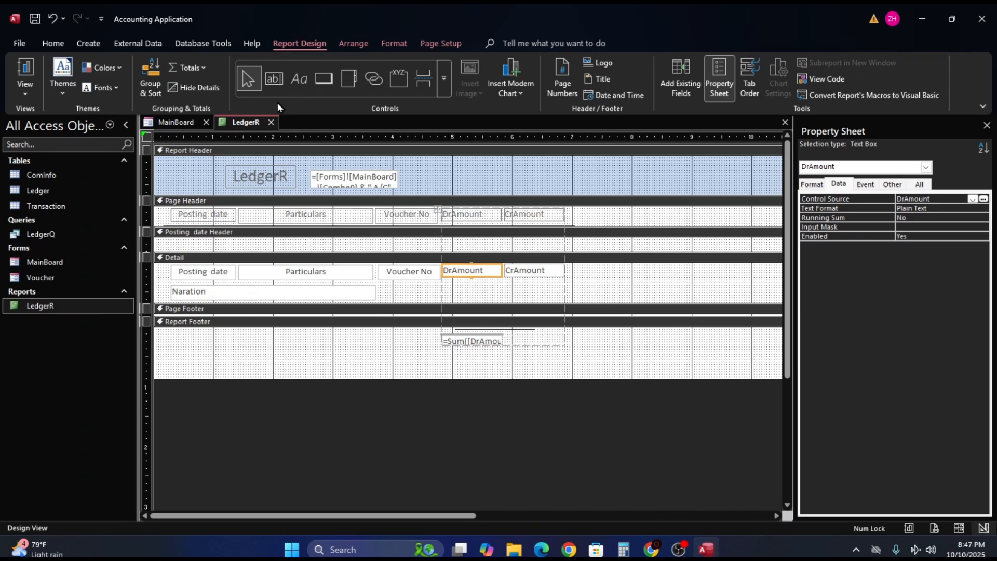
{"action": "left_click", "coordinate": [150, 78]}
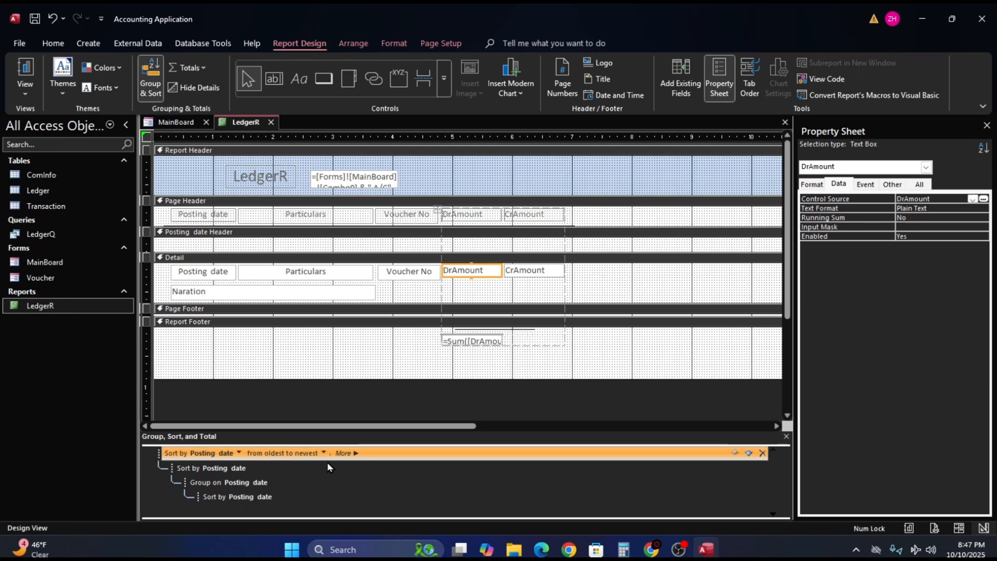
{"action": "left_click", "coordinate": [355, 454]}
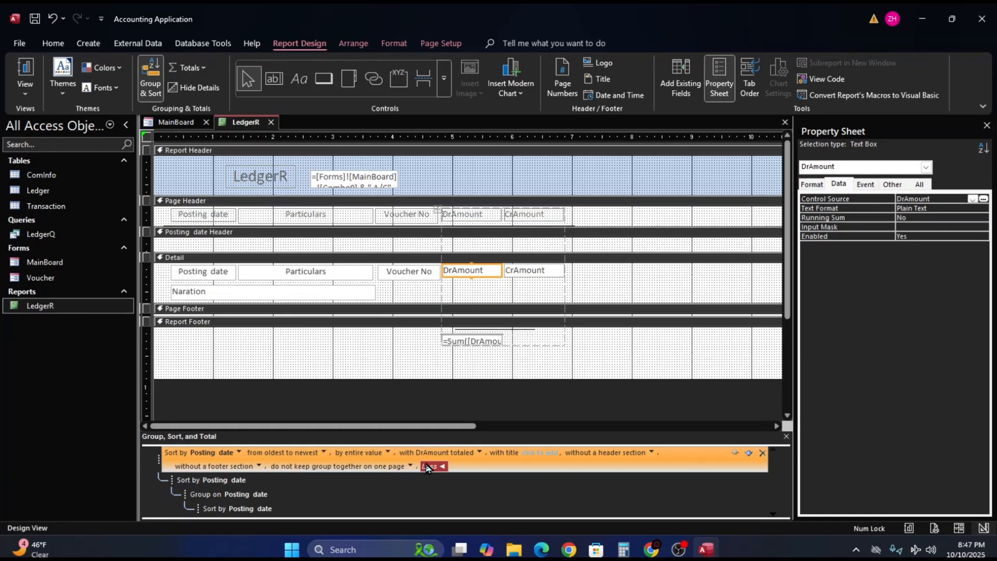
{"action": "left_click", "coordinate": [480, 453]}
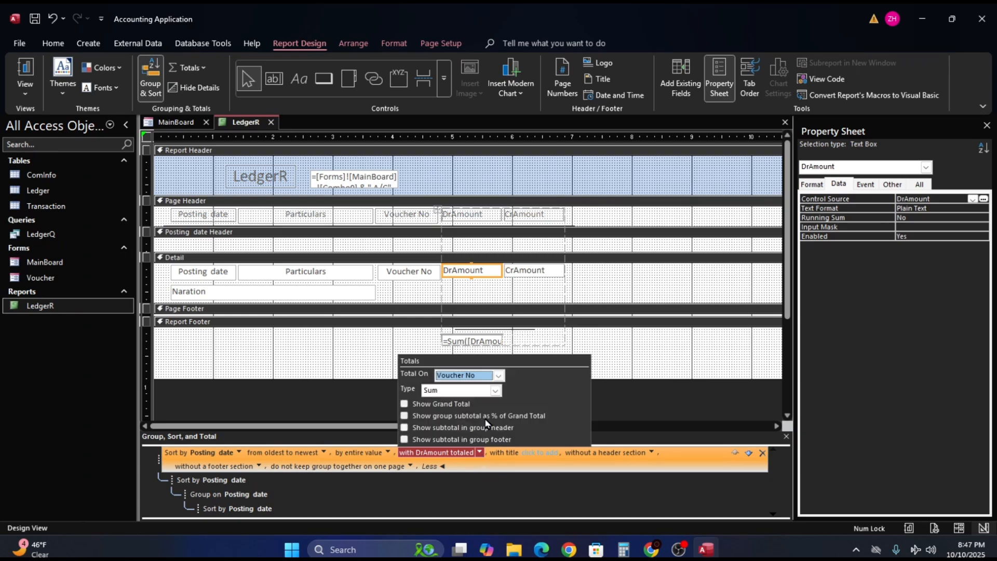
{"action": "left_click", "coordinate": [498, 375]}
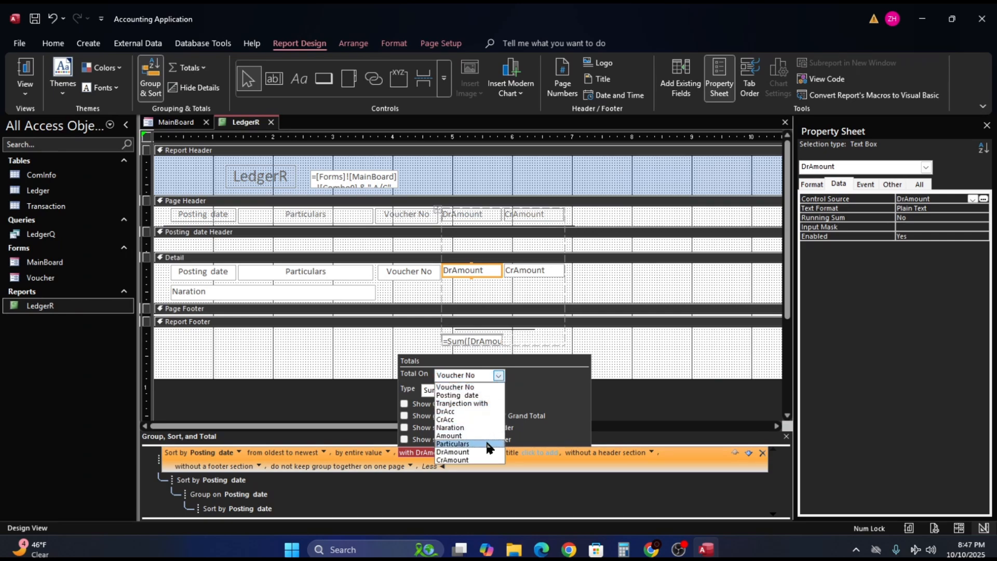
{"action": "left_click", "coordinate": [477, 451]}
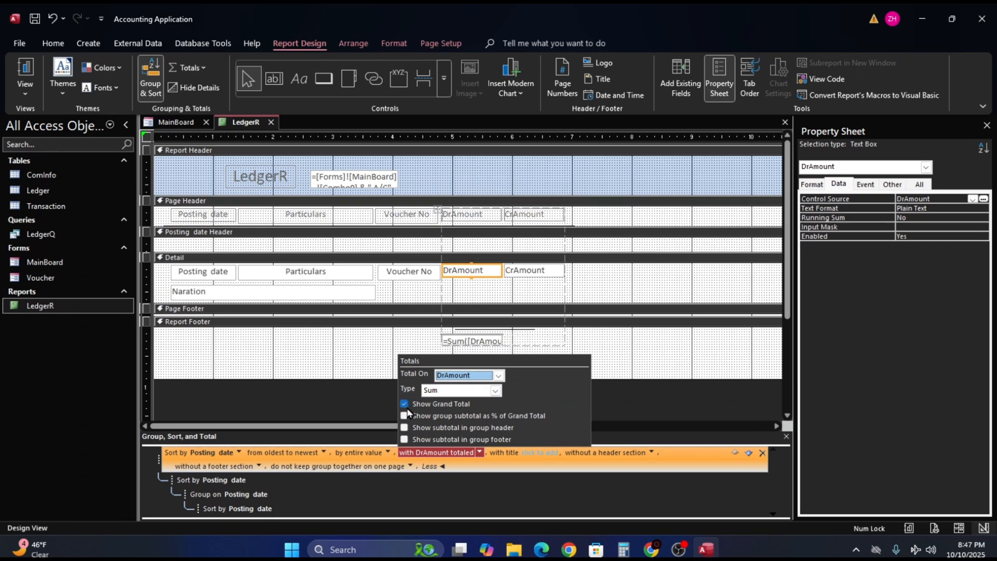
{"action": "left_click", "coordinate": [633, 390]}
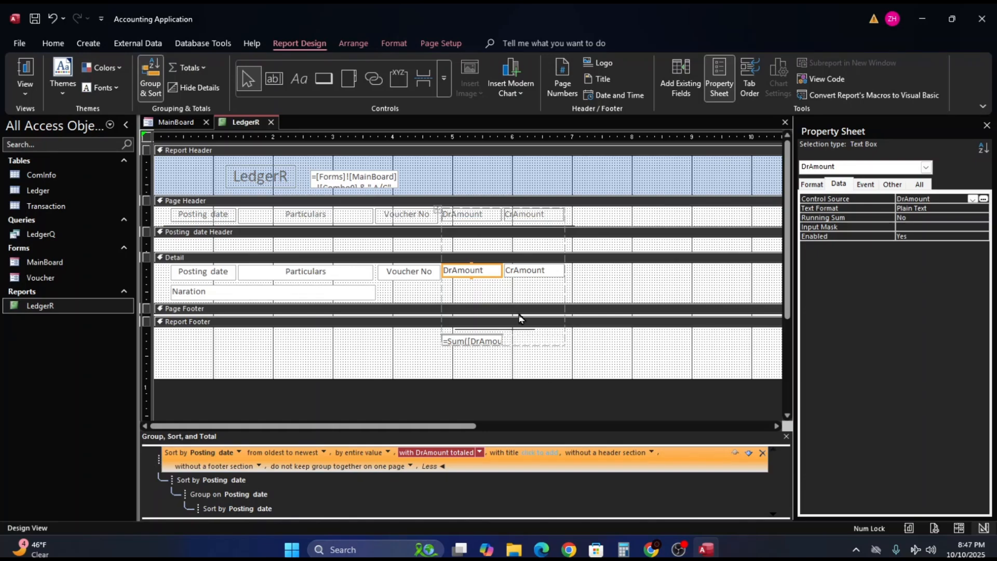
Total CrAmount by Sum with a grand total for the first Posting date sort level.
{"action": "left_click", "coordinate": [522, 271]}
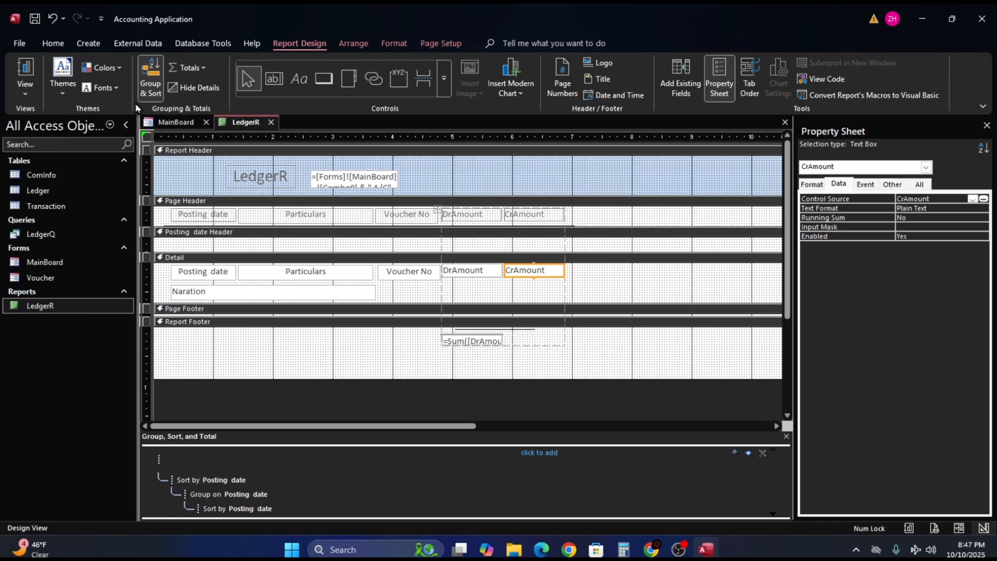
{"action": "left_click", "coordinate": [156, 76]}
{"action": "left_click", "coordinate": [156, 77]}
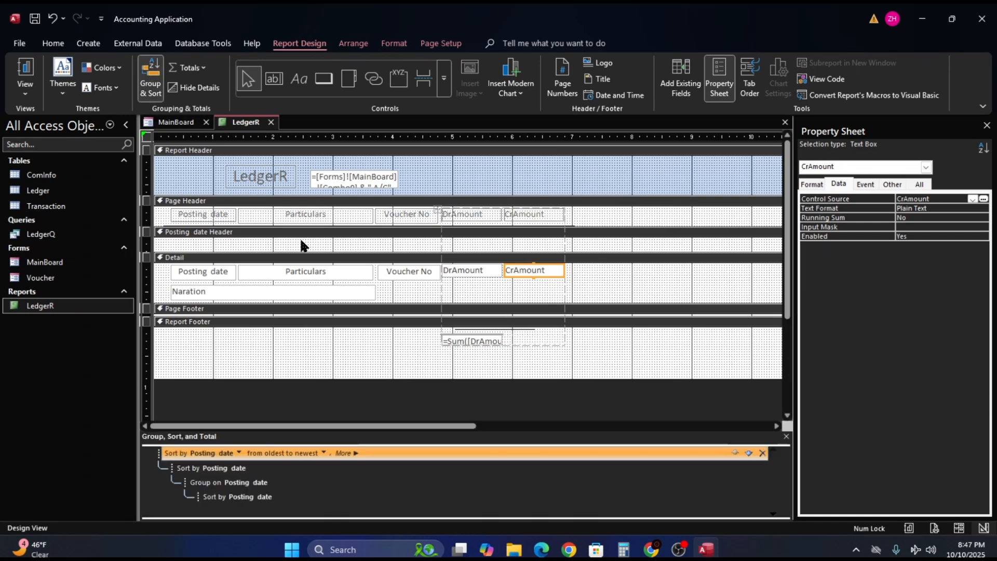
{"action": "left_click", "coordinate": [357, 453]}
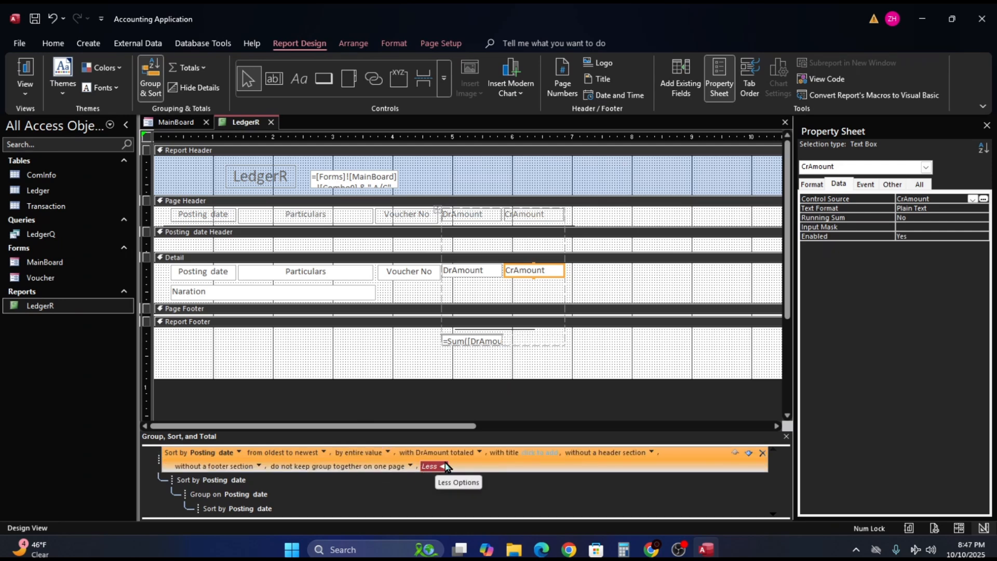
{"action": "left_click", "coordinate": [480, 454]}
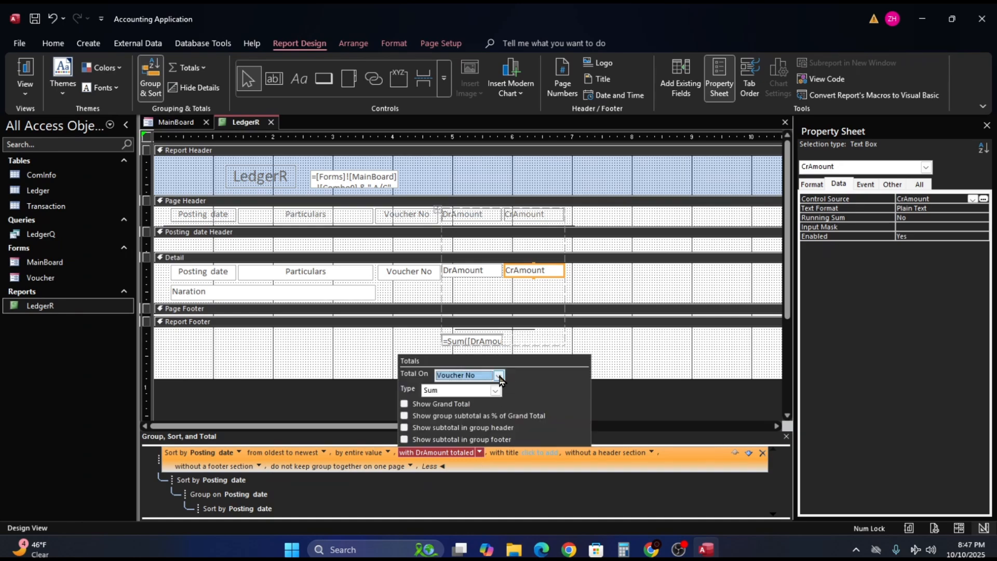
{"action": "left_click", "coordinate": [498, 376]}
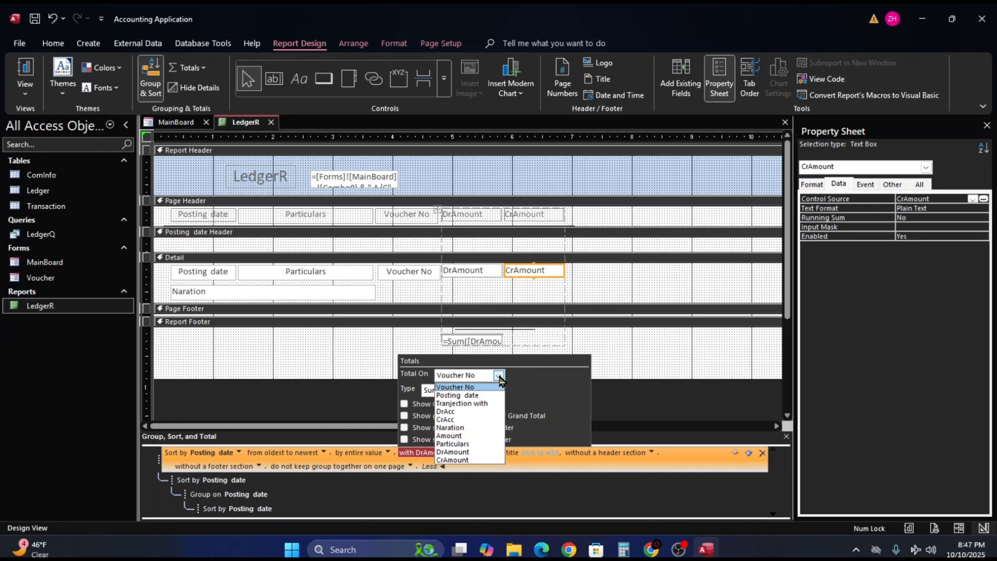
{"action": "left_click", "coordinate": [441, 460]}
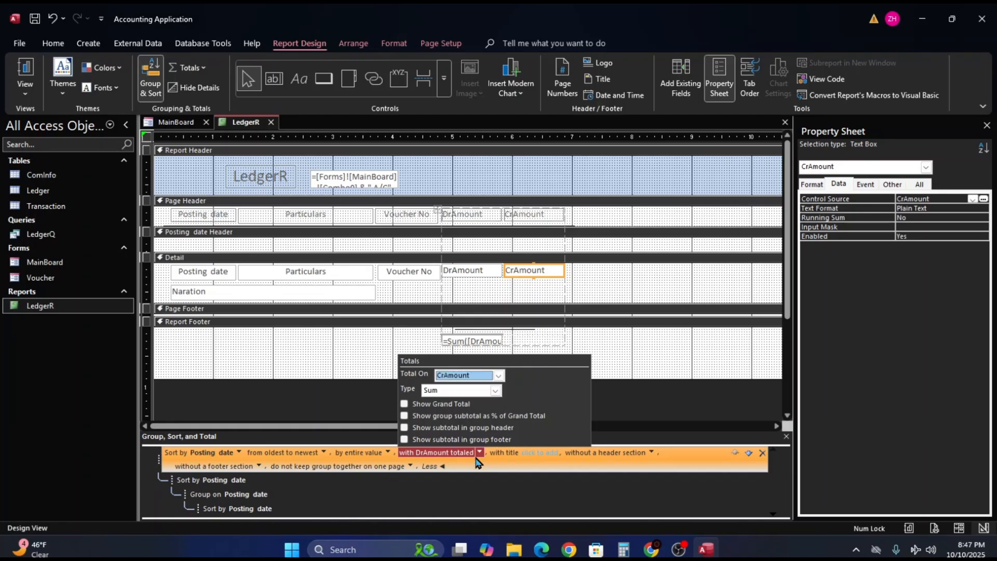
{"action": "left_click", "coordinate": [404, 404]}
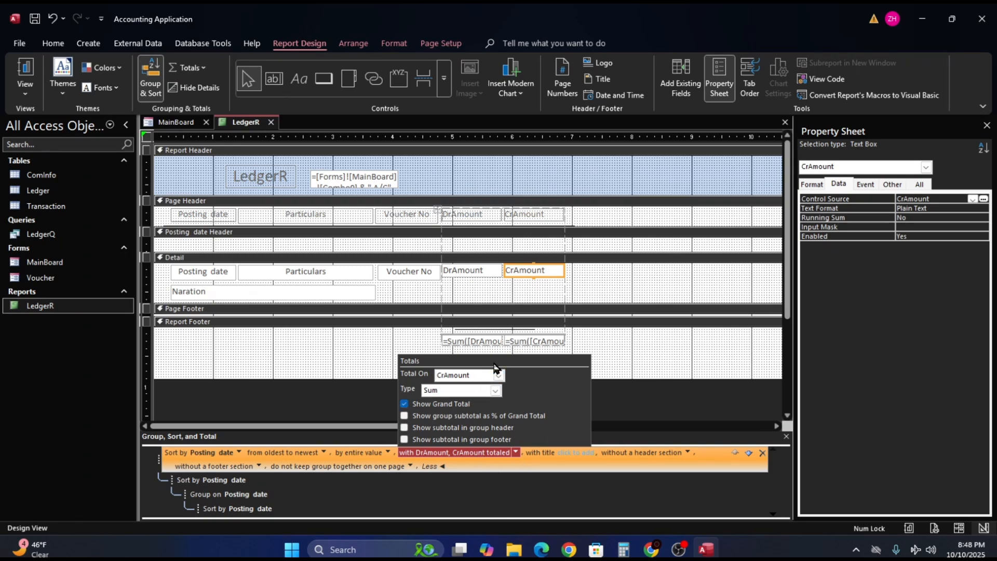
{"action": "left_click", "coordinate": [630, 404]}
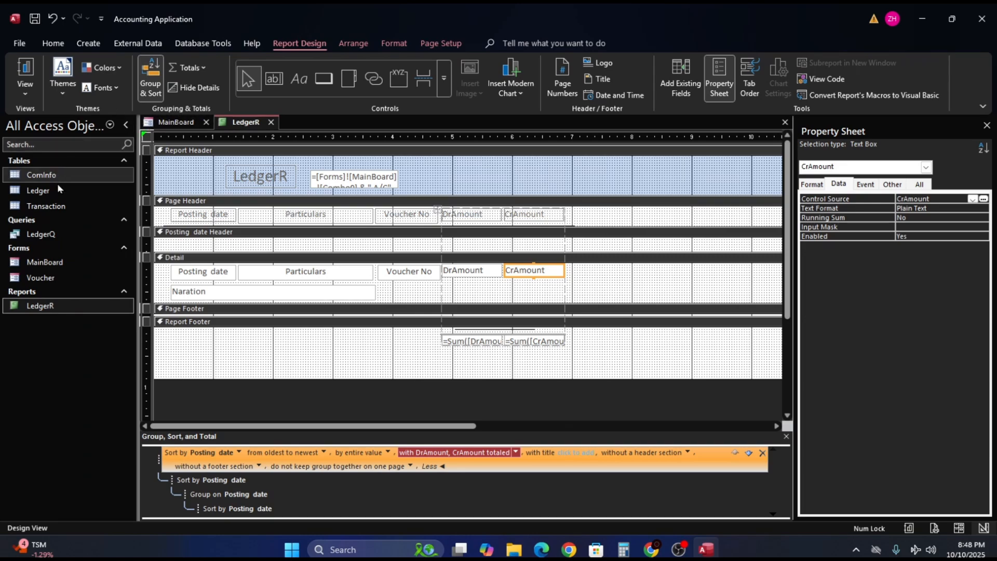
View the finished report and compare the DrAmount and CrAmount entries with their grand totals in the footer.
{"action": "left_click", "coordinate": [30, 70]}
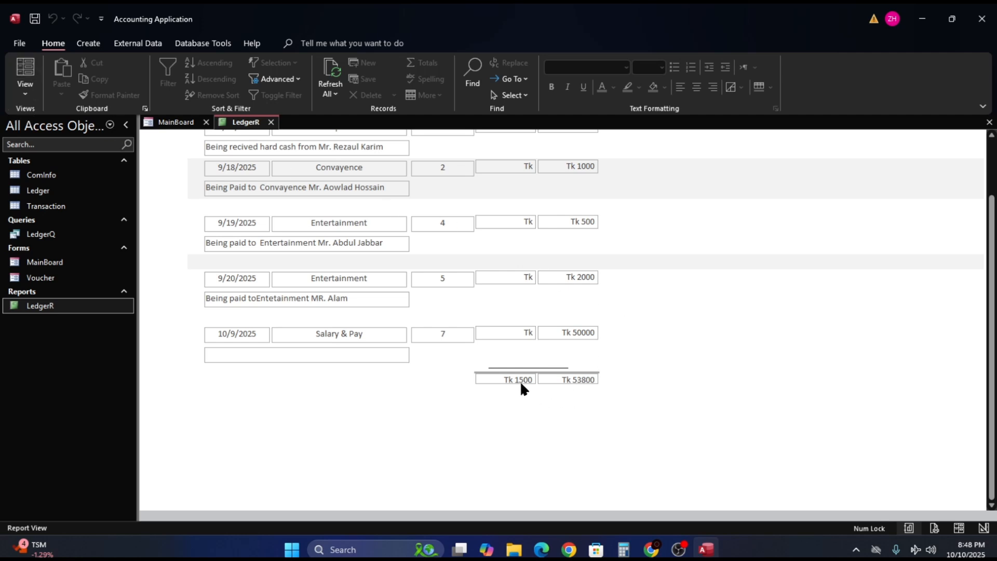
{"action": "scroll", "coordinate": [526, 393], "scroll_direction": "up", "scroll_amount": 3}
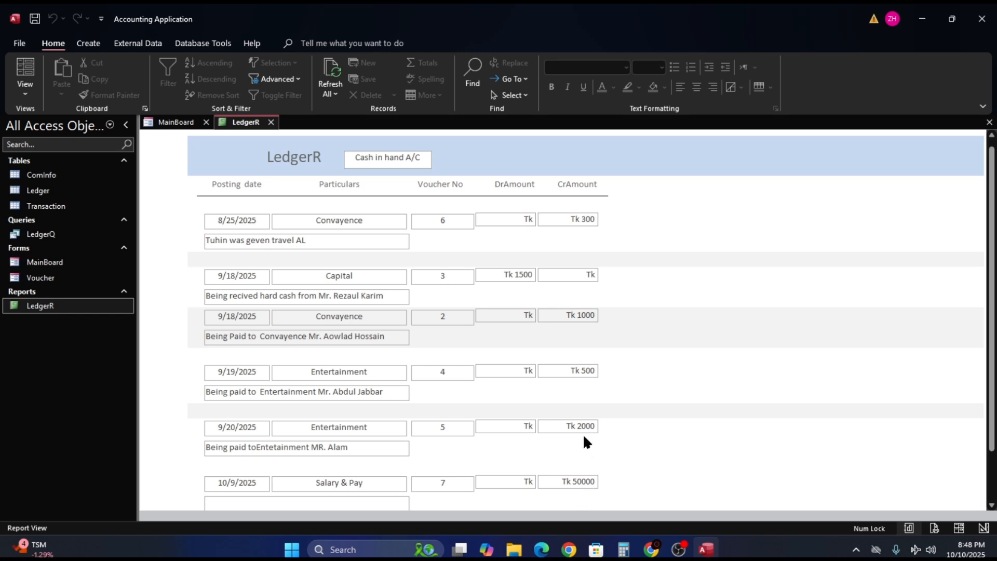
{"action": "left_click", "coordinate": [591, 314]}
{"action": "scroll", "coordinate": [602, 319], "scroll_direction": "down", "scroll_amount": 2}
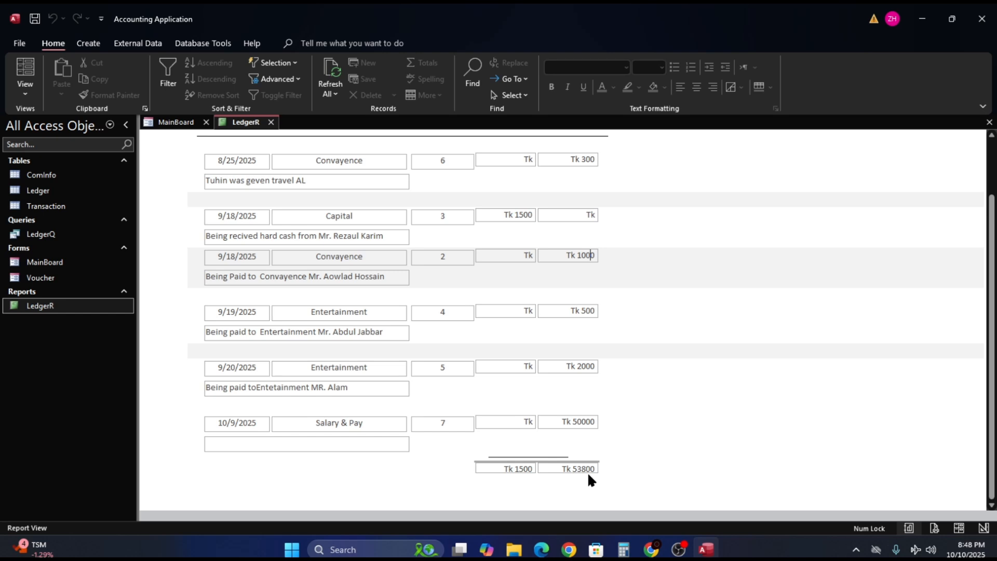
{"action": "left_click", "coordinate": [530, 470]}
{"action": "scroll", "coordinate": [592, 467], "scroll_direction": "up", "scroll_amount": 2}
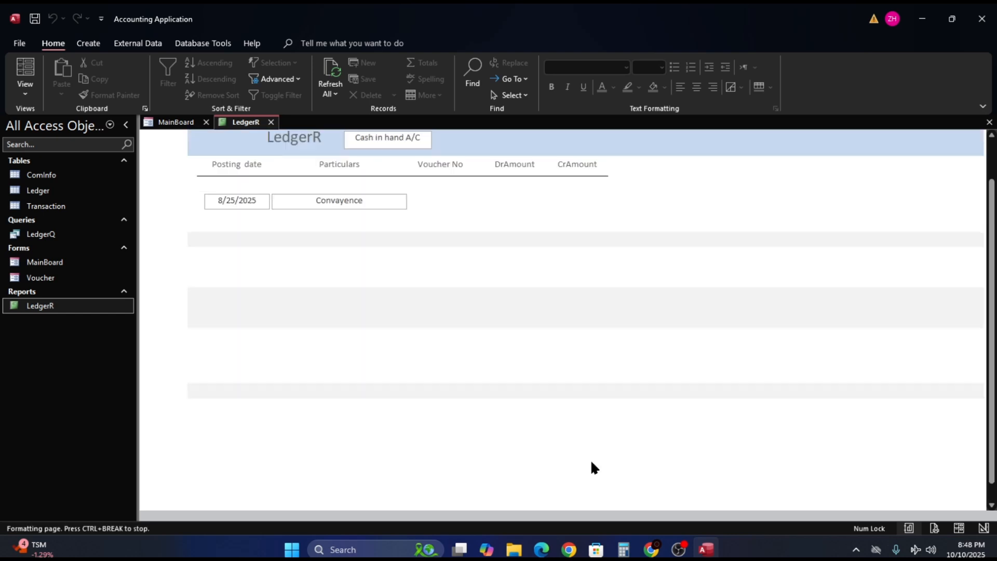
{"action": "scroll", "coordinate": [594, 456], "scroll_direction": "down", "scroll_amount": 2}
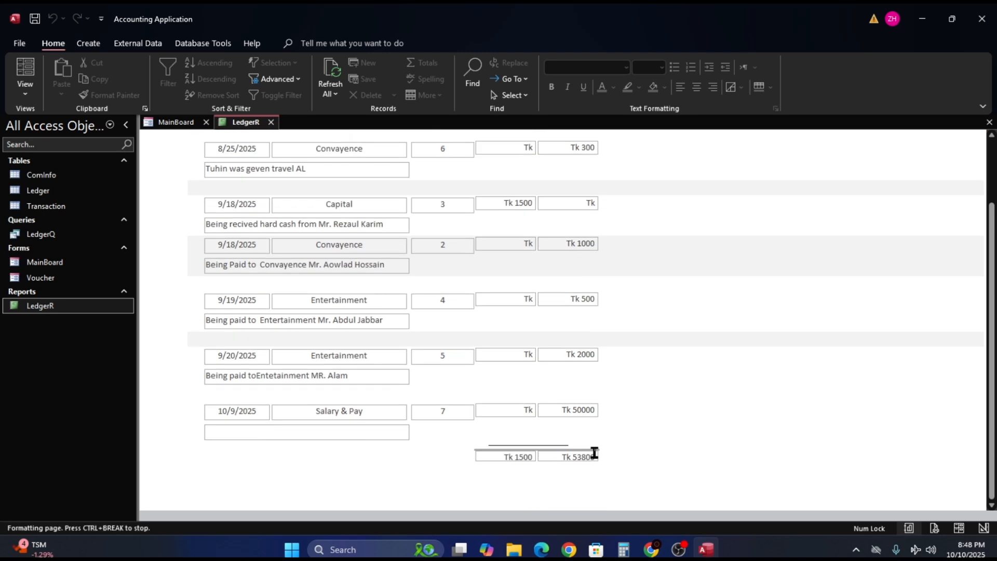
{"action": "left_click", "coordinate": [327, 71]}
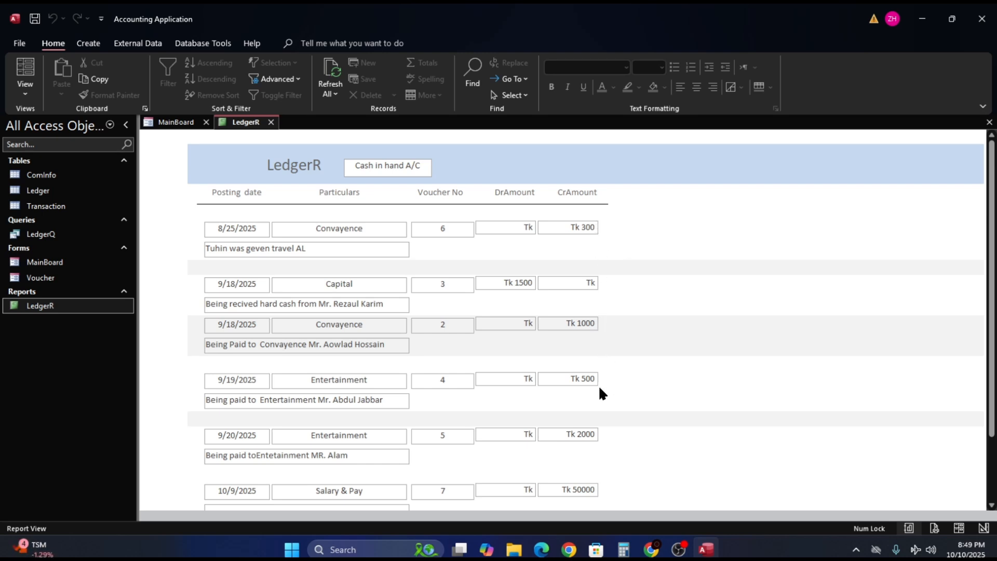
{"action": "left_click", "coordinate": [593, 436]}
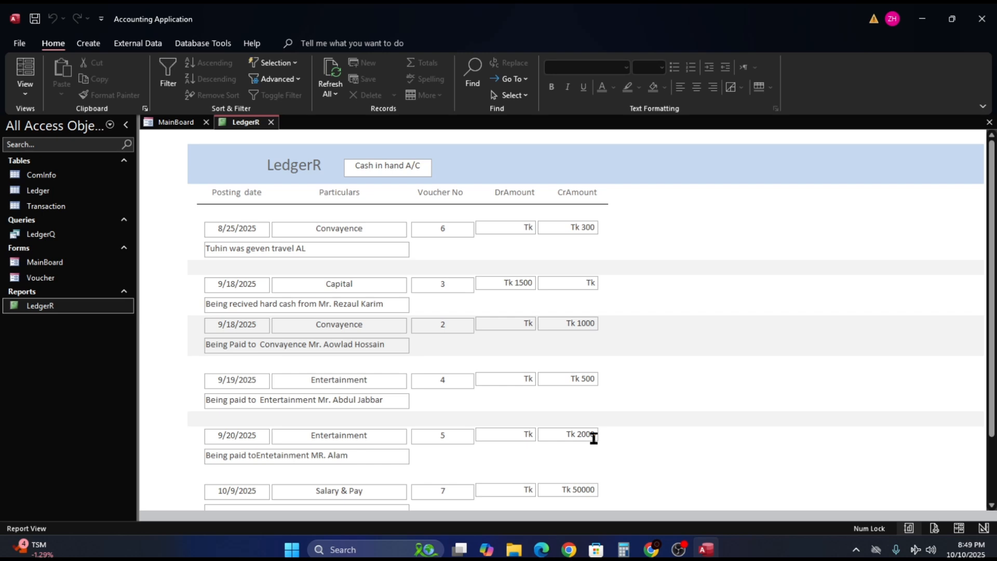
{"action": "scroll", "coordinate": [595, 438], "scroll_direction": "down", "scroll_amount": 1}
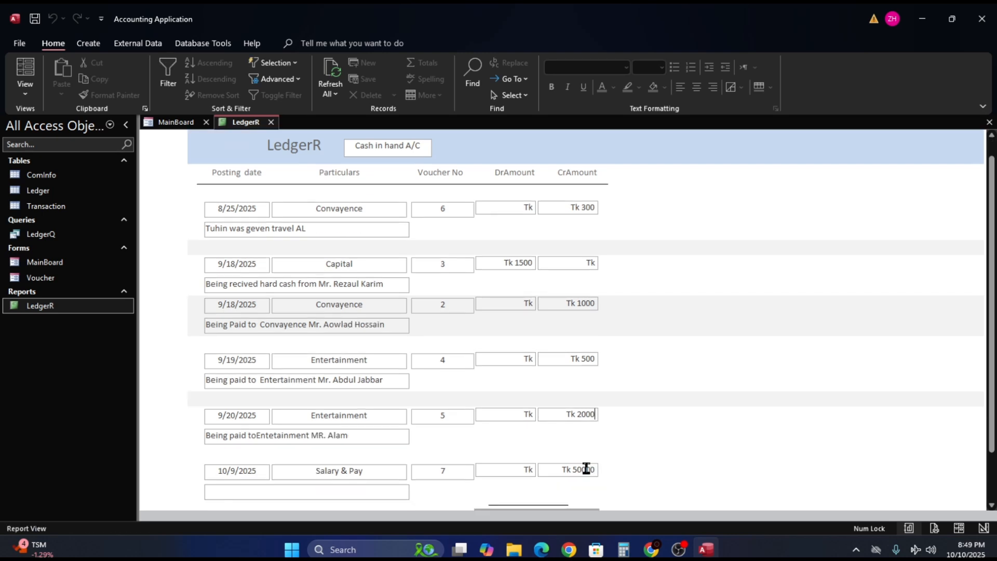
{"action": "scroll", "coordinate": [592, 468], "scroll_direction": "down", "scroll_amount": 3}
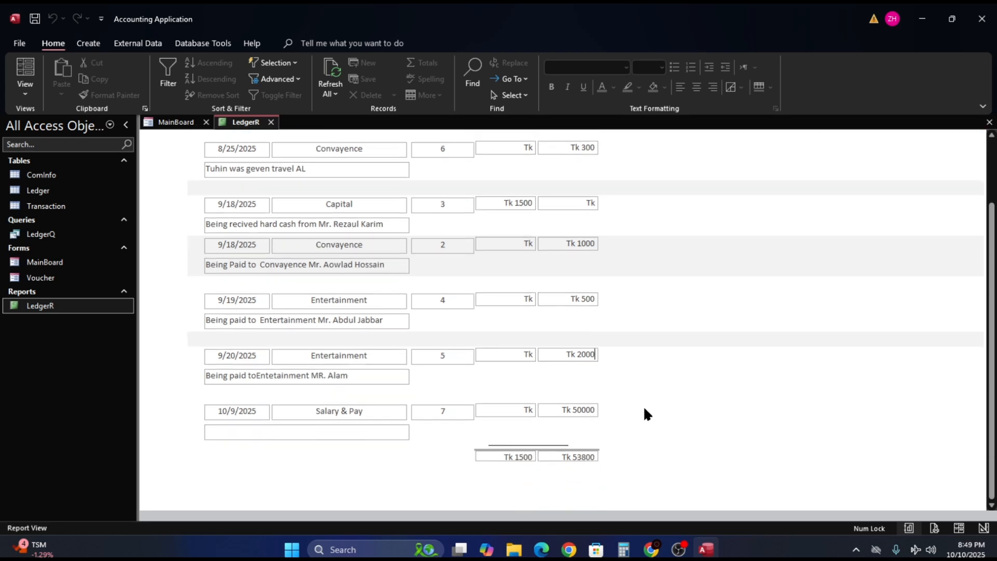
Return to the report's design and lengthen the footer line on both ends to extend just beyond the DrAmount and CrAmount total boxes.
{"action": "right_click", "coordinate": [646, 420]}
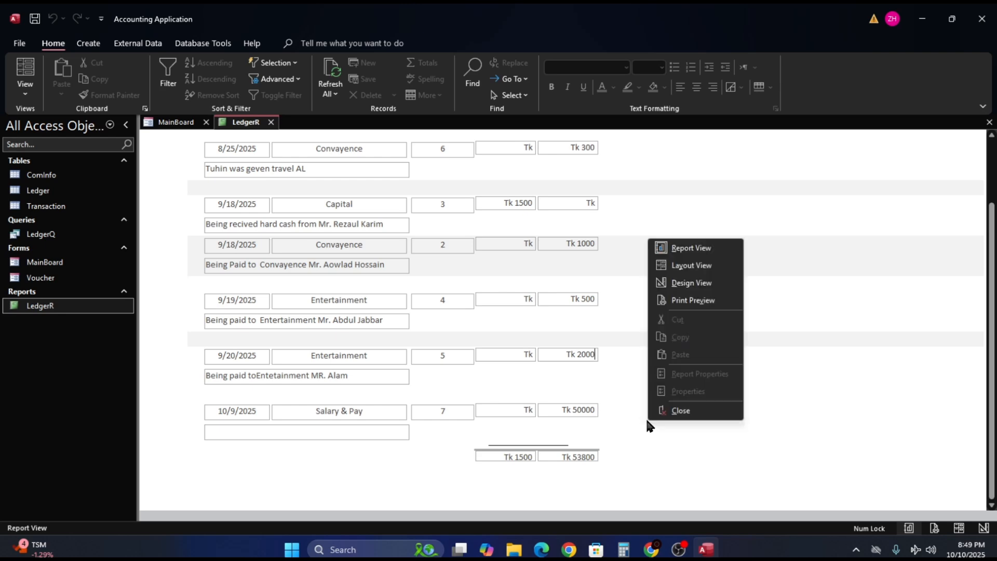
{"action": "left_click", "coordinate": [692, 284]}
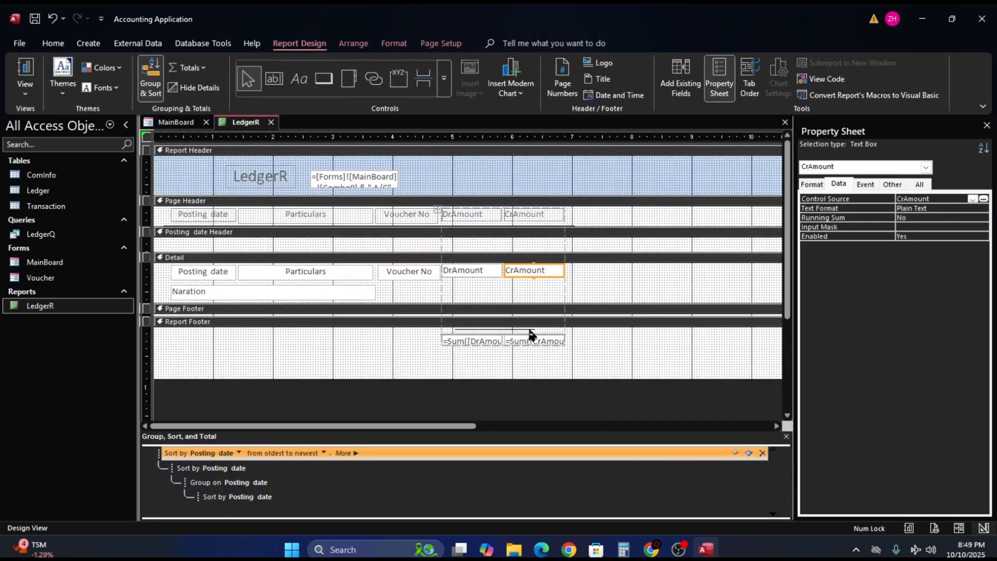
{"action": "left_click_drag", "start_coordinate": [532, 330], "coordinate": [581, 329]}
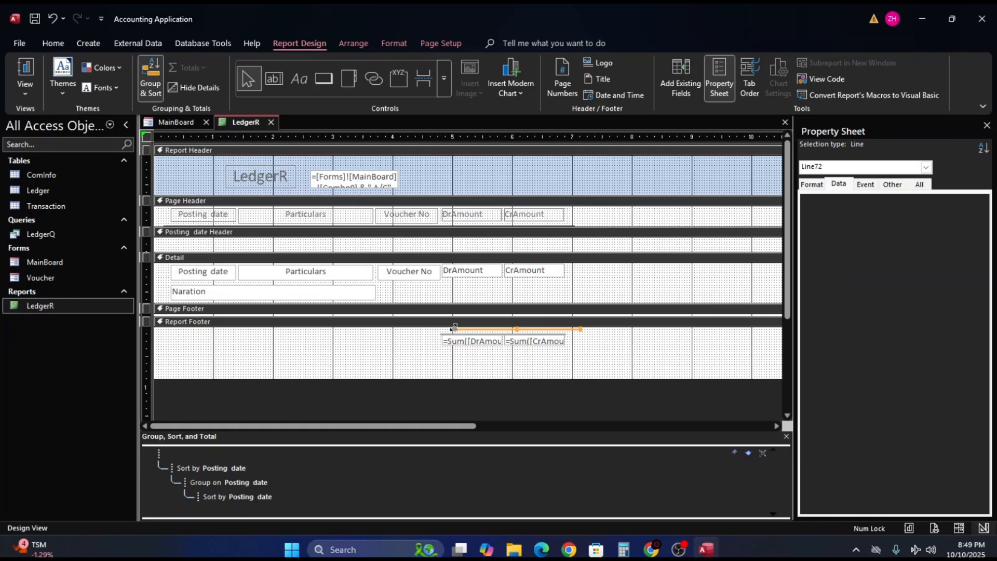
{"action": "left_click_drag", "start_coordinate": [455, 329], "coordinate": [431, 329]}
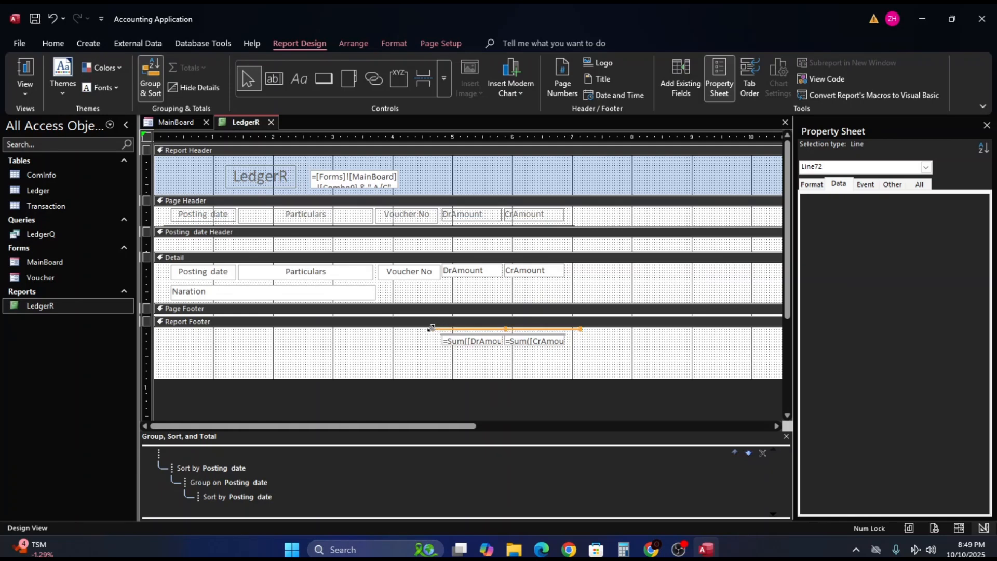
{"action": "left_click", "coordinate": [614, 344]}
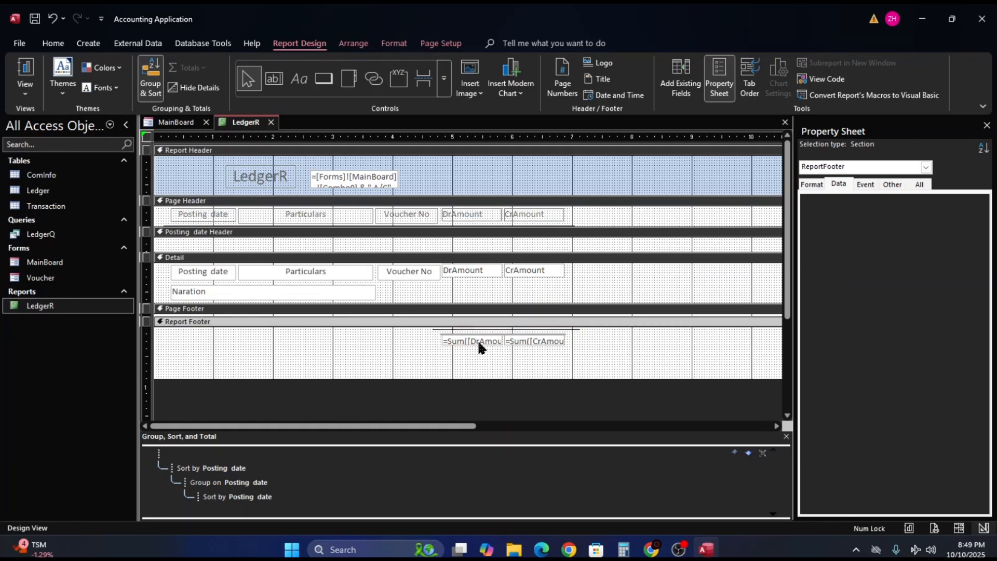
Make the DrAmount and CrAmount total boxes in the report footer slightly taller, and display the report with its data.
{"action": "left_click", "coordinate": [463, 340]}
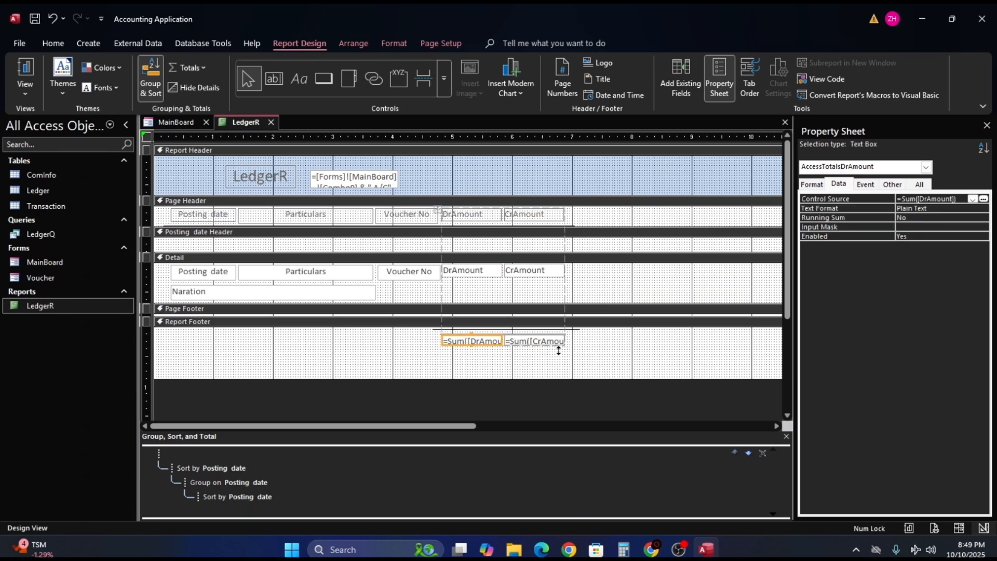
{"action": "left_click", "coordinate": [608, 340]}
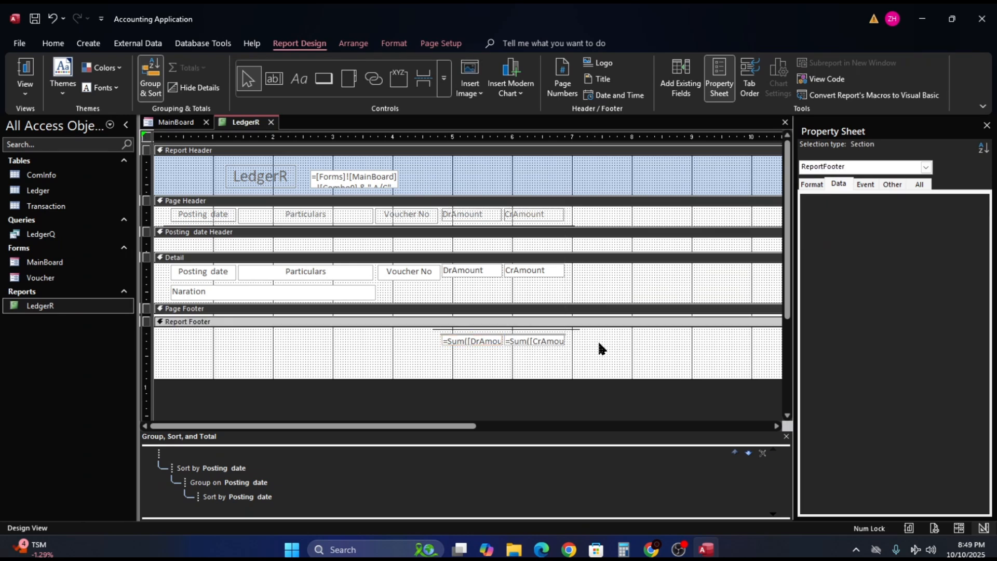
{"action": "left_click", "coordinate": [478, 342]}
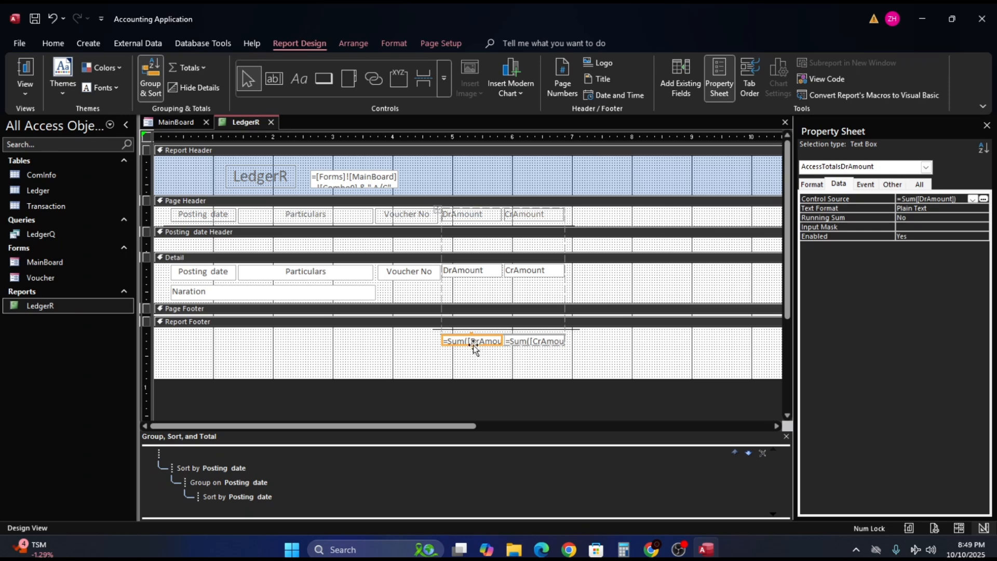
{"action": "left_click", "coordinate": [471, 343]}
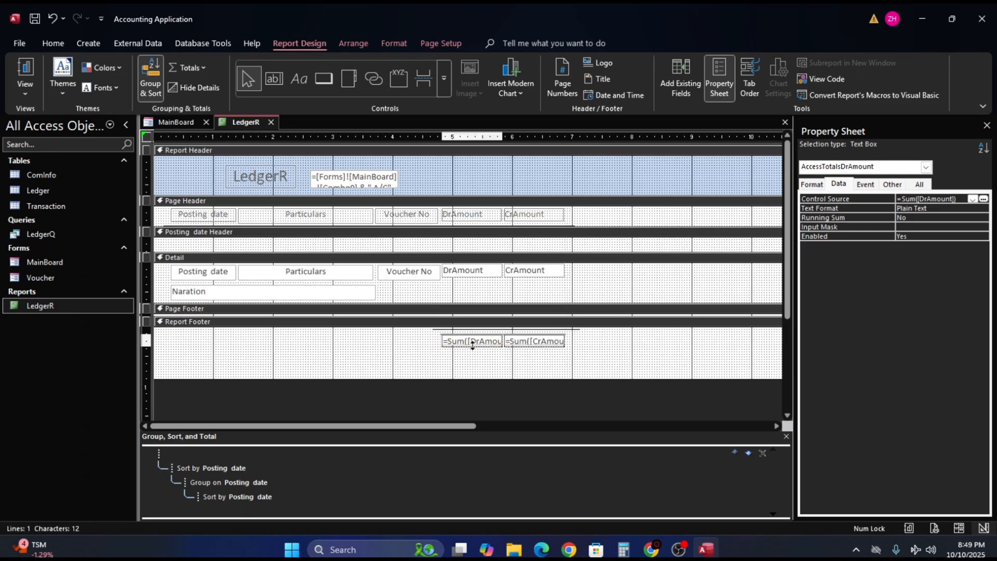
{"action": "left_click", "coordinate": [633, 337]}
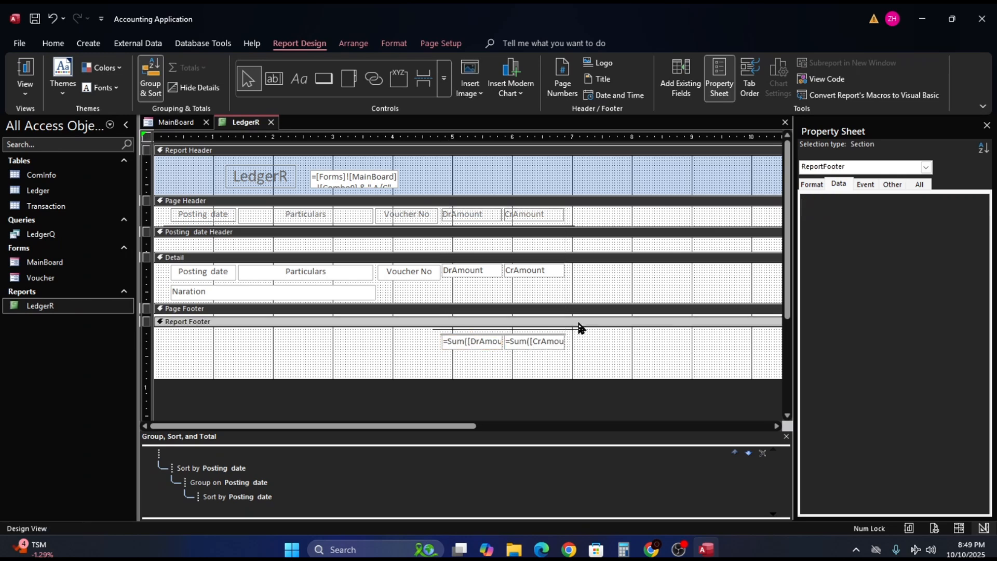
{"action": "left_click", "coordinate": [28, 85]}
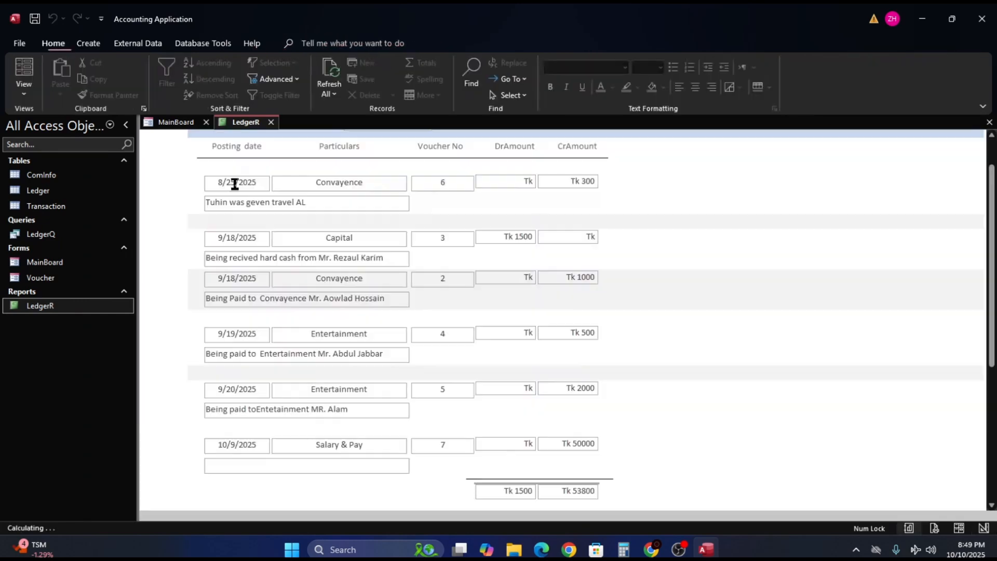
Move the Naration box slightly up in the report's Detail section, shorten the section to fit it, and display the report.
{"action": "scroll", "coordinate": [563, 358], "scroll_direction": "down", "scroll_amount": 1}
{"action": "scroll", "coordinate": [565, 363], "scroll_direction": "down", "scroll_amount": 1}
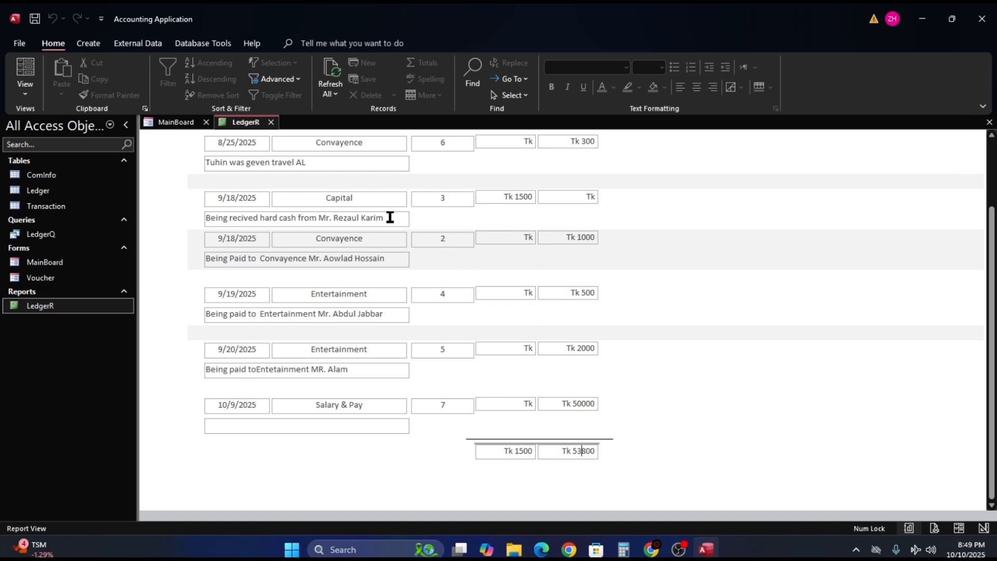
{"action": "right_click", "coordinate": [800, 199]}
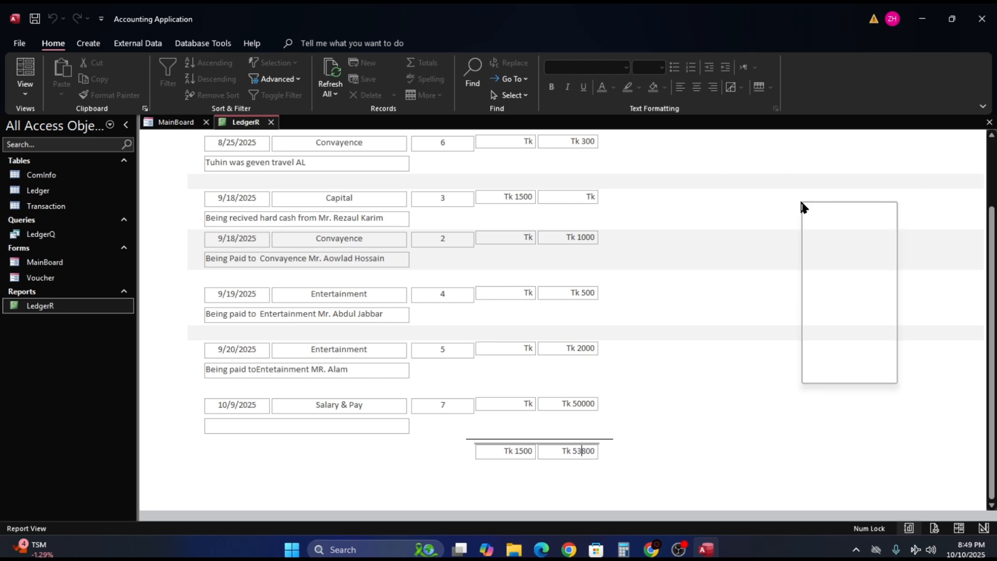
{"action": "left_click", "coordinate": [846, 247]}
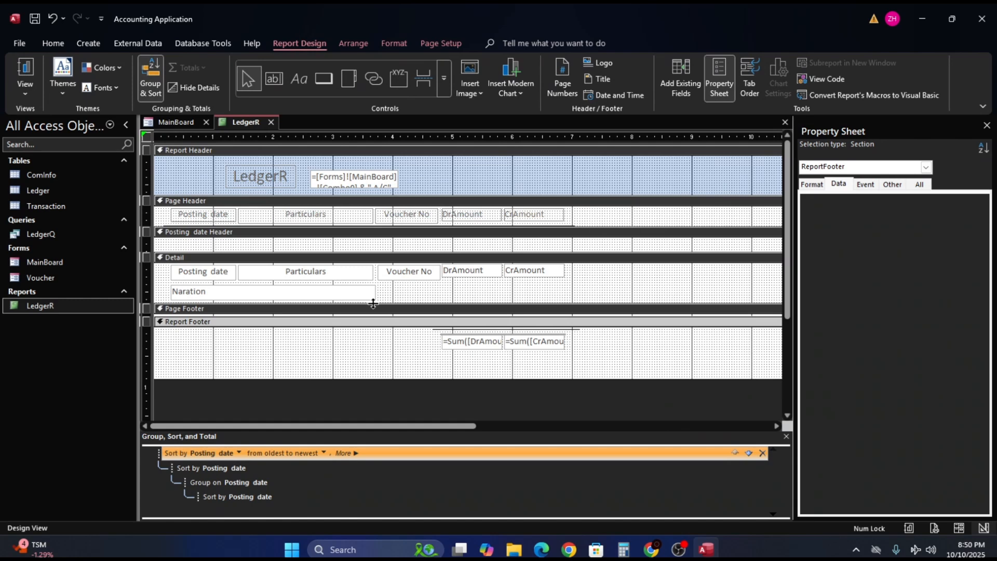
{"action": "left_click", "coordinate": [171, 294]}
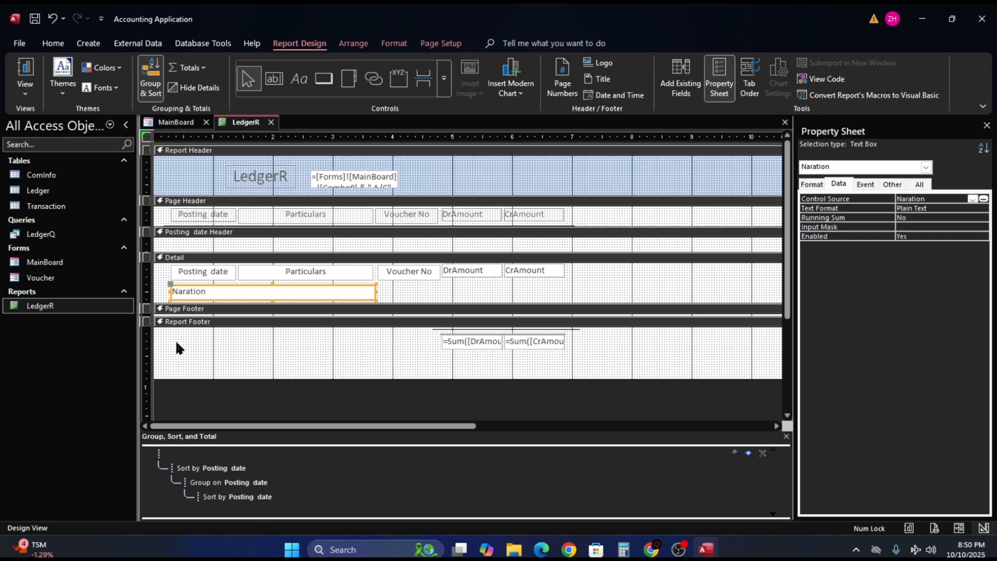
{"action": "key", "text": "Up"}
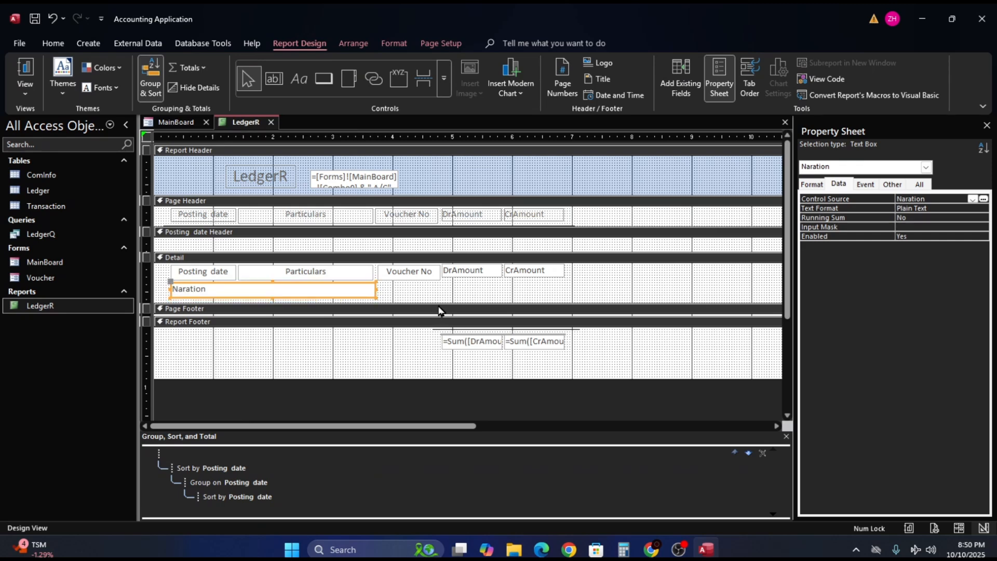
{"action": "left_click_drag", "start_coordinate": [438, 303], "coordinate": [438, 298]}
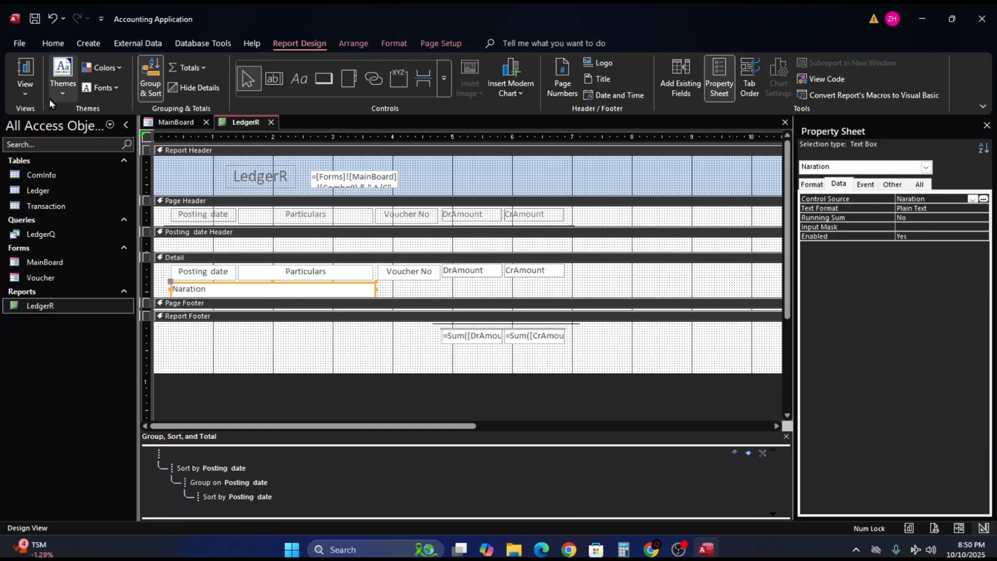
{"action": "left_click", "coordinate": [27, 71]}
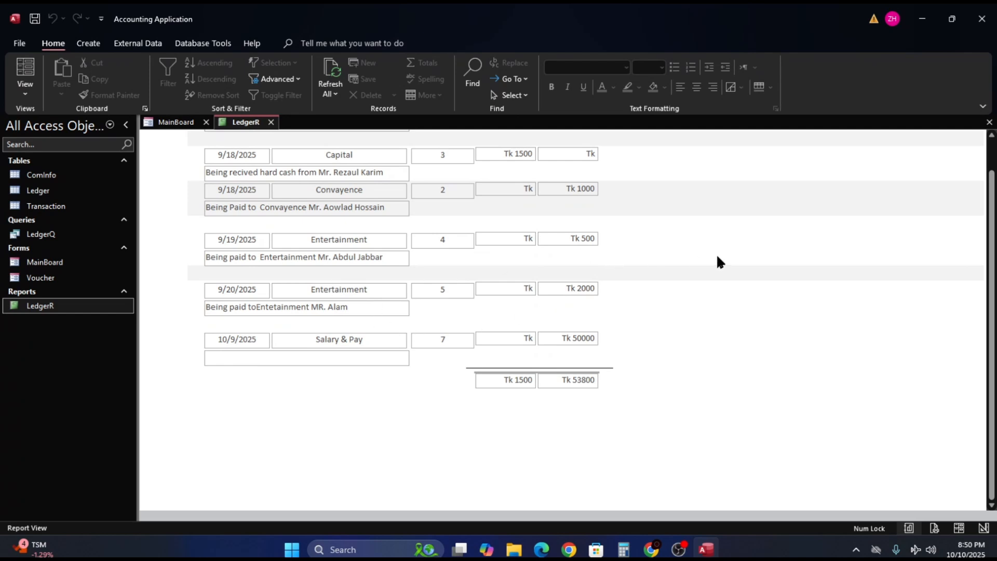
Return to the LedgerR report's design and close the report.
{"action": "right_click", "coordinate": [716, 206]}
{"action": "left_click", "coordinate": [755, 250]}
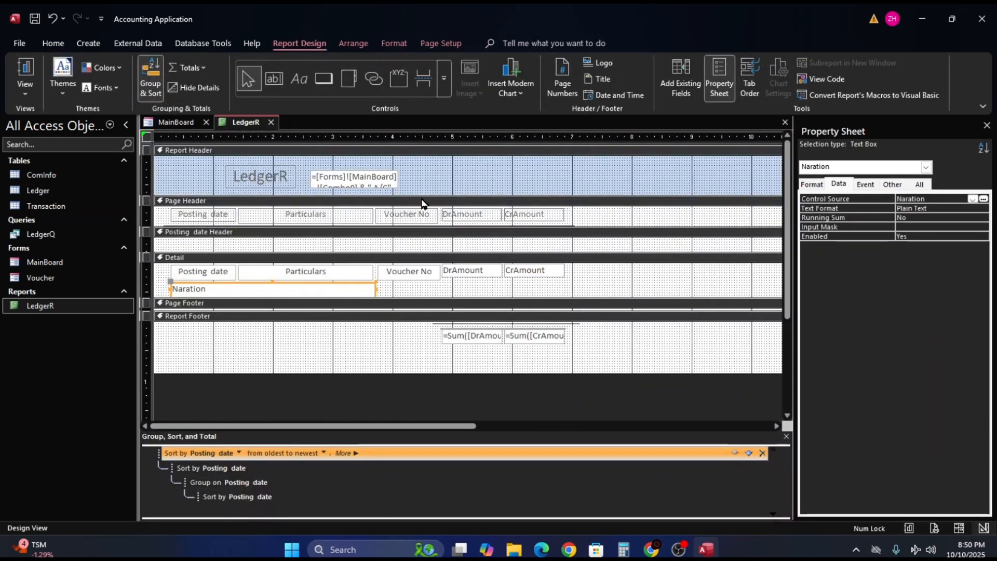
{"action": "left_click", "coordinate": [785, 123]}
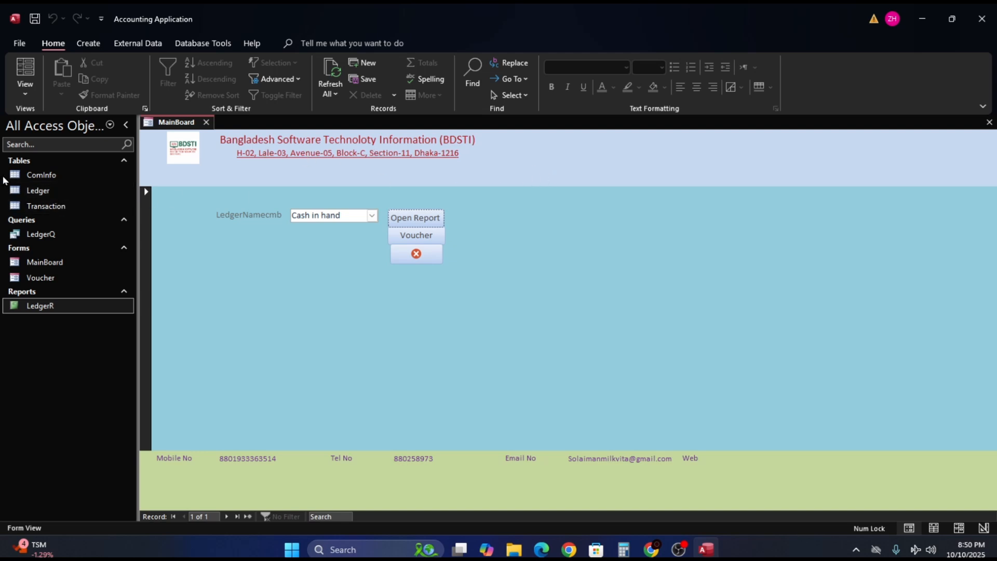
Examine the MainBoard form's design and its list of available company information fields, and close the form.
{"action": "left_click", "coordinate": [26, 175]}
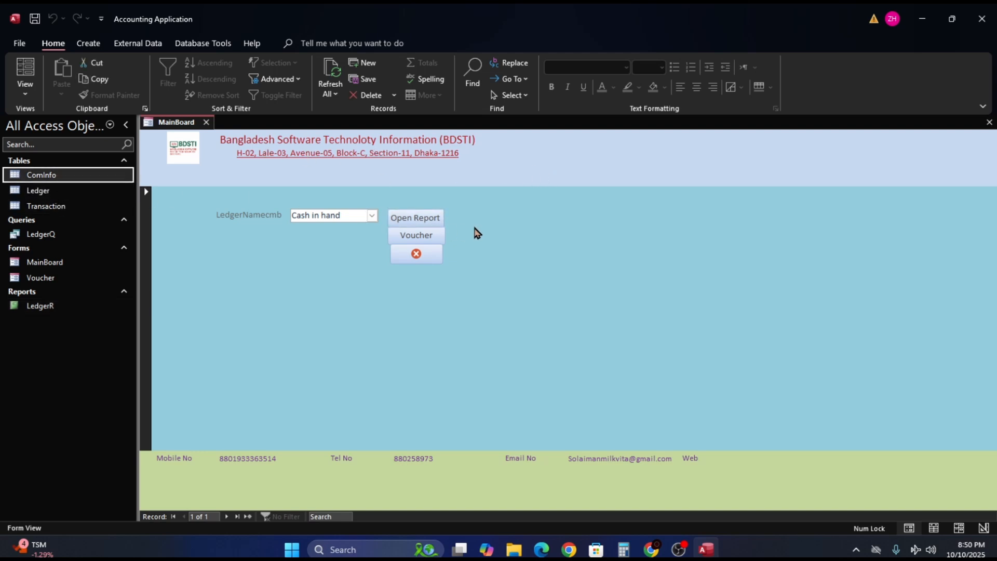
{"action": "right_click", "coordinate": [475, 232]}
{"action": "left_click", "coordinate": [514, 271]}
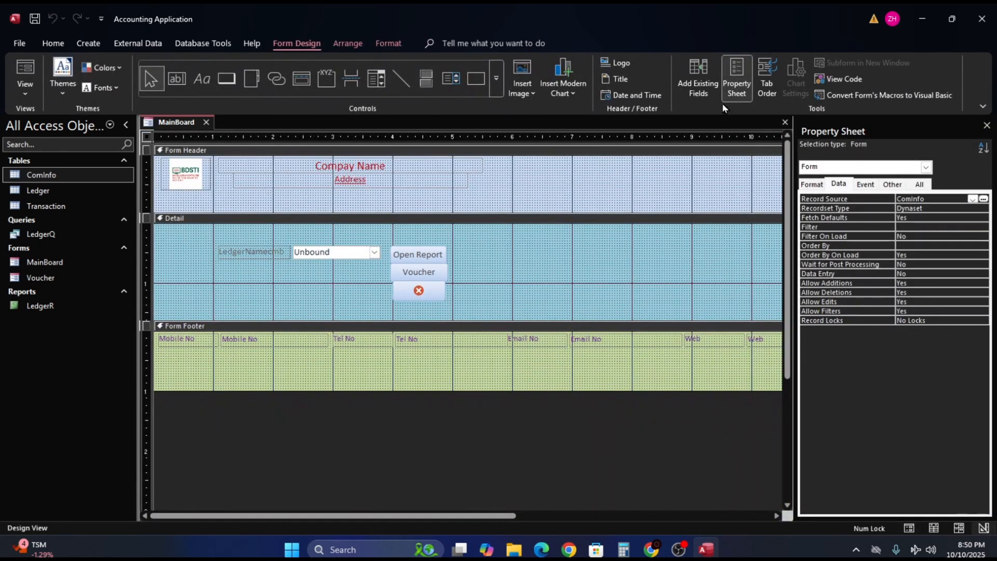
{"action": "left_click", "coordinate": [705, 79]}
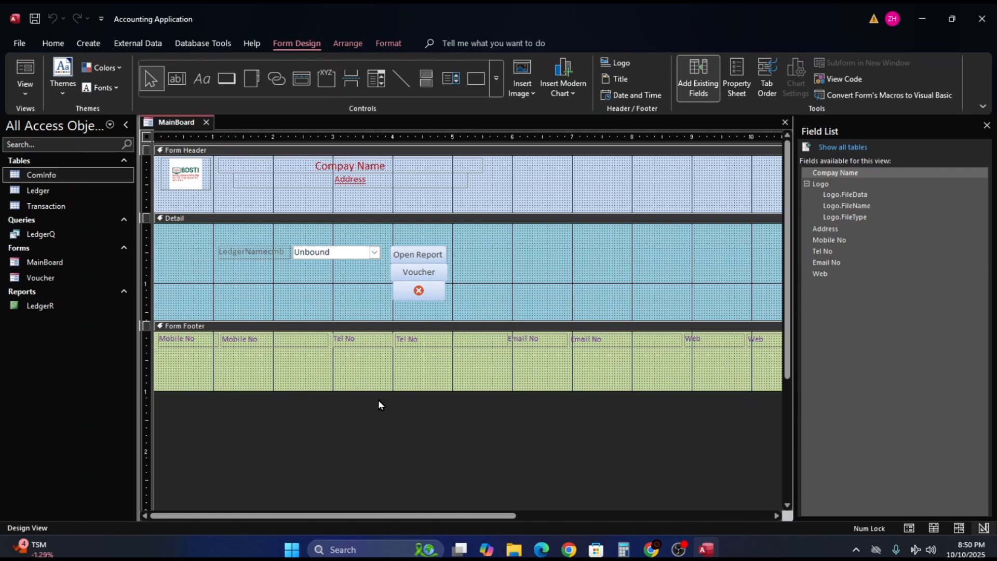
{"action": "left_click", "coordinate": [608, 374]}
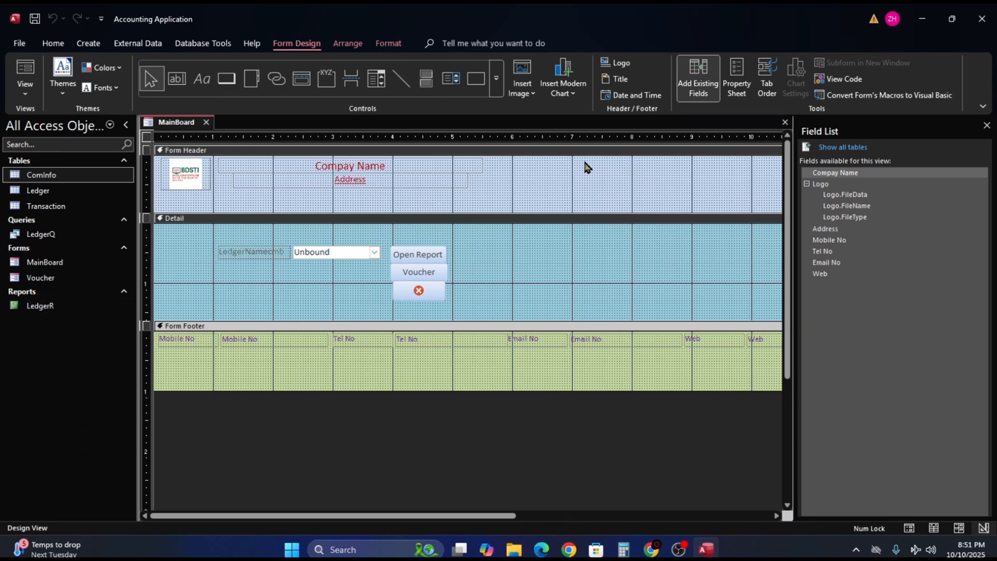
{"action": "left_click", "coordinate": [784, 123]}
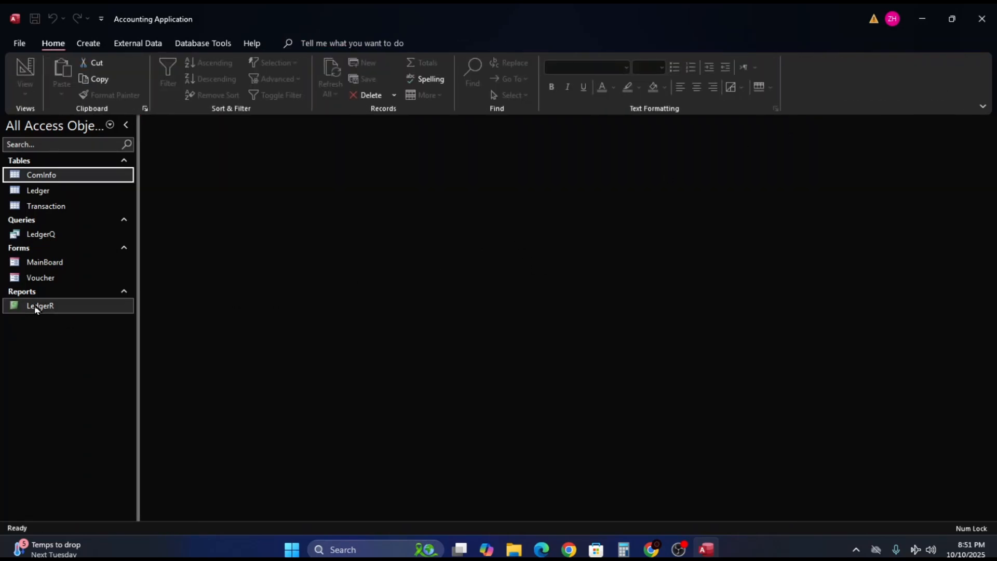
{"action": "left_click", "coordinate": [17, 309]}
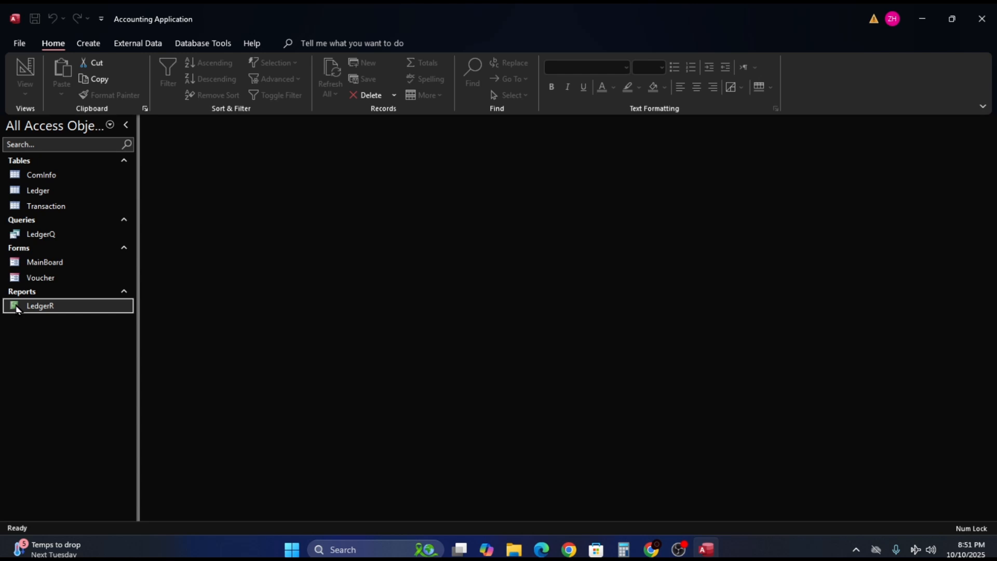
{"action": "double_click", "coordinate": [17, 310]}
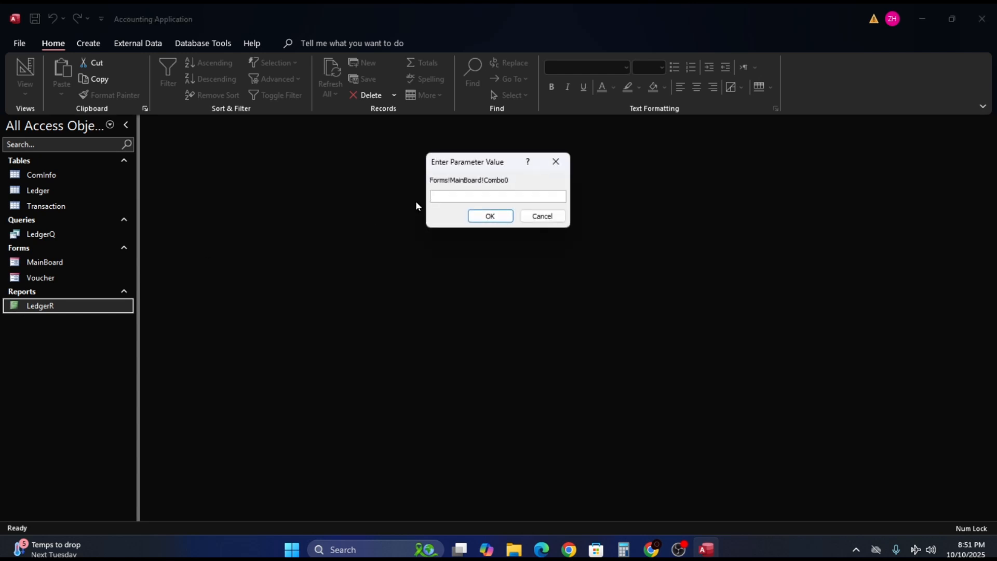
{"action": "left_click", "coordinate": [542, 216]}
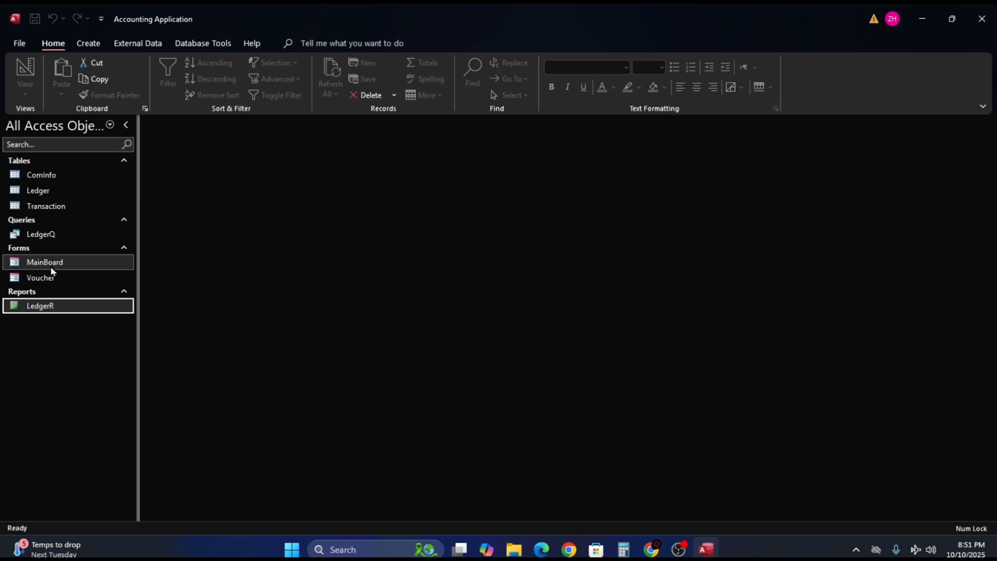
Open the MainBoard form, choose the Convayence ledger, and open its report to check the account name in the header.
{"action": "double_click", "coordinate": [26, 264]}
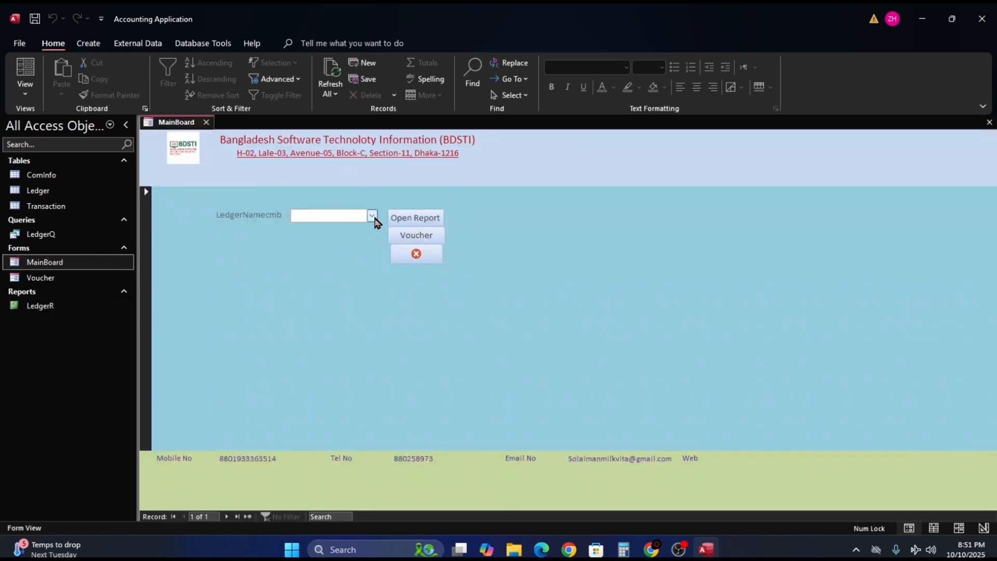
{"action": "left_click", "coordinate": [373, 216]}
{"action": "left_click", "coordinate": [348, 253]}
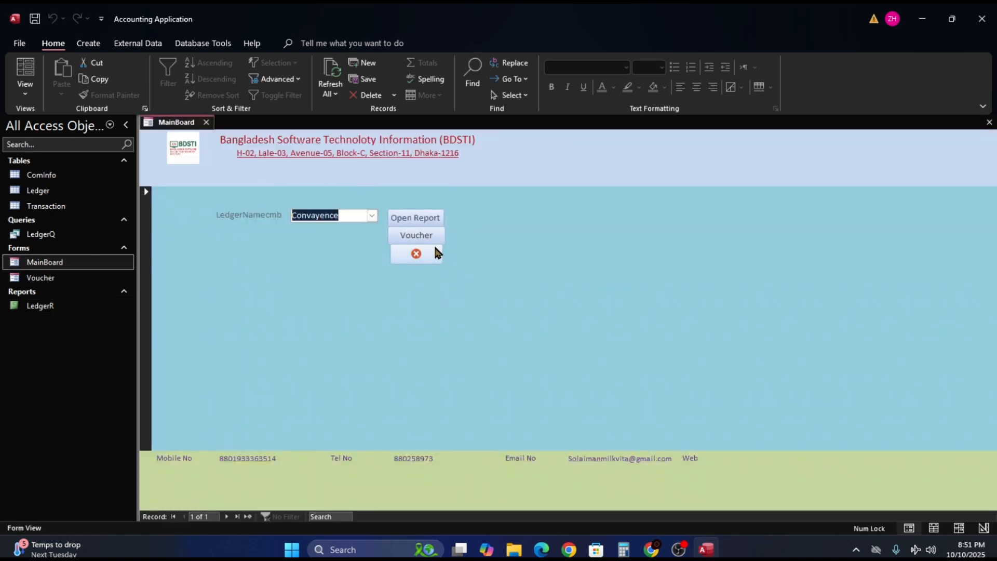
{"action": "left_click", "coordinate": [413, 218]}
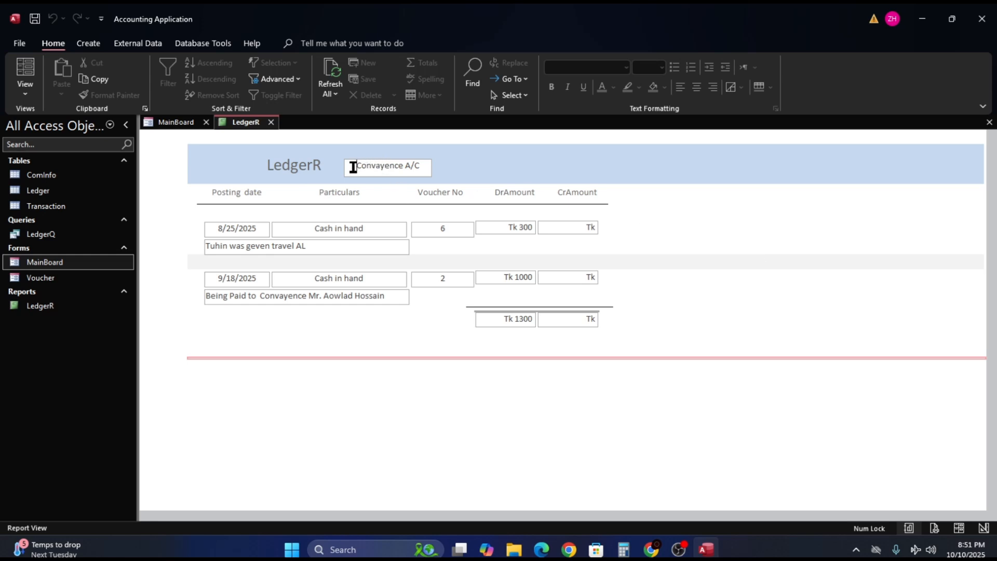
{"action": "left_click_drag", "start_coordinate": [353, 166], "coordinate": [420, 164]}
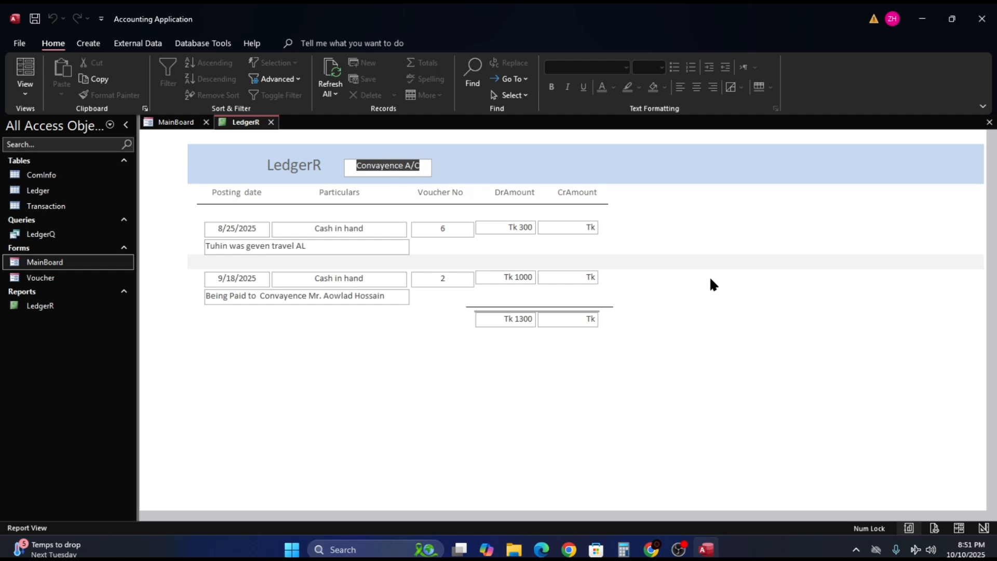
Open the ledger report's design and extend the Report Header section downward to about 1.2 inches tall.
{"action": "right_click", "coordinate": [724, 270]}
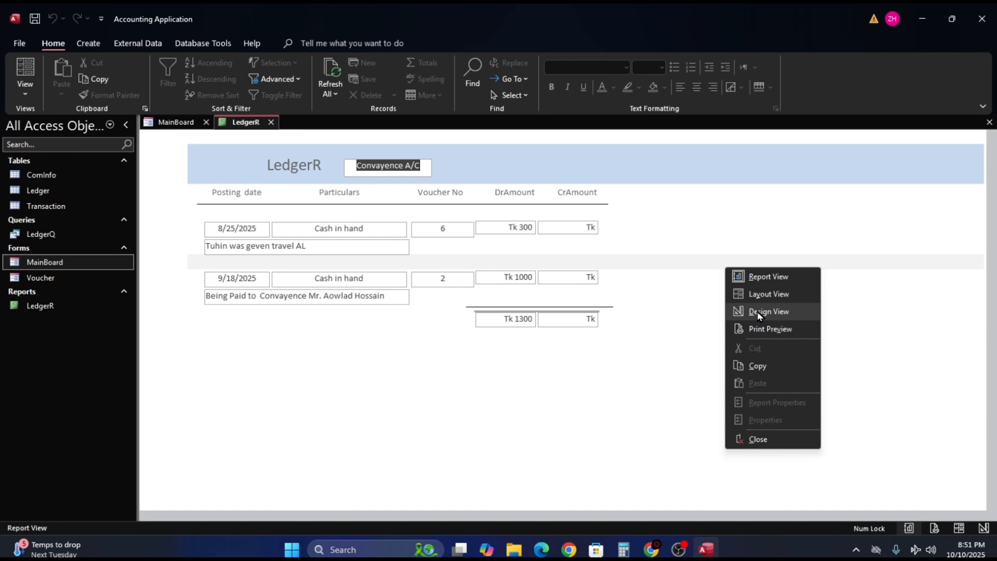
{"action": "left_click", "coordinate": [757, 311]}
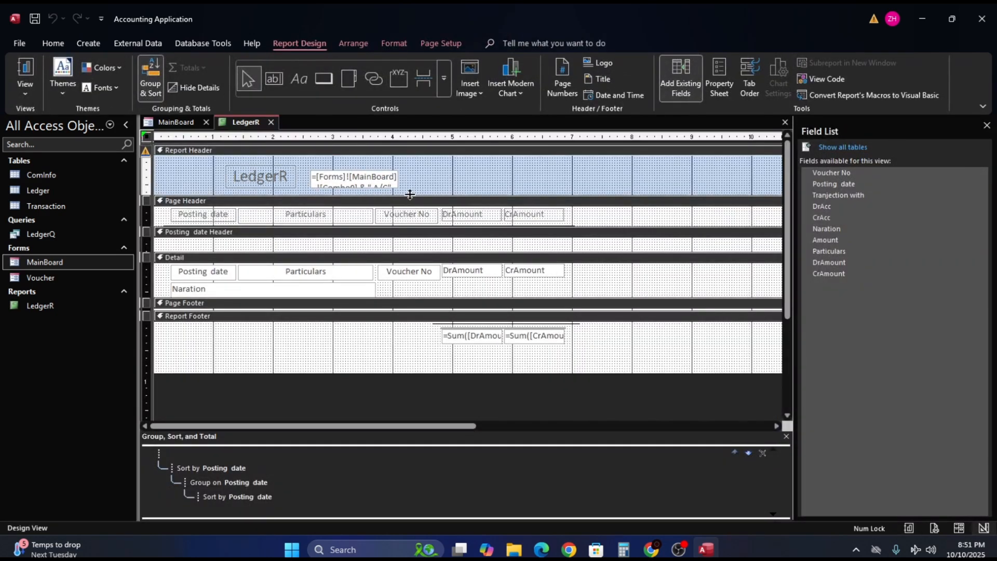
{"action": "left_click_drag", "start_coordinate": [409, 194], "coordinate": [409, 227]}
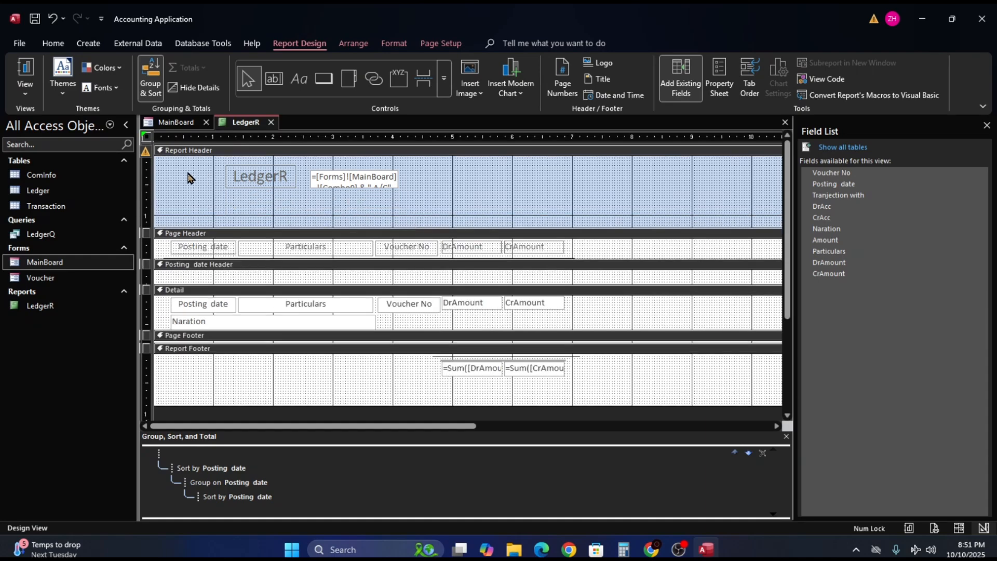
Shift the LedgerR title and the account name box together downward and slightly to the left in the Report Header.
{"action": "left_click", "coordinate": [149, 176]}
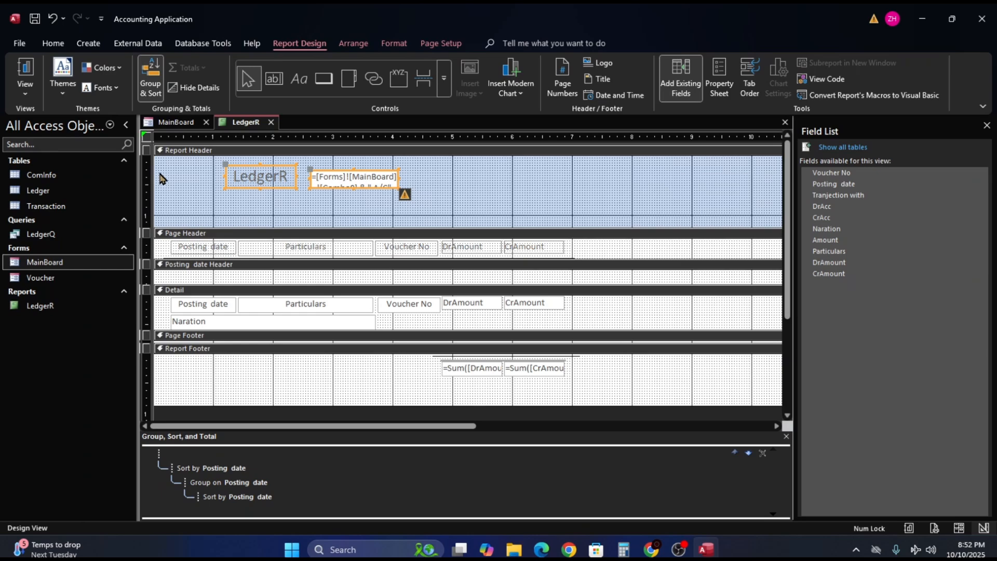
{"action": "key", "text": "Down"}
{"action": "key", "text": "Down"}
{"action": "key", "text": "Down"}
{"action": "key", "text": "Down"}
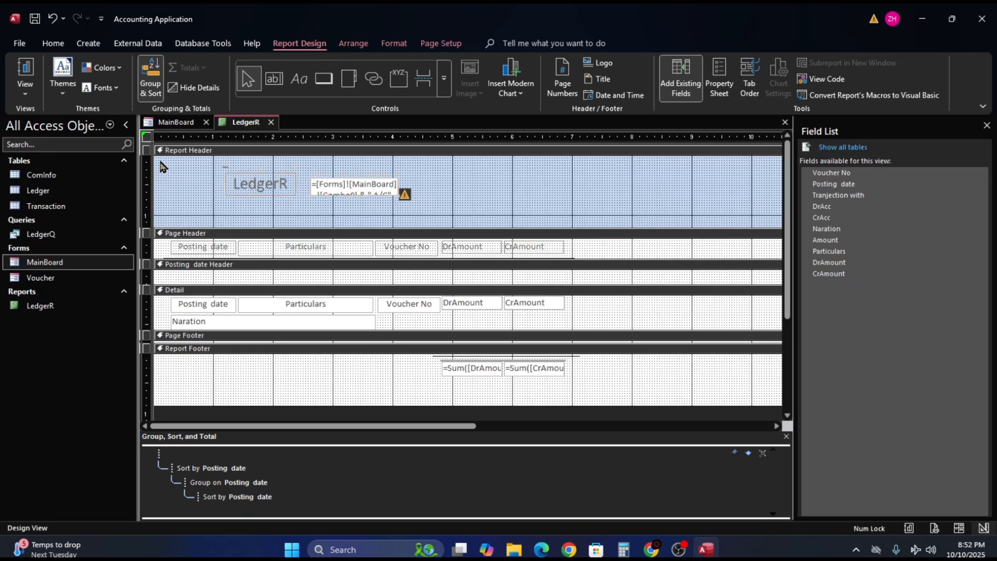
{"action": "key", "text": "Down"}
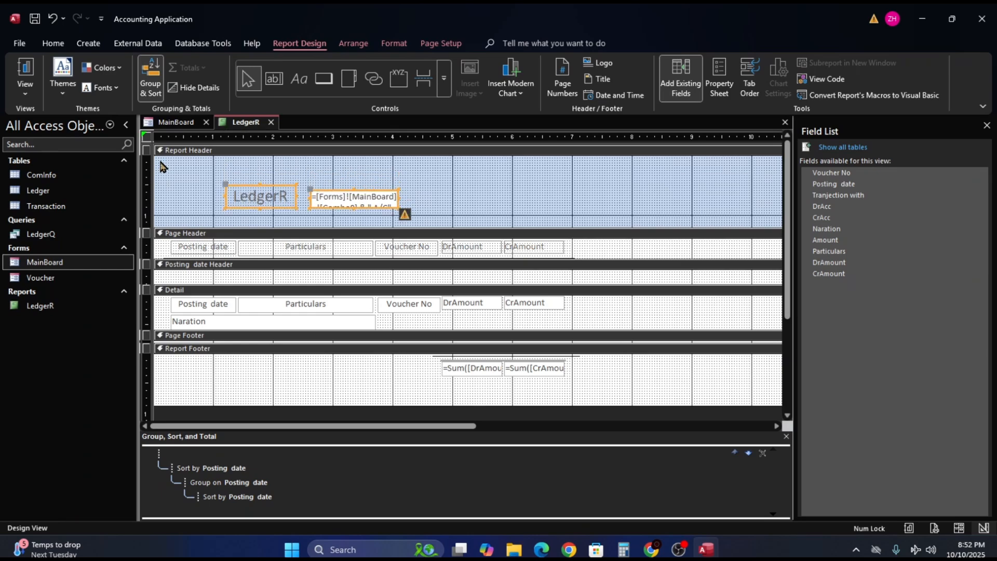
{"action": "key", "text": "Left"}
{"action": "key", "text": "Left"}
{"action": "key", "text": "Left"}
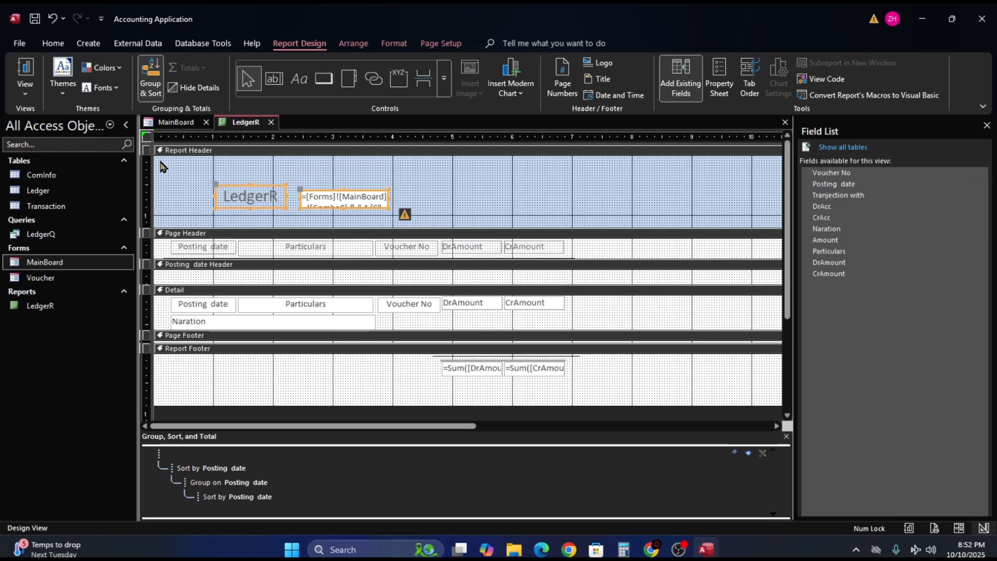
Nudge the LedgerR title and account name box further down, near the lower edge of the Report Header.
{"action": "left_click", "coordinate": [428, 194]}
{"action": "left_click_drag", "start_coordinate": [190, 178], "coordinate": [417, 215]}
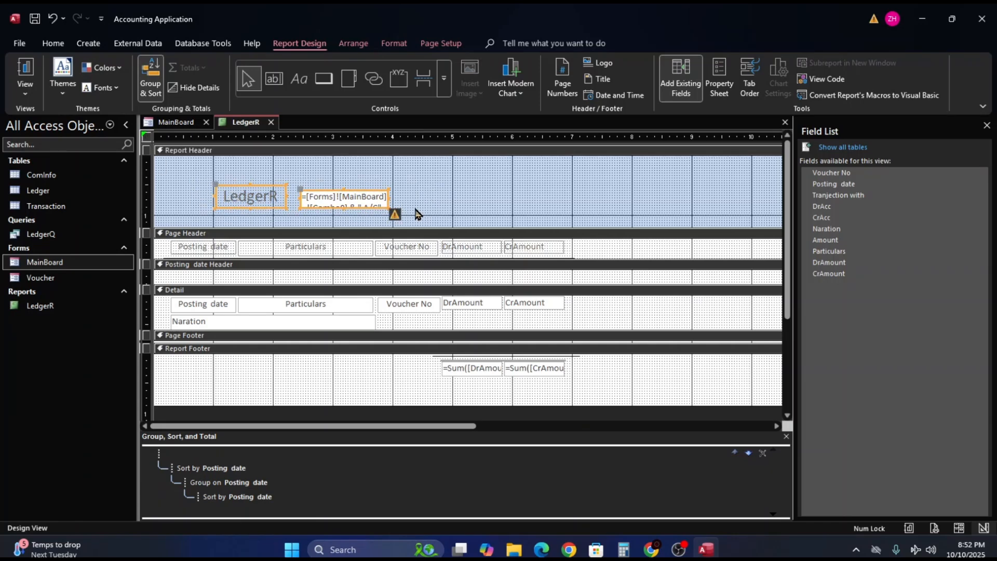
{"action": "key", "text": "Down"}
{"action": "key", "text": "Down"}
{"action": "key", "text": "Down"}
{"action": "key", "text": "Down"}
{"action": "key", "text": "Down"}
{"action": "key", "text": "Down"}
{"action": "key", "text": "Down"}
{"action": "key", "text": "Down"}
{"action": "key", "text": "Down"}
{"action": "key", "text": "Down"}
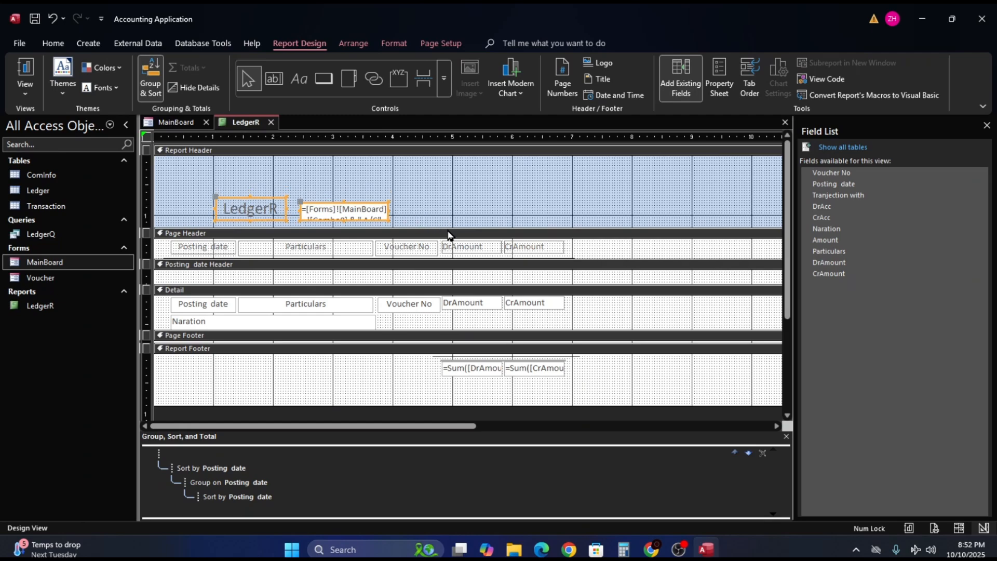
Extend the Report Header to about 1.6 inches tall and nudge the LedgerR title and account name box slightly to the right.
{"action": "left_click", "coordinate": [447, 225]}
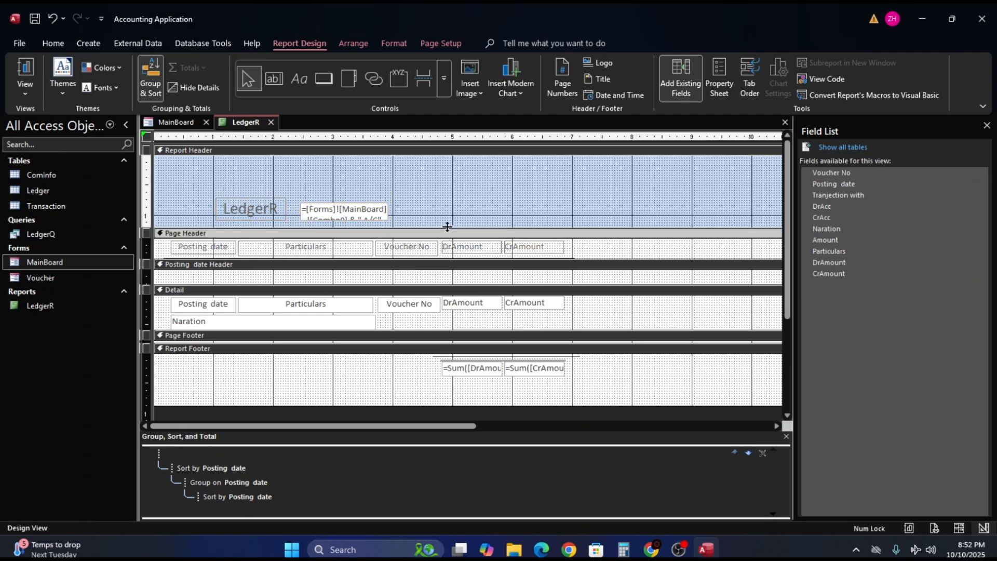
{"action": "left_click_drag", "start_coordinate": [447, 227], "coordinate": [447, 249]}
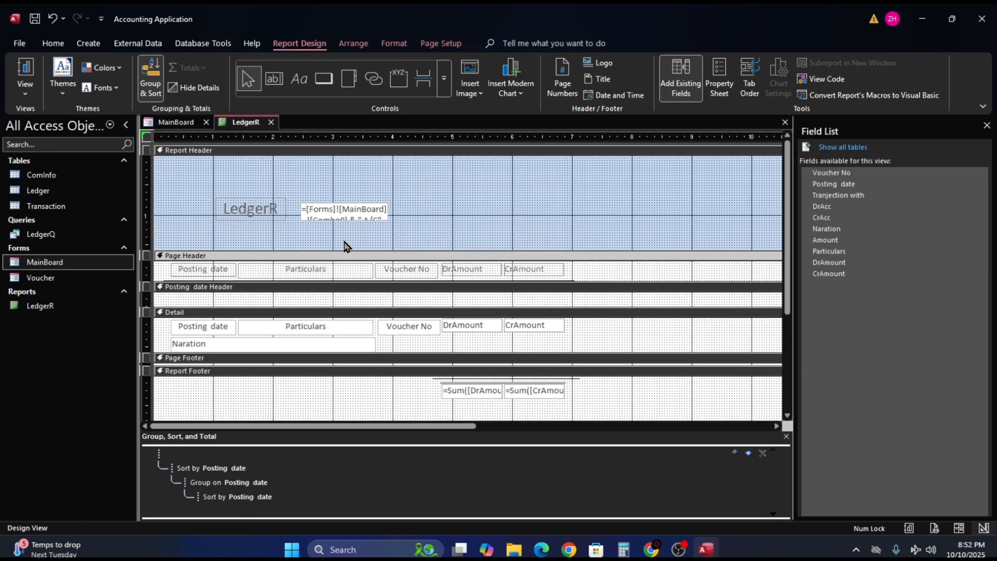
{"action": "left_click", "coordinate": [229, 211]}
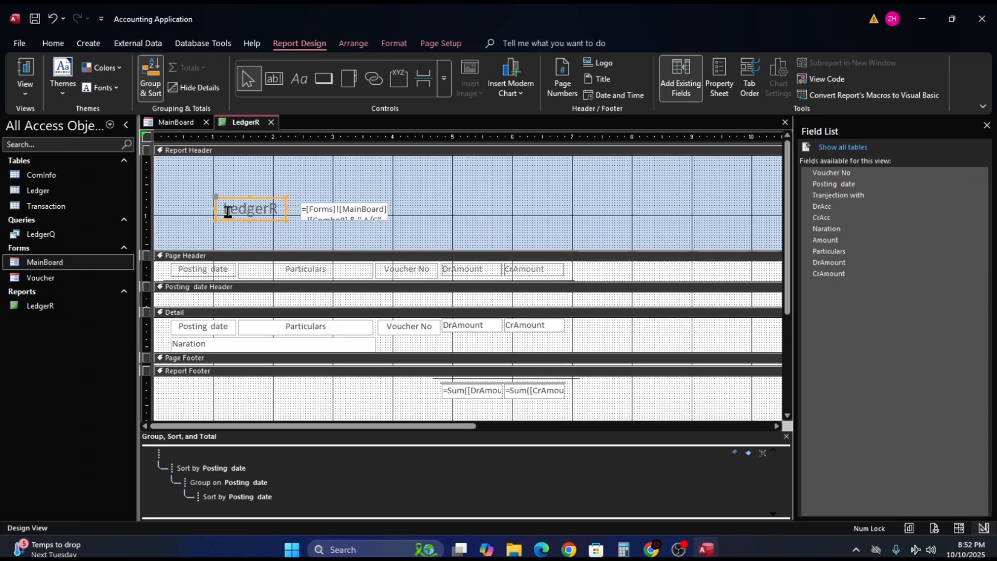
{"action": "left_click", "coordinate": [312, 210], "text": "shift"}
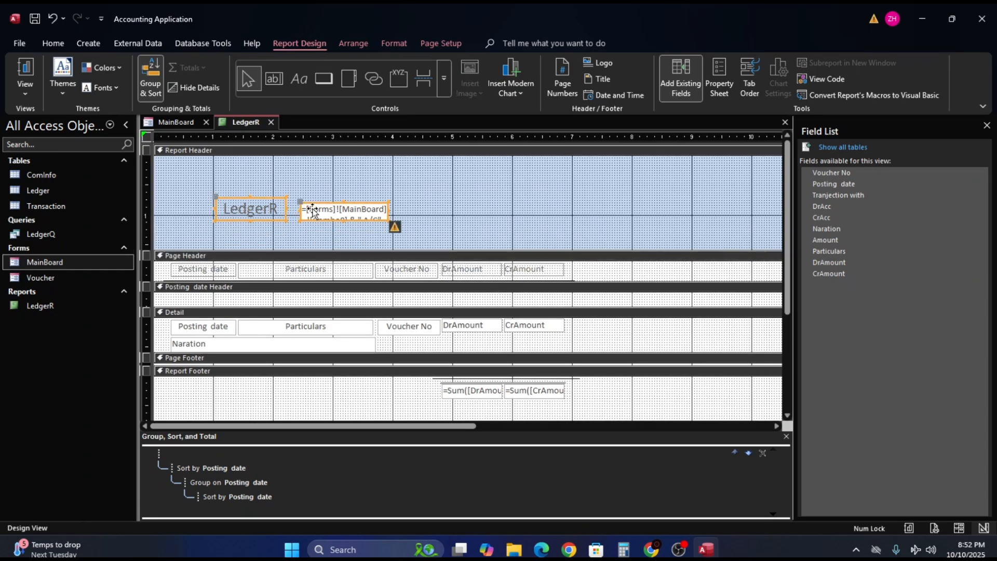
{"action": "key", "text": "Right"}
{"action": "key", "text": "Right"}
{"action": "key", "text": "Right"}
{"action": "key", "text": "Right"}
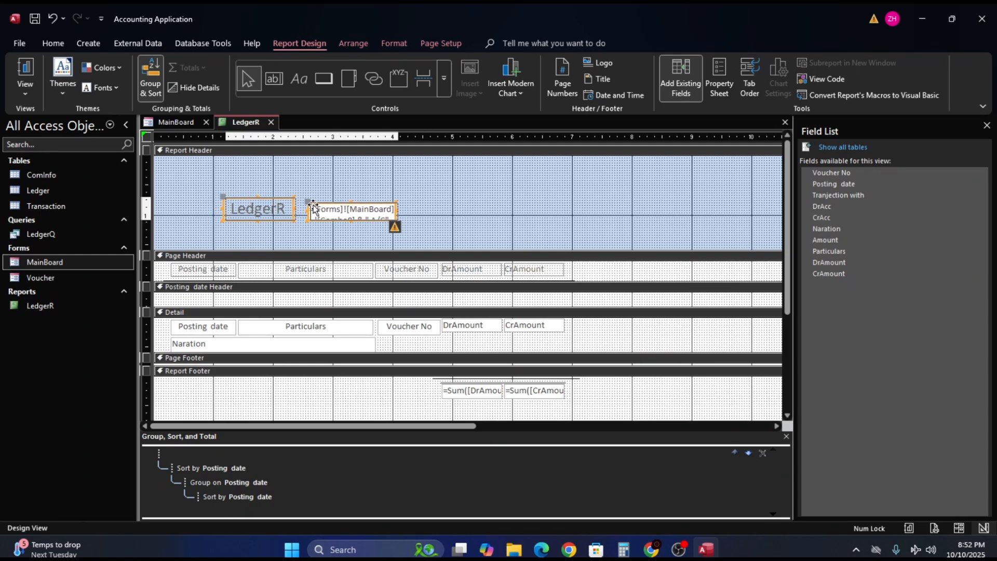
Reposition the LedgerR title and account name box separately in the Report Header, about 1.6 and 4 inches from its left edge.
{"action": "left_click_drag", "start_coordinate": [314, 208], "coordinate": [440, 220]}
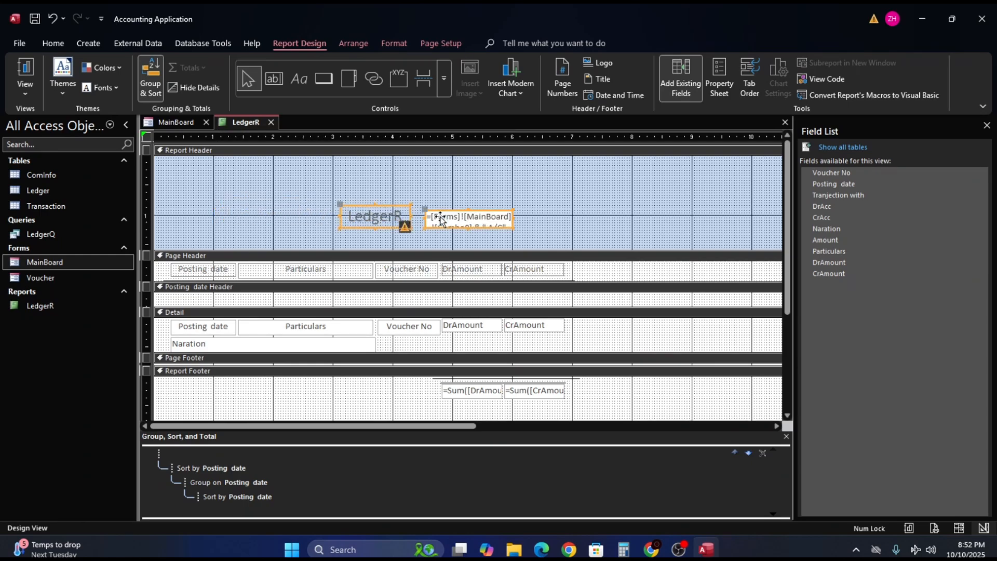
{"action": "right_click", "coordinate": [384, 217]}
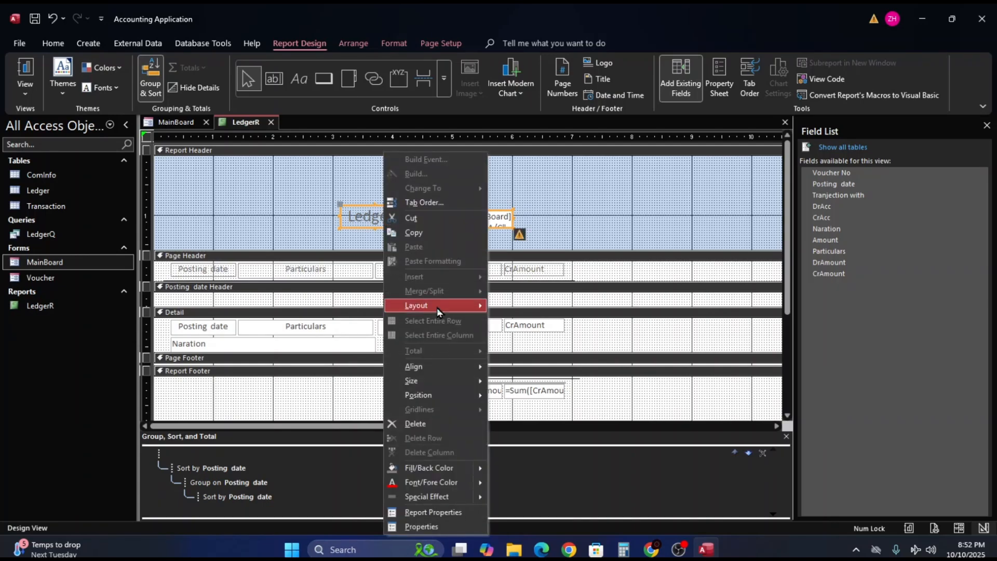
{"action": "mouse_move", "coordinate": [437, 307]}
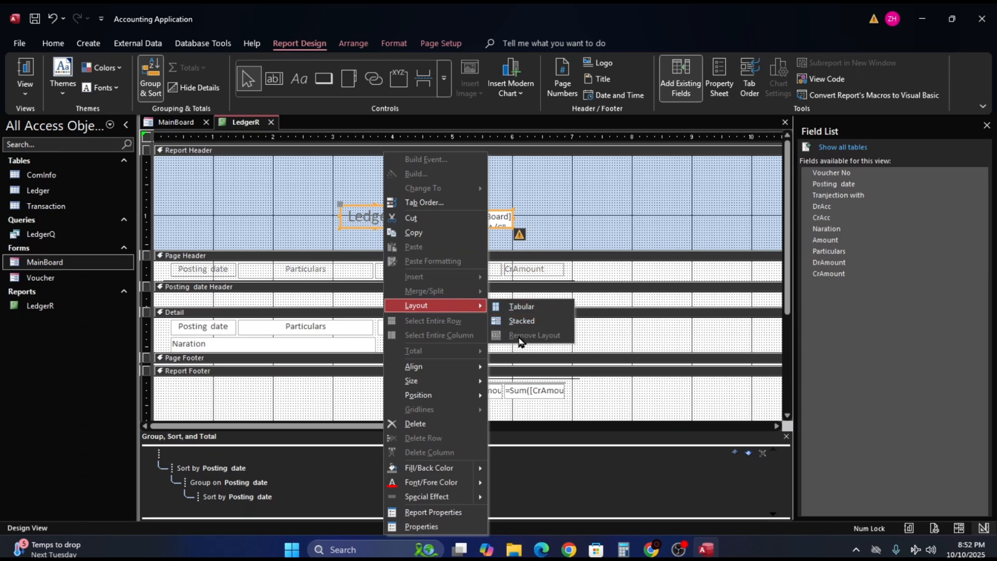
{"action": "left_click", "coordinate": [614, 202]}
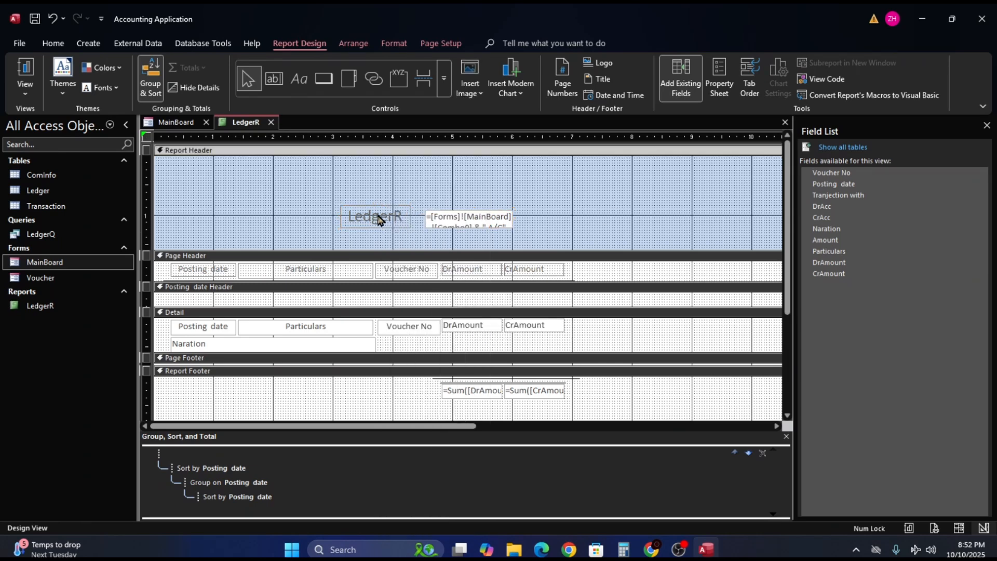
{"action": "left_click_drag", "start_coordinate": [379, 216], "coordinate": [287, 214]}
{"action": "left_click_drag", "start_coordinate": [243, 210], "coordinate": [289, 227]}
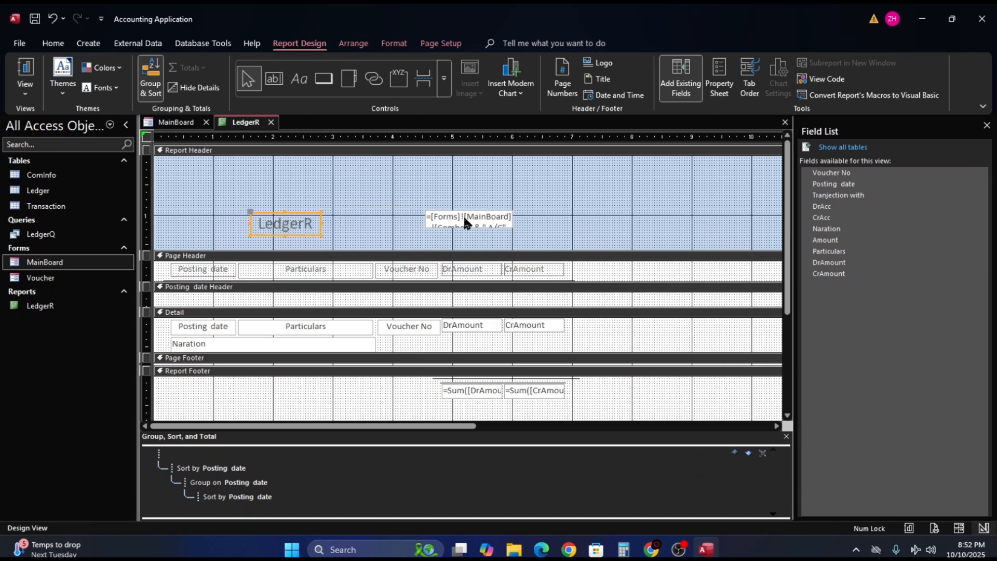
{"action": "left_click_drag", "start_coordinate": [463, 215], "coordinate": [432, 227]}
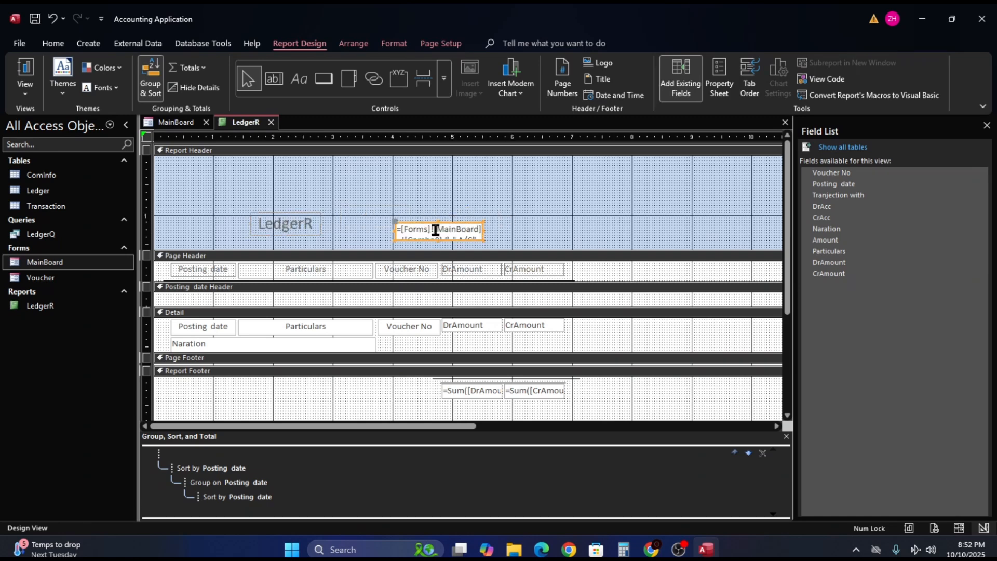
{"action": "left_click", "coordinate": [428, 188]}
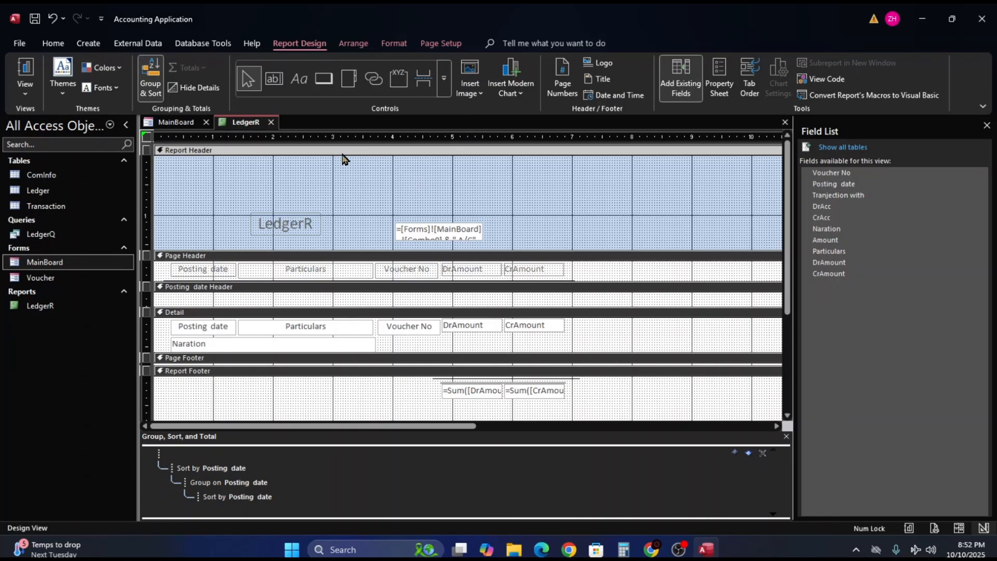
Draw a text box about 2 inches wide in the Report Header above the account name box and delete its attached label.
{"action": "left_click", "coordinate": [88, 43]}
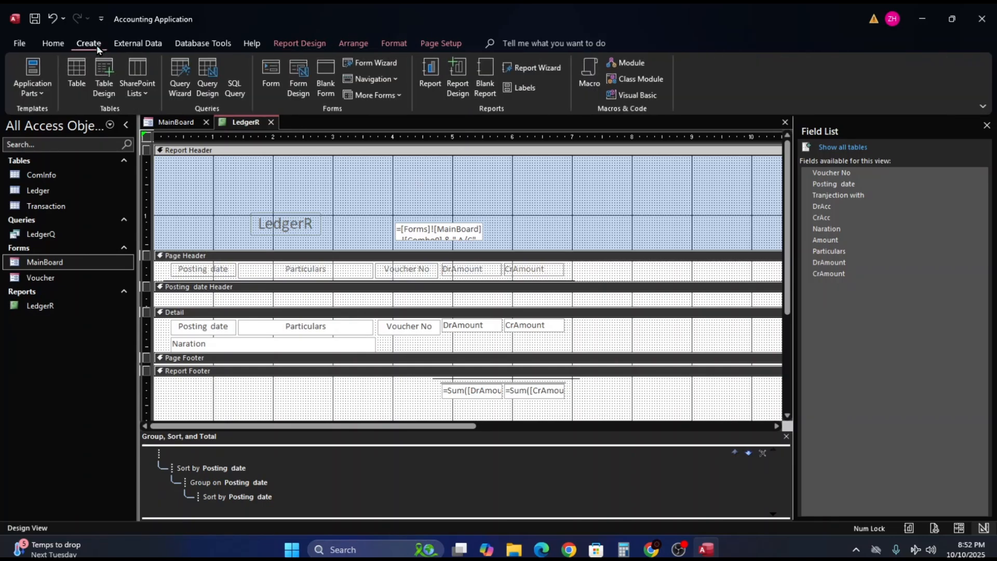
{"action": "left_click", "coordinate": [297, 44]}
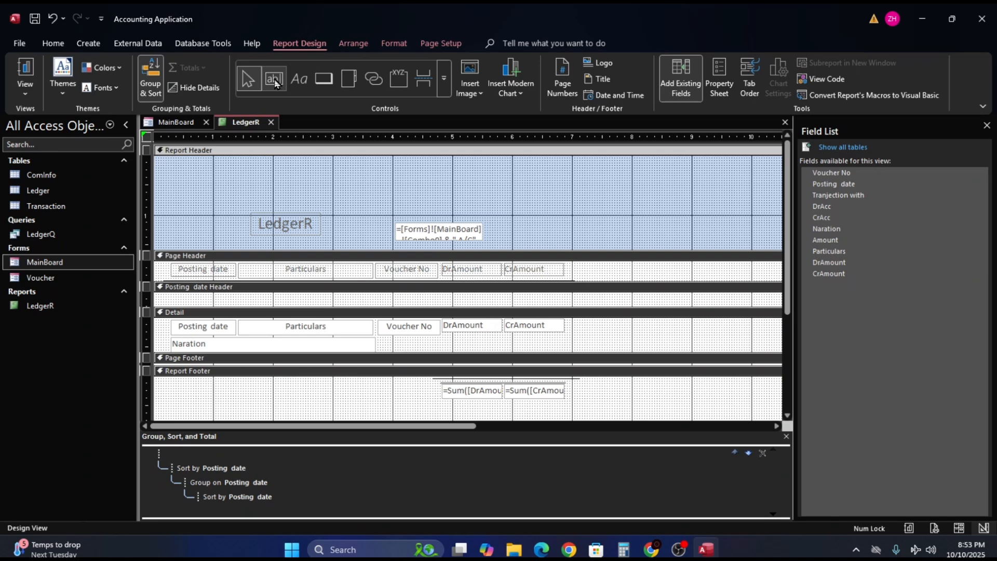
{"action": "left_click", "coordinate": [274, 79]}
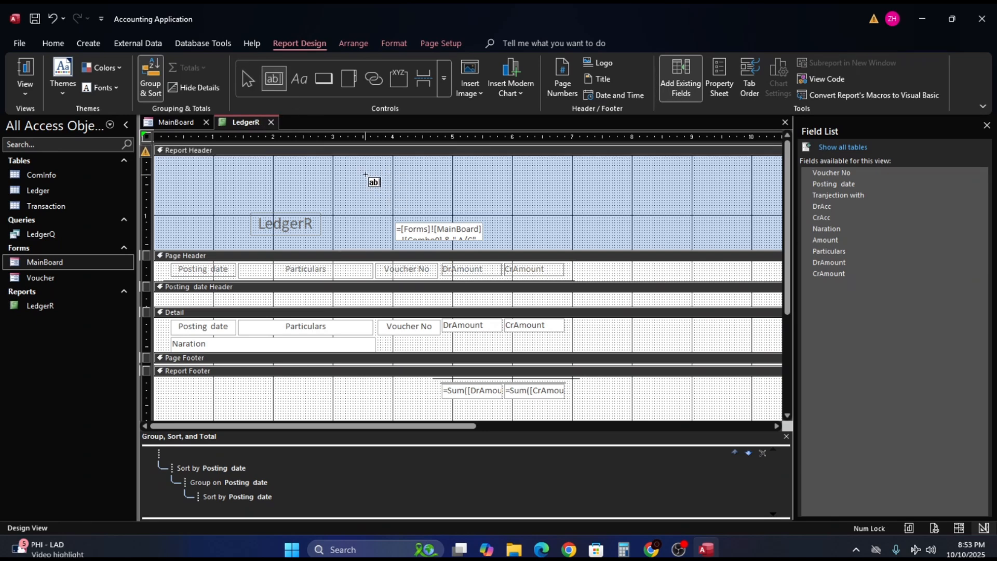
{"action": "left_click_drag", "start_coordinate": [365, 175], "coordinate": [486, 200]}
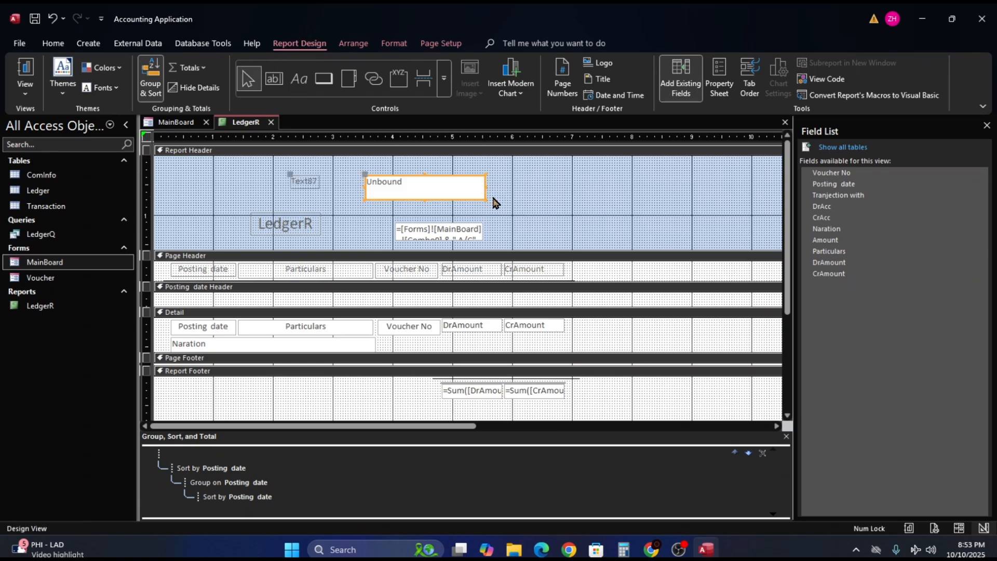
{"action": "left_click", "coordinate": [306, 187]}
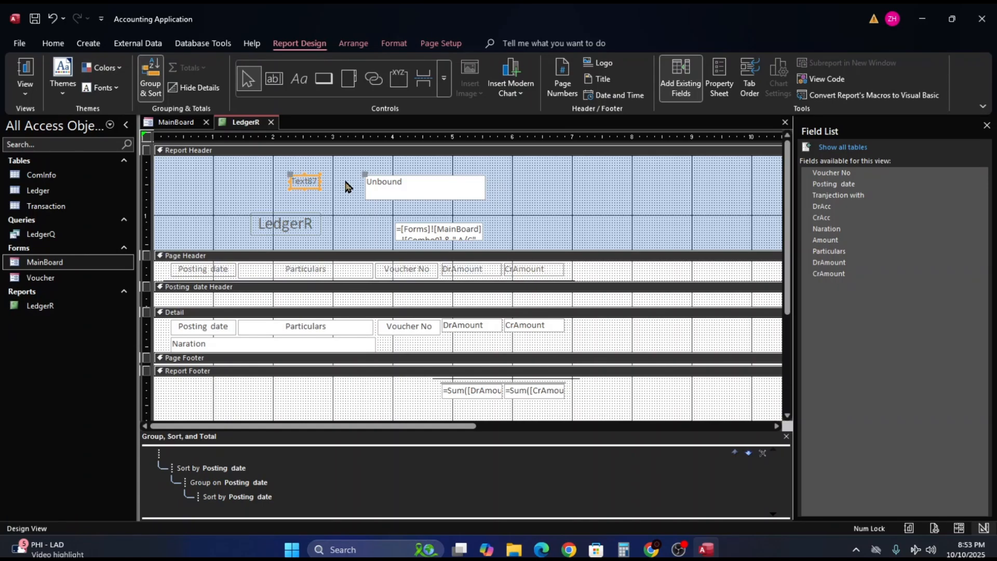
{"action": "key", "text": "Delete"}
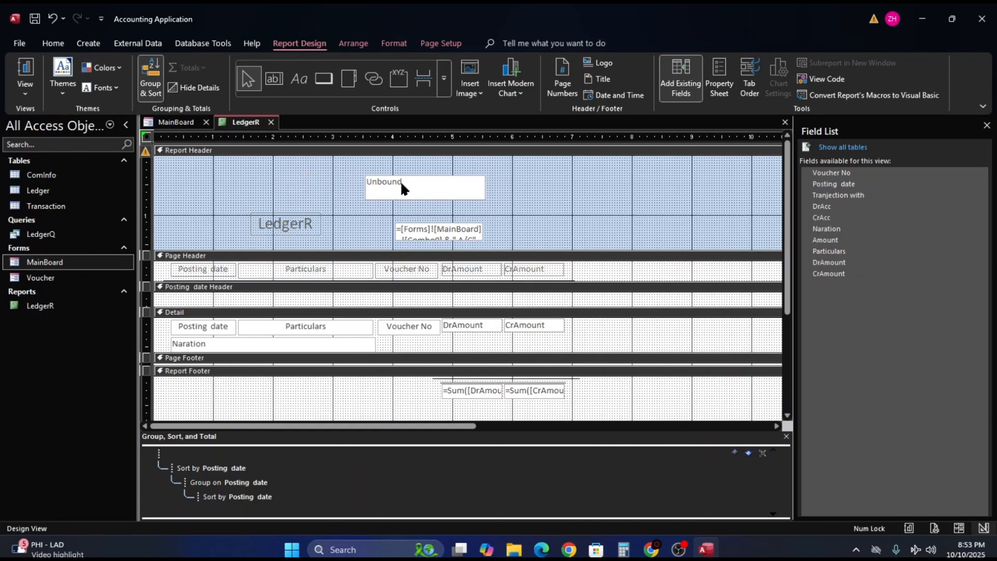
Resize the new unbound text box to about 5 inches wide and 0.3 inch tall, and show its properties.
{"action": "left_click", "coordinate": [482, 188]}
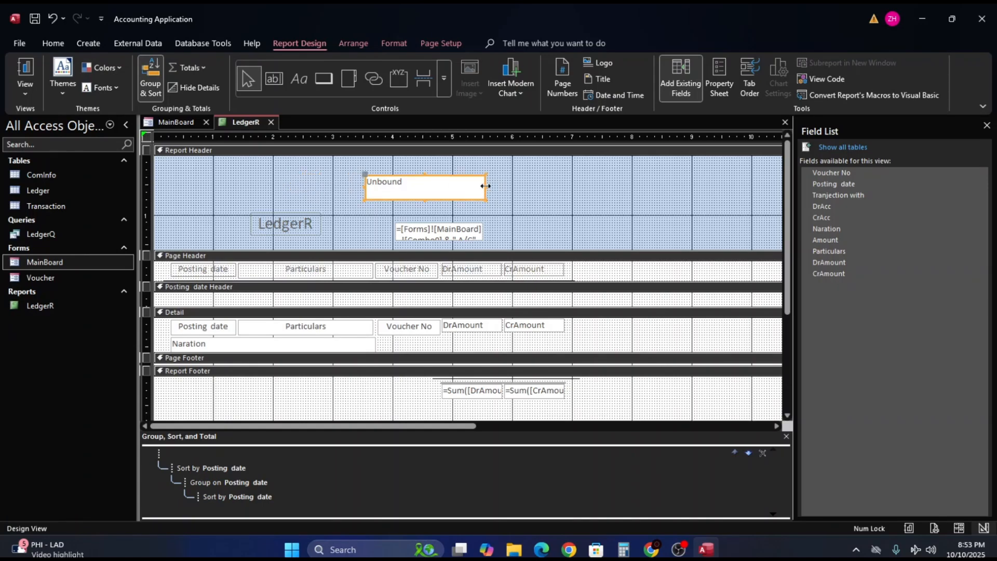
{"action": "left_click_drag", "start_coordinate": [487, 186], "coordinate": [607, 187]}
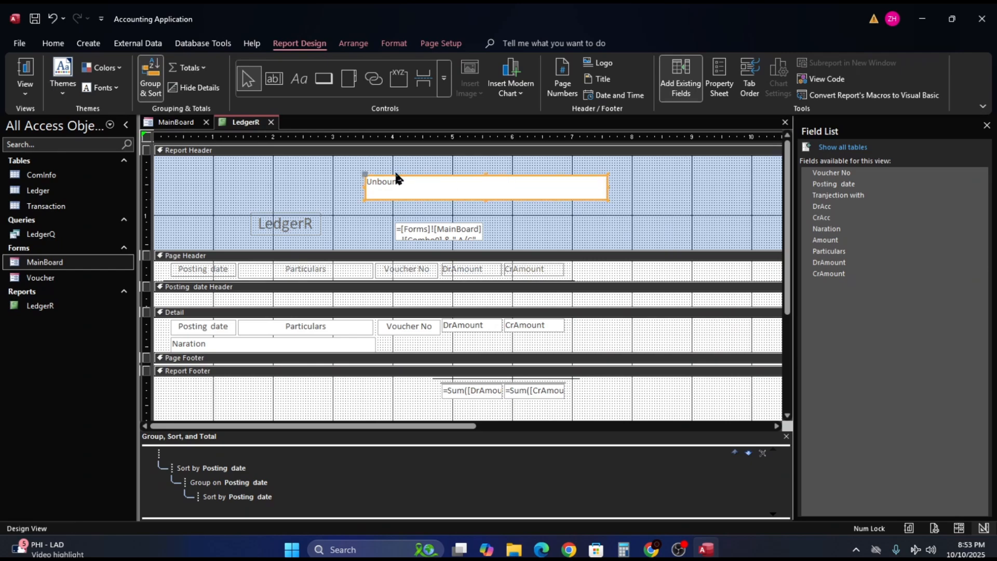
{"action": "left_click_drag", "start_coordinate": [364, 186], "coordinate": [312, 185]}
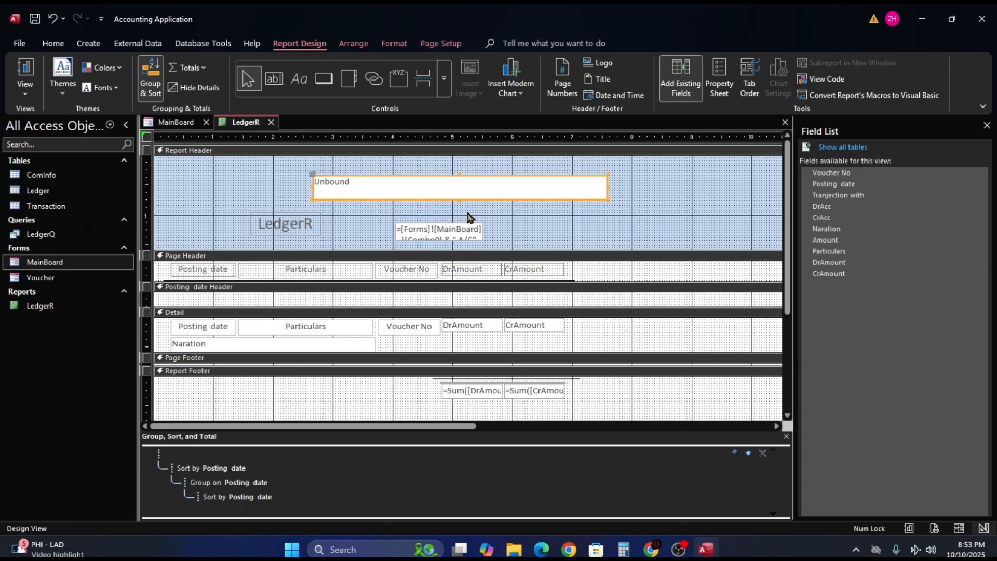
{"action": "left_click_drag", "start_coordinate": [459, 199], "coordinate": [460, 191]}
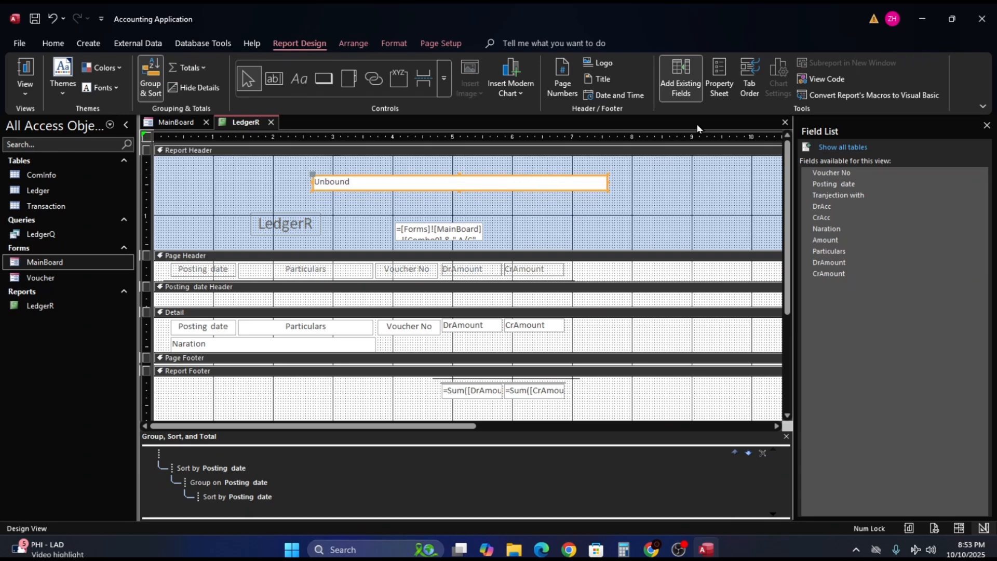
{"action": "left_click", "coordinate": [721, 67]}
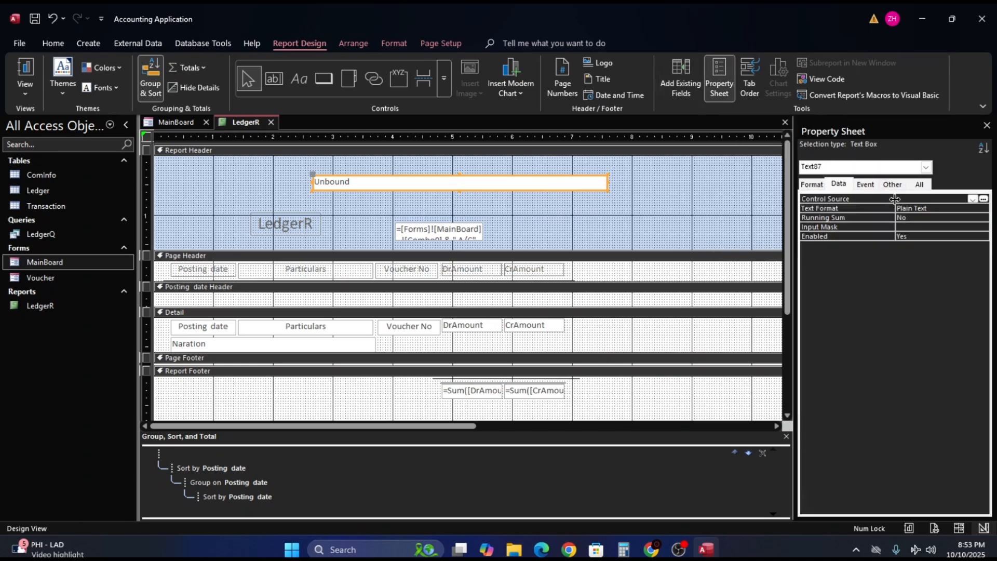
{"action": "left_click", "coordinate": [984, 200]}
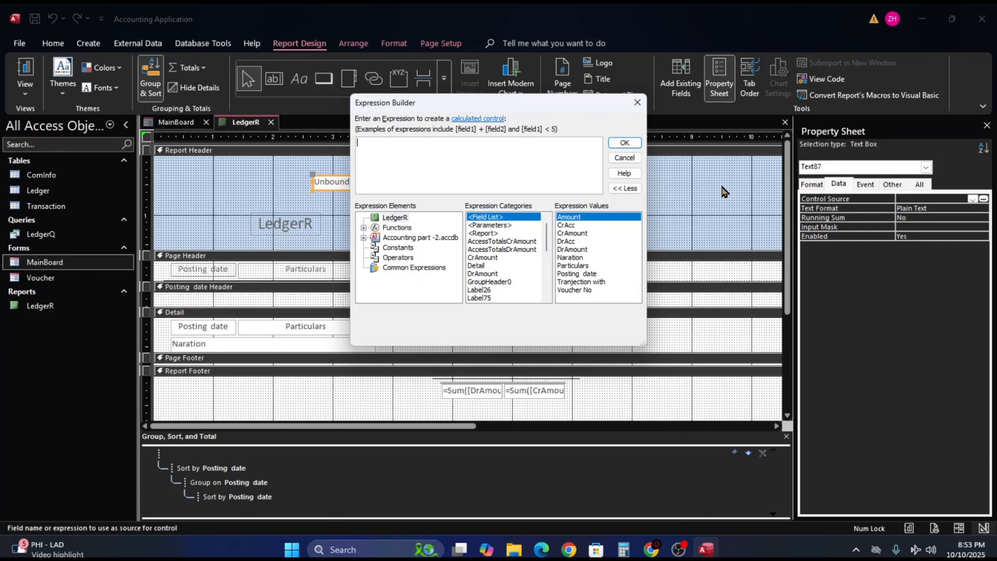
{"action": "type", "text": "D"}
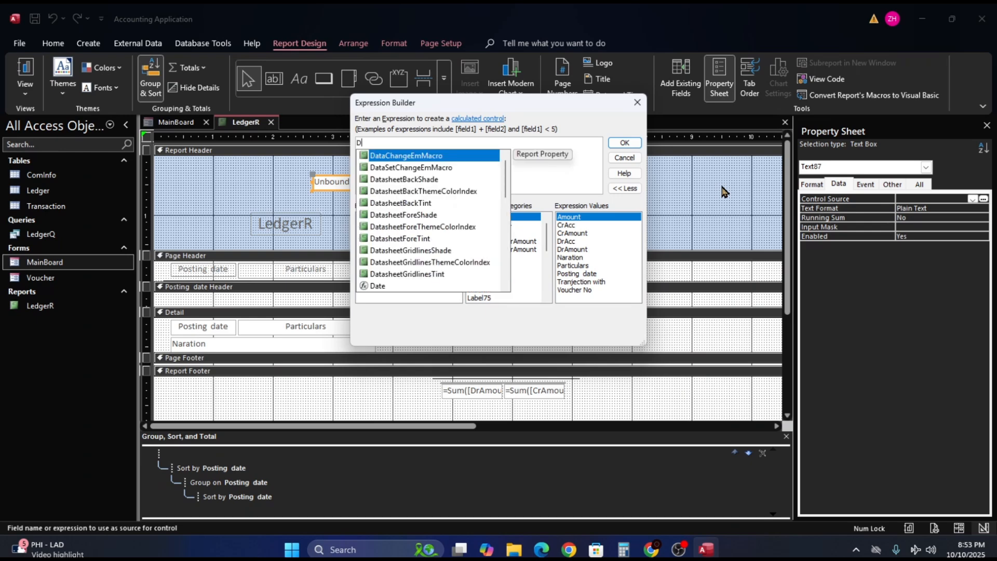
{"action": "type", "text": "l"}
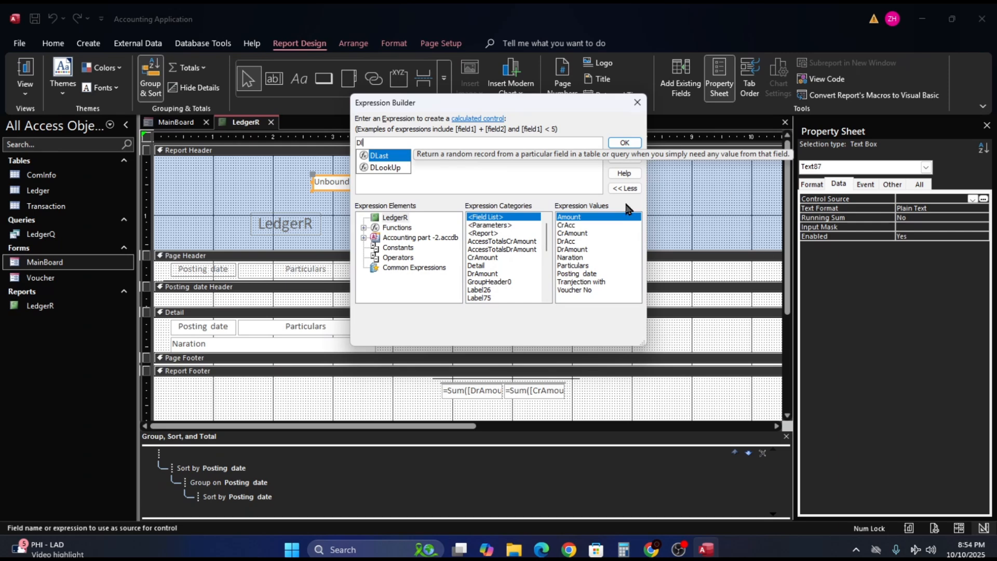
{"action": "left_click", "coordinate": [388, 167]}
{"action": "double_click", "coordinate": [388, 167]}
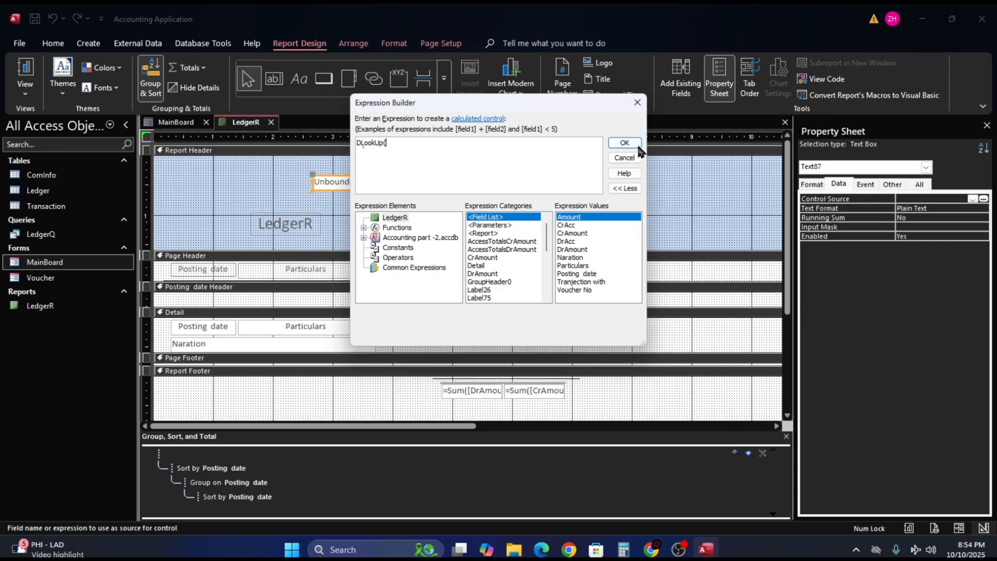
{"action": "left_click", "coordinate": [628, 160]}
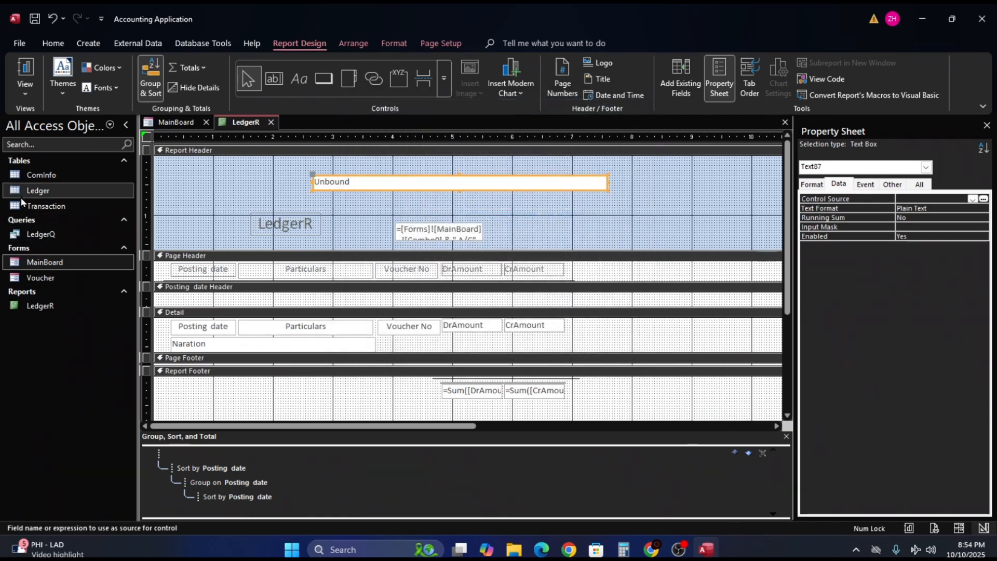
Check the field names in the ComInfo table and start a DLookUp expression as the unbound text box's control source.
{"action": "double_click", "coordinate": [21, 176]}
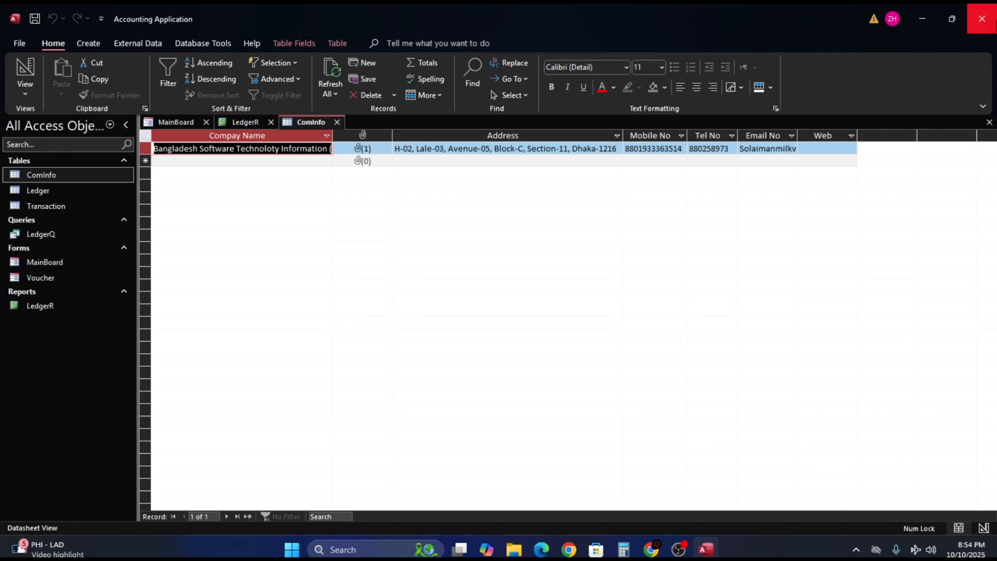
{"action": "left_click", "coordinate": [989, 122]}
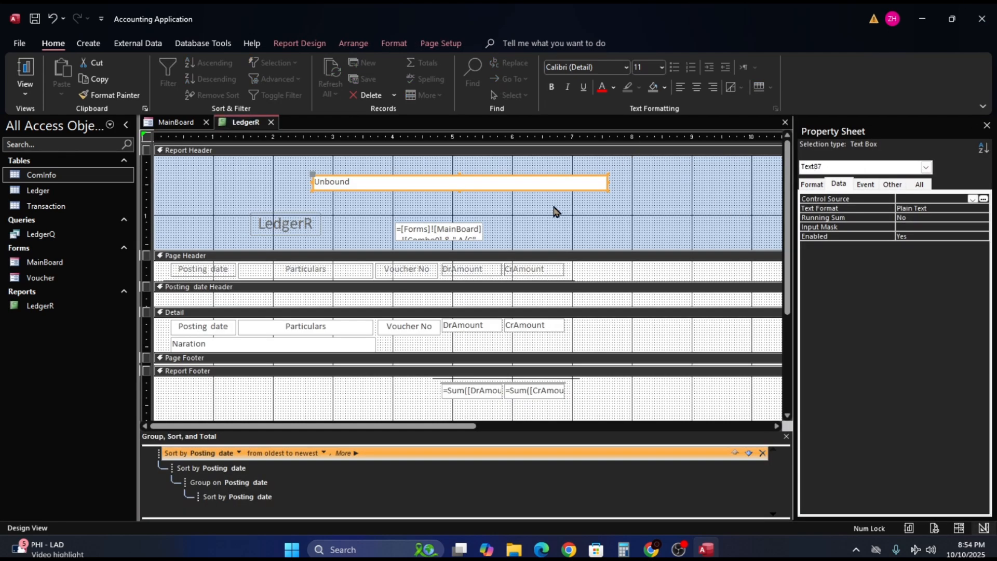
{"action": "left_click", "coordinate": [983, 199]}
{"action": "type", "text": "d"}
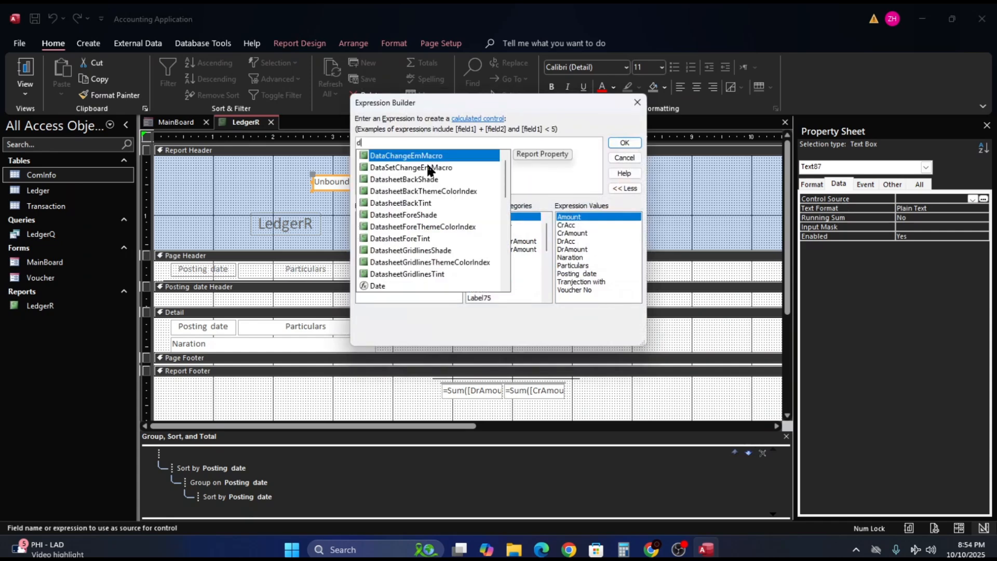
{"action": "type", "text": "lo"}
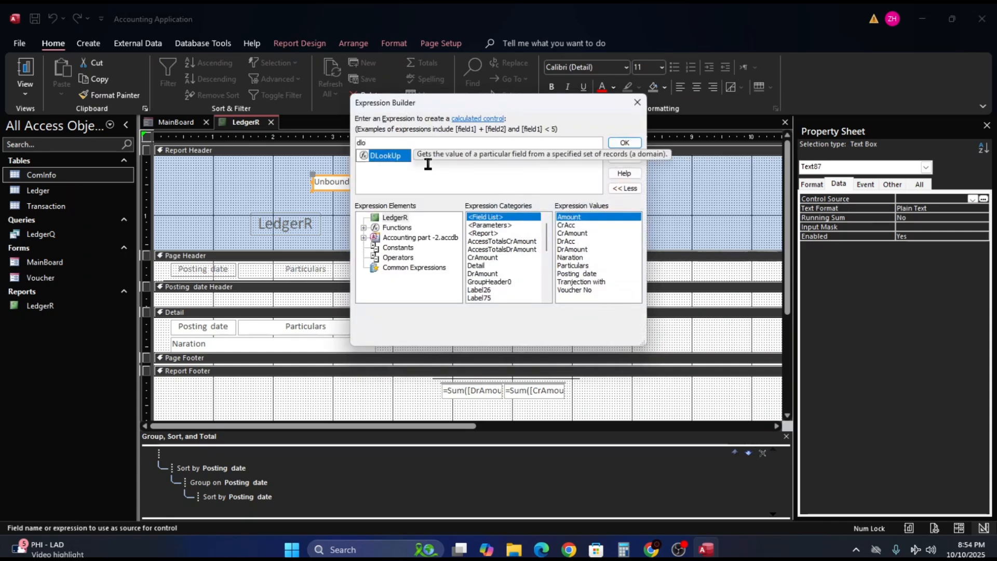
{"action": "double_click", "coordinate": [384, 156]}
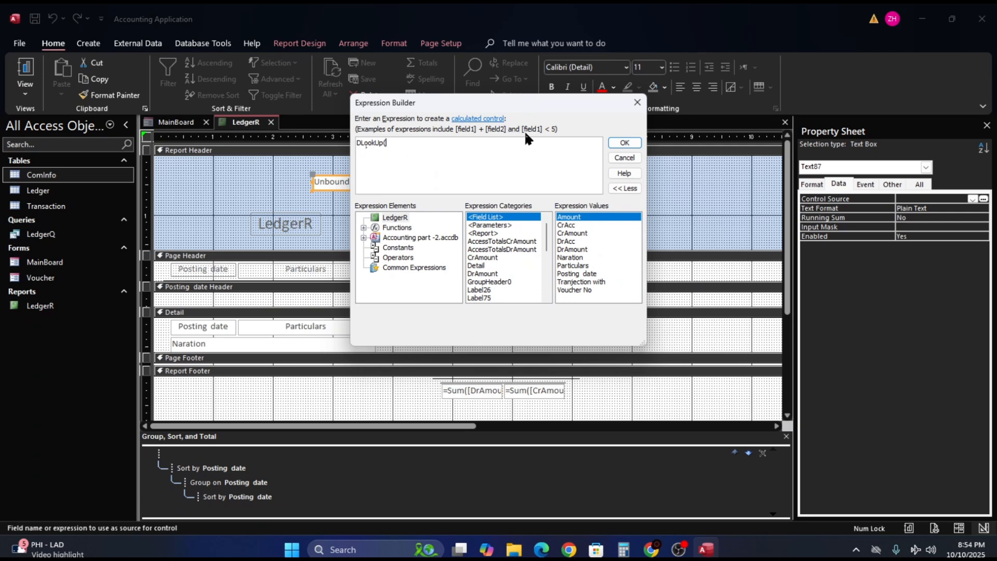
Enter "CompanyName]" in quotation marks as the first argument of the DLookUp expression, removing the stray opening bracket after it.
{"action": "type", "text": "[\"\""}
{"action": "key", "text": "Left"}
{"action": "key", "text": "Left"}
{"action": "type", "text": "Com"}
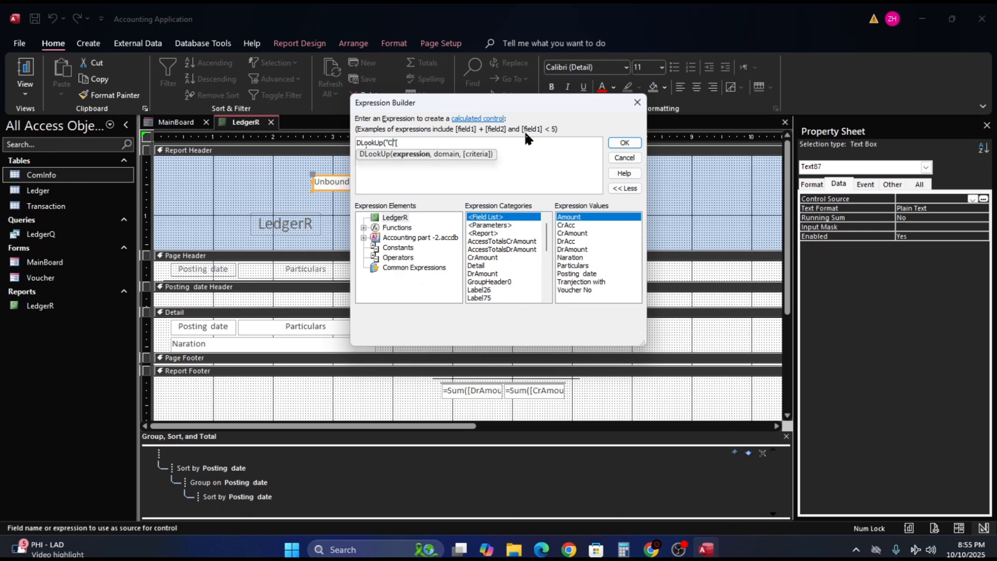
{"action": "type", "text": "pa"}
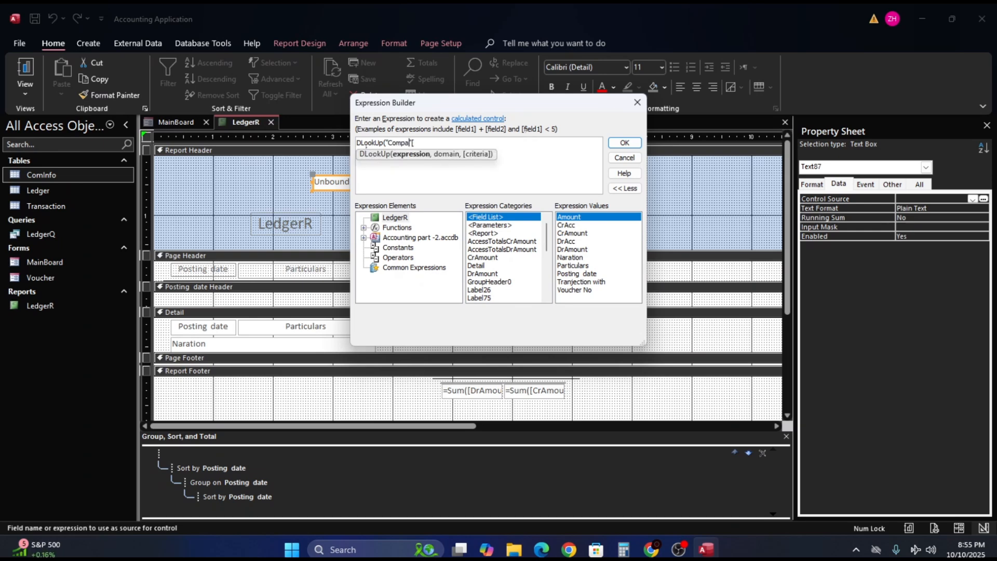
{"action": "type", "text": "ny"}
{"action": "type", "text": "Name"}
{"action": "type", "text": "]"}
{"action": "key", "text": "Left"}
{"action": "key", "text": "Left"}
{"action": "key", "text": "BackSpace"}
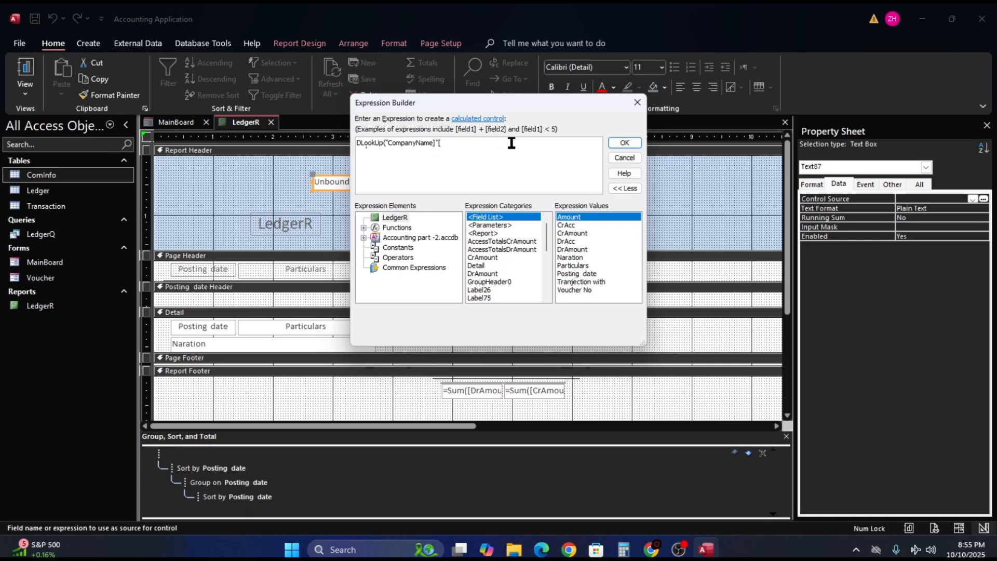
{"action": "key", "text": "BackSpace"}
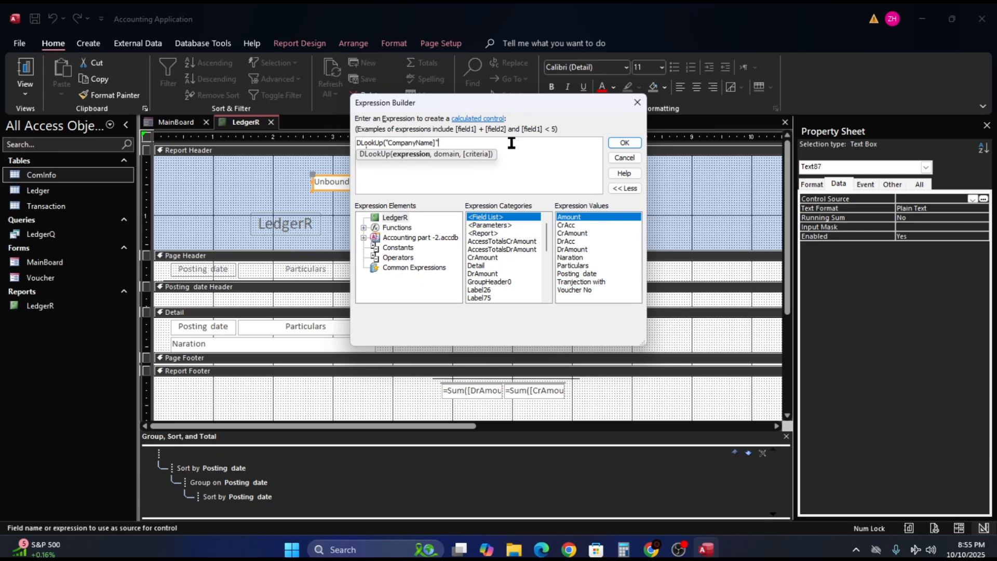
Complete the DLookUp expression with [ComInfo] as its domain, close the parenthesis and apply it as the text box's control source.
{"action": "type", "text": ","}
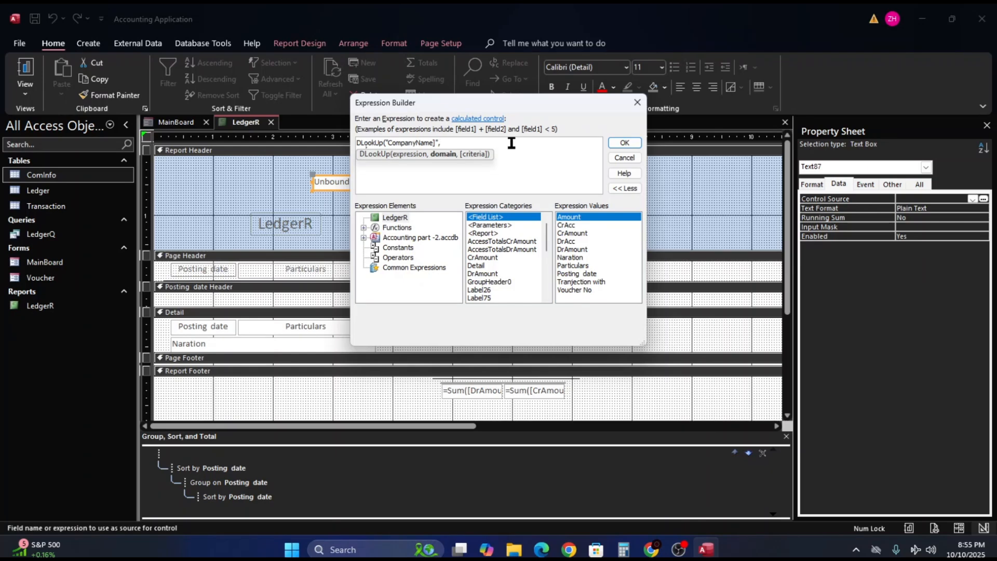
{"action": "type", "text": "["}
{"action": "type", "text": "Com"}
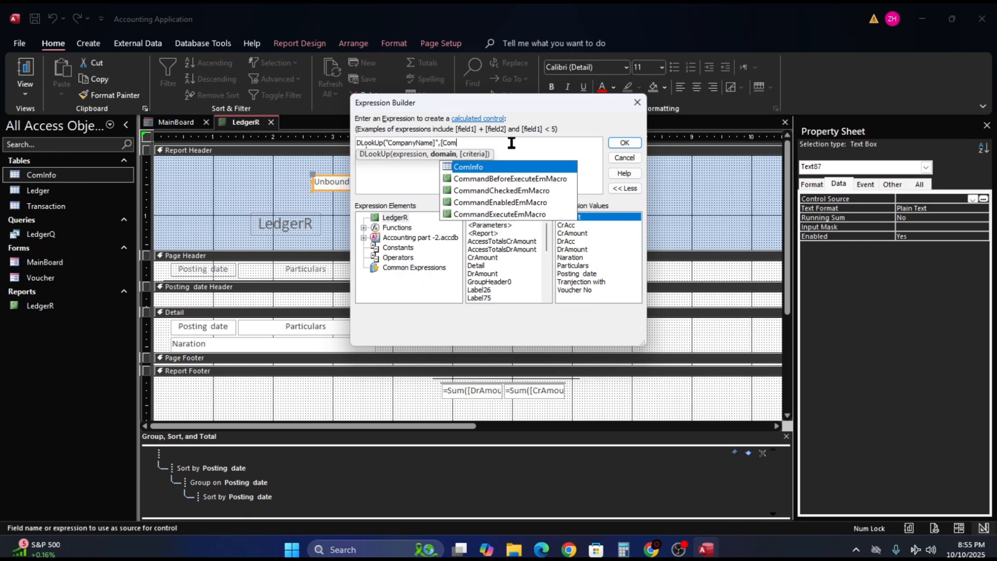
{"action": "type", "text": "info"}
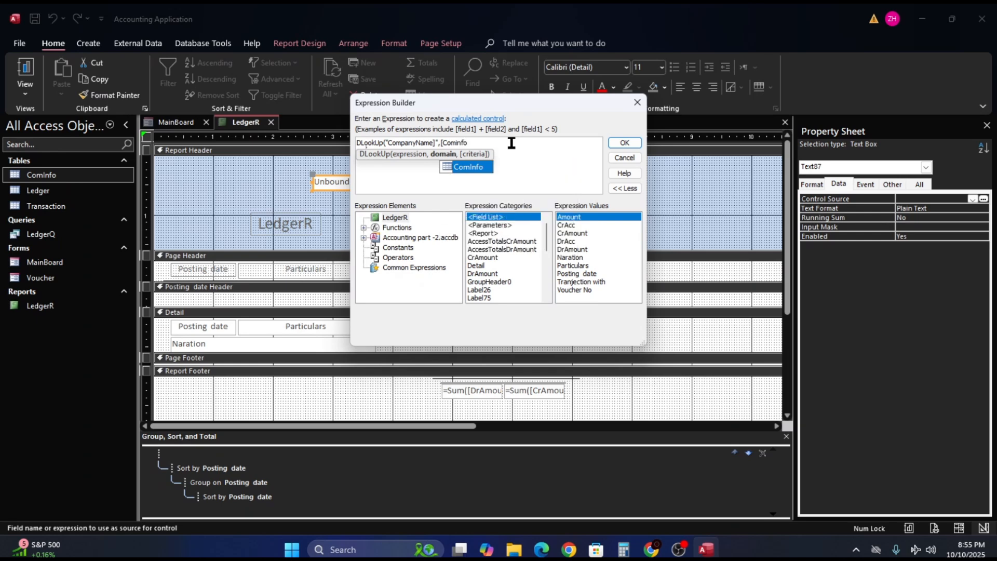
{"action": "double_click", "coordinate": [478, 169]}
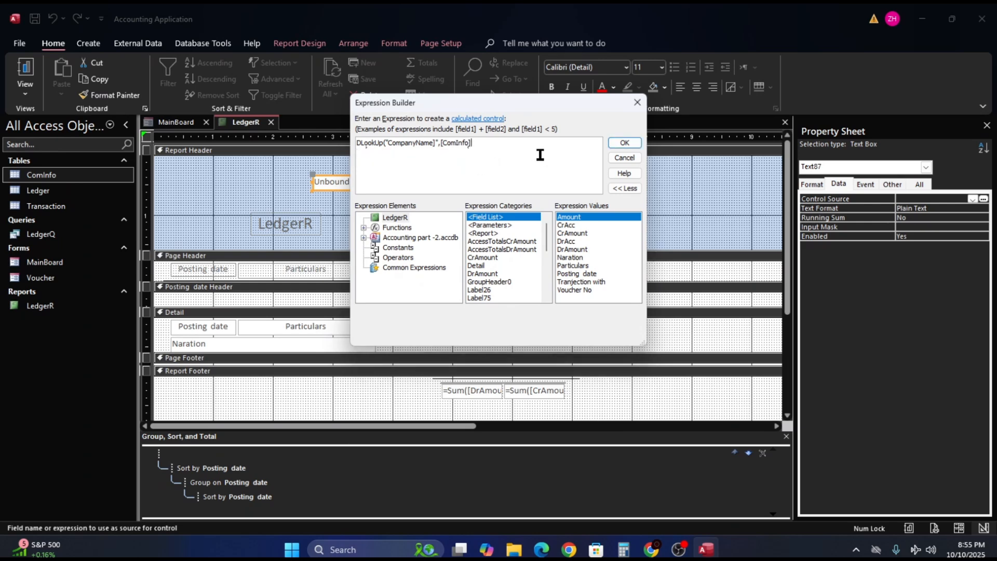
{"action": "type", "text": ")"}
{"action": "left_click", "coordinate": [625, 143]}
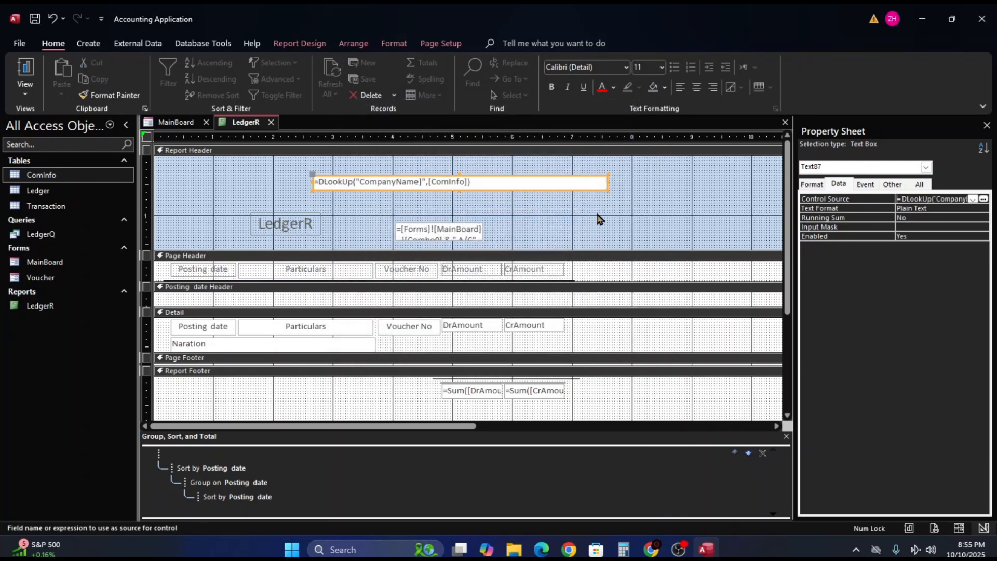
Enlarge the DLookUp text box slightly to about 5 inches wide and 0.35 inch tall, and check its output in Report View.
{"action": "left_click", "coordinate": [607, 186]}
{"action": "left_click_drag", "start_coordinate": [609, 188], "coordinate": [614, 196]}
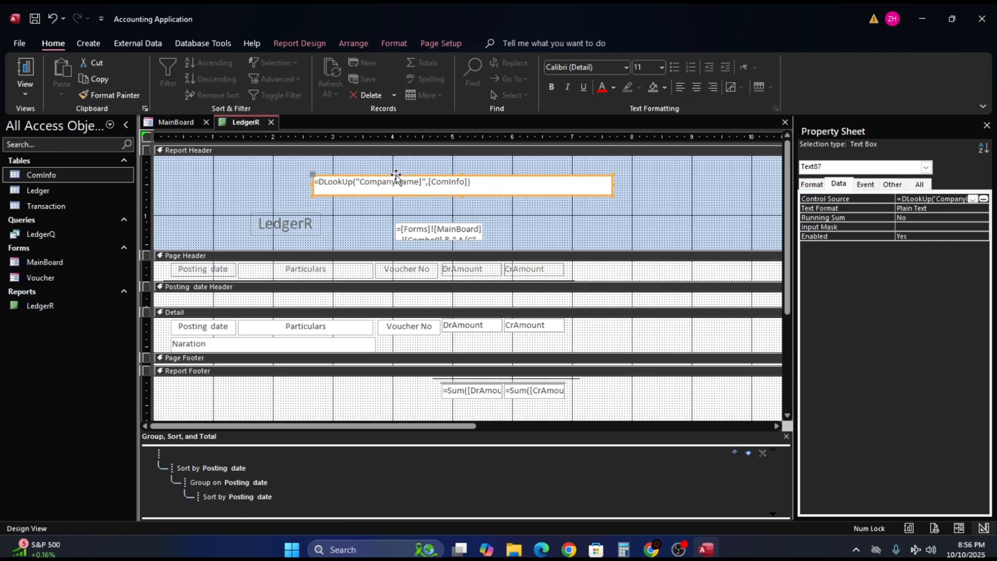
{"action": "left_click", "coordinate": [28, 69]}
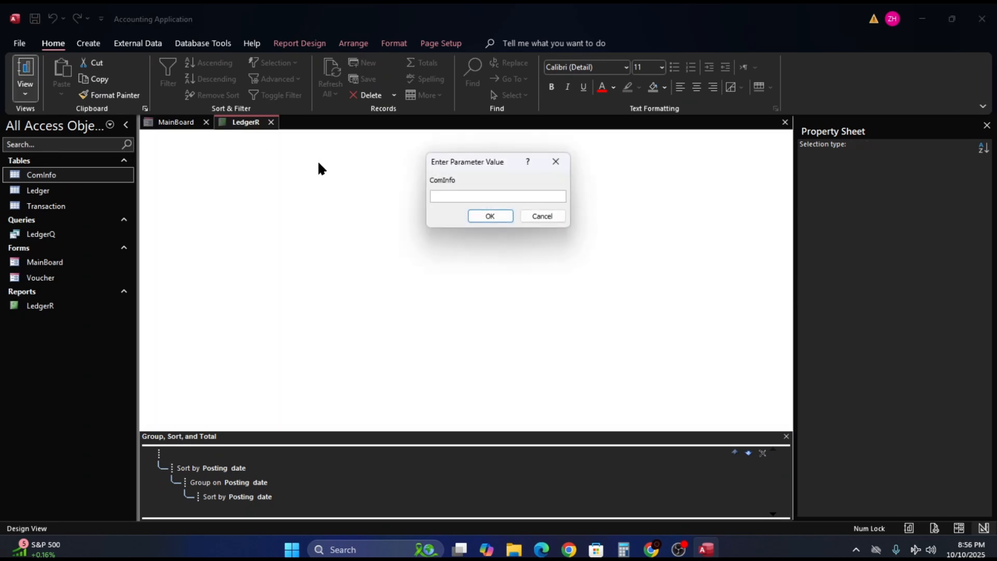
{"action": "left_click", "coordinate": [490, 216]}
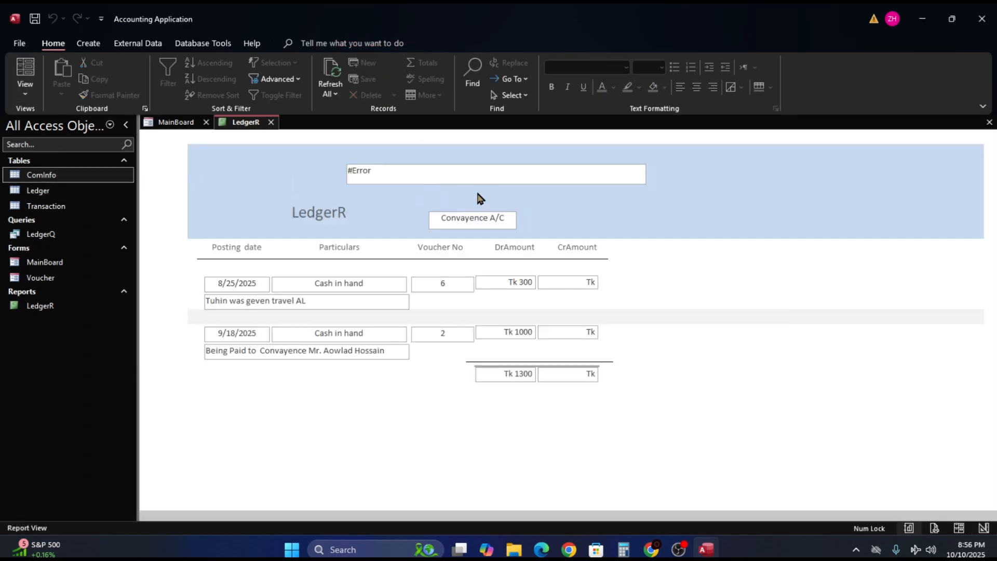
{"action": "right_click", "coordinate": [732, 198]}
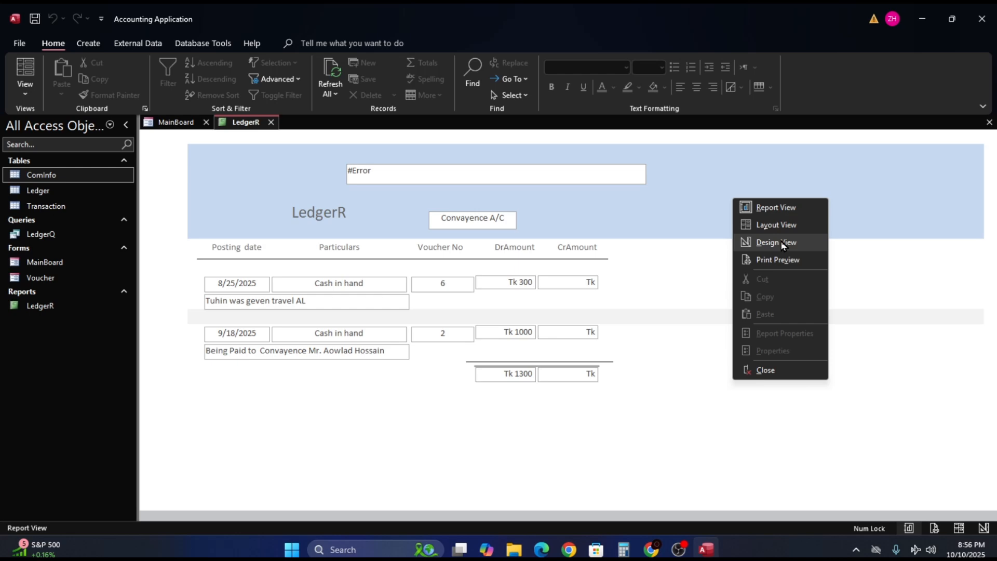
{"action": "left_click", "coordinate": [783, 245]}
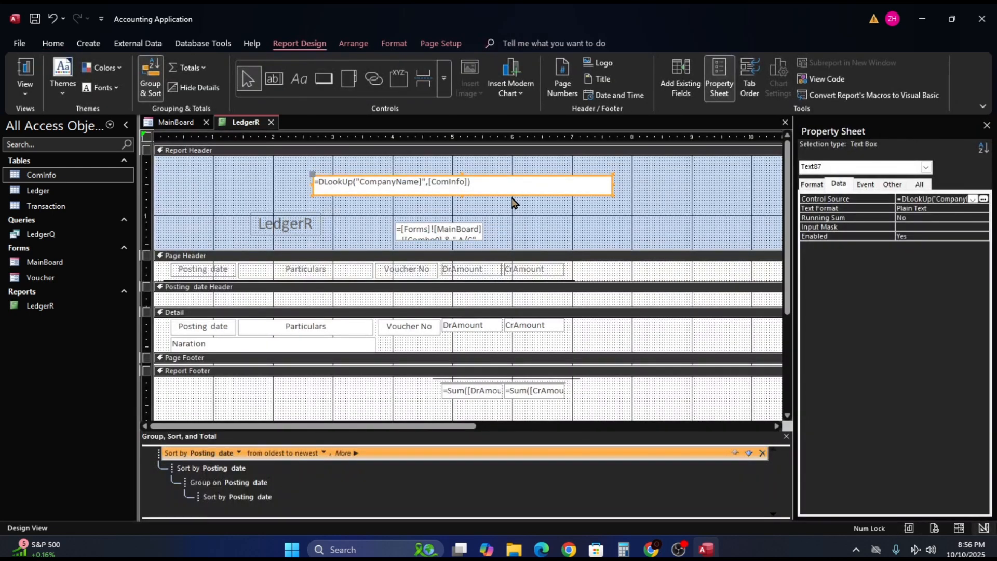
Try to add an opening square bracket before the quoted "CompanyName]" argument in the text box's DLookUp expression.
{"action": "left_click", "coordinate": [486, 185]}
{"action": "left_click", "coordinate": [559, 231]}
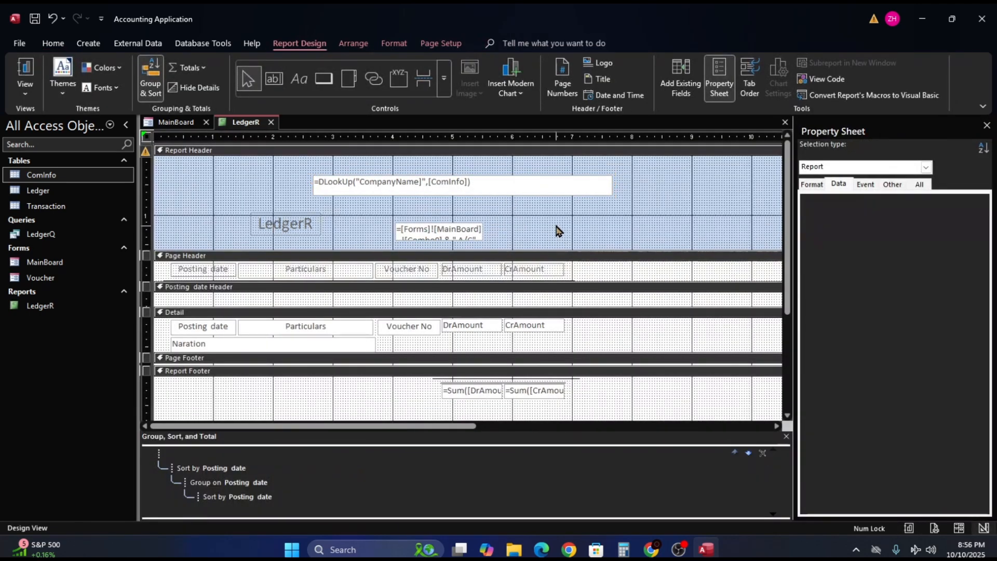
{"action": "left_click", "coordinate": [552, 187]}
{"action": "left_click", "coordinate": [983, 197]}
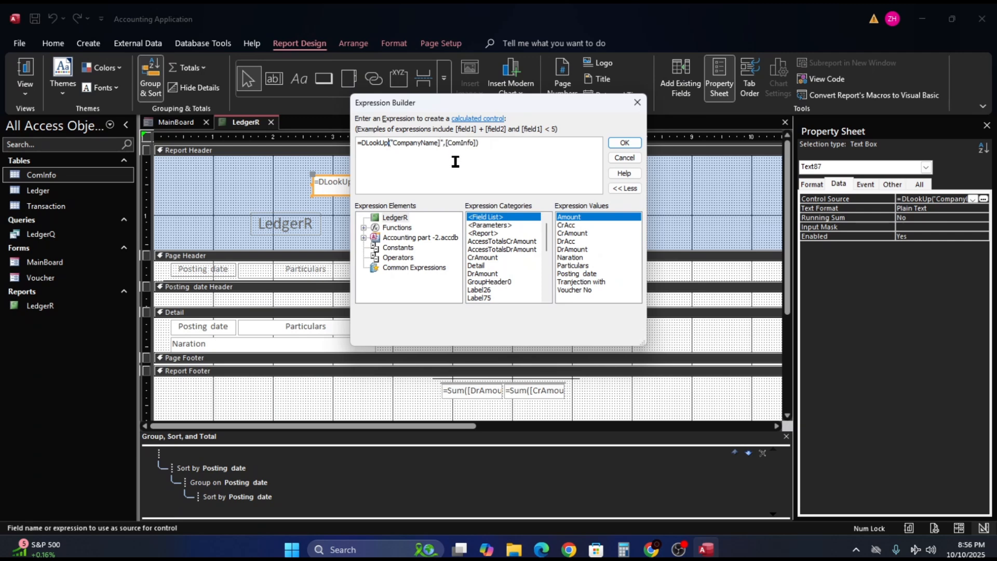
{"action": "type", "text": "["}
{"action": "key", "text": "BackSpace"}
{"action": "key", "text": "Escape"}
{"action": "type", "text": "["}
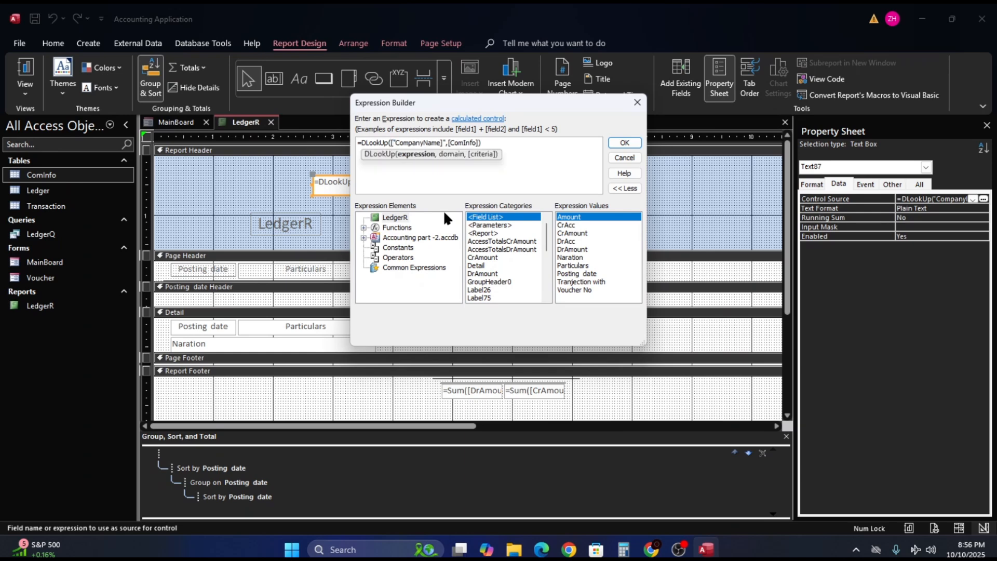
{"action": "left_click", "coordinate": [511, 143]}
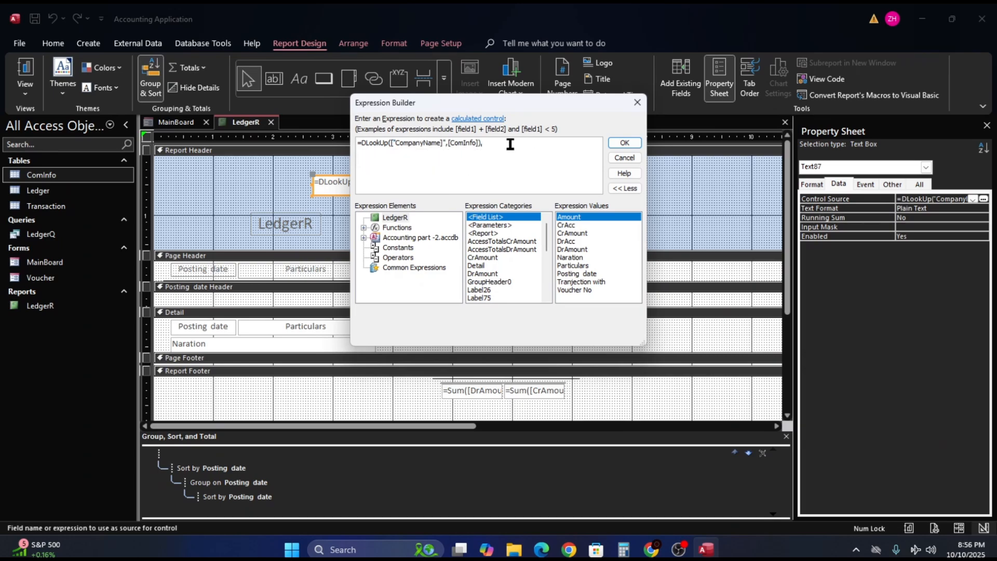
{"action": "left_click", "coordinate": [626, 144]}
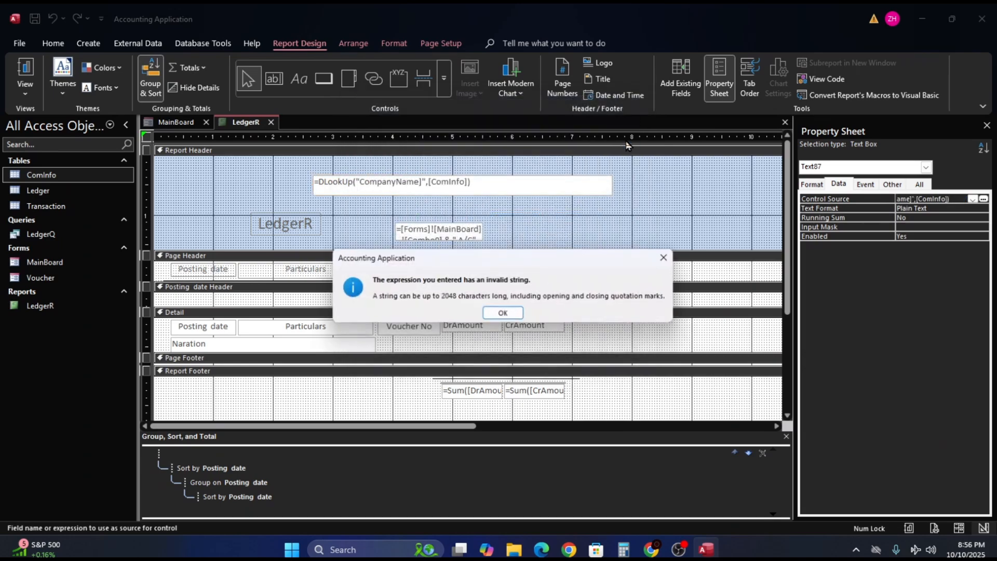
{"action": "left_click", "coordinate": [503, 313]}
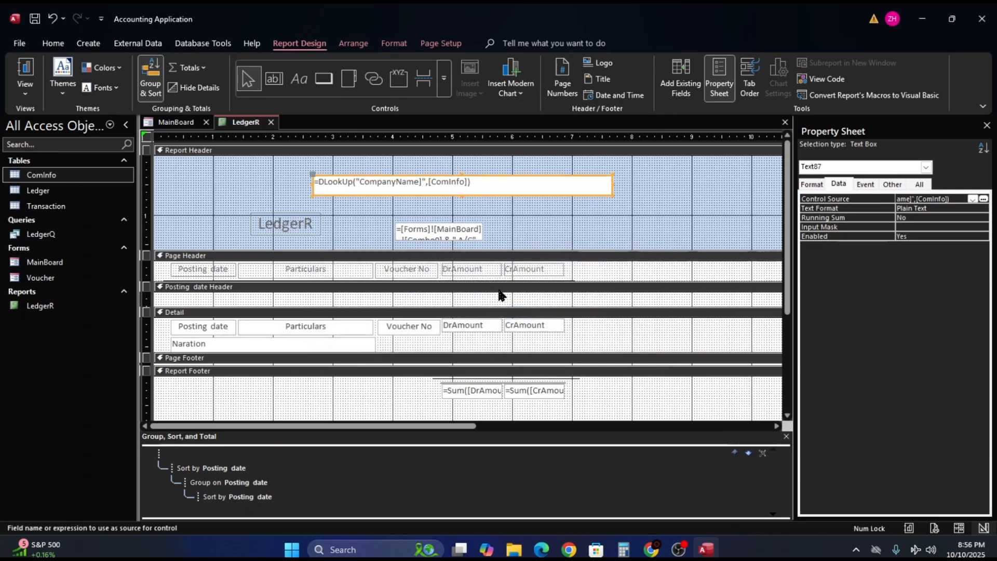
Review the DLookUp expression with the added opening bracket and try to apply it again.
{"action": "left_click", "coordinate": [983, 198]}
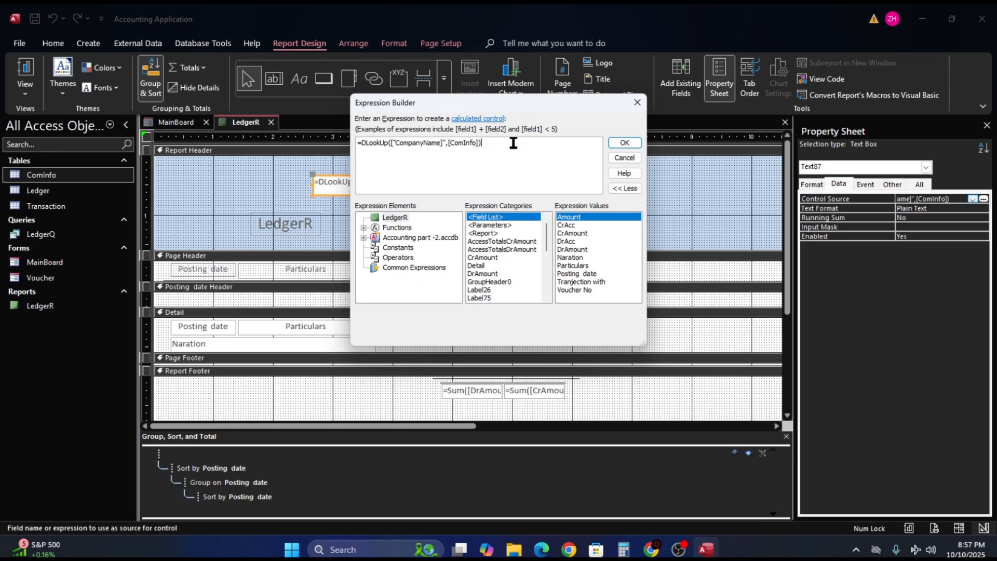
{"action": "left_click", "coordinate": [424, 145]}
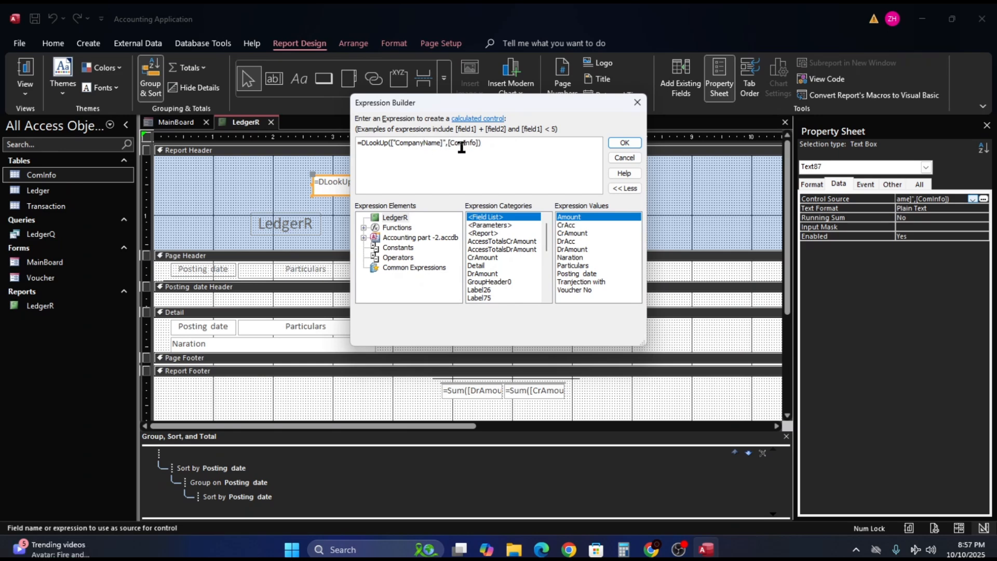
{"action": "left_click", "coordinate": [626, 144]}
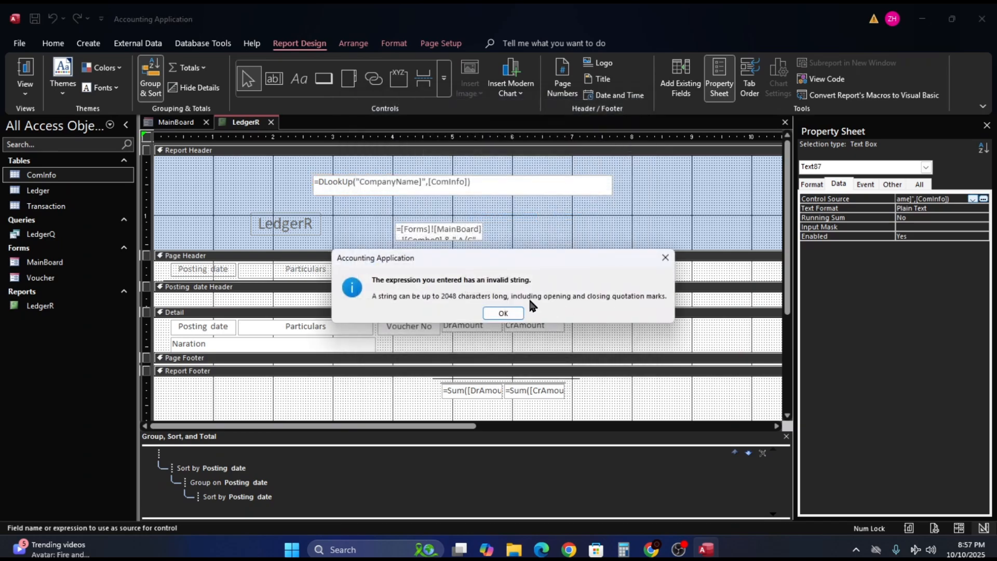
{"action": "left_click", "coordinate": [511, 316]}
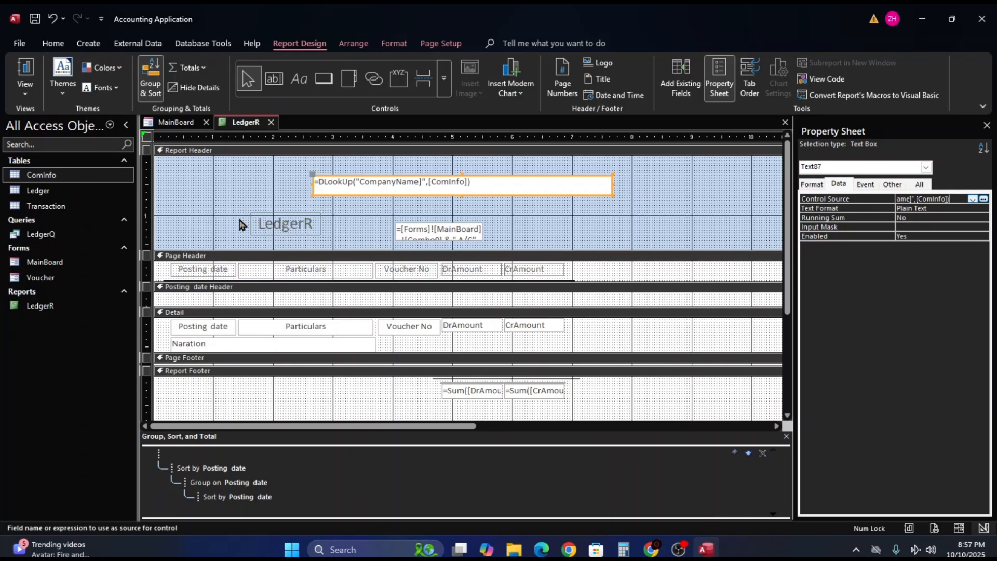
Check the field names in the ComInfo table's design, and close the LedgerR report with its design changes saved.
{"action": "left_click", "coordinate": [42, 176]}
{"action": "double_click", "coordinate": [42, 176]}
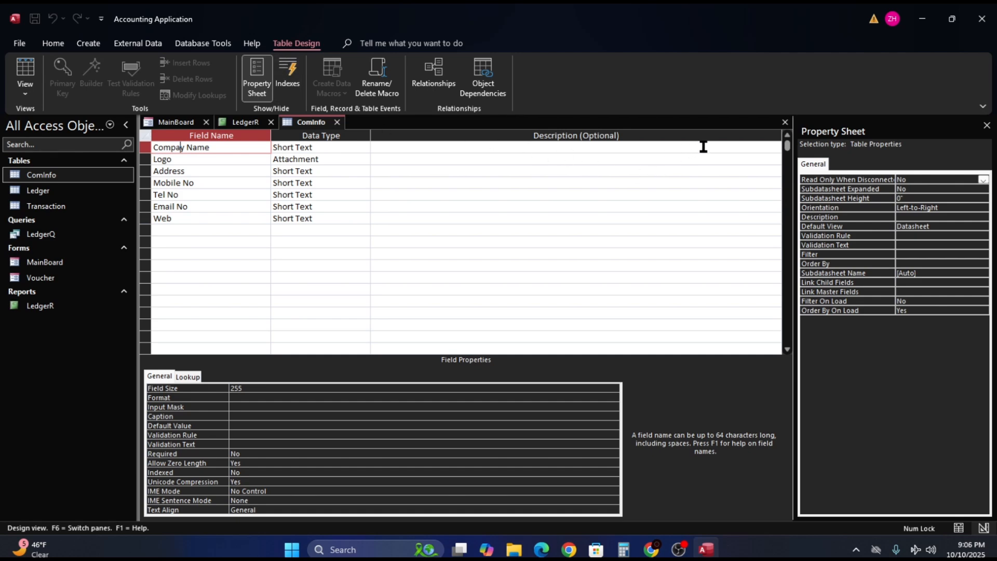
{"action": "left_click", "coordinate": [785, 123]}
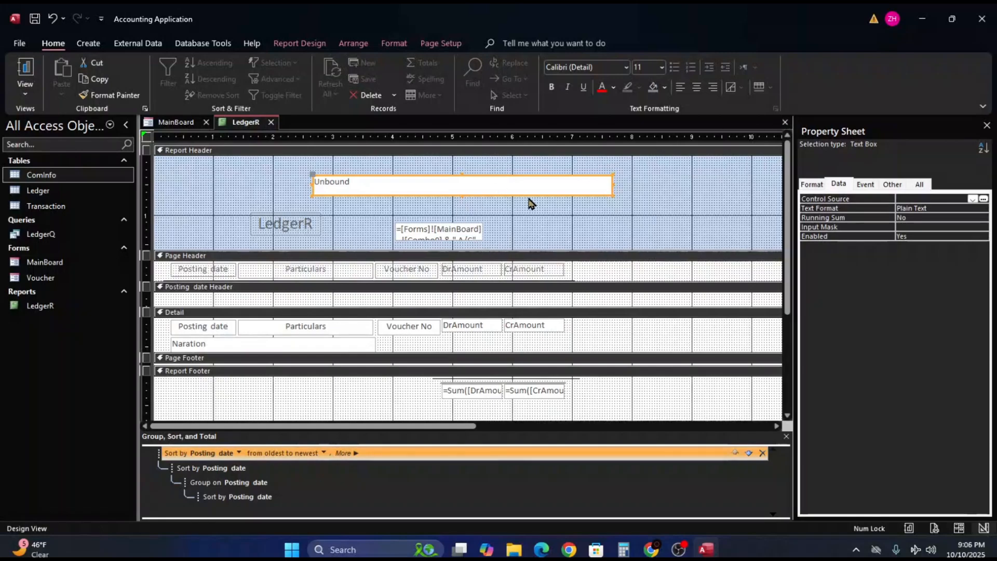
{"action": "left_click", "coordinate": [785, 122]}
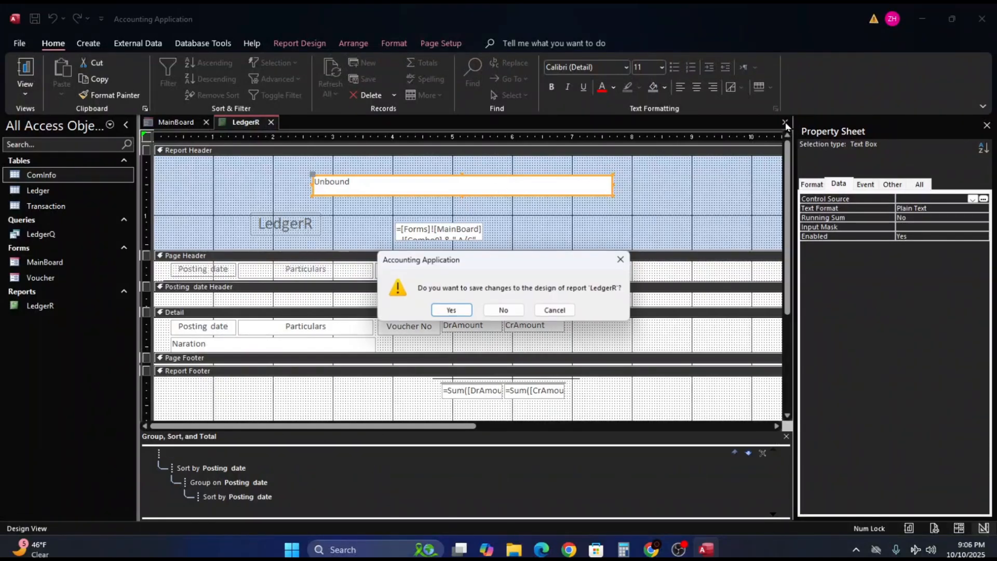
{"action": "left_click", "coordinate": [451, 310]}
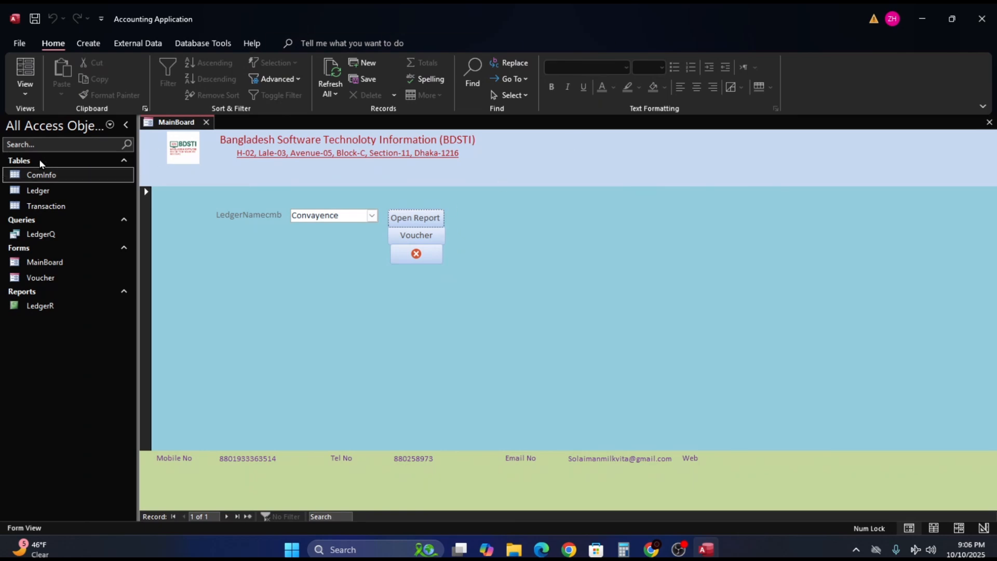
Try to correct the Compay Name field in a read-only Design View of the ComInfo table, and close the table.
{"action": "right_click", "coordinate": [22, 178]}
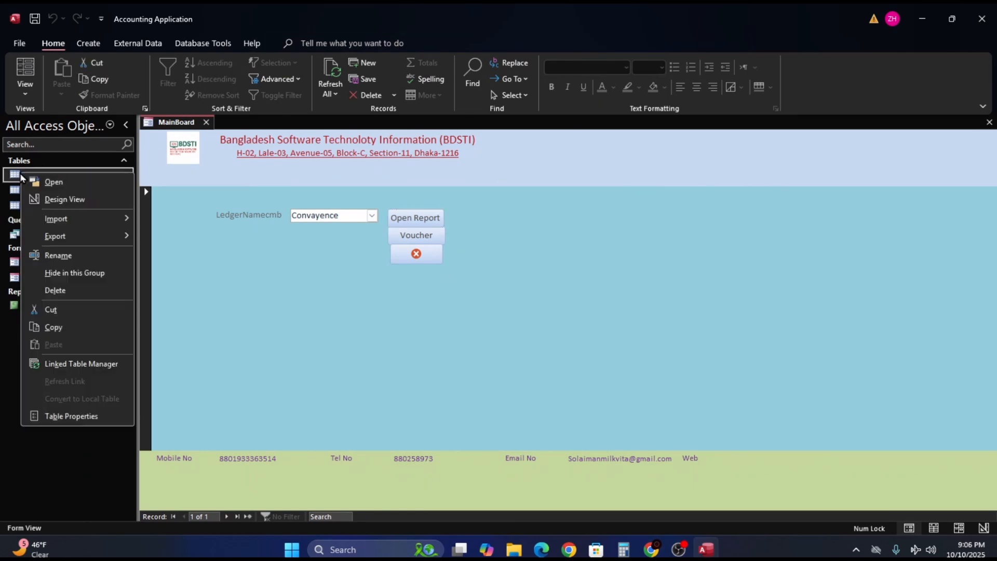
{"action": "left_click", "coordinate": [55, 201]}
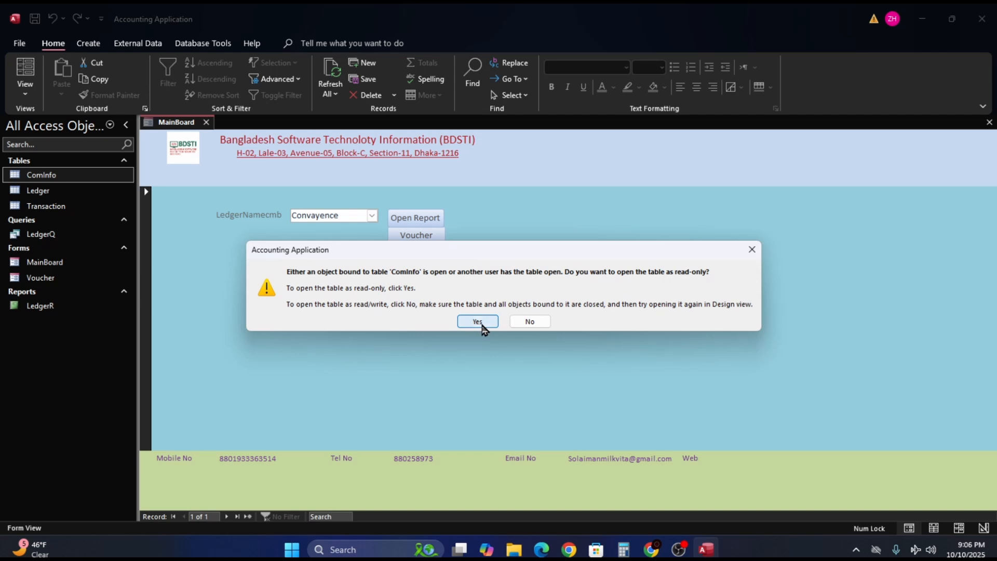
{"action": "left_click", "coordinate": [478, 322]}
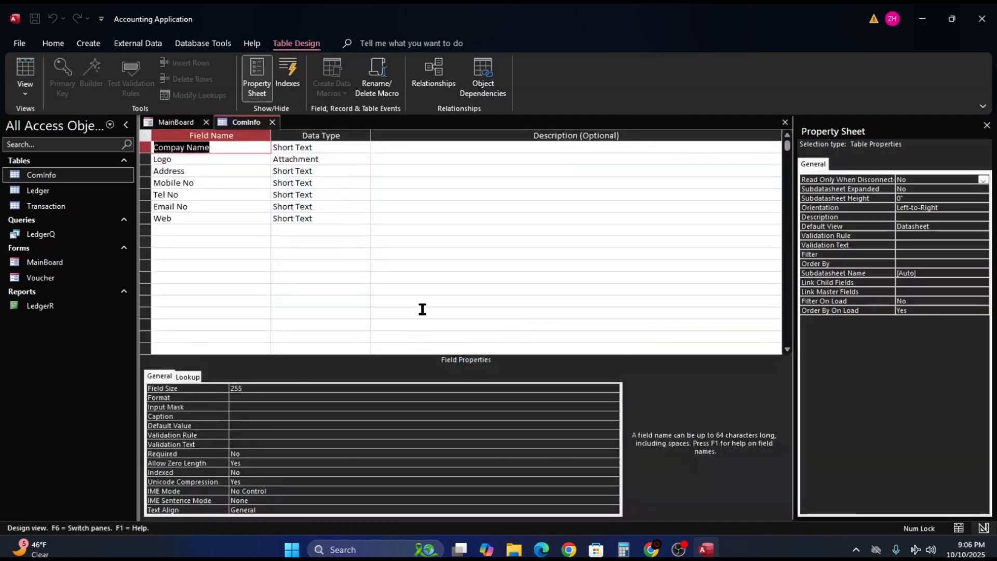
{"action": "left_click", "coordinate": [181, 147]}
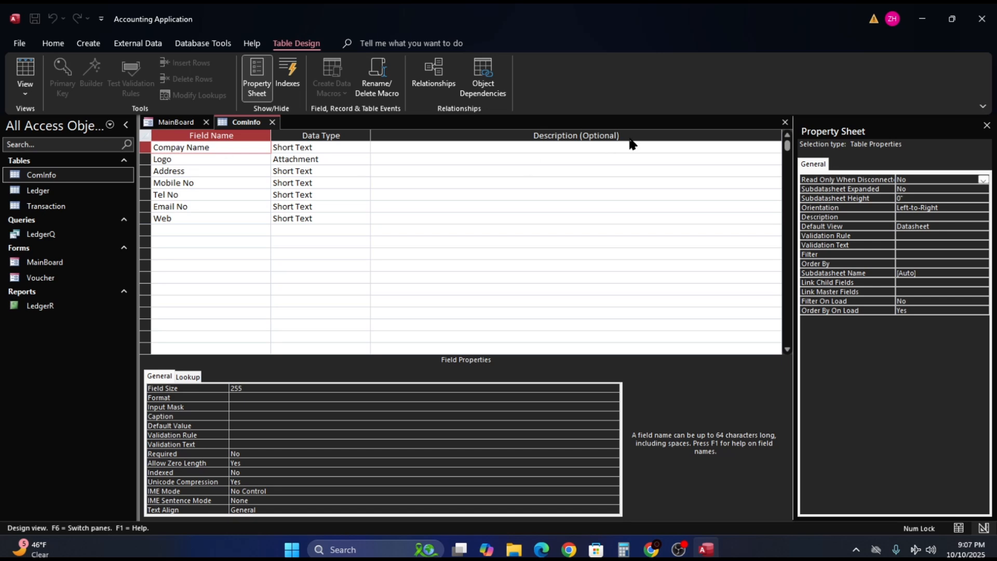
{"action": "left_click", "coordinate": [785, 123]}
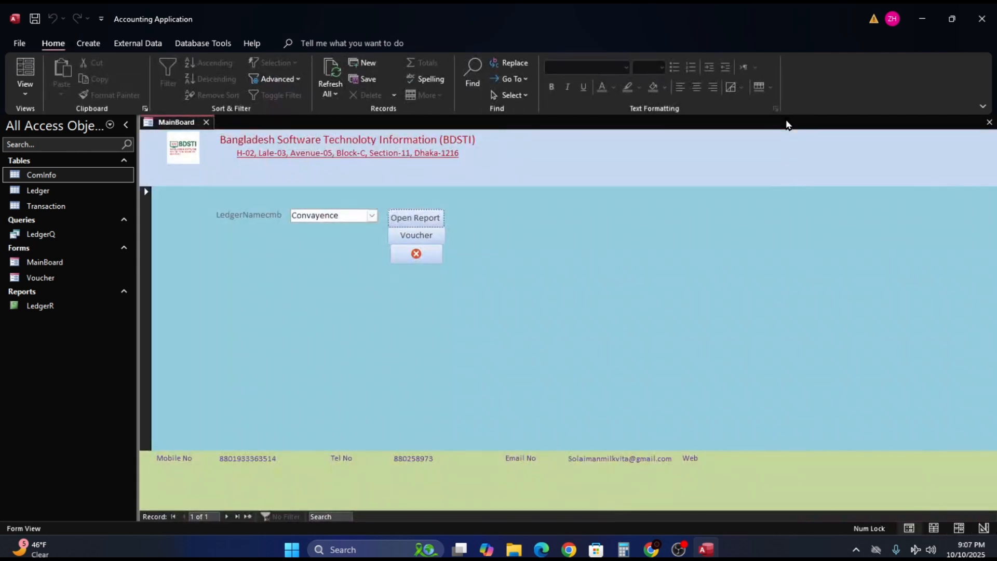
Close the MainBoard form, correct the ComInfo table's Compay Name field to Company Name, and save the table design.
{"action": "left_click", "coordinate": [990, 122]}
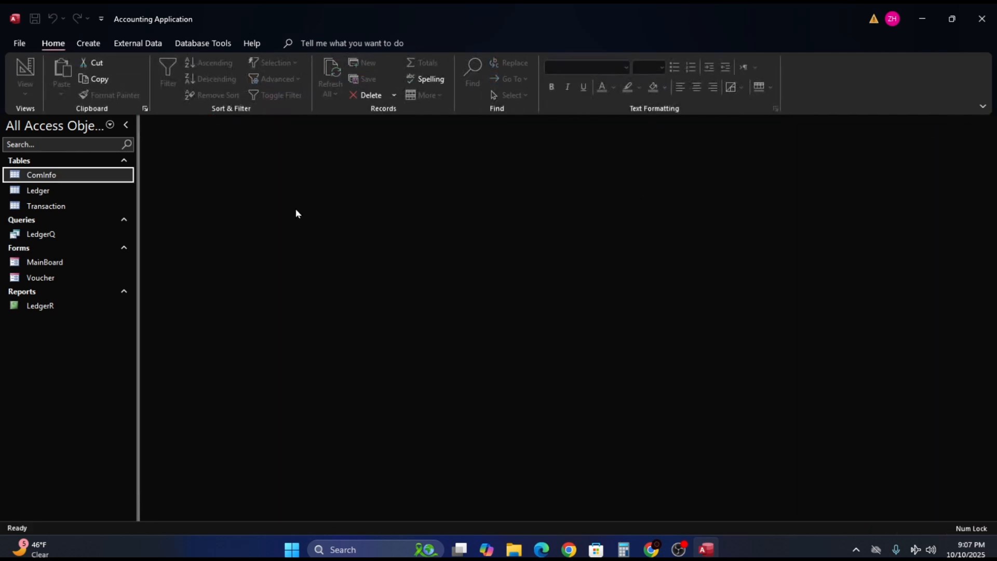
{"action": "right_click", "coordinate": [17, 176]}
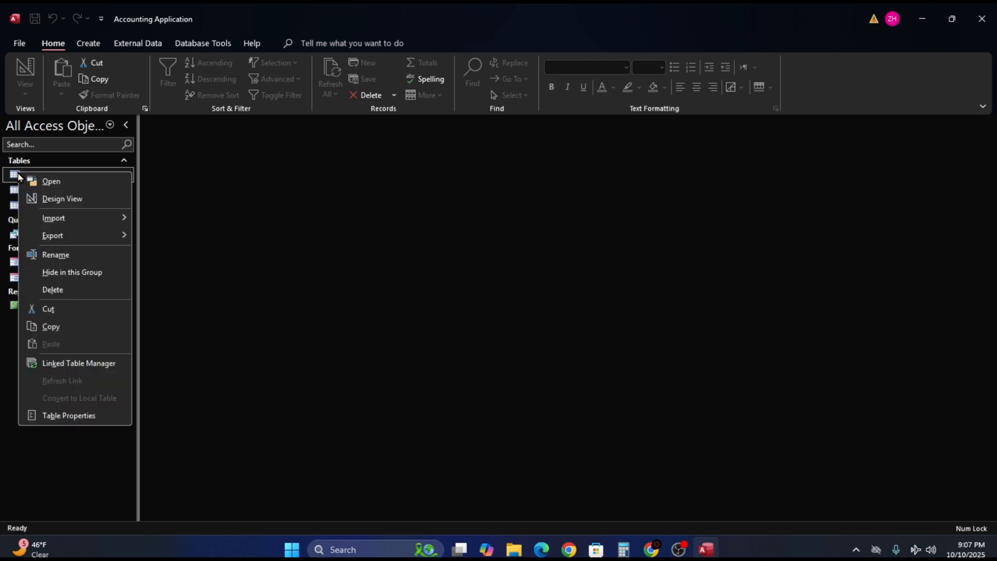
{"action": "left_click", "coordinate": [57, 200]}
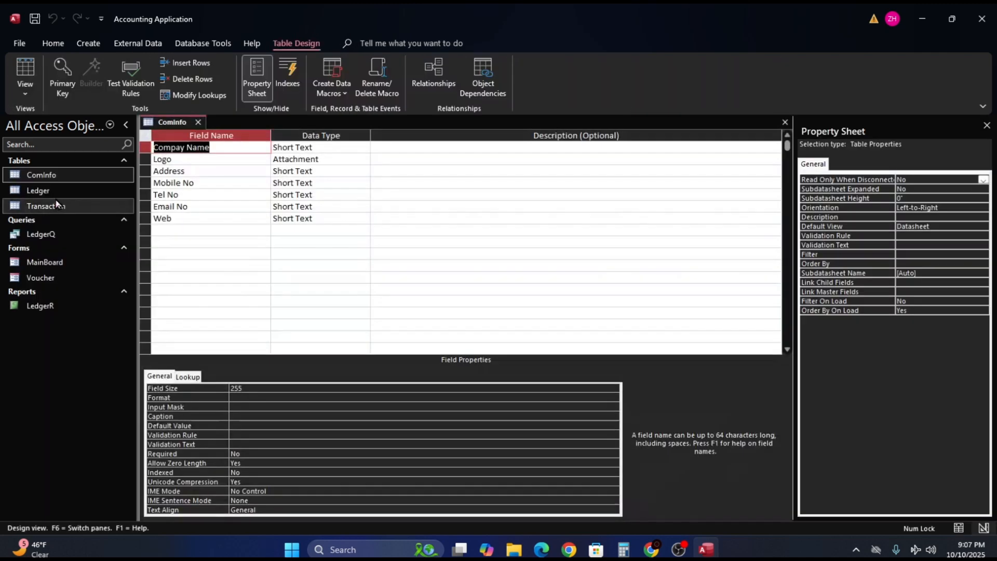
{"action": "left_click", "coordinate": [180, 148]}
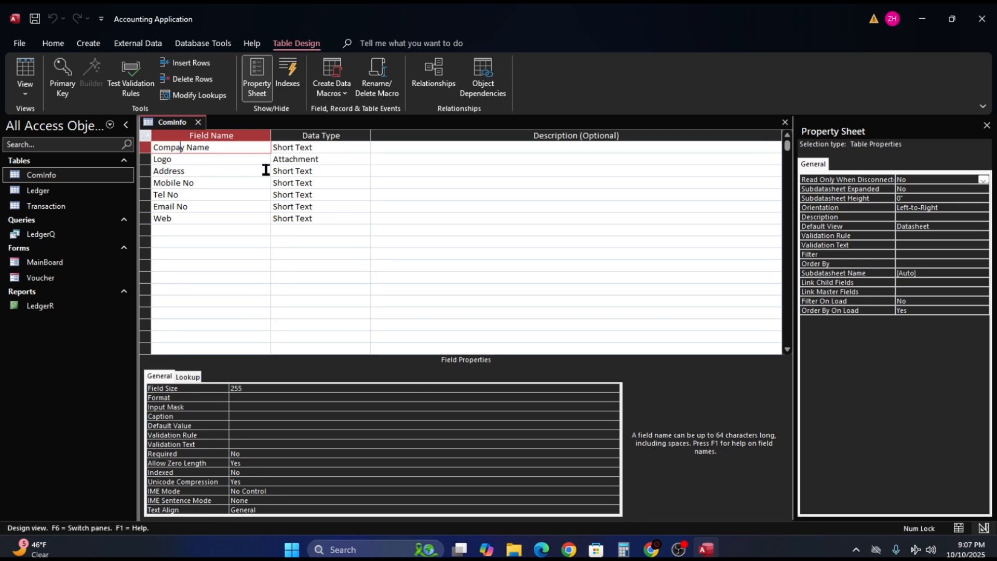
{"action": "type", "text": "n"}
{"action": "left_click", "coordinate": [785, 122]}
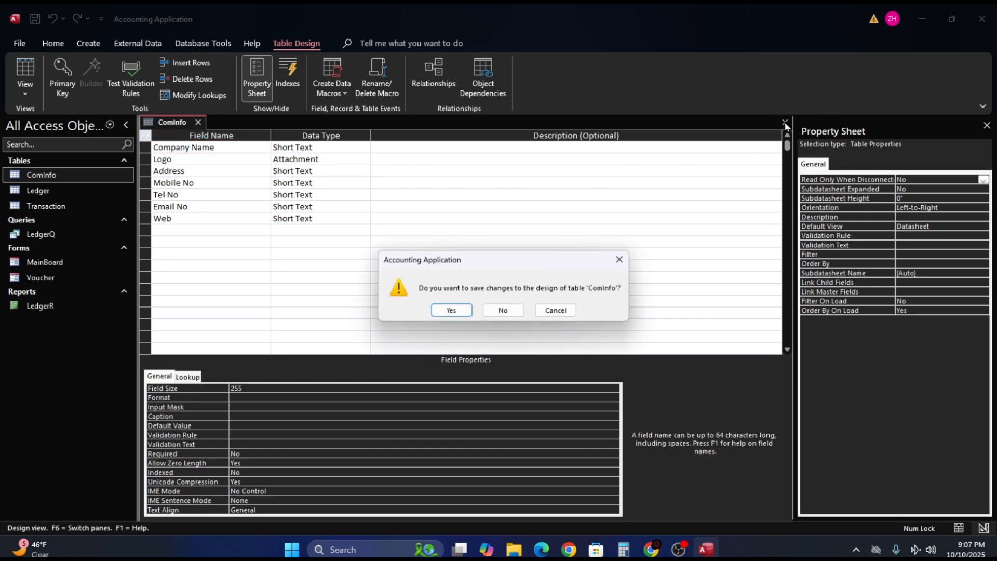
{"action": "left_click", "coordinate": [452, 310]}
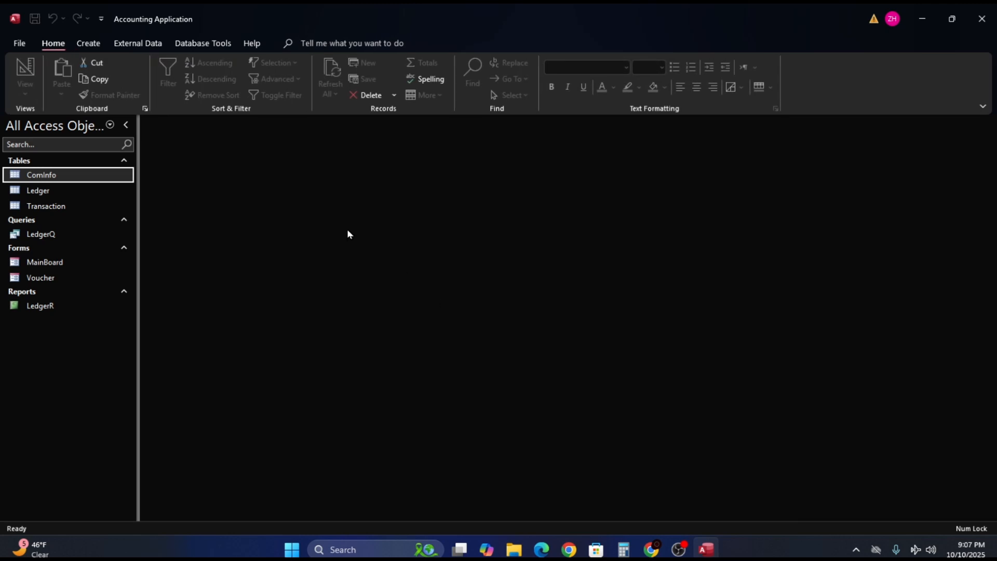
In the LedgerR report's Design View, set the unbound header text box's control source to =DLookUp("[Company Name]","ComInfo").
{"action": "right_click", "coordinate": [21, 305]}
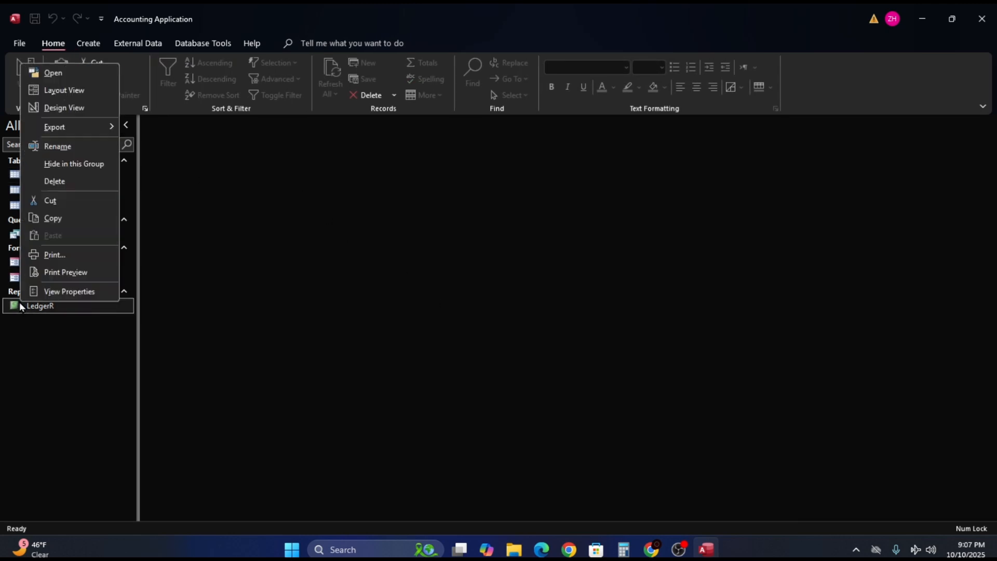
{"action": "left_click", "coordinate": [63, 108]}
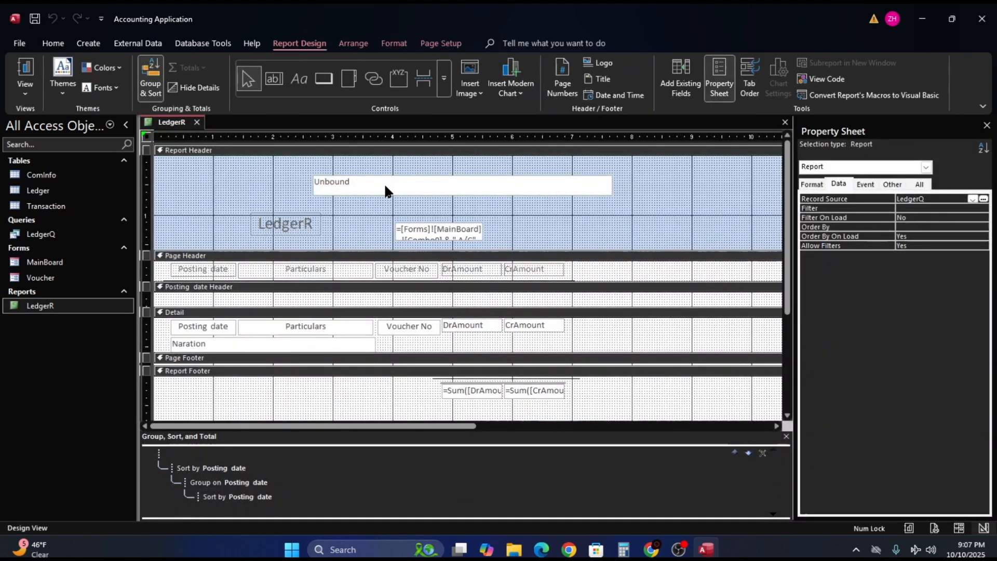
{"action": "left_click", "coordinate": [385, 185]}
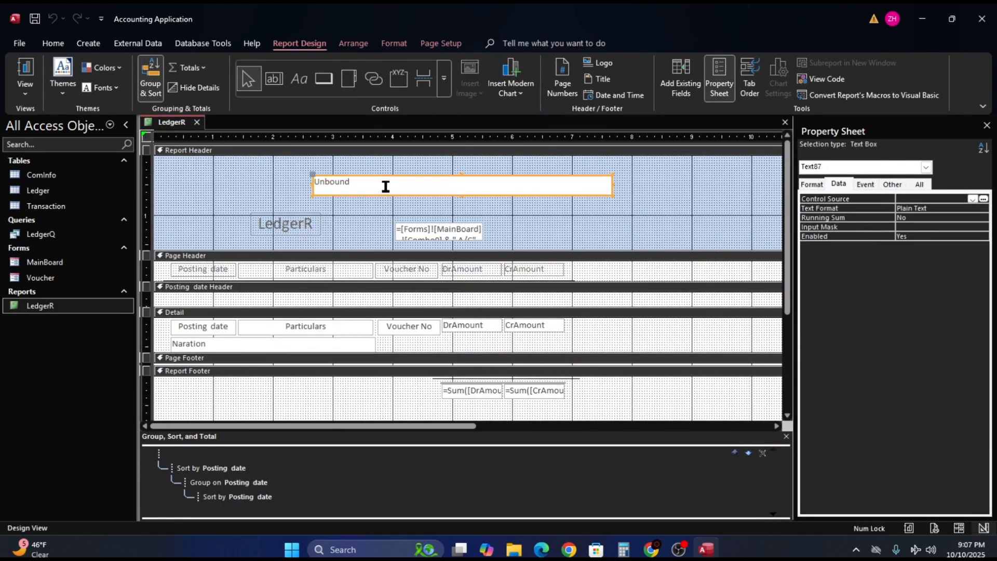
{"action": "left_click", "coordinate": [983, 199]}
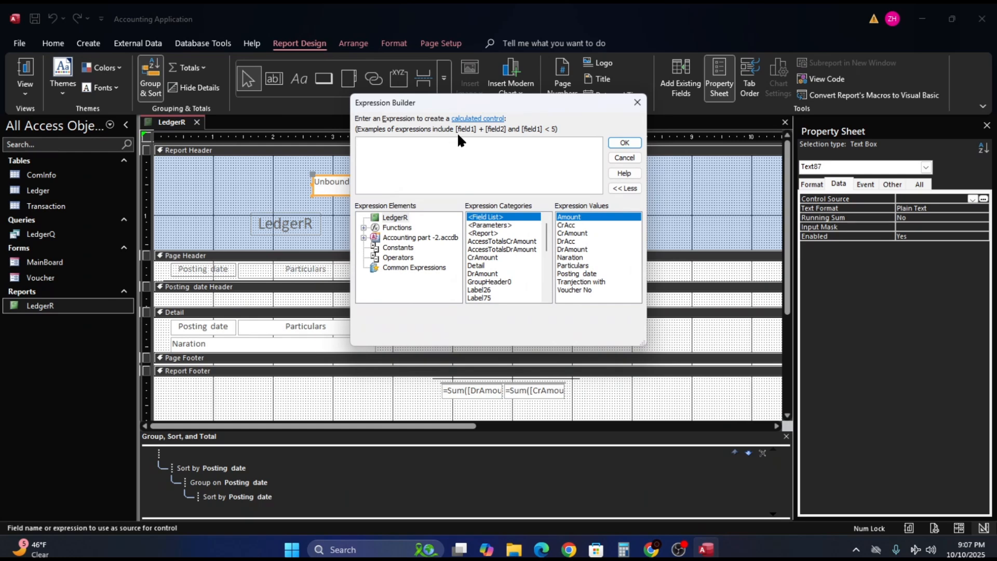
{"action": "type", "text": "=Dl"}
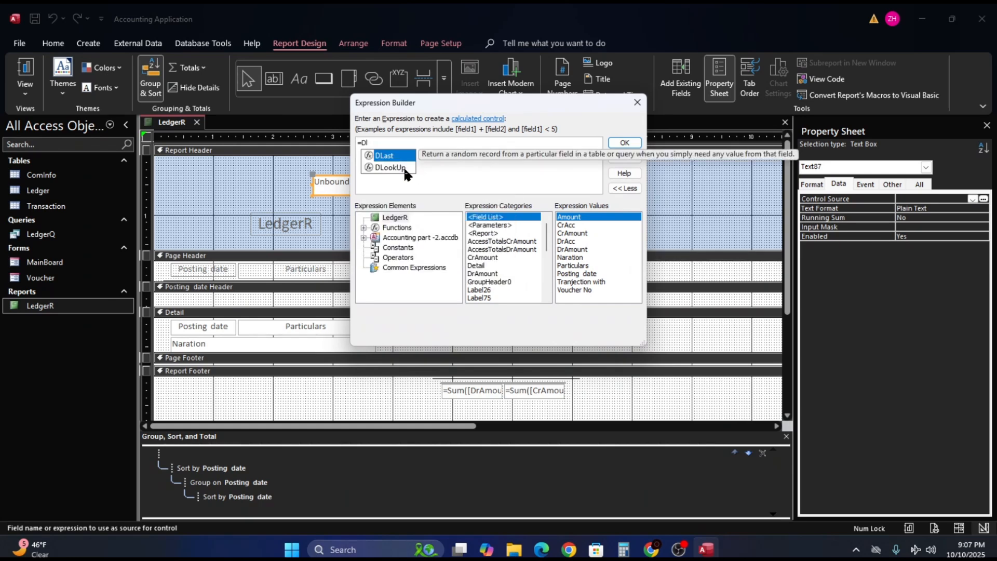
{"action": "double_click", "coordinate": [400, 167]}
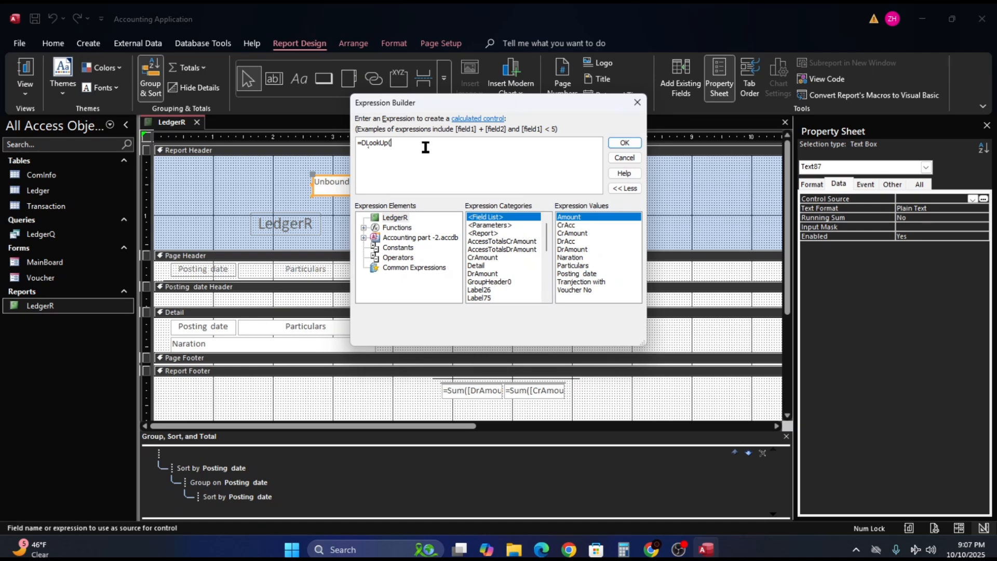
{"action": "type", "text": "\""}
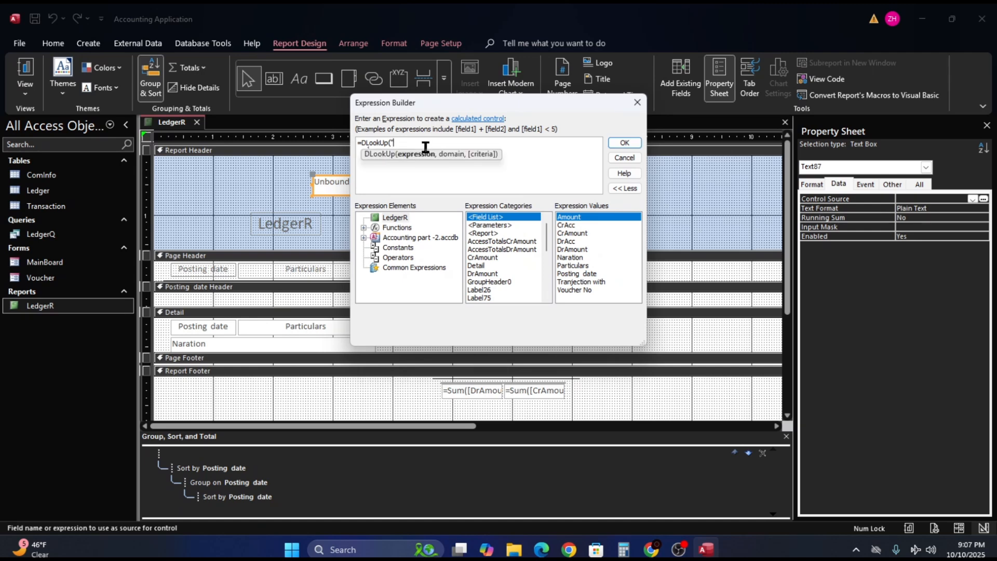
{"action": "type", "text": "["}
{"action": "type", "text": ","}
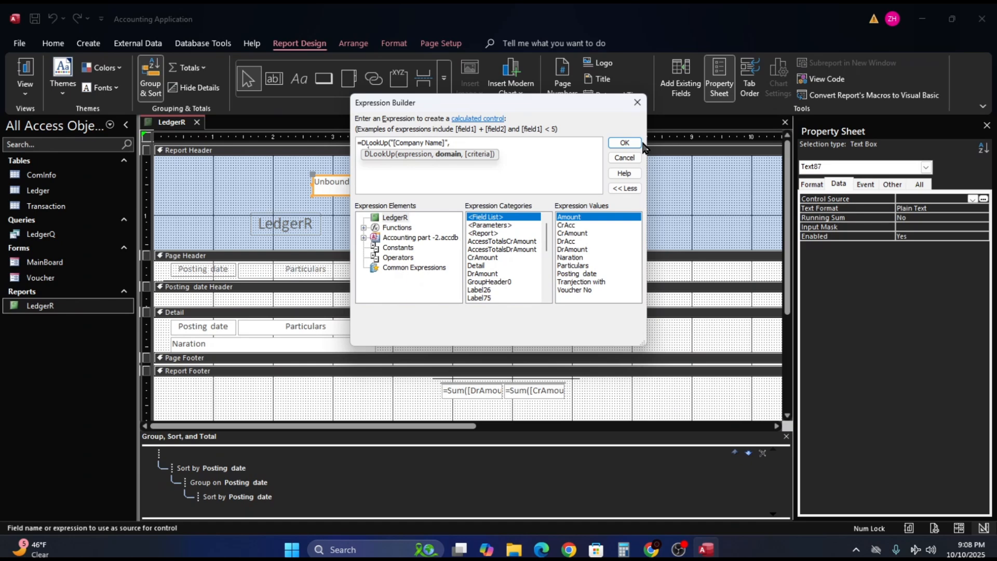
{"action": "type", "text": "\"T"}
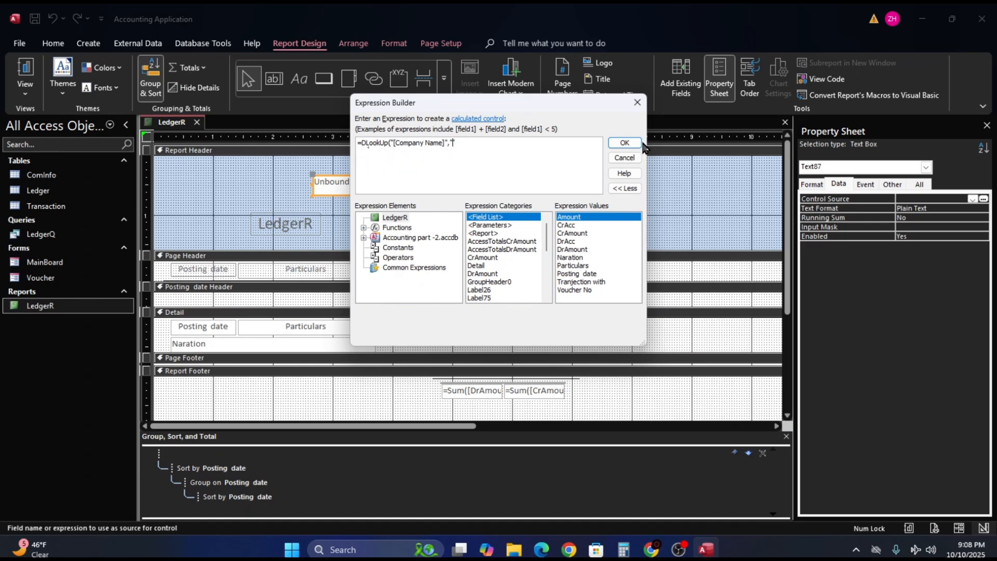
{"action": "type", "text": "ComInfo"}
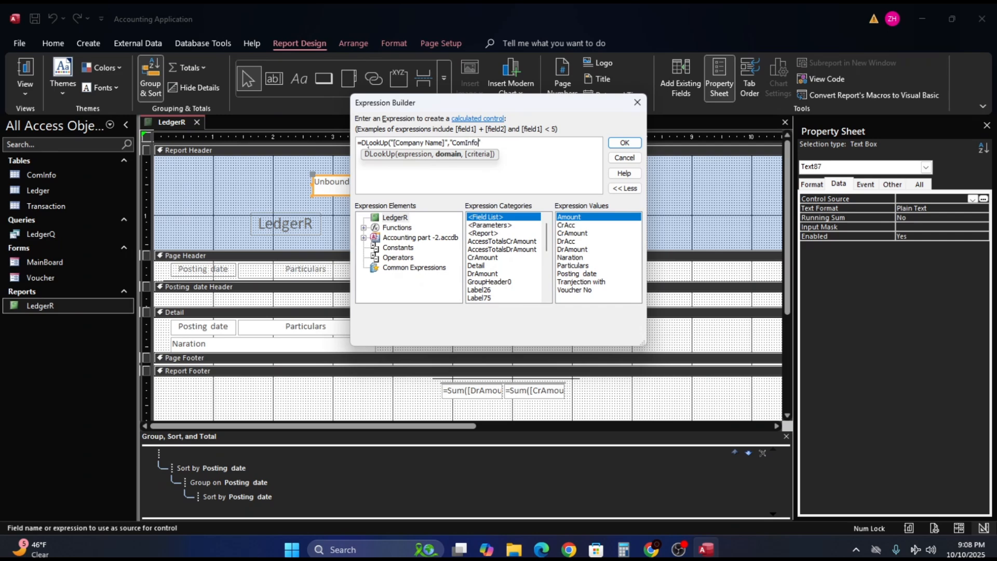
{"action": "type", "text": "\""}
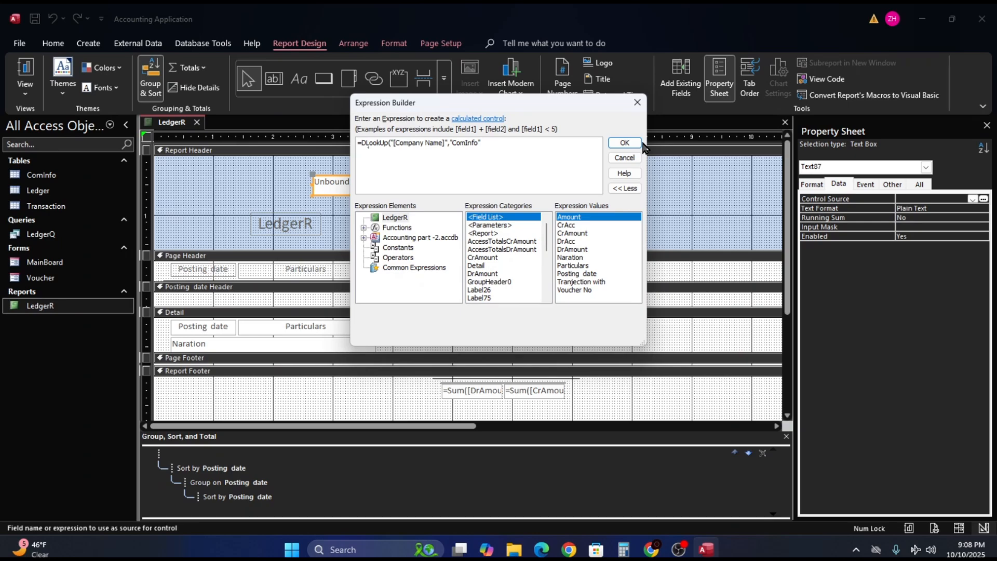
{"action": "type", "text": ")"}
{"action": "left_click", "coordinate": [624, 143]}
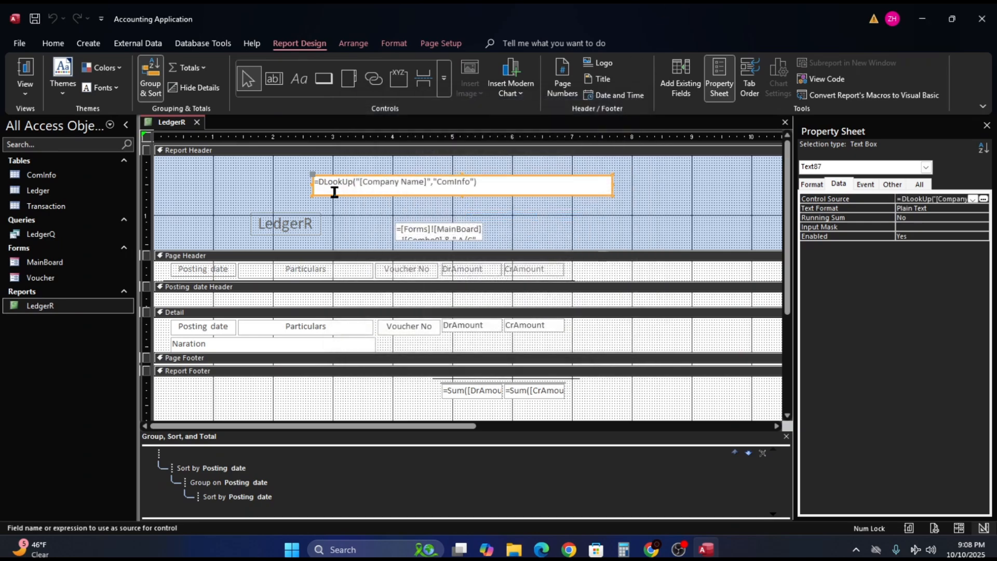
Preview the LedgerR report with a blank ledger parameter, and open it from the MainBoard form for Cash in hand.
{"action": "left_click", "coordinate": [25, 70]}
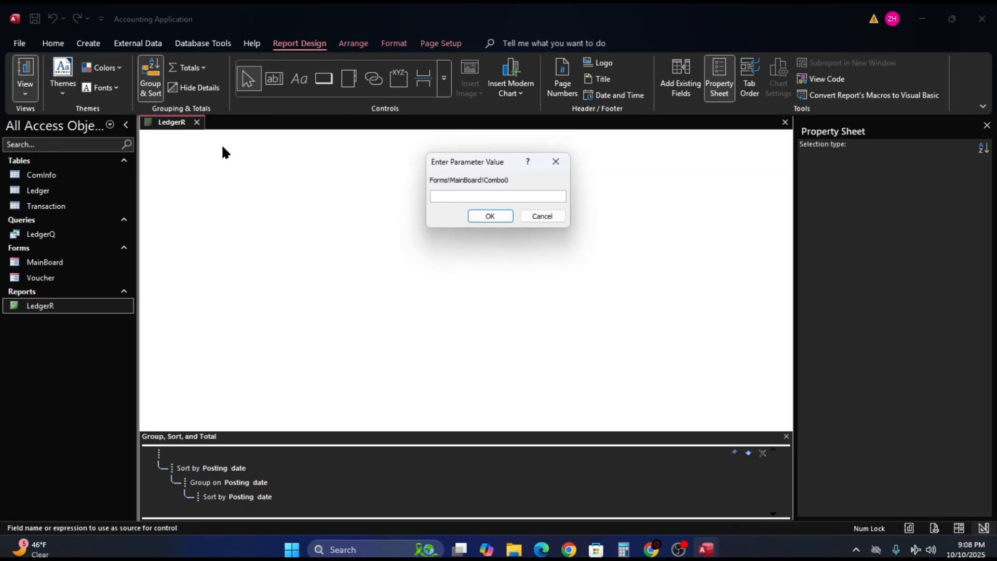
{"action": "left_click", "coordinate": [488, 216]}
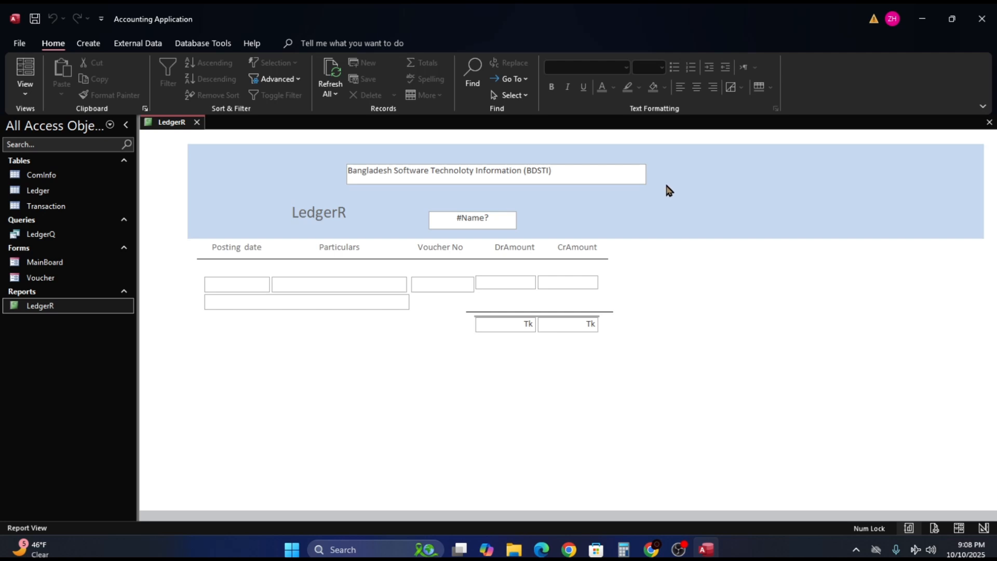
{"action": "left_click", "coordinate": [22, 267]}
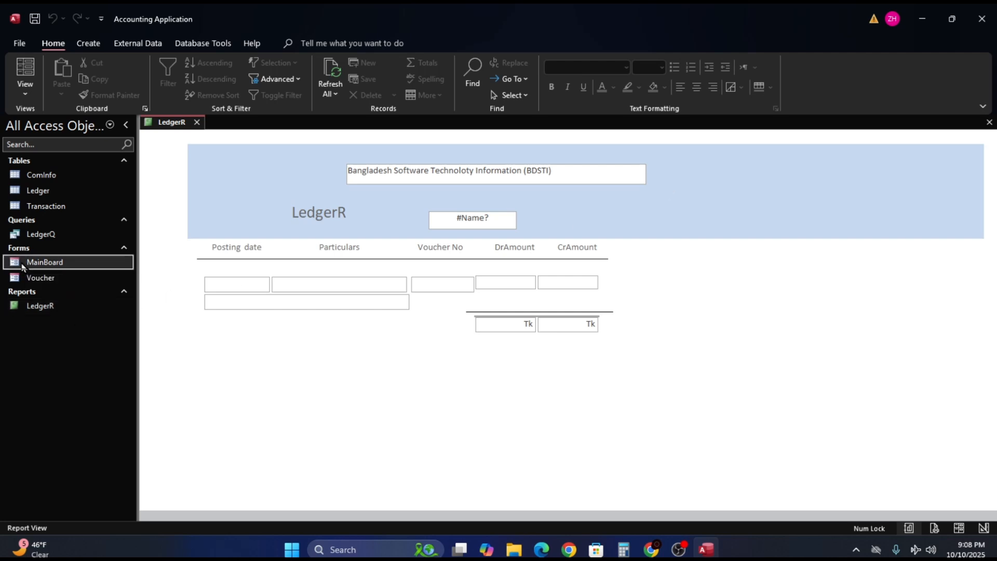
{"action": "double_click", "coordinate": [22, 266]}
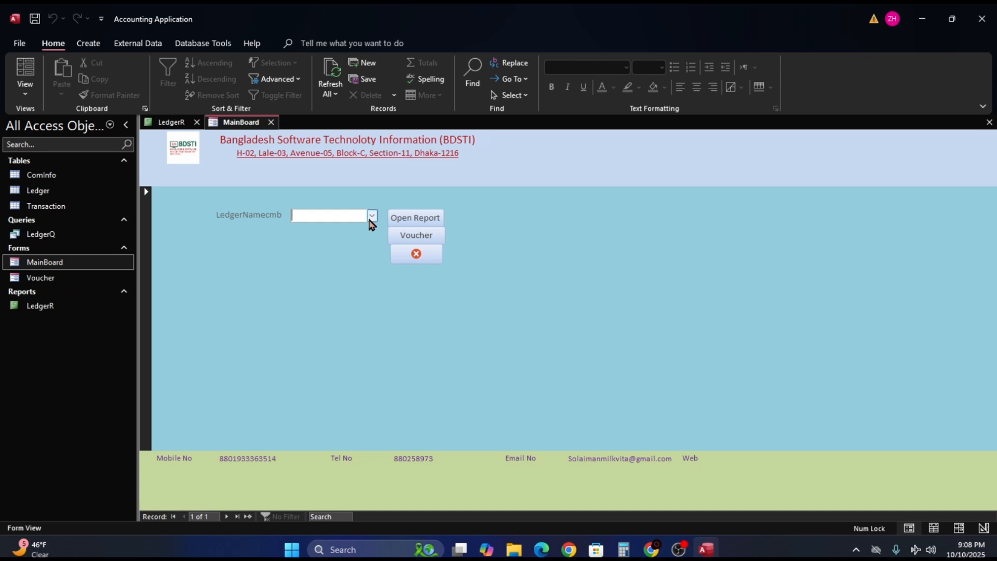
{"action": "left_click", "coordinate": [372, 216]}
{"action": "left_click", "coordinate": [349, 240]}
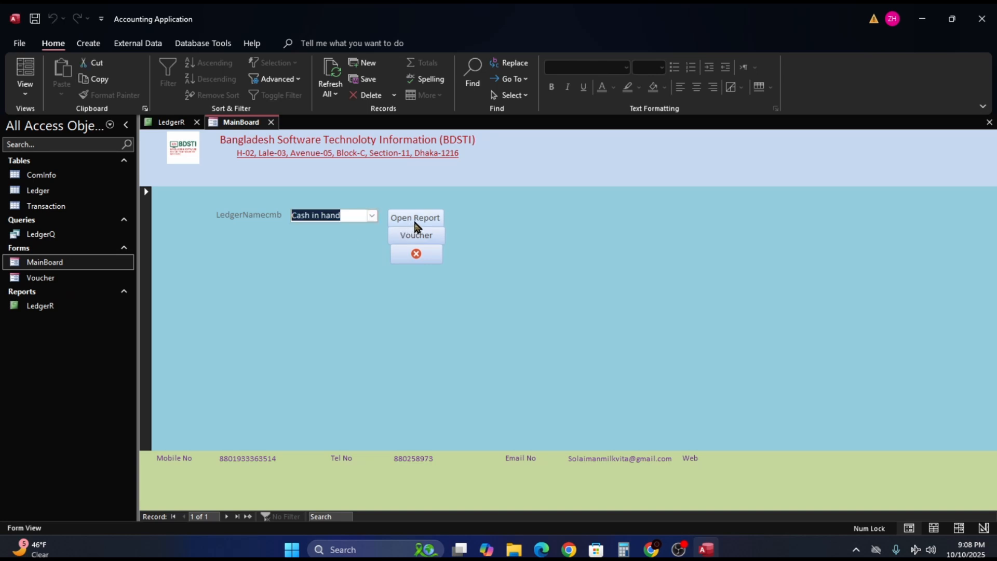
{"action": "left_click", "coordinate": [414, 218]}
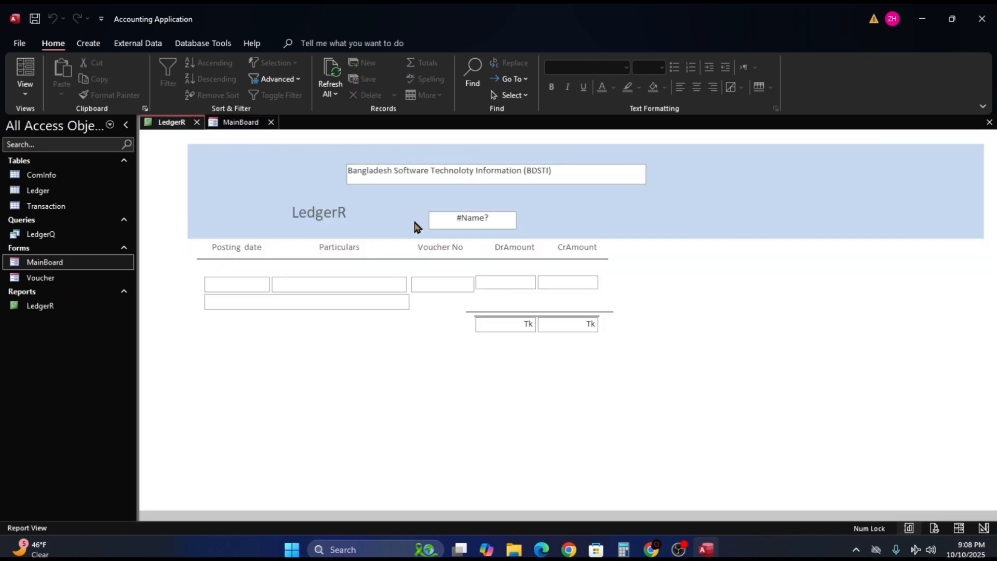
{"action": "left_click", "coordinate": [480, 218]}
Choose the Convayence ledger on the MainBoard form and open its report.
{"action": "left_click", "coordinate": [242, 123]}
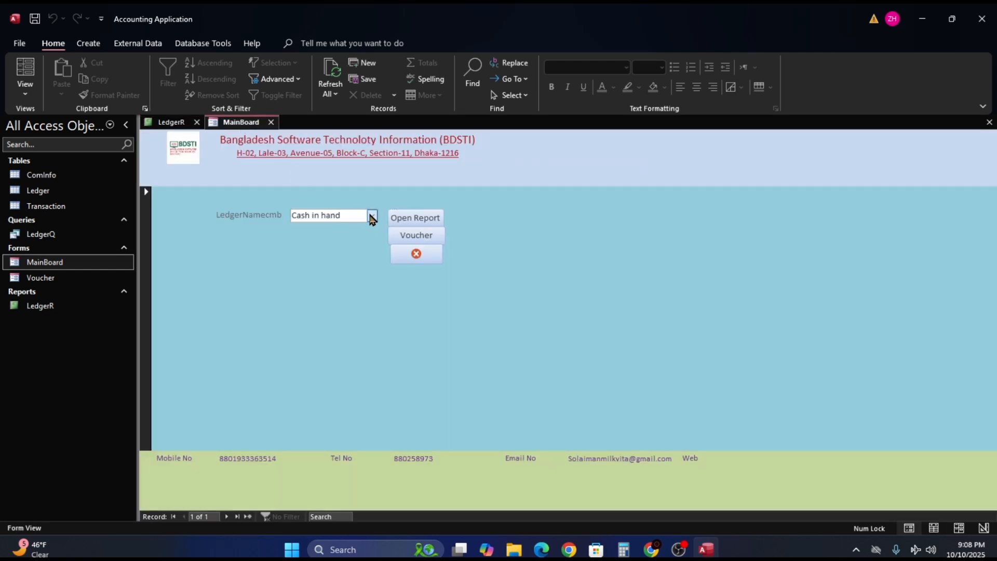
{"action": "left_click", "coordinate": [372, 215]}
{"action": "left_click", "coordinate": [351, 253]}
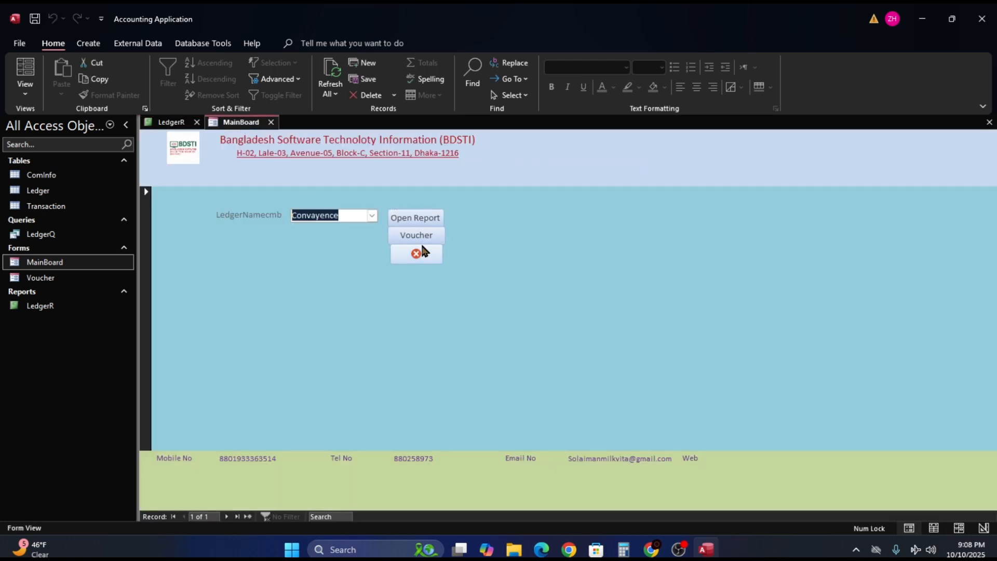
{"action": "left_click", "coordinate": [417, 224]}
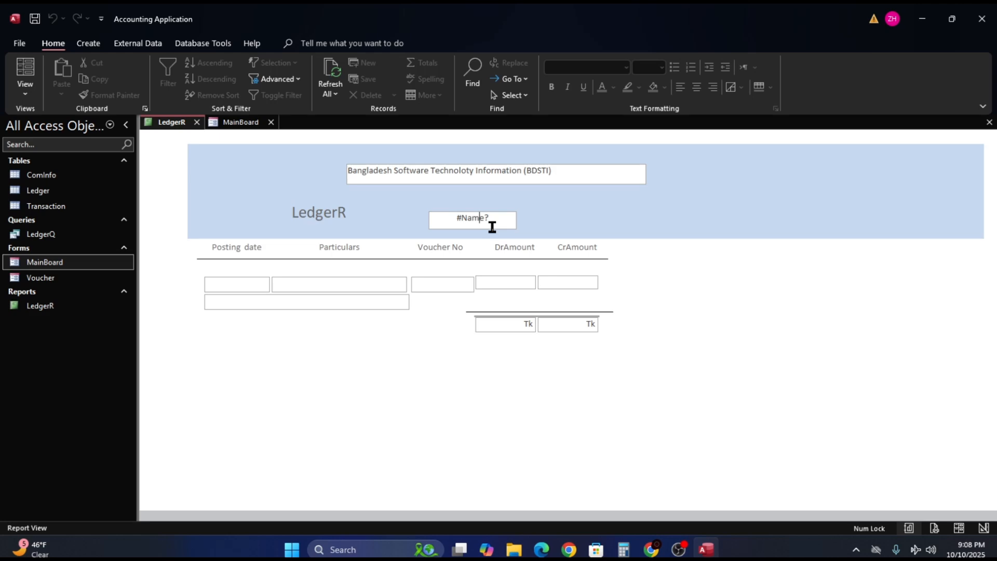
Check the control source expression of the account name text box in the LedgerR report's Design View.
{"action": "right_click", "coordinate": [592, 207]}
{"action": "left_click", "coordinate": [637, 250]}
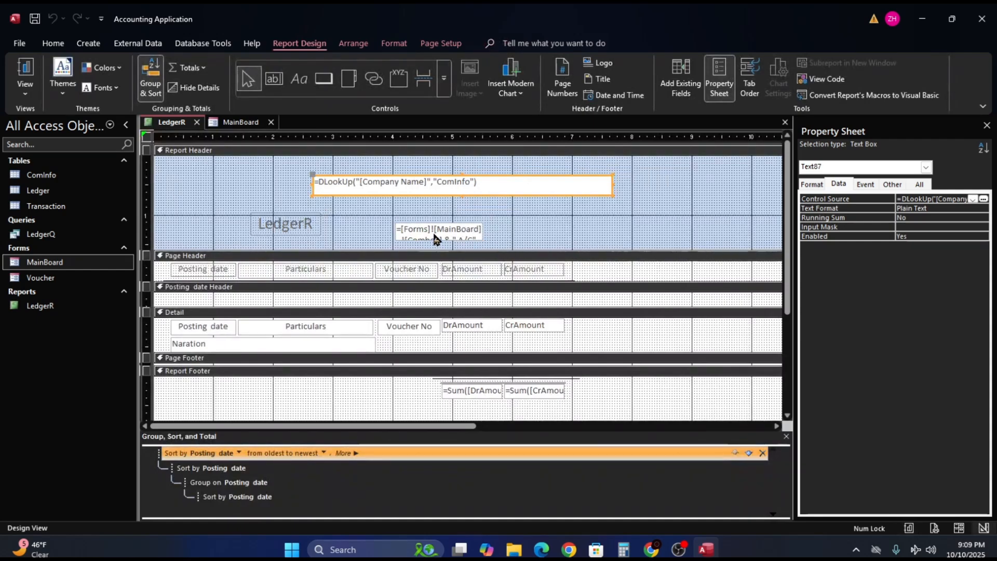
{"action": "left_click", "coordinate": [437, 236]}
{"action": "left_click", "coordinate": [984, 200]}
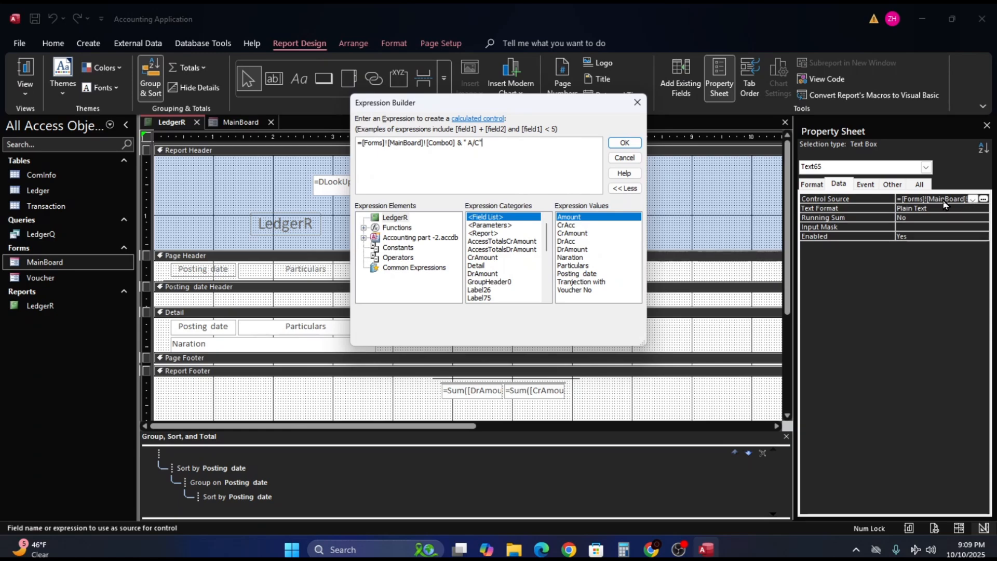
{"action": "left_click", "coordinate": [625, 143]}
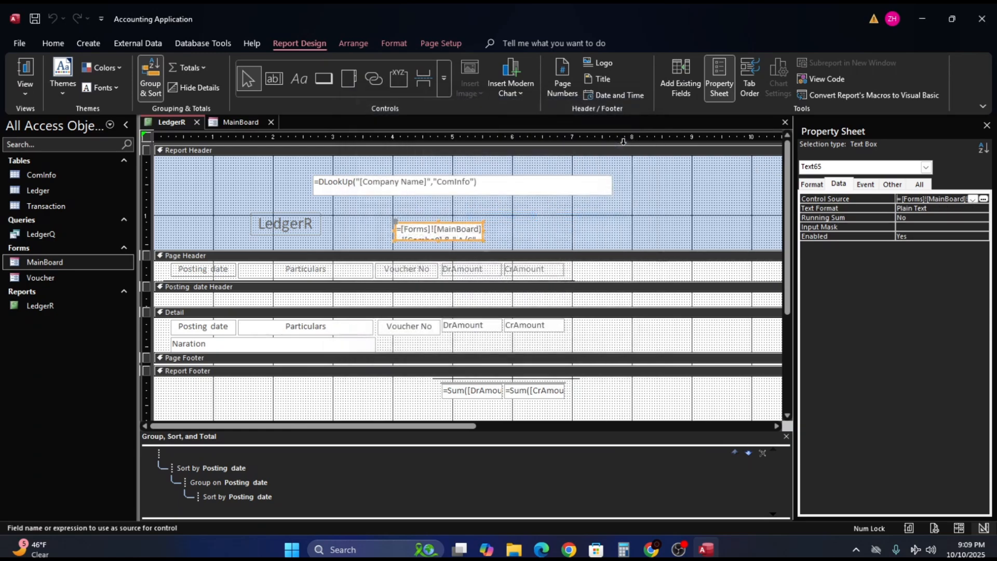
{"action": "left_click", "coordinate": [538, 224]}
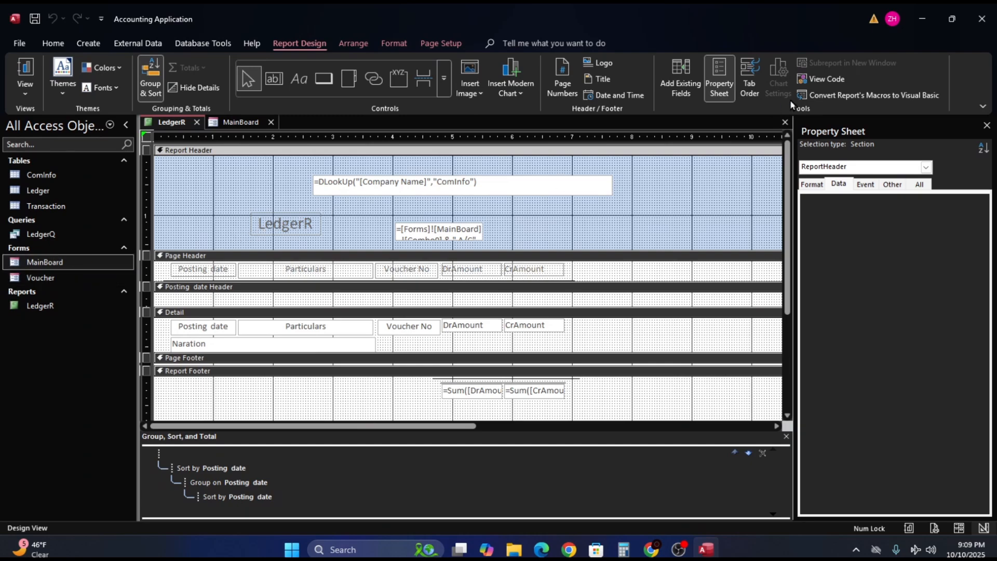
Close the LedgerR report with its design changes saved, and close the MainBoard form.
{"action": "left_click", "coordinate": [784, 122]}
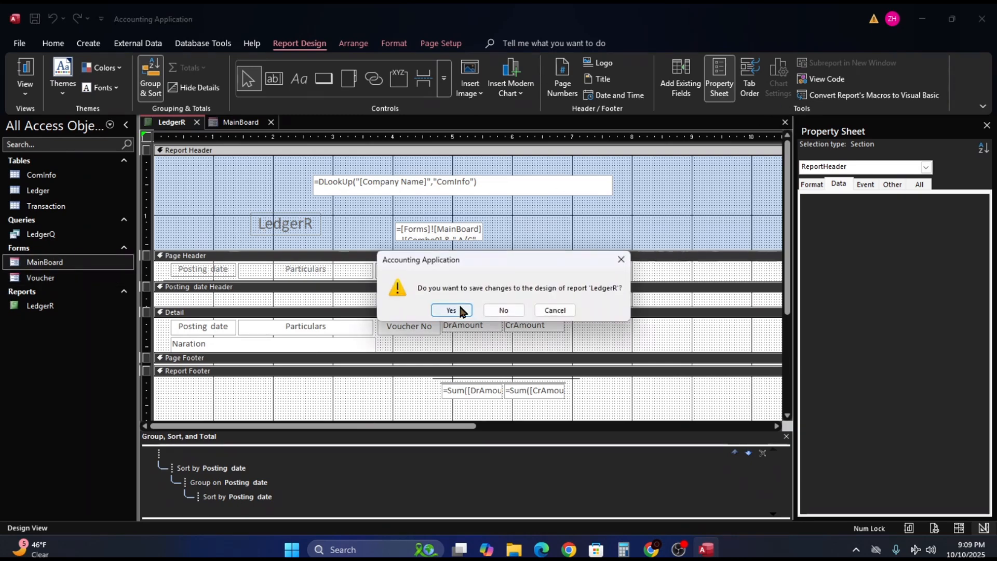
{"action": "left_click", "coordinate": [451, 310]}
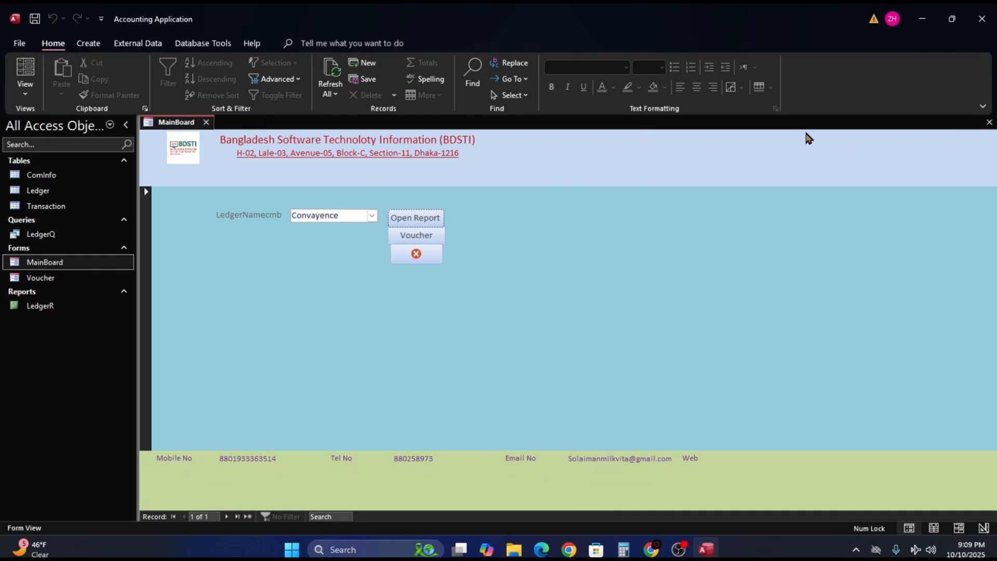
{"action": "left_click", "coordinate": [989, 123]}
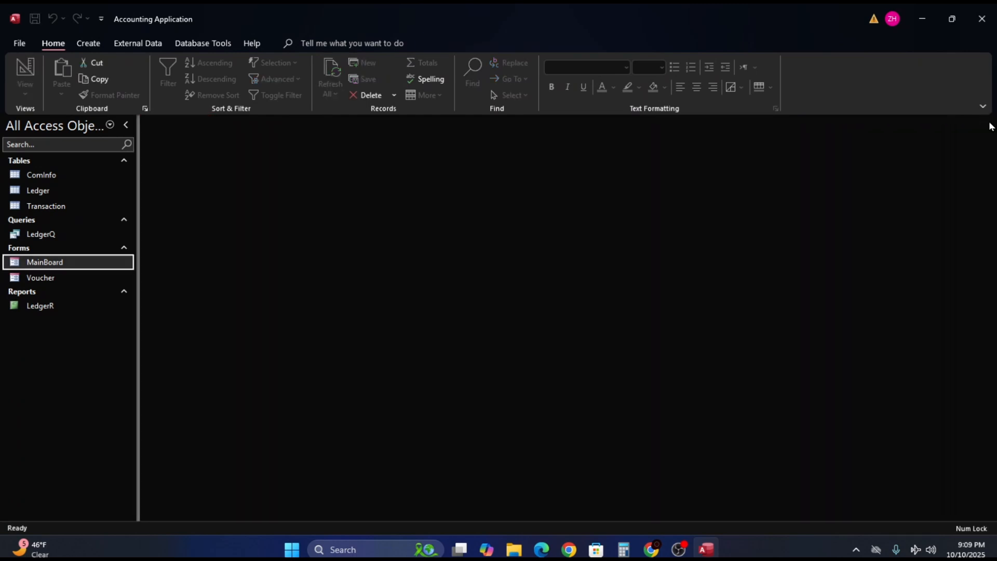
Reopen the MainBoard form and open the ledger report for Convayence to check its header.
{"action": "double_click", "coordinate": [14, 265]}
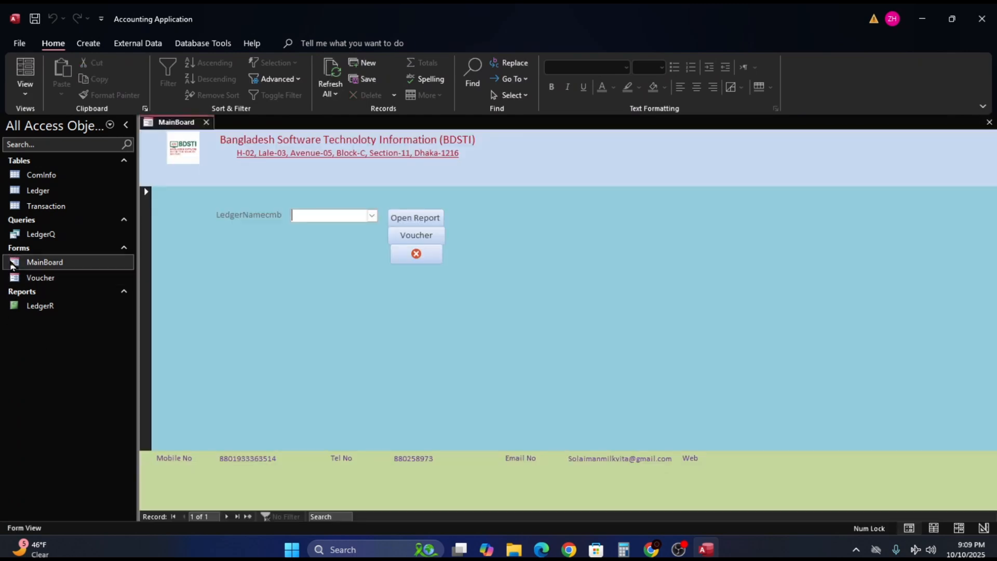
{"action": "left_click", "coordinate": [372, 216]}
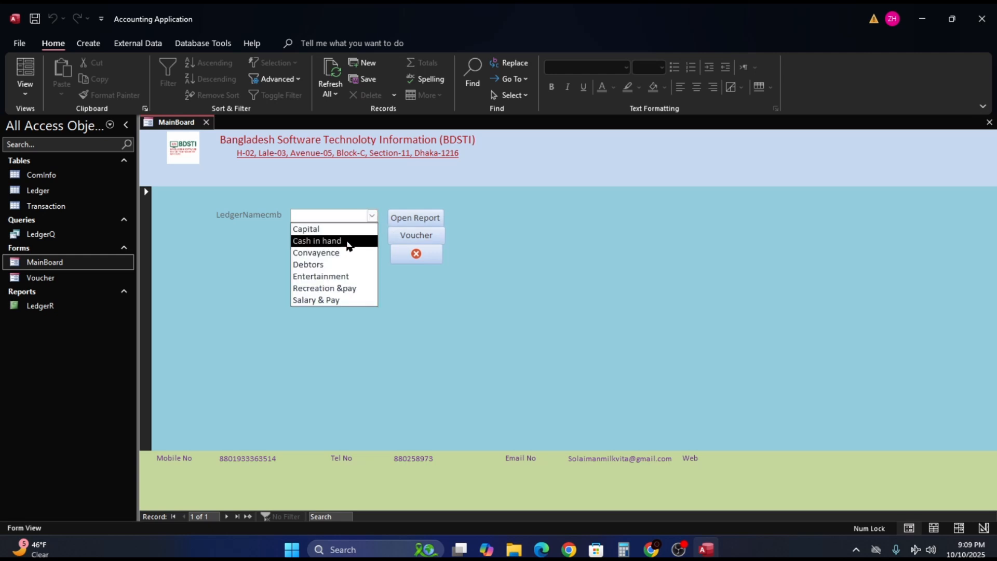
{"action": "left_click", "coordinate": [342, 250]}
{"action": "left_click", "coordinate": [412, 219]}
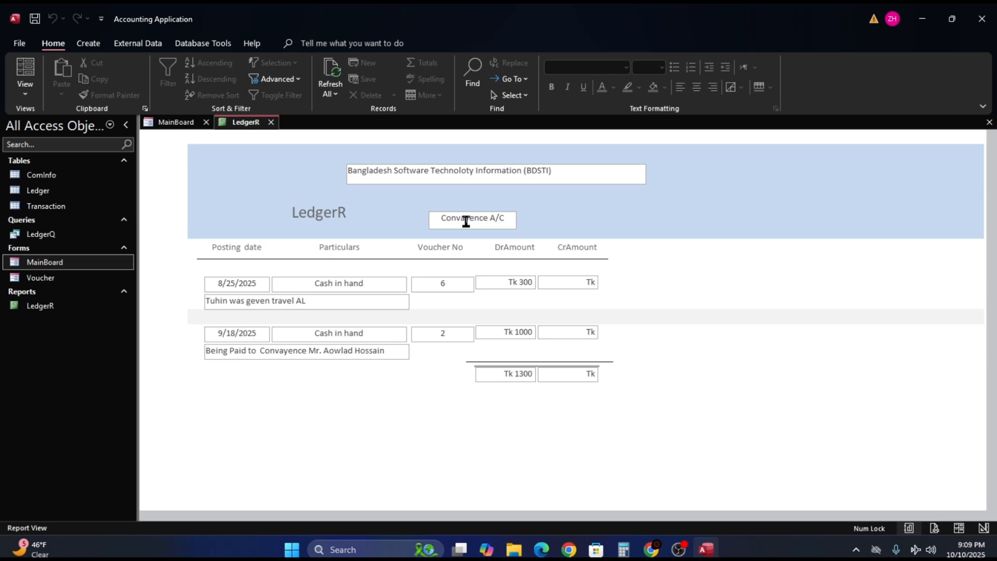
Return the LedgerR report to Design View and move the company name text box slightly up in the report header.
{"action": "right_click", "coordinate": [728, 186]}
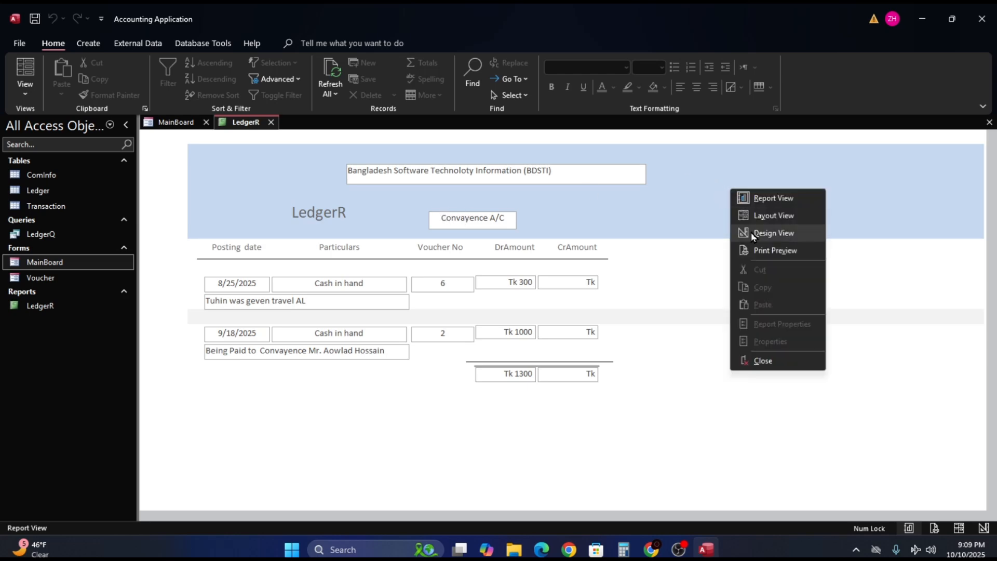
{"action": "left_click", "coordinate": [760, 232]}
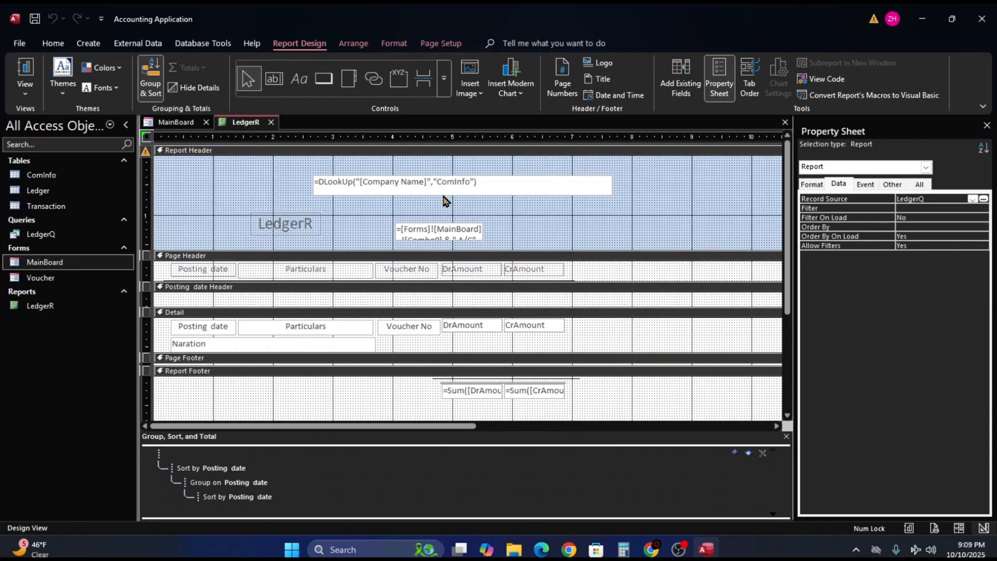
{"action": "left_click", "coordinate": [444, 191]}
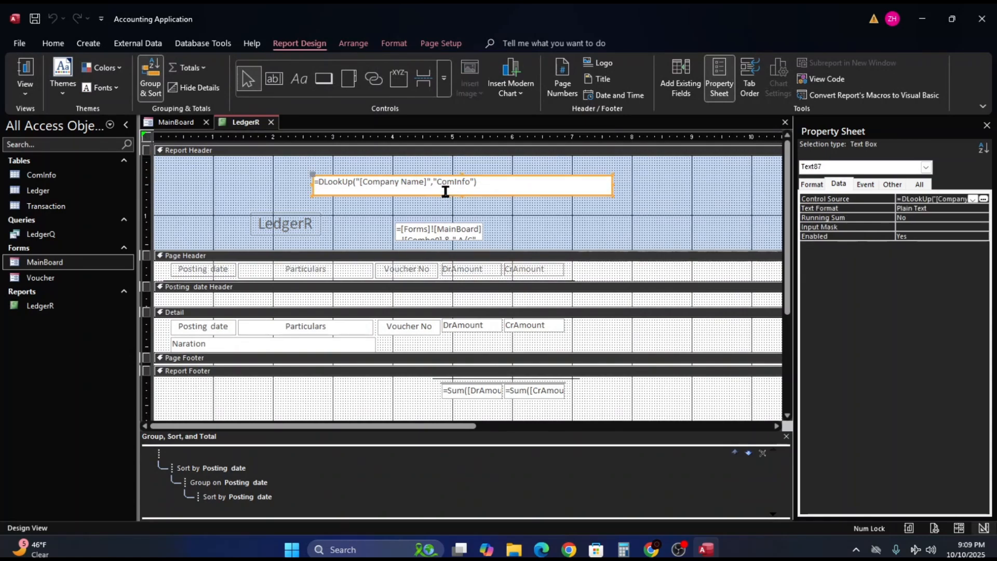
{"action": "left_click_drag", "start_coordinate": [443, 195], "coordinate": [441, 187]}
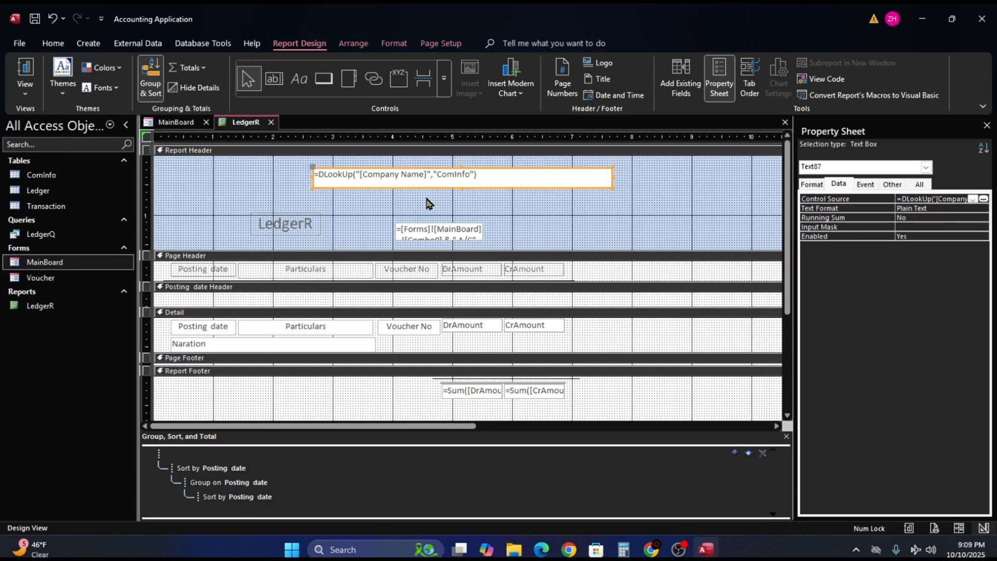
Duplicate the company name text box in the LedgerR report header, placing the copy directly below the original.
{"action": "key", "text": "ctrl+d"}
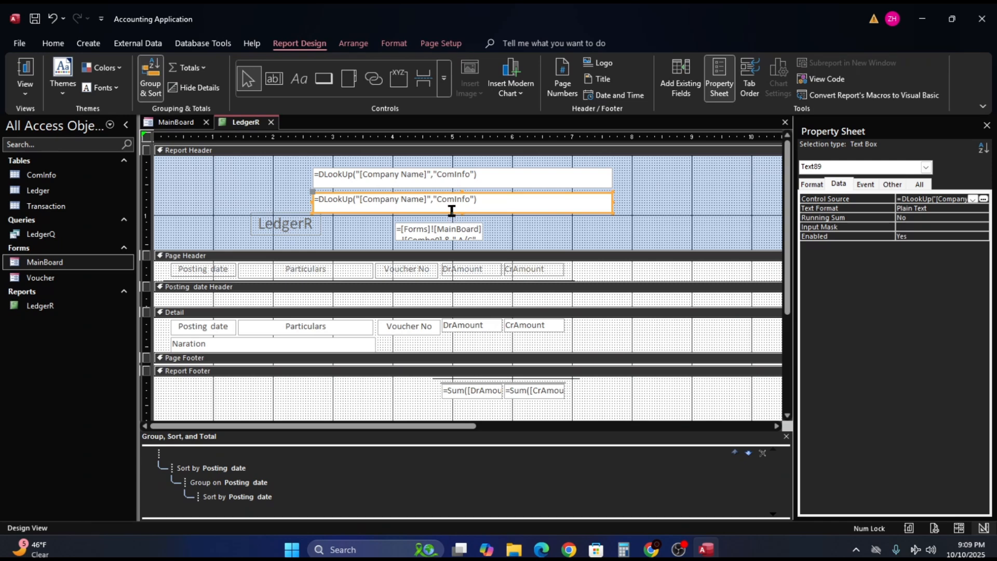
{"action": "left_click", "coordinate": [503, 226]}
{"action": "left_click", "coordinate": [438, 202]}
{"action": "left_click", "coordinate": [460, 210]}
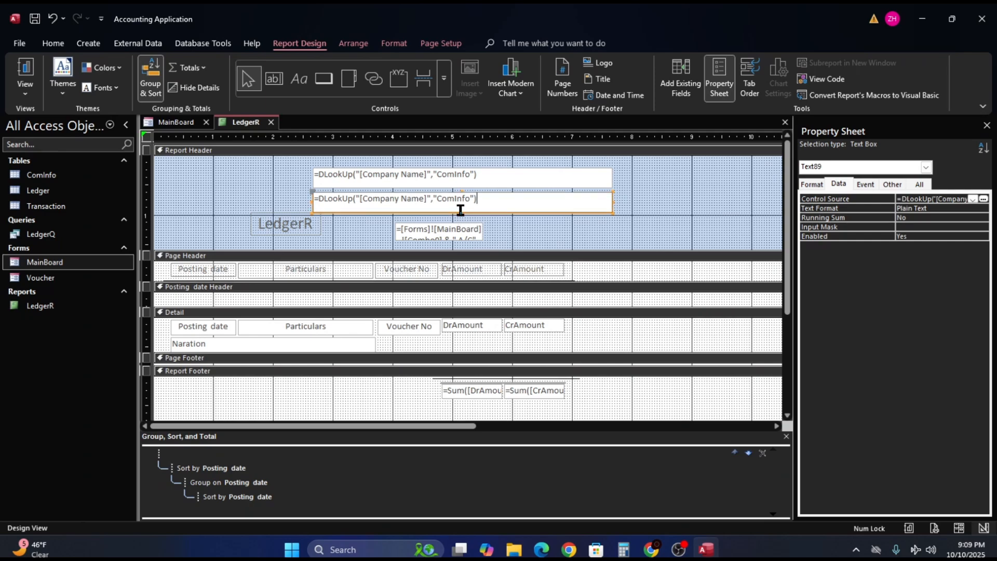
{"action": "left_click", "coordinate": [545, 227]}
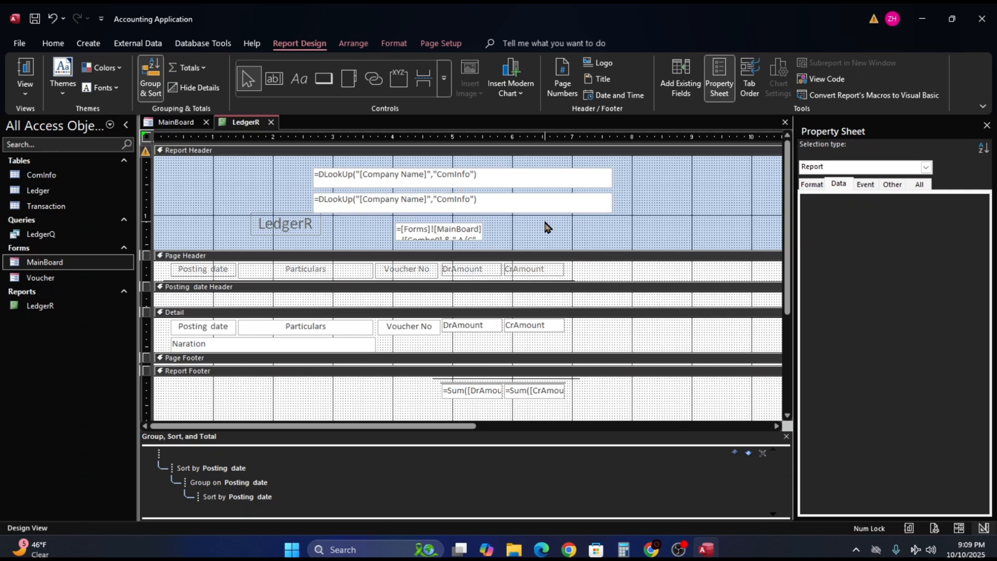
Reduce the height of the duplicated text box in the report header by pulling in its lower edge.
{"action": "left_click", "coordinate": [513, 208]}
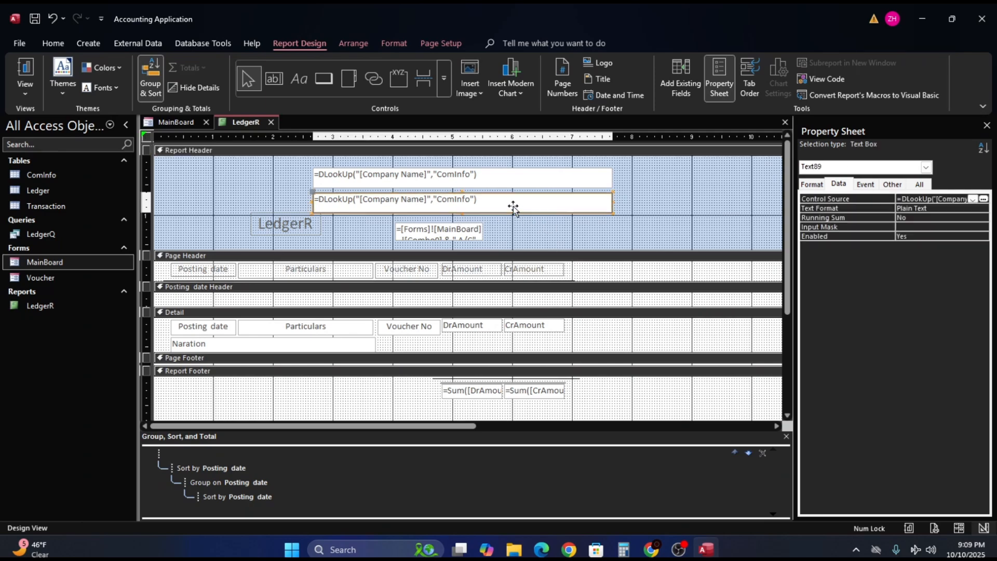
{"action": "left_click", "coordinate": [463, 207]}
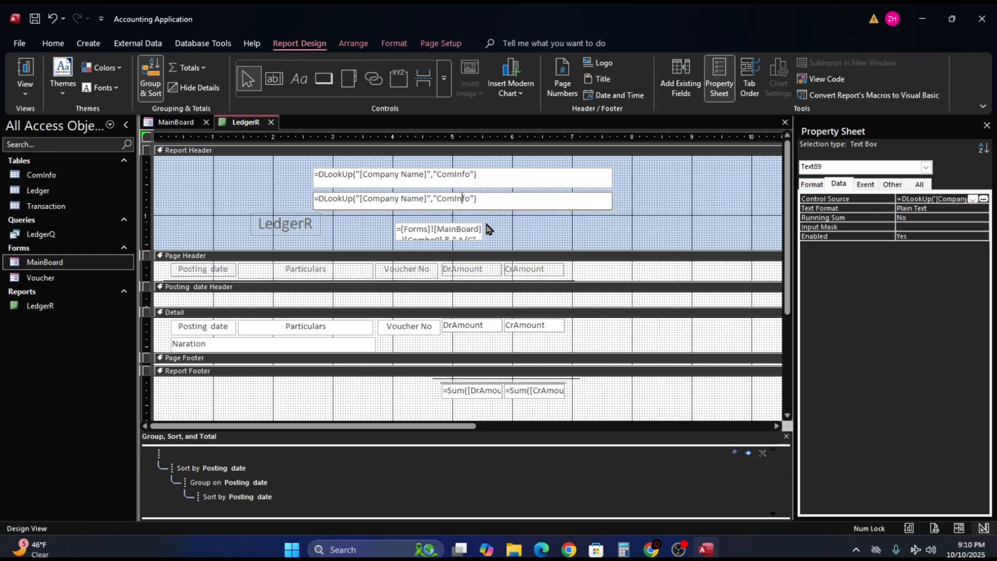
{"action": "left_click", "coordinate": [497, 222]}
{"action": "left_click", "coordinate": [465, 208]}
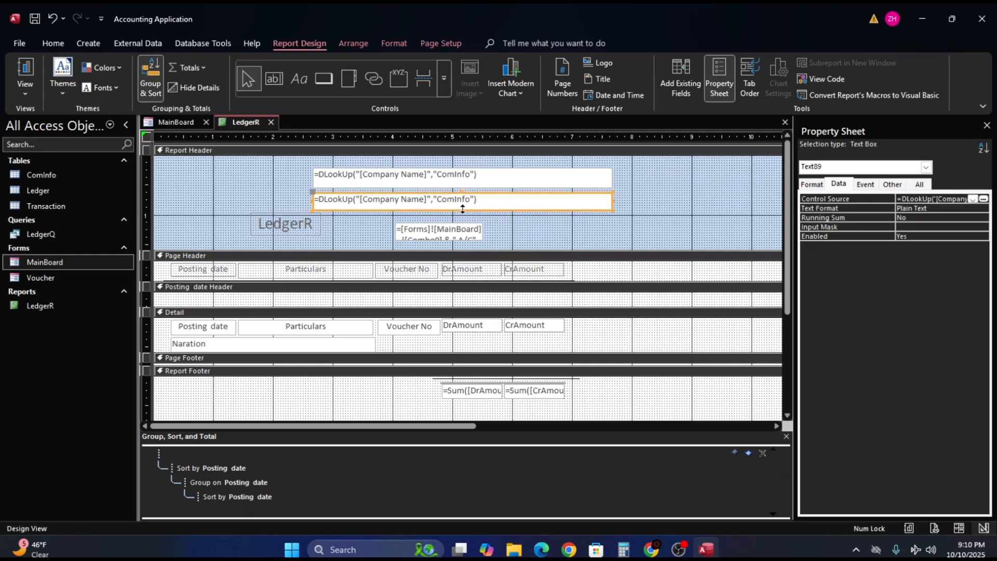
{"action": "left_click", "coordinate": [462, 207]}
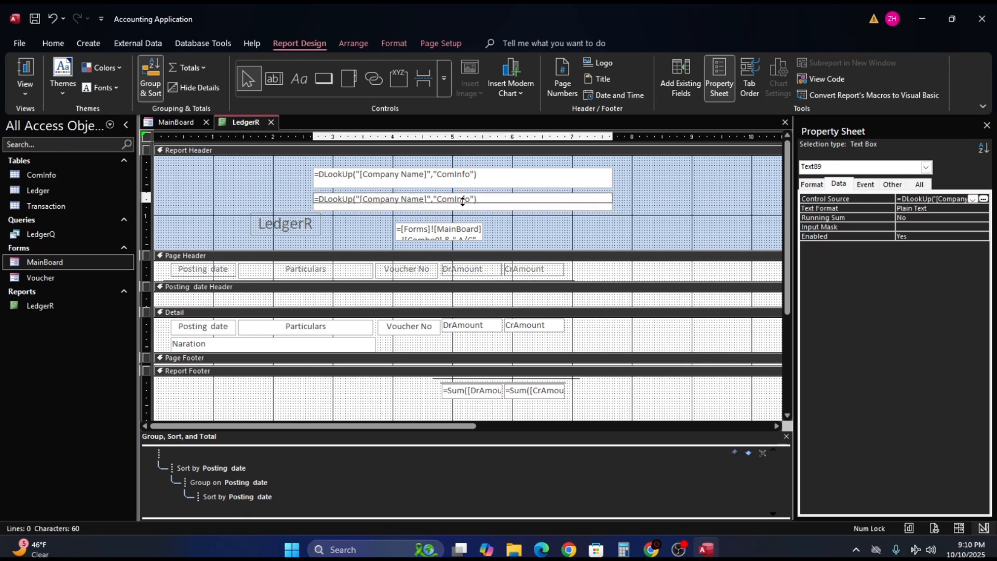
Adjust the height of the lower company name text box in the report header and nudge it up towards the upper one.
{"action": "left_click", "coordinate": [462, 202]}
{"action": "left_click", "coordinate": [462, 202]}
{"action": "left_click", "coordinate": [463, 203]}
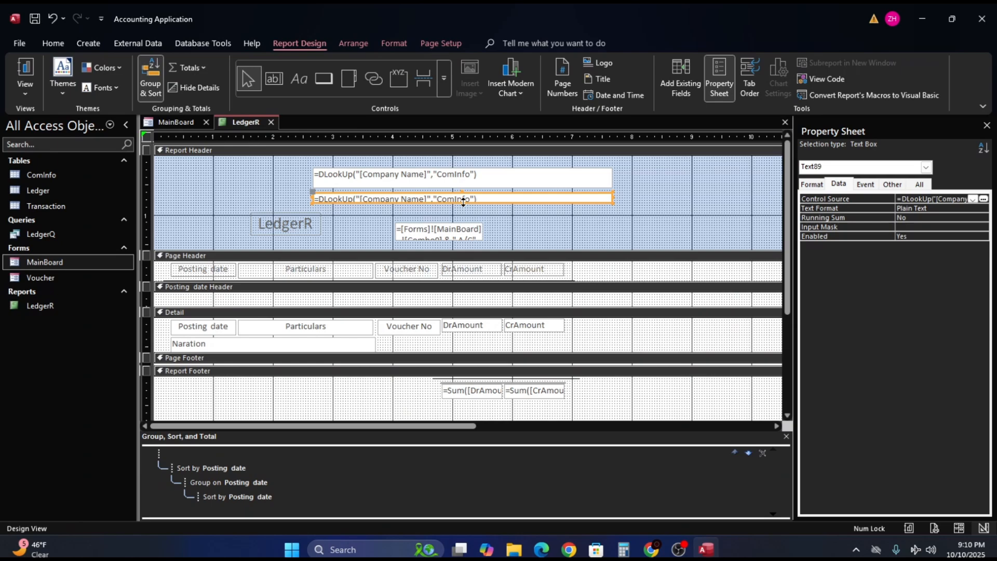
{"action": "left_click", "coordinate": [463, 201]}
{"action": "left_click", "coordinate": [462, 200]}
{"action": "left_click", "coordinate": [462, 200]}
{"action": "left_click", "coordinate": [463, 199]}
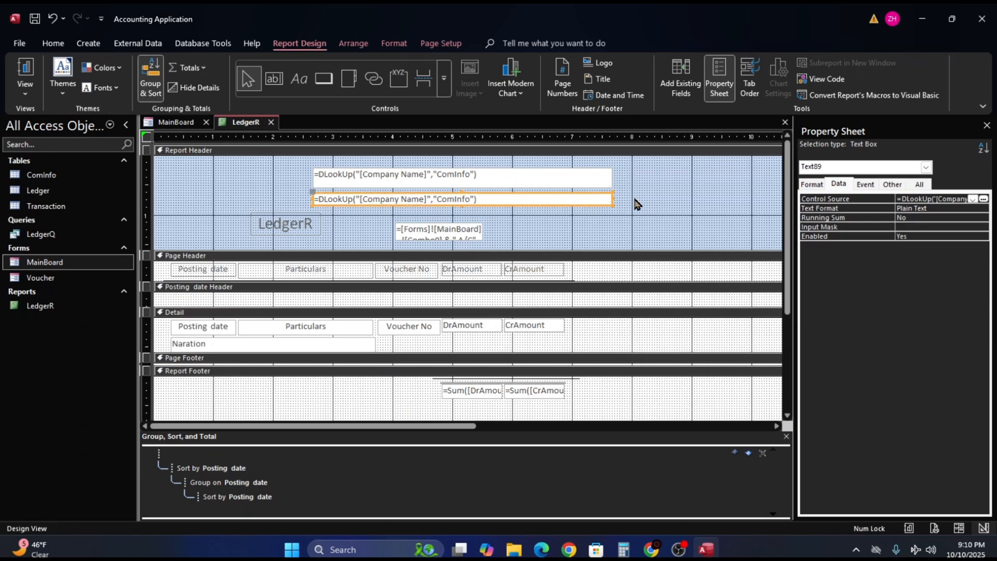
{"action": "key", "text": "Up"}
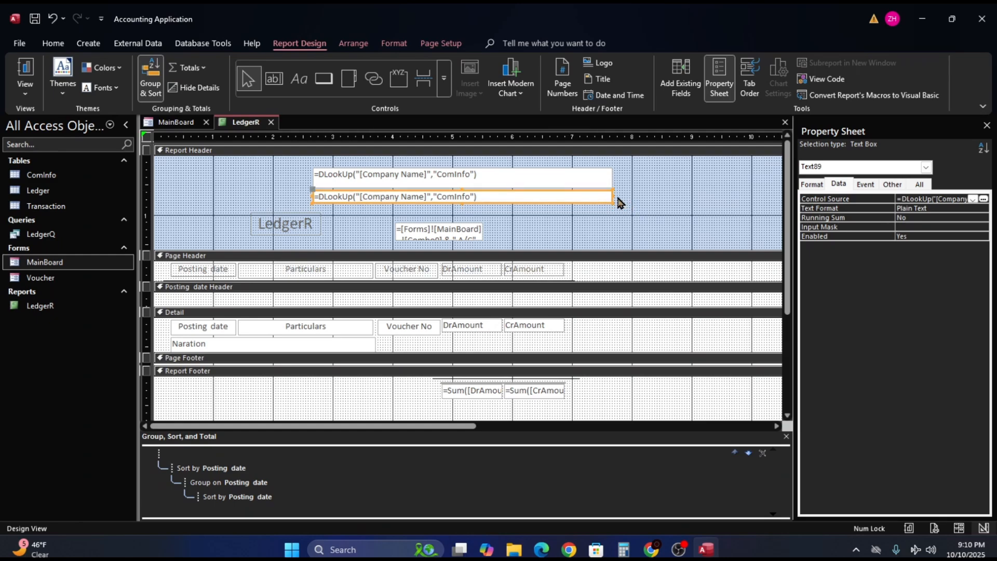
{"action": "key", "text": "Up"}
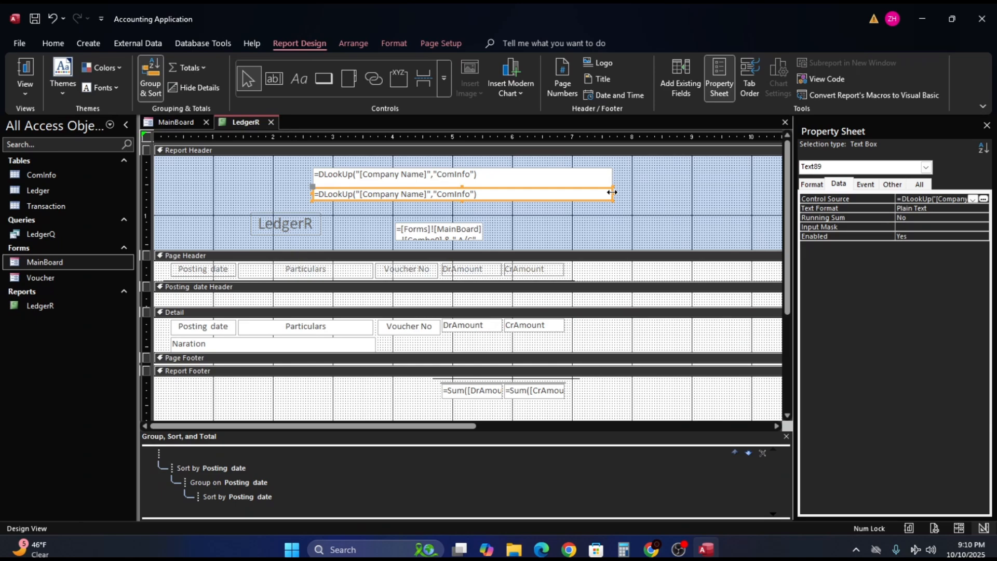
Narrow the lower company name text box from both sides and format its text as underlined at font size 12.
{"action": "left_click_drag", "start_coordinate": [612, 192], "coordinate": [606, 193]}
{"action": "left_click_drag", "start_coordinate": [312, 194], "coordinate": [320, 193]}
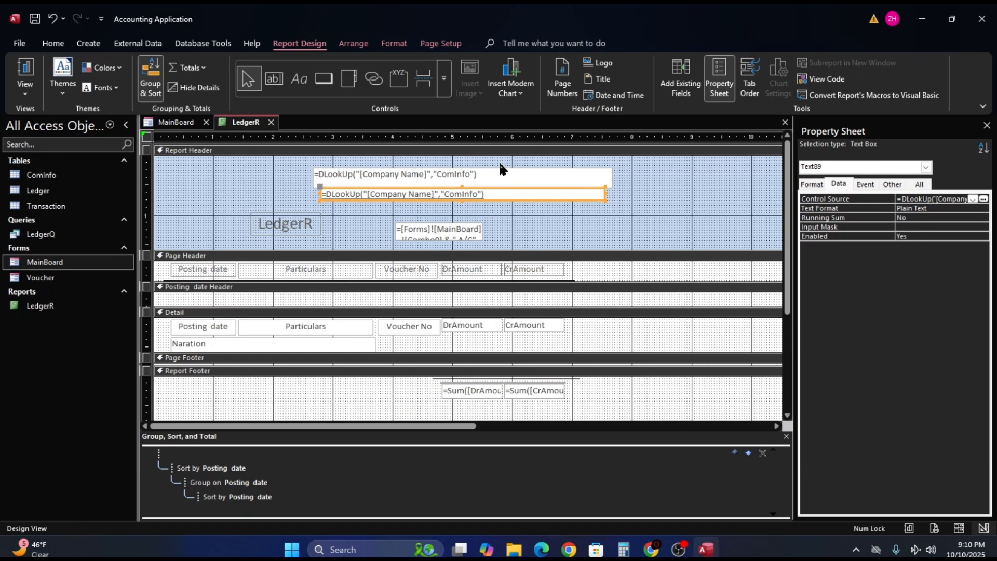
{"action": "left_click", "coordinate": [53, 44]}
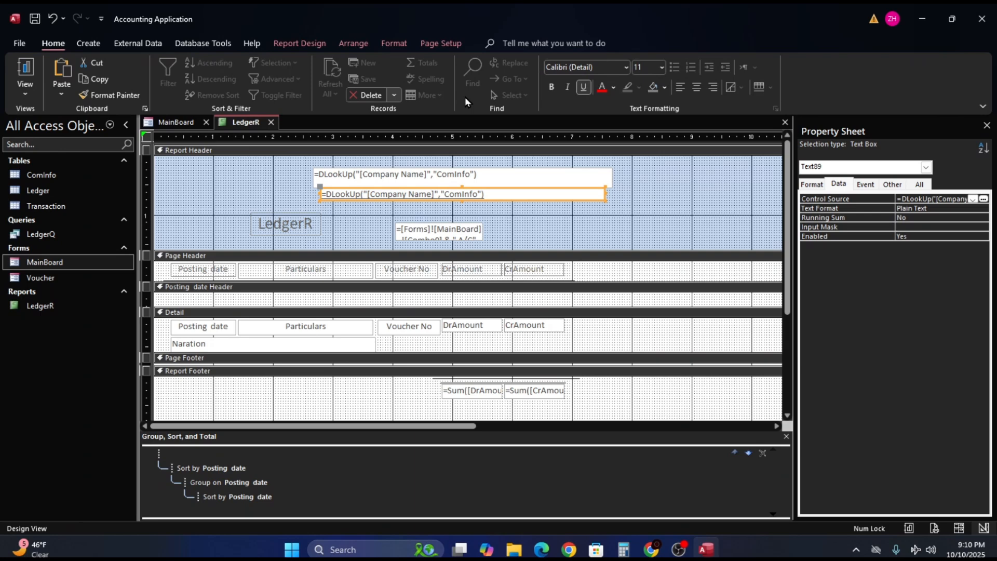
{"action": "left_click", "coordinate": [662, 70]}
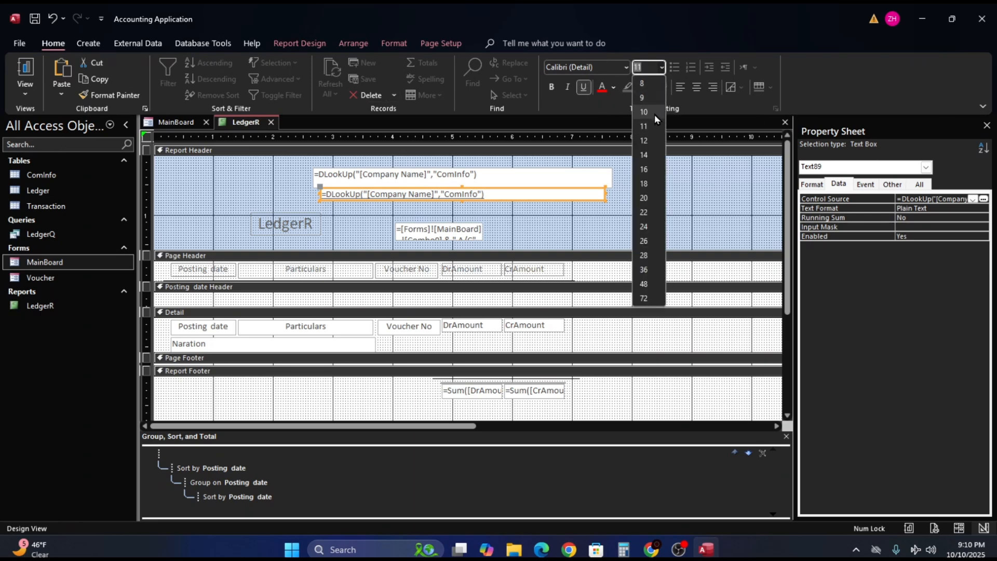
{"action": "left_click", "coordinate": [644, 140]}
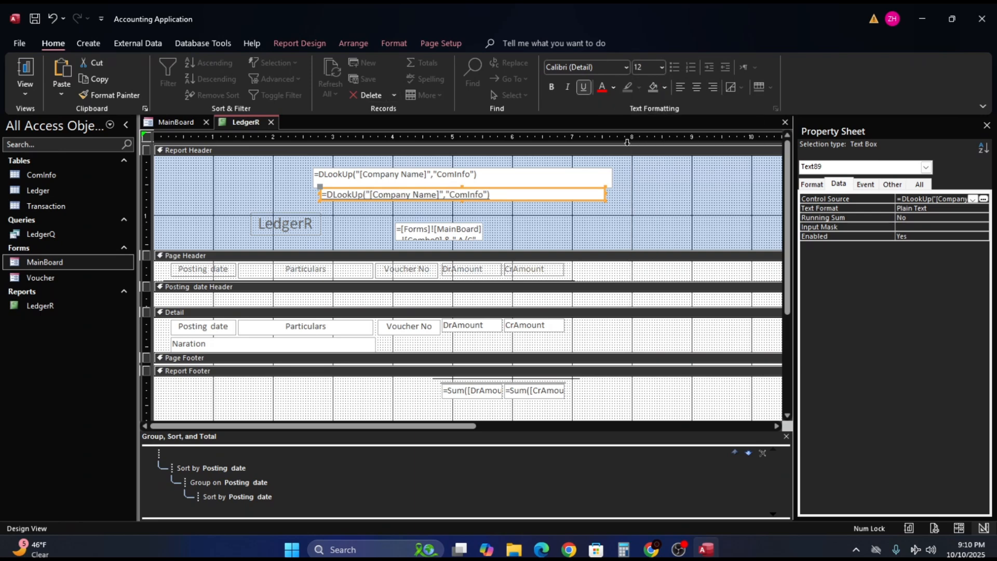
Set the upper company name text box to font size 16 and reduce its height to fit the text.
{"action": "left_click", "coordinate": [517, 176]}
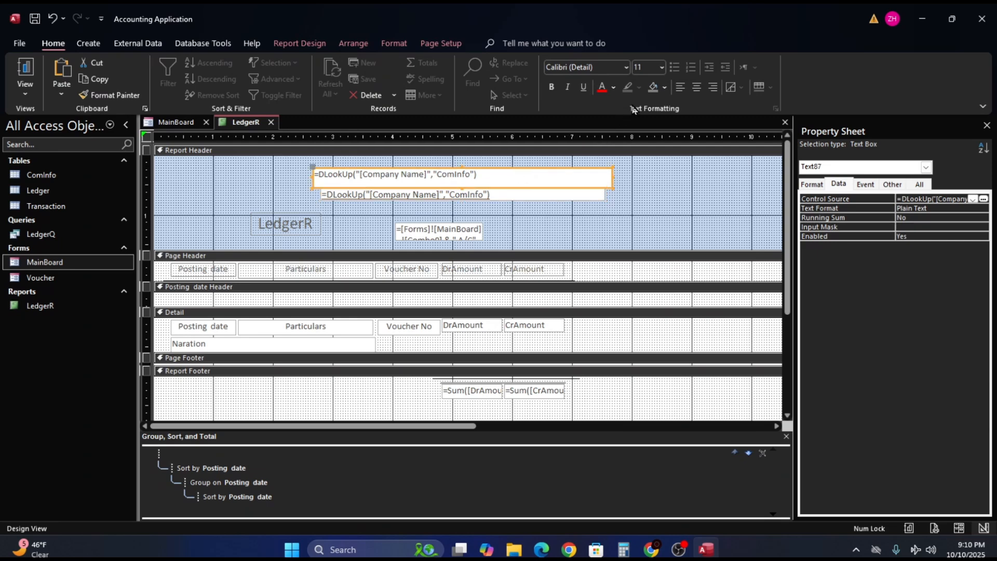
{"action": "left_click", "coordinate": [659, 67]}
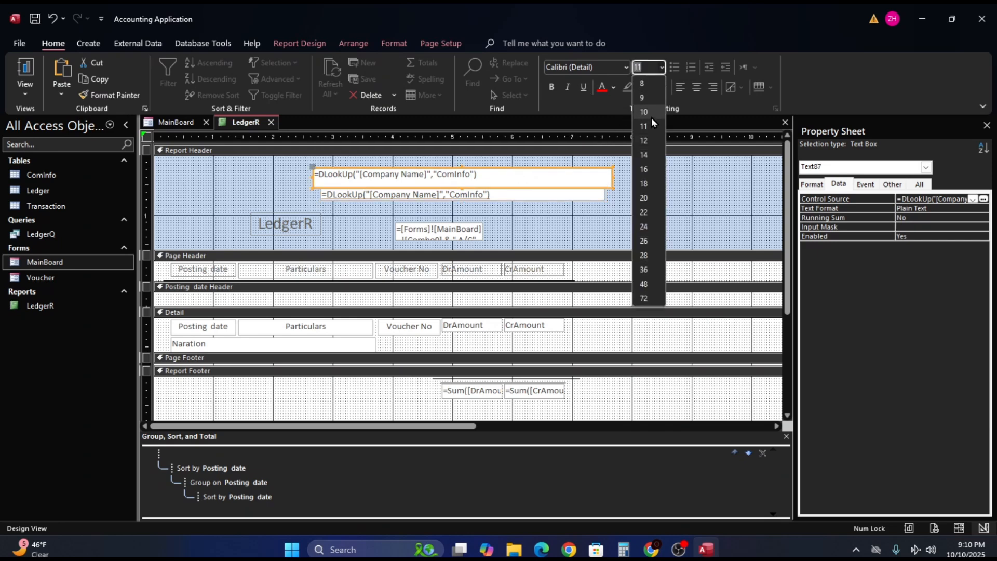
{"action": "left_click", "coordinate": [645, 170]}
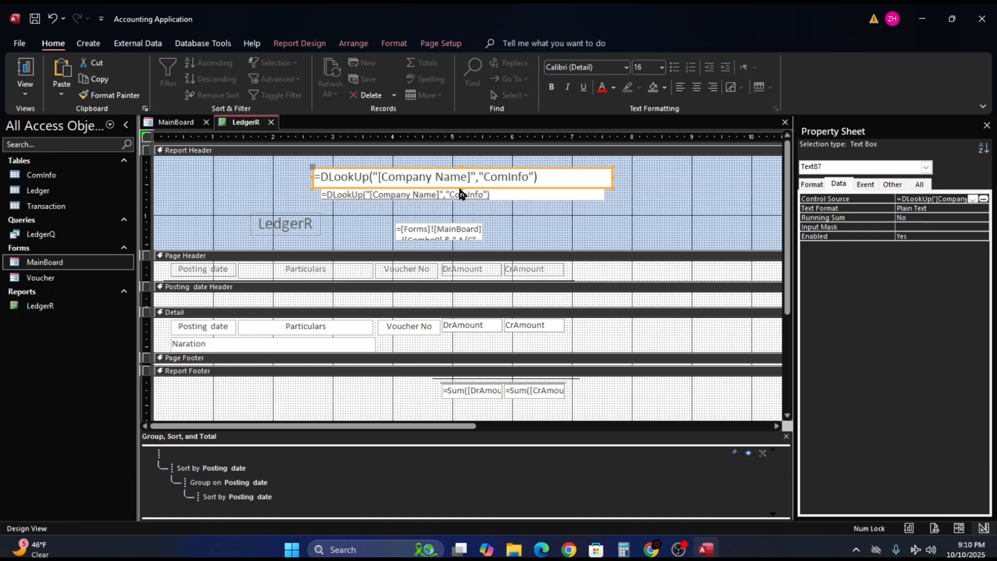
{"action": "left_click_drag", "start_coordinate": [461, 188], "coordinate": [462, 185]}
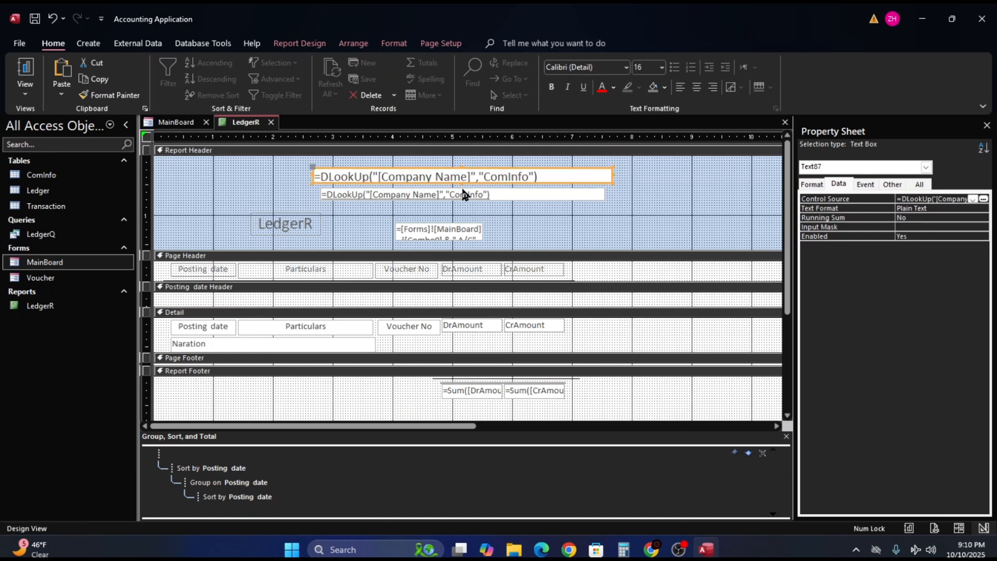
Move the lower company name text box up against the upper one and centre the text in both boxes.
{"action": "left_click", "coordinate": [451, 192]}
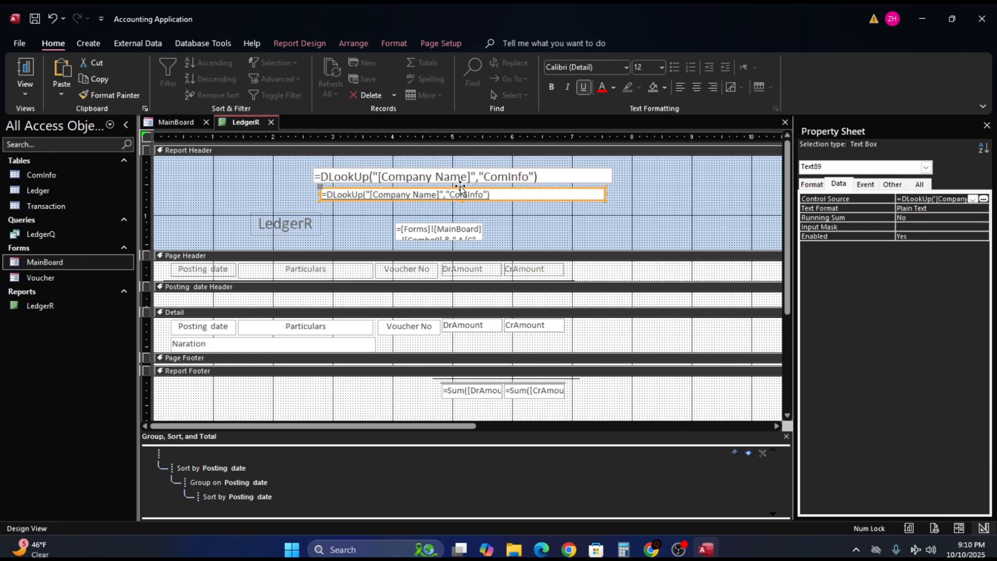
{"action": "left_click_drag", "start_coordinate": [461, 186], "coordinate": [462, 201]}
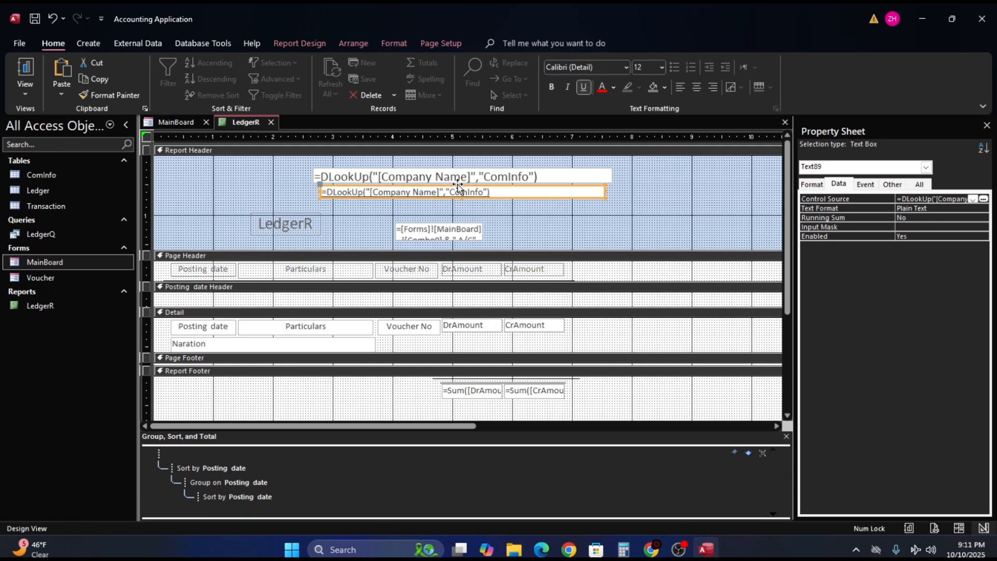
{"action": "left_click", "coordinate": [456, 176], "text": "shift"}
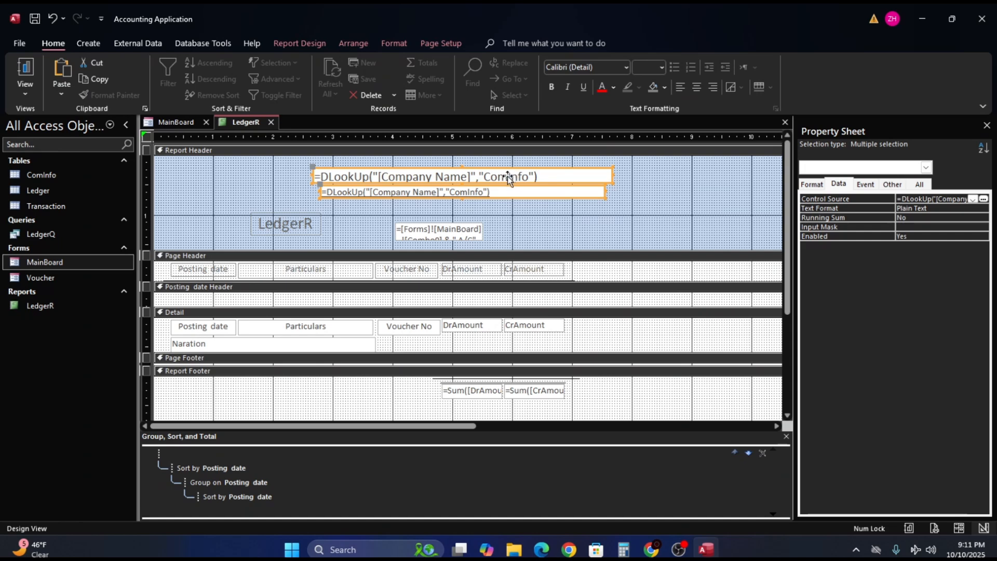
{"action": "key", "text": "ctrl+e"}
{"action": "left_click", "coordinate": [549, 218]}
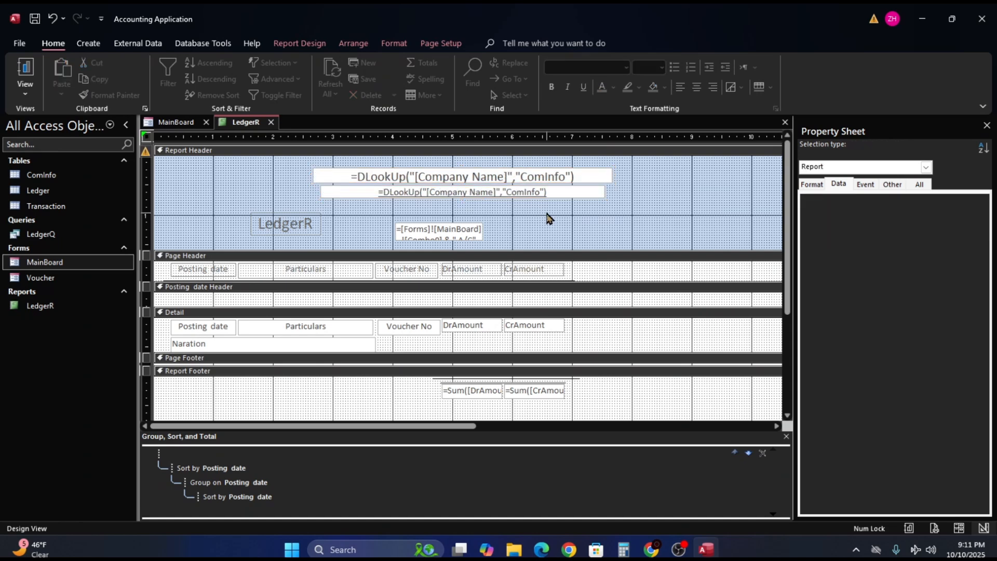
Check the LedgerR header in Report View, and return to Design View.
{"action": "left_click", "coordinate": [30, 67]}
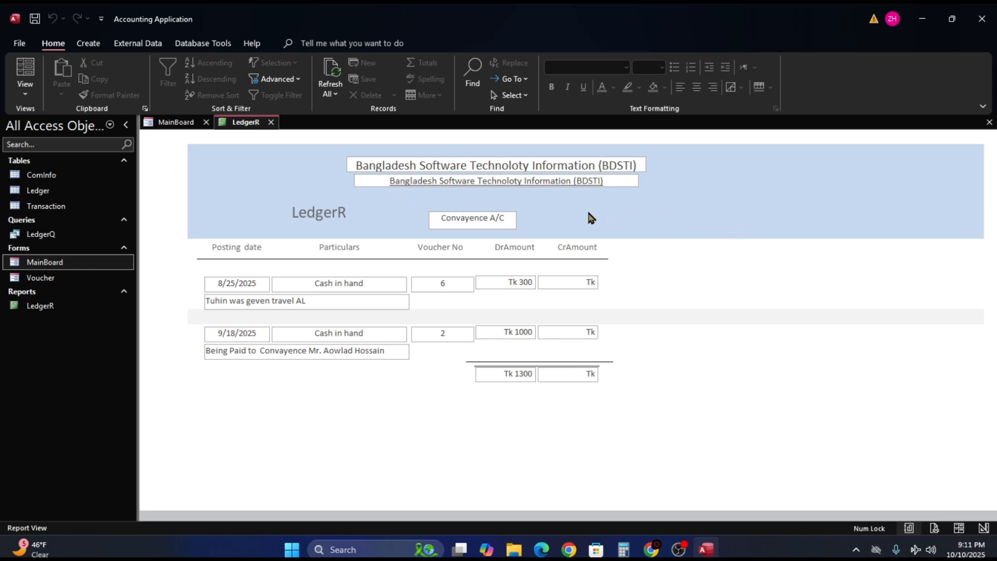
{"action": "right_click", "coordinate": [631, 209]}
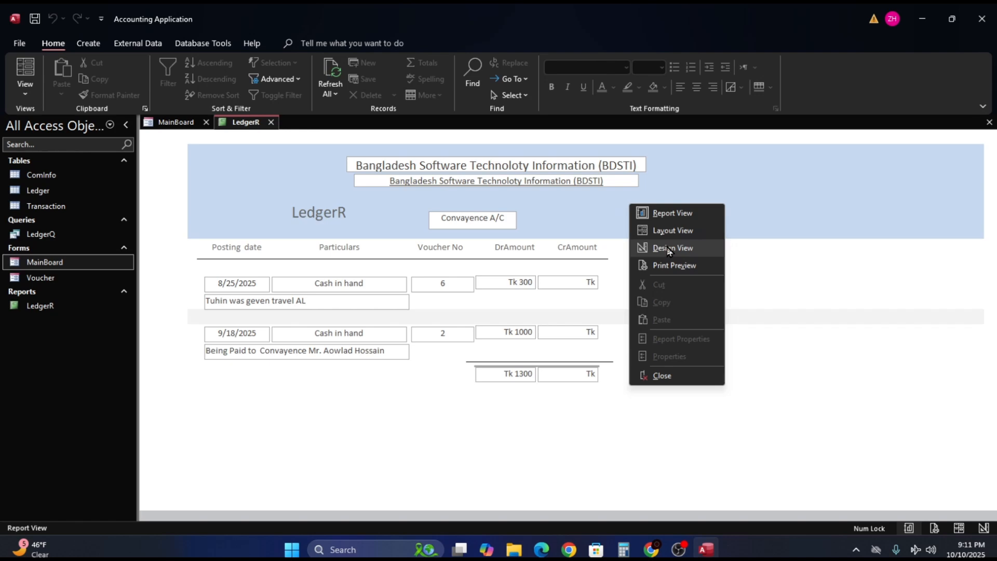
{"action": "left_click", "coordinate": [670, 251]}
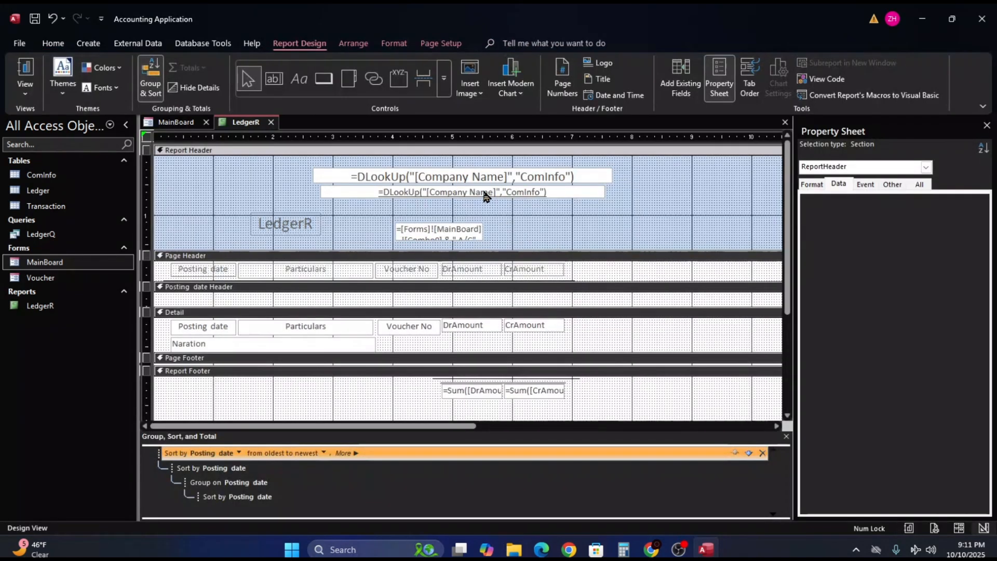
Set the lower company name text box to font size 14 and narrow it slightly from both sides.
{"action": "left_click", "coordinate": [485, 191]}
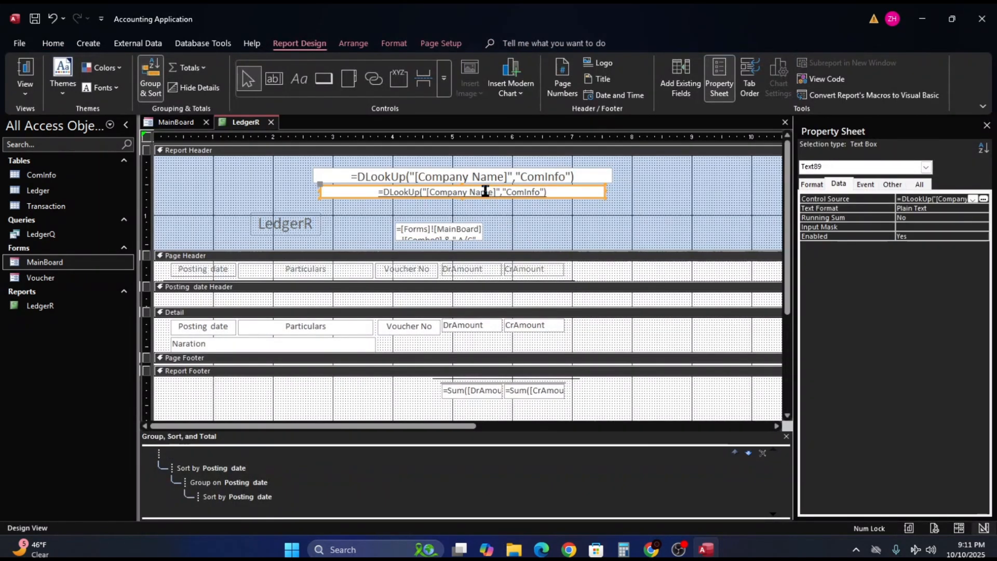
{"action": "left_click", "coordinate": [54, 43]}
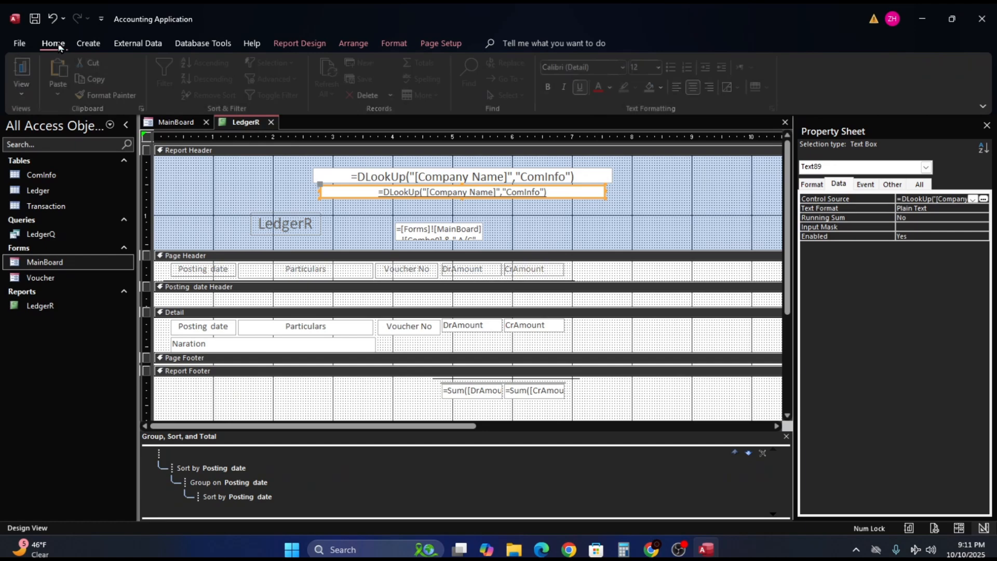
{"action": "left_click", "coordinate": [661, 67]}
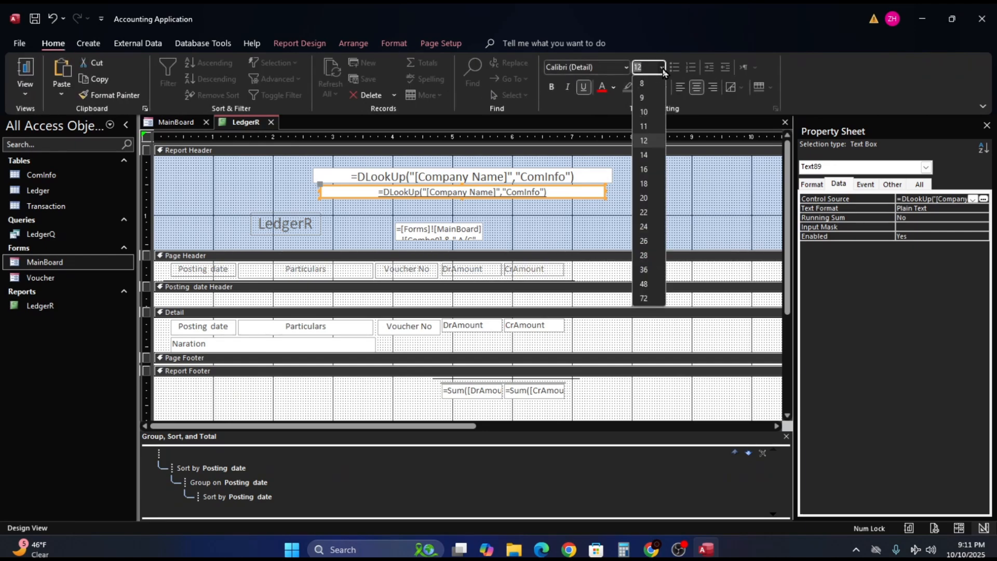
{"action": "left_click", "coordinate": [645, 156]}
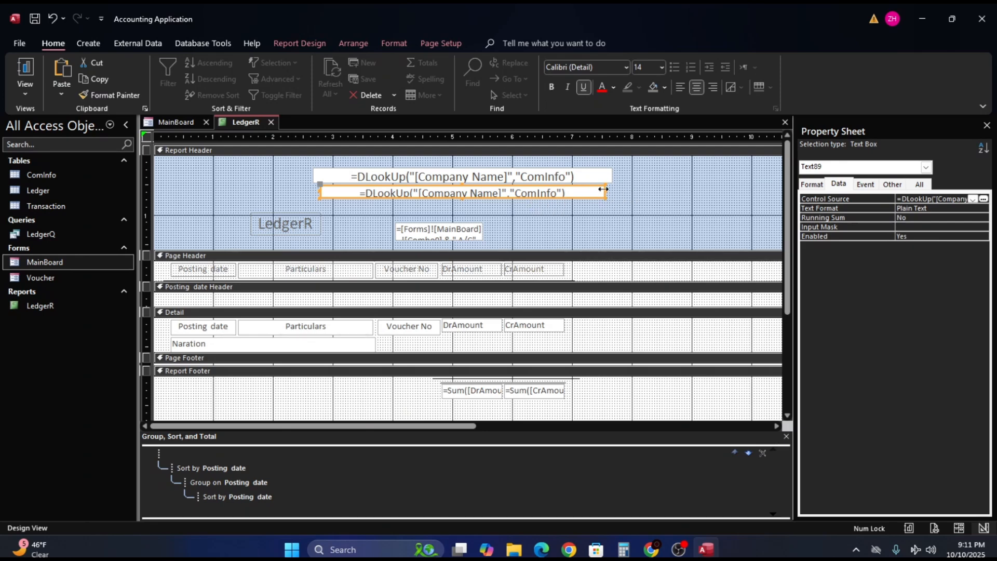
{"action": "left_click_drag", "start_coordinate": [605, 191], "coordinate": [596, 190]}
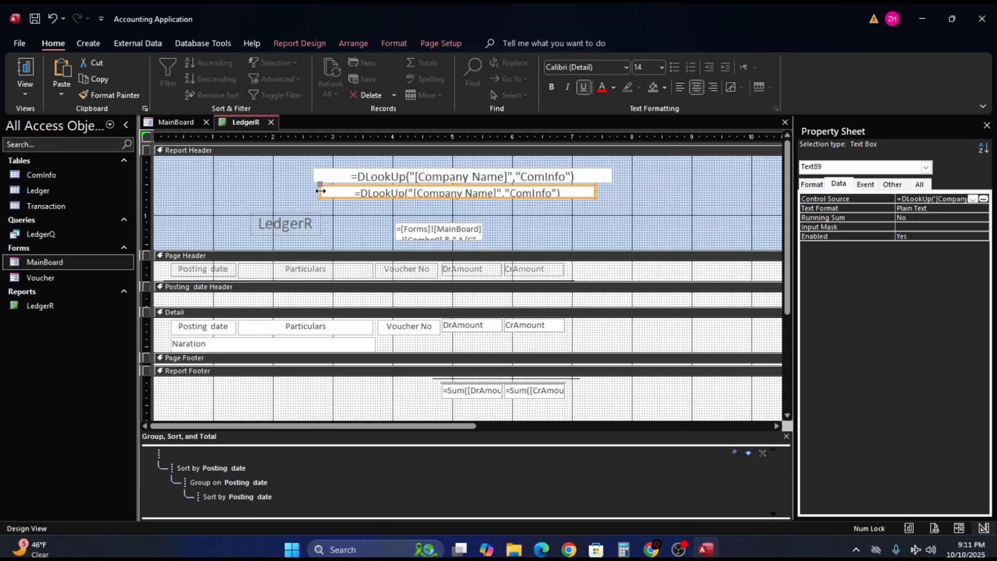
{"action": "left_click_drag", "start_coordinate": [320, 191], "coordinate": [324, 191]}
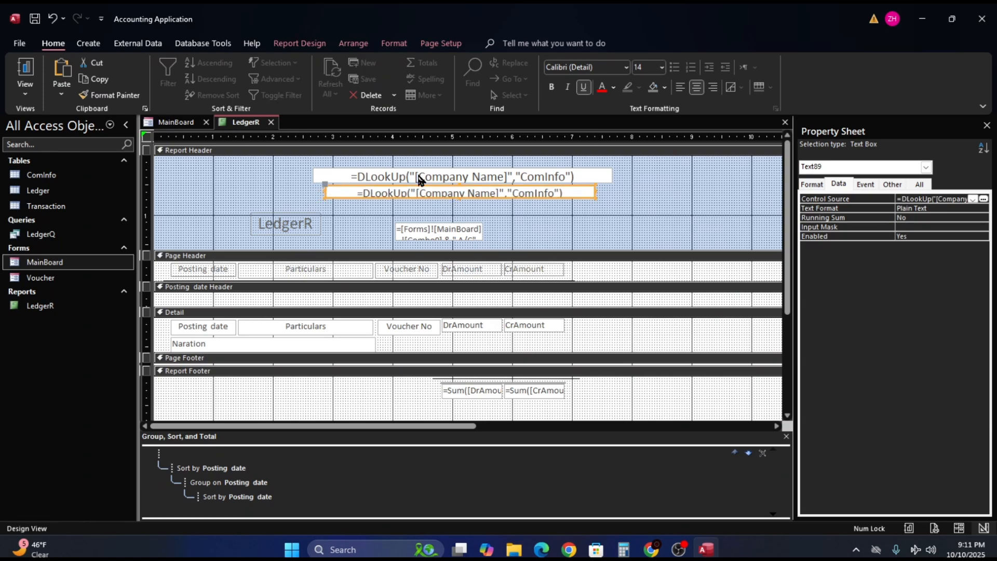
Set the upper company name text box to font size 18, and shift it slightly up with more height for the text.
{"action": "left_click", "coordinate": [440, 179]}
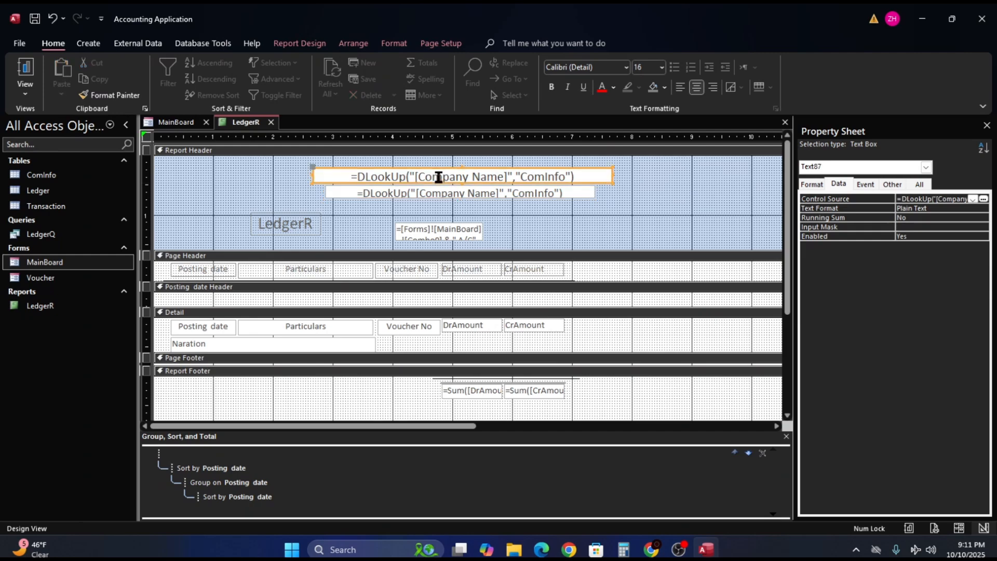
{"action": "left_click", "coordinate": [661, 68]}
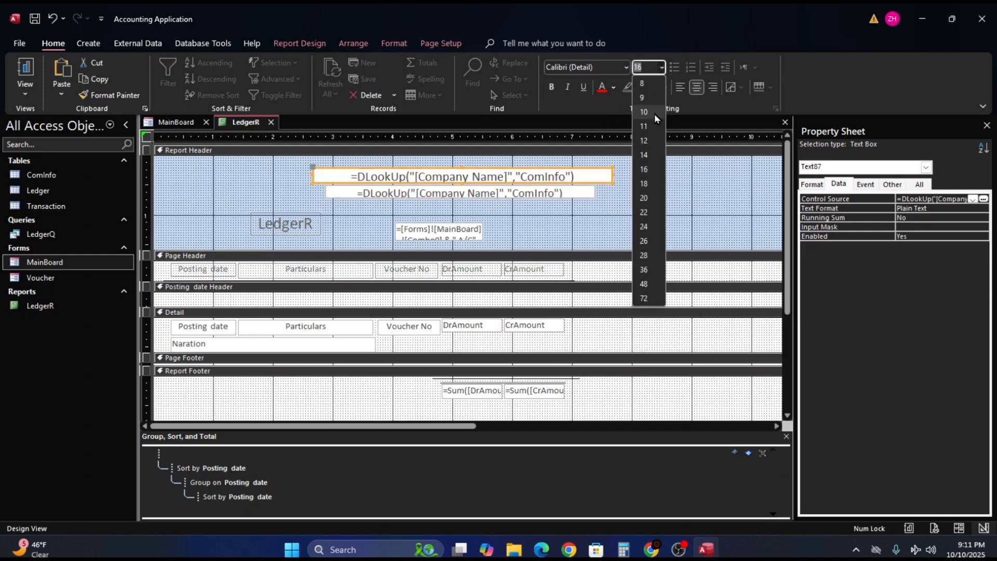
{"action": "left_click", "coordinate": [644, 183]}
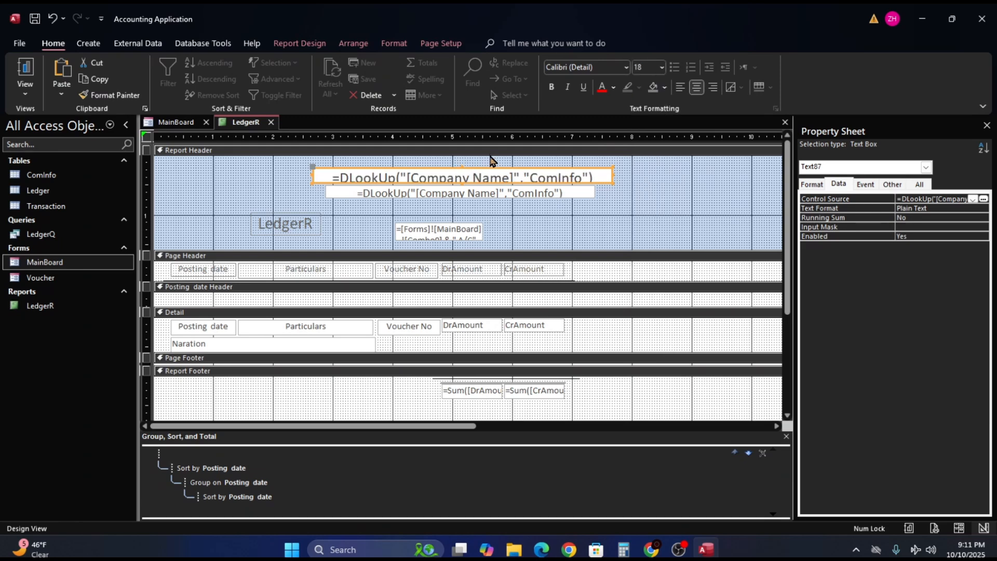
{"action": "left_click_drag", "start_coordinate": [492, 167], "coordinate": [491, 165]}
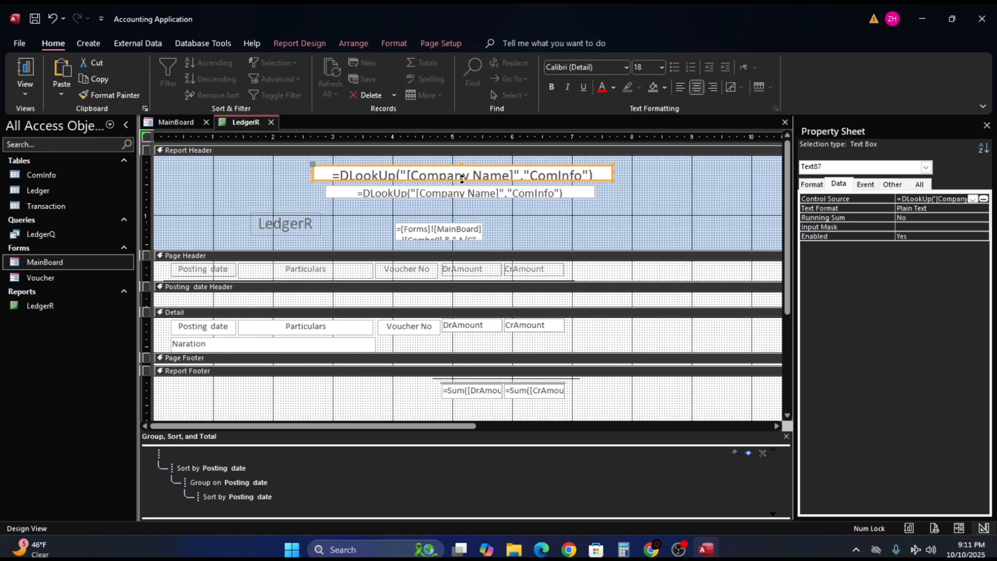
{"action": "left_click", "coordinate": [462, 178]}
{"action": "key", "text": "Escape"}
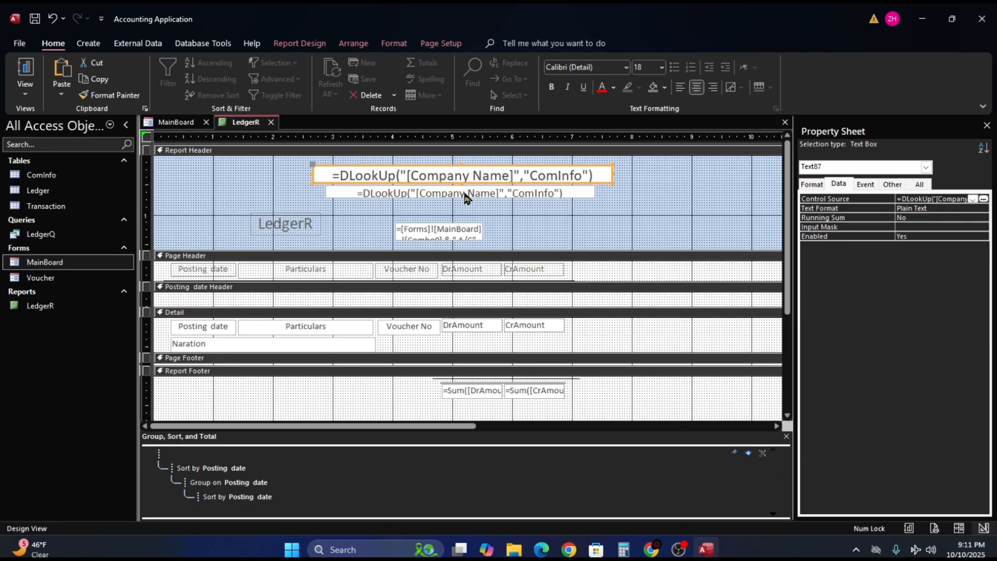
Nudge the lower company name text box up one step, directly beneath the upper one.
{"action": "left_click", "coordinate": [465, 195]}
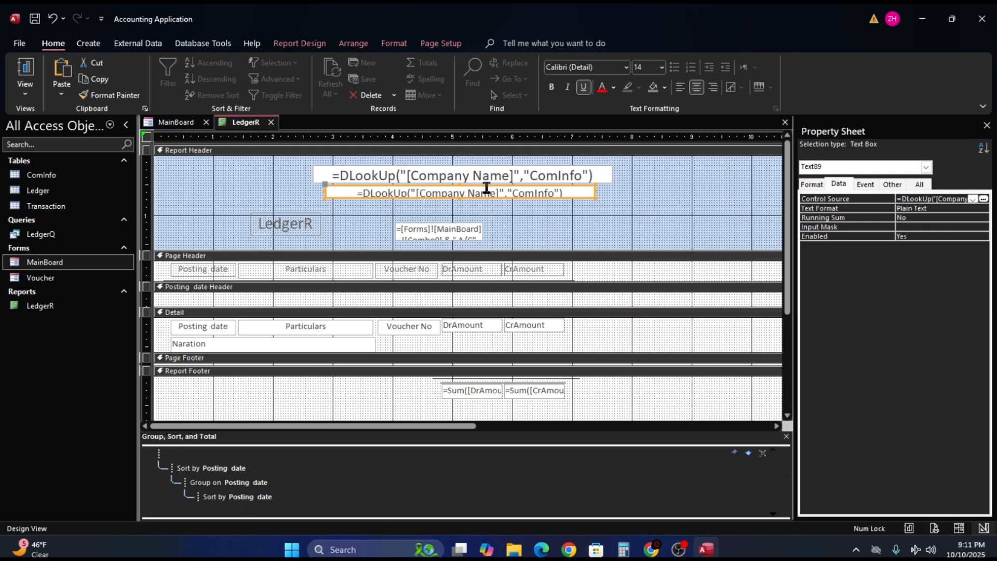
{"action": "key", "text": "Up"}
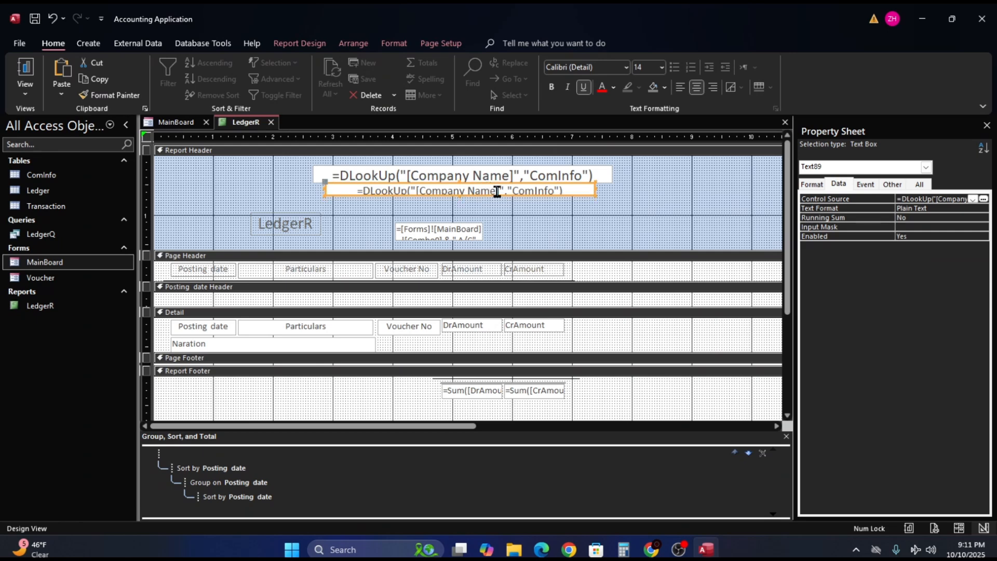
{"action": "left_click", "coordinate": [561, 200]}
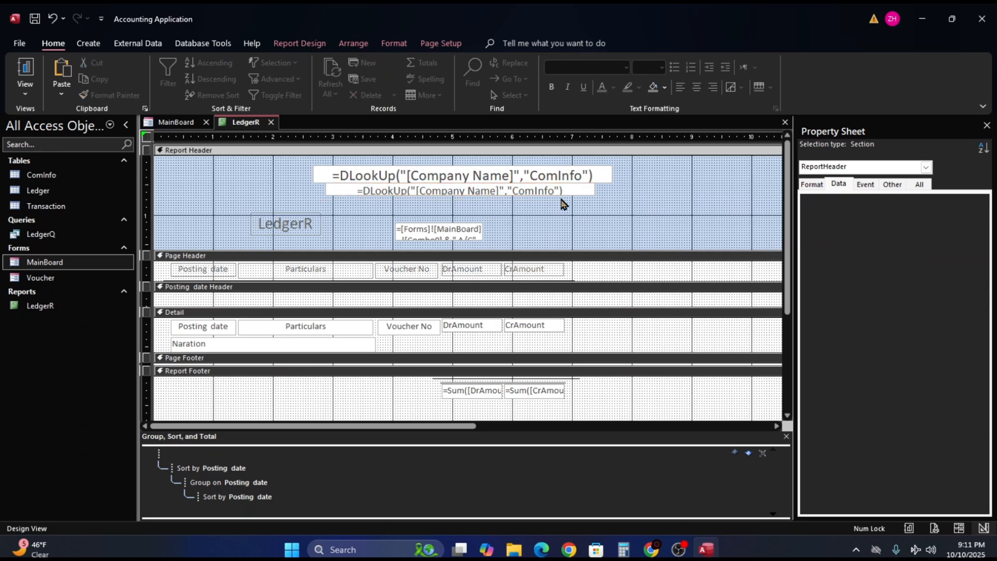
Show LedgerR in Report View and examine whether the company name fits its header text boxes.
{"action": "left_click", "coordinate": [24, 73]}
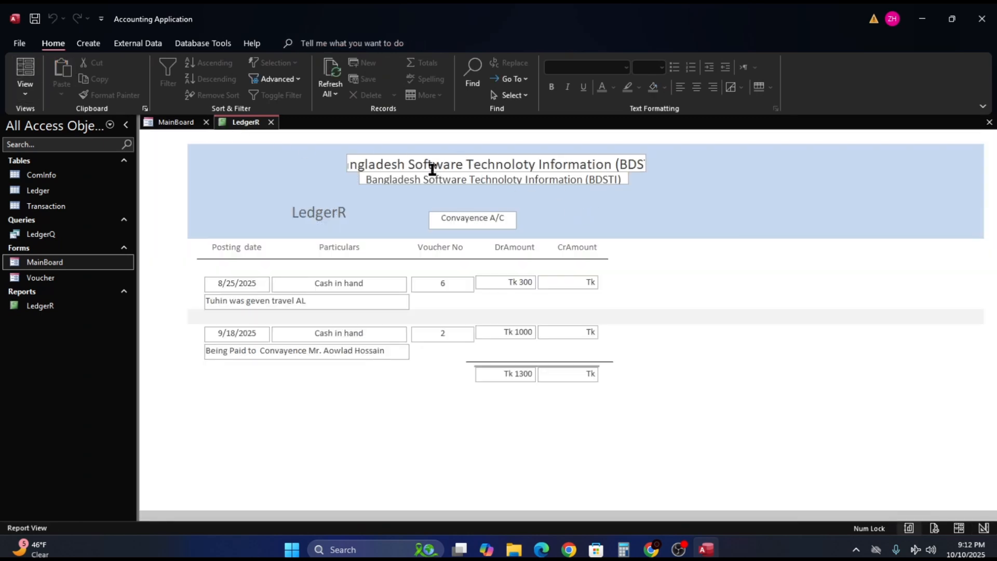
{"action": "left_click", "coordinate": [549, 165]}
{"action": "left_click_drag", "start_coordinate": [579, 164], "coordinate": [456, 165]}
{"action": "left_click", "coordinate": [587, 165]}
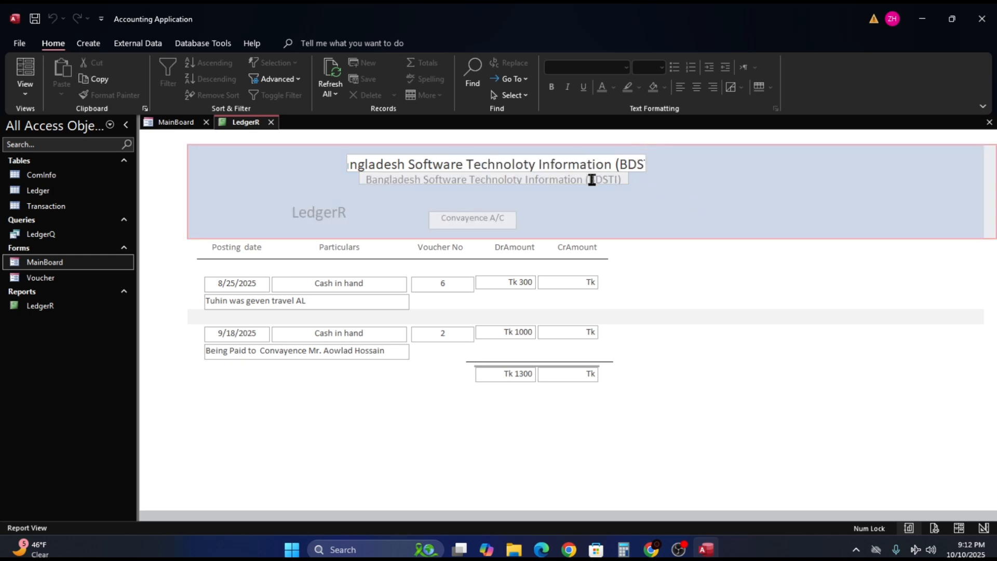
Return LedgerR to Design View and extend the upper company name text box slightly to the left.
{"action": "right_click", "coordinate": [671, 192]}
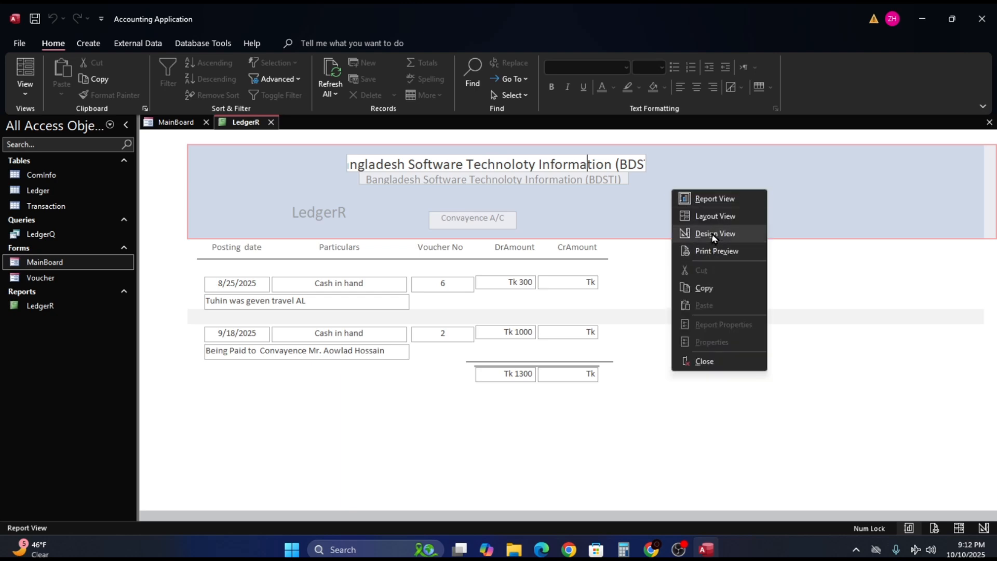
{"action": "left_click", "coordinate": [702, 234]}
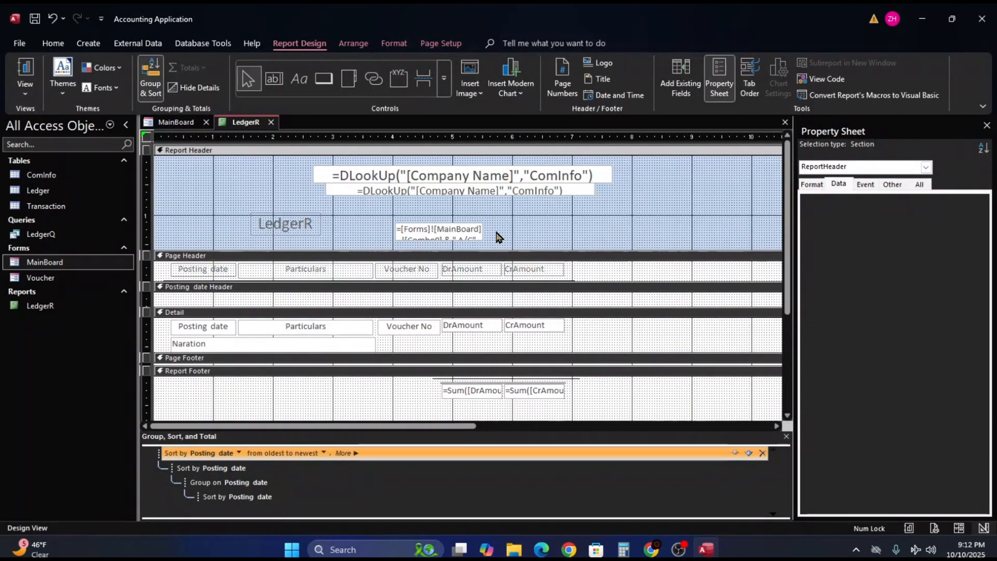
{"action": "left_click", "coordinate": [25, 65]}
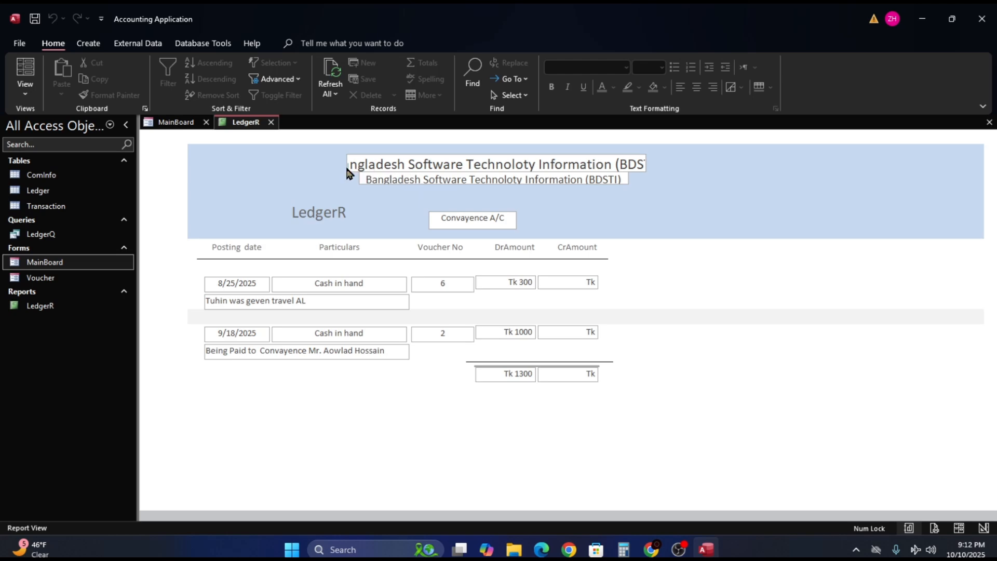
{"action": "right_click", "coordinate": [694, 212]}
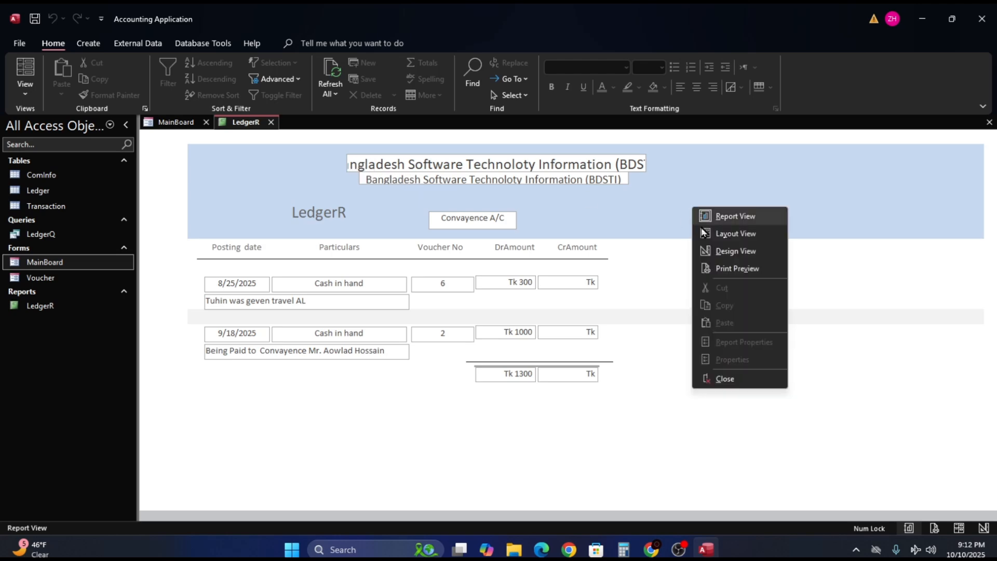
{"action": "left_click", "coordinate": [725, 251]}
{"action": "left_click", "coordinate": [336, 175]}
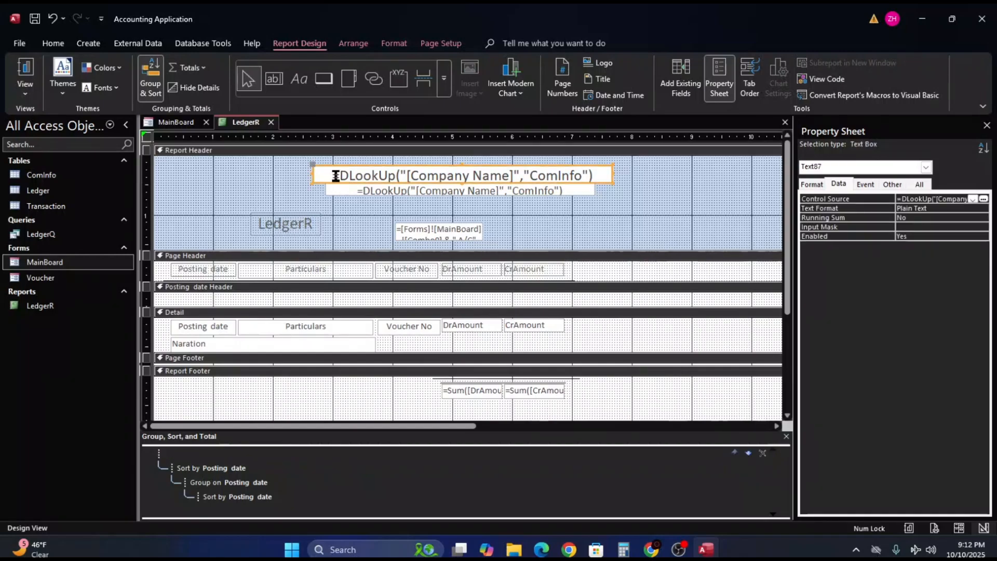
{"action": "mouse_move", "coordinate": [313, 175]}
{"action": "left_mouse_down"}
{"action": "mouse_move", "coordinate": [297, 175]}
{"action": "mouse_move", "coordinate": [321, 191]}
{"action": "left_mouse_up"}
Widen the lower company name text box slightly on both sides, keeping it centred beneath the upper one.
{"action": "left_click", "coordinate": [350, 193]}
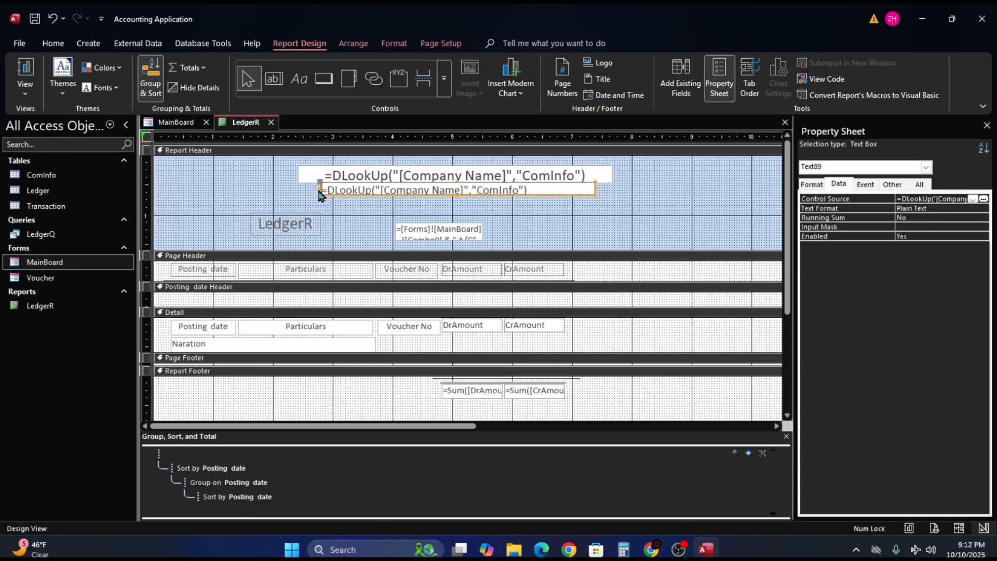
{"action": "left_click", "coordinate": [601, 191]}
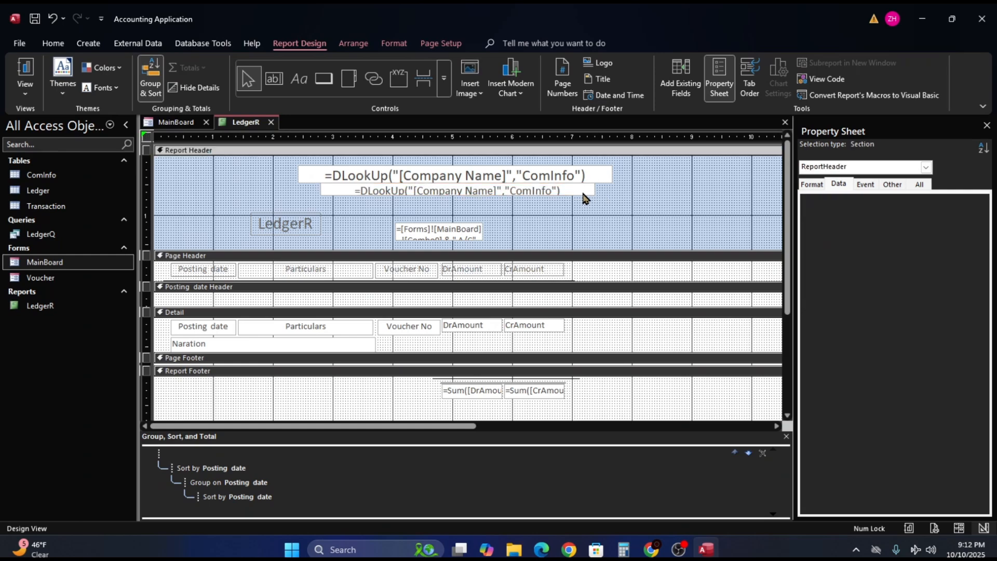
{"action": "left_click", "coordinate": [583, 195]}
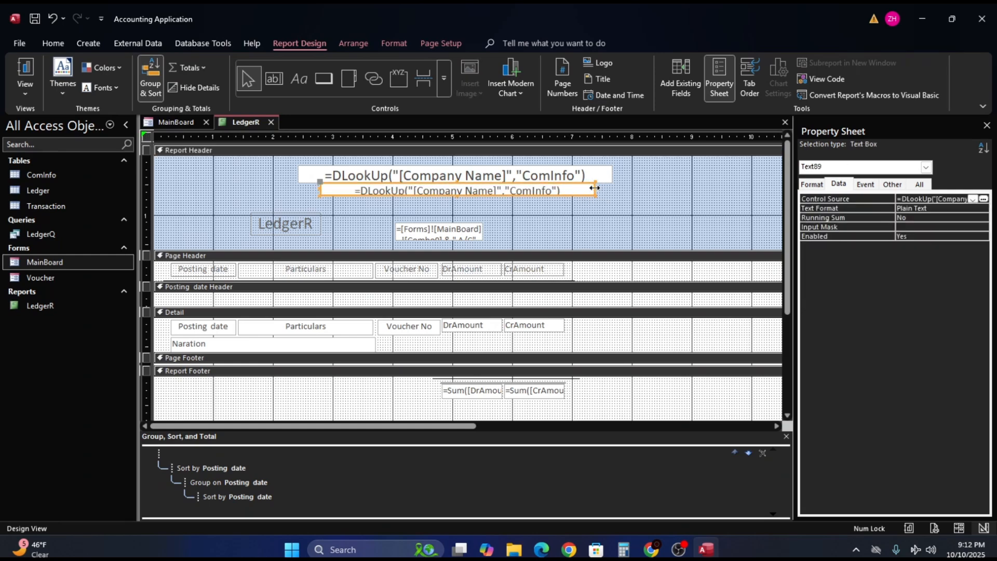
{"action": "left_click", "coordinate": [594, 188]}
{"action": "left_click", "coordinate": [601, 189]}
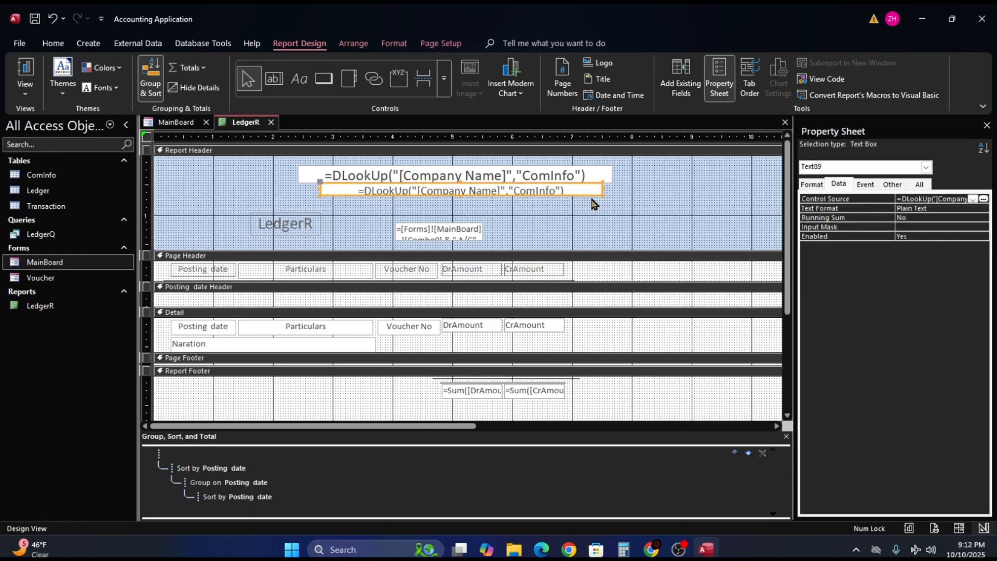
{"action": "left_click_drag", "start_coordinate": [319, 189], "coordinate": [315, 189]}
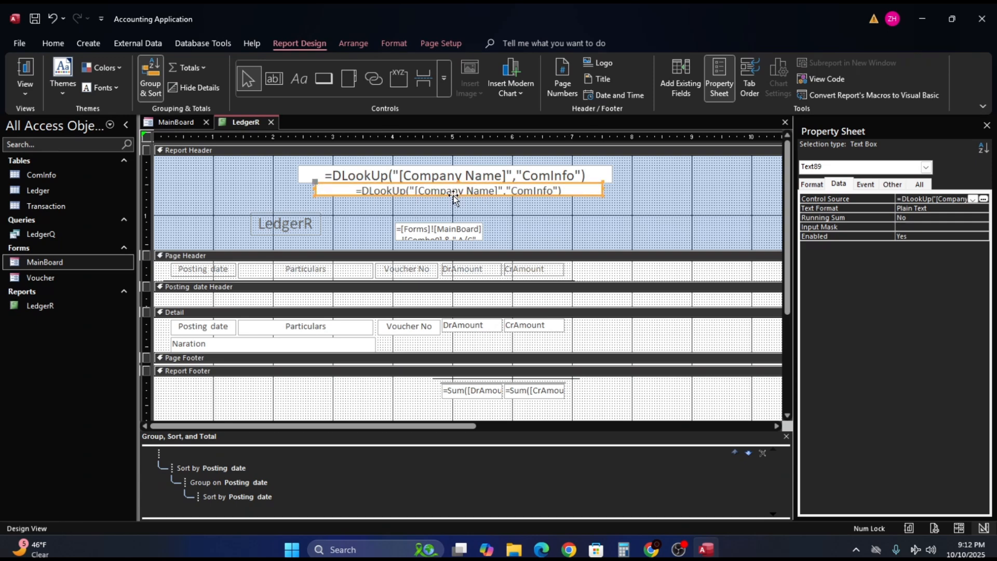
Change the lower header text box's expression to =DLookUp("[Address]","ComInfo").
{"action": "left_click", "coordinate": [495, 189]}
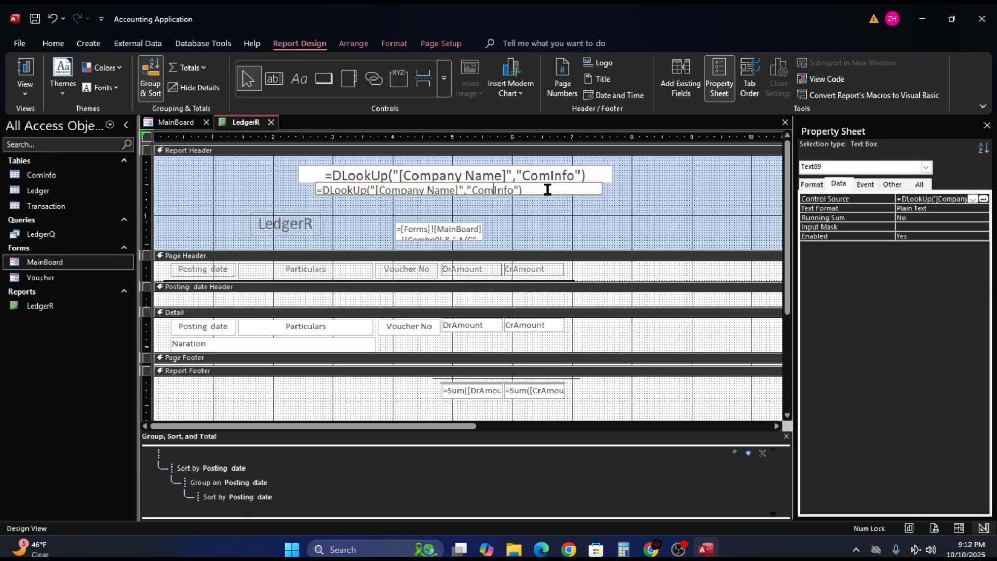
{"action": "left_click", "coordinate": [455, 191]}
{"action": "key", "text": "BackSpace"}
{"action": "key", "text": "BackSpace"}
{"action": "key", "text": "BackSpace"}
{"action": "key", "text": "BackSpace"}
{"action": "key", "text": "BackSpace"}
{"action": "key", "text": "BackSpace"}
{"action": "key", "text": "BackSpace"}
{"action": "key", "text": "BackSpace"}
{"action": "key", "text": "BackSpace"}
{"action": "key", "text": "BackSpace"}
{"action": "key", "text": "BackSpace"}
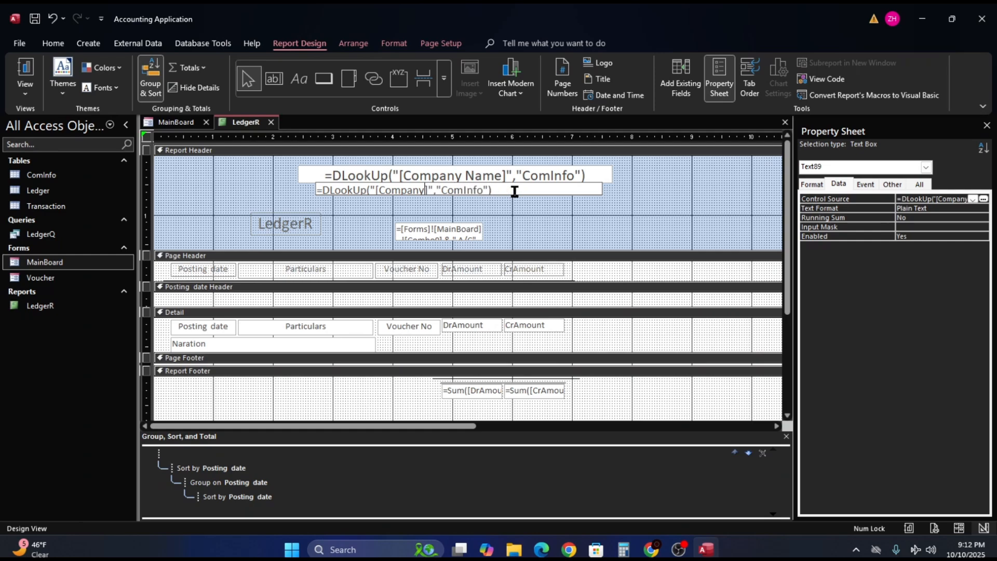
{"action": "key", "text": "BackSpace"}
{"action": "key", "text": "BackSpace"}
{"action": "key", "text": "BackSpace"}
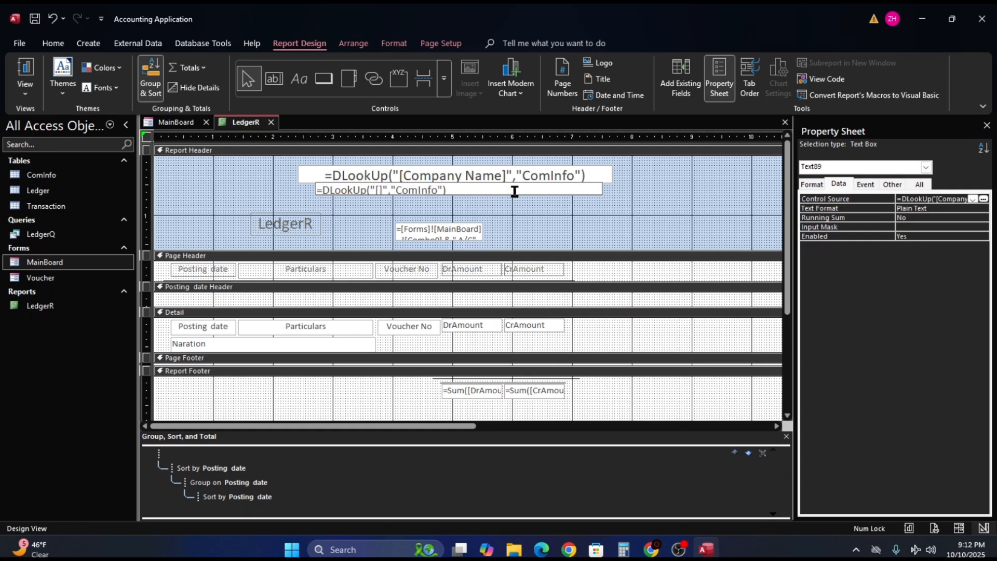
{"action": "type", "text": "[Addr"}
{"action": "type", "text": "ess]"}
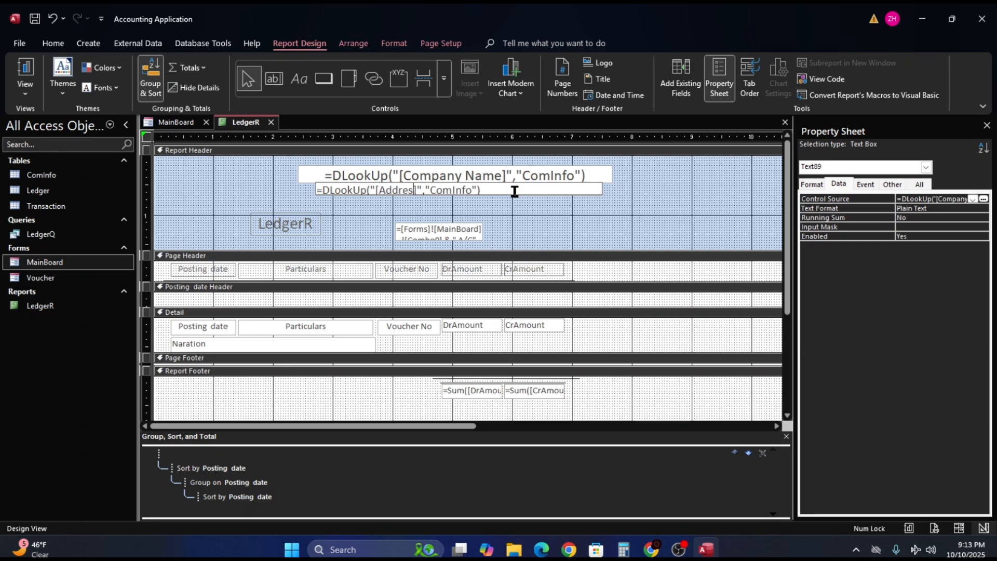
{"action": "left_click", "coordinate": [583, 209]}
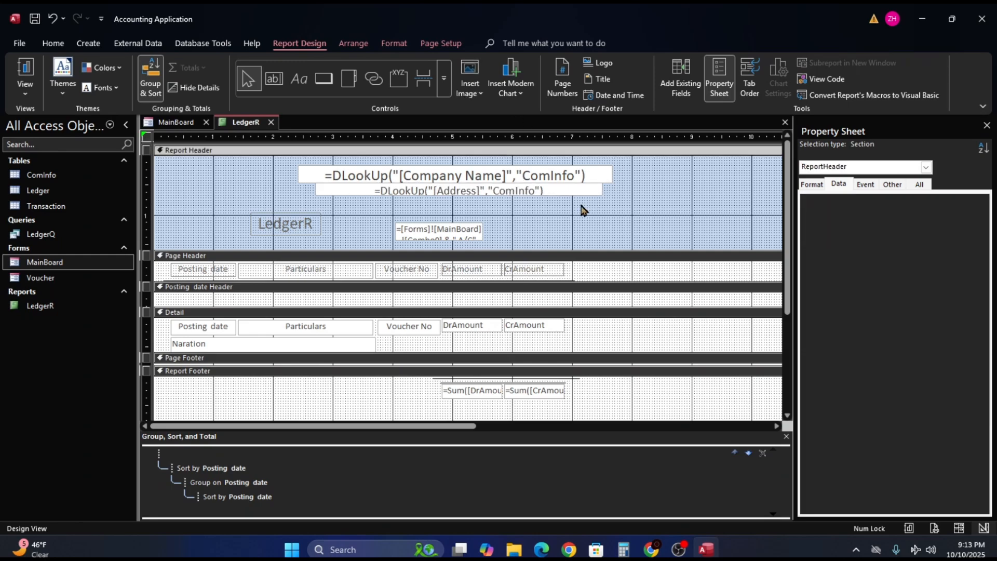
Check the header in Report View and, back in Design View, widen the company name text box on both sides.
{"action": "left_click", "coordinate": [29, 63]}
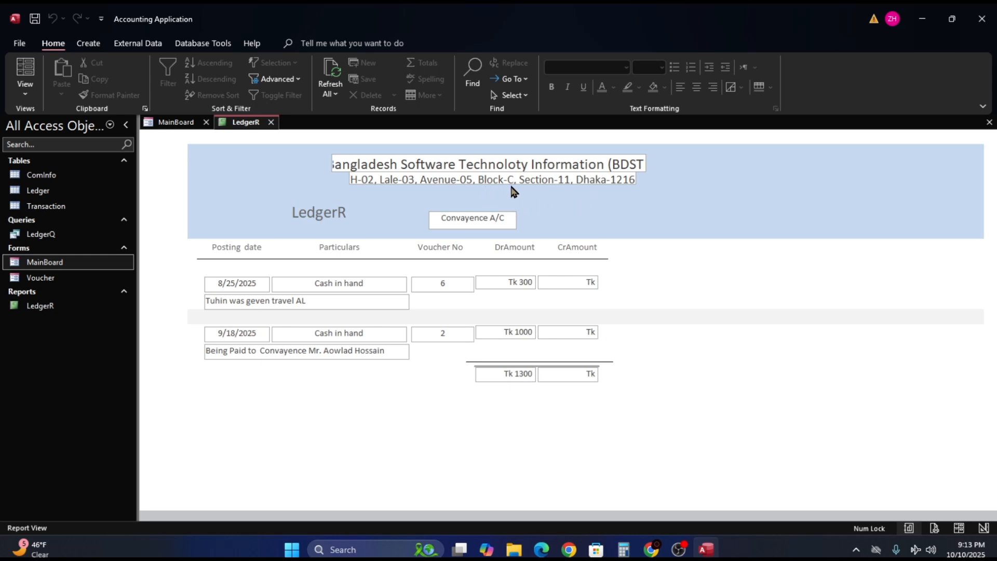
{"action": "right_click", "coordinate": [624, 198]}
{"action": "left_click", "coordinate": [660, 244]}
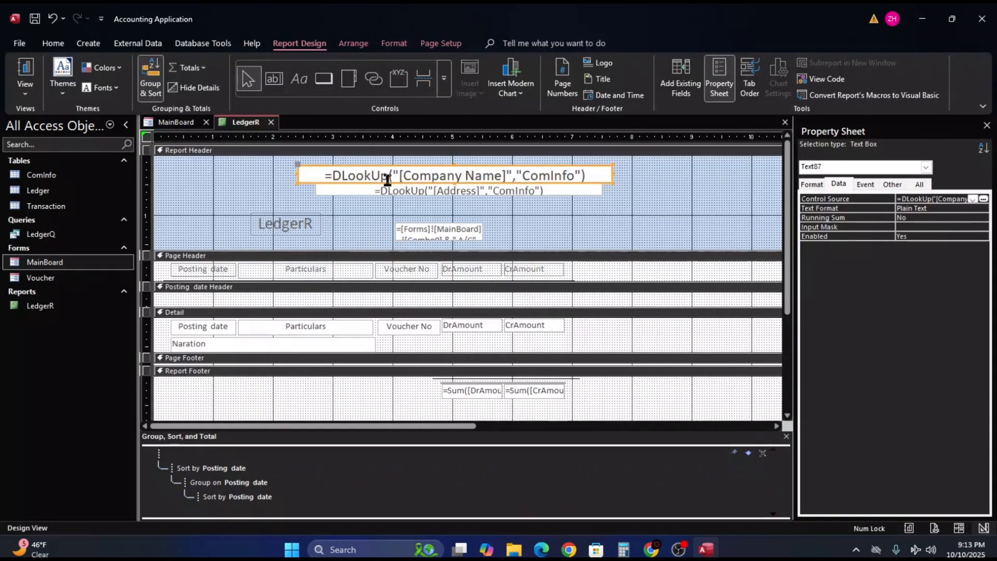
{"action": "left_click", "coordinate": [292, 175]}
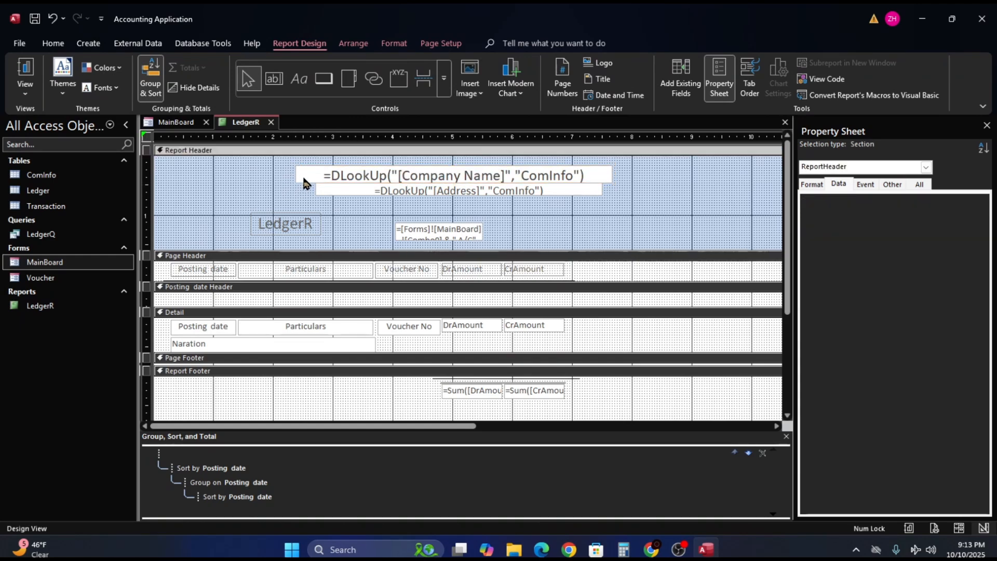
{"action": "left_click", "coordinate": [300, 176]}
{"action": "left_click_drag", "start_coordinate": [296, 175], "coordinate": [285, 174]}
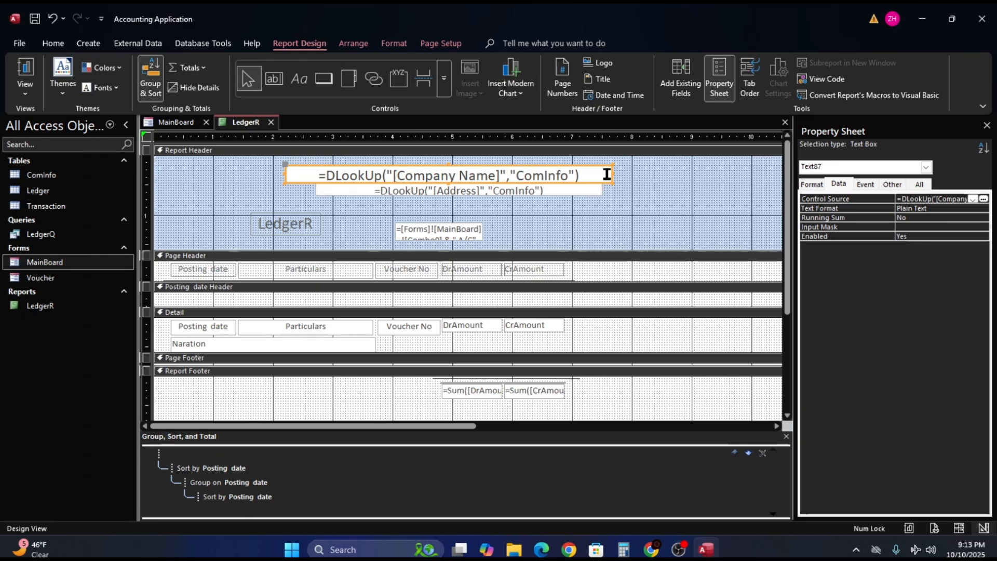
{"action": "left_click_drag", "start_coordinate": [613, 172], "coordinate": [617, 172]}
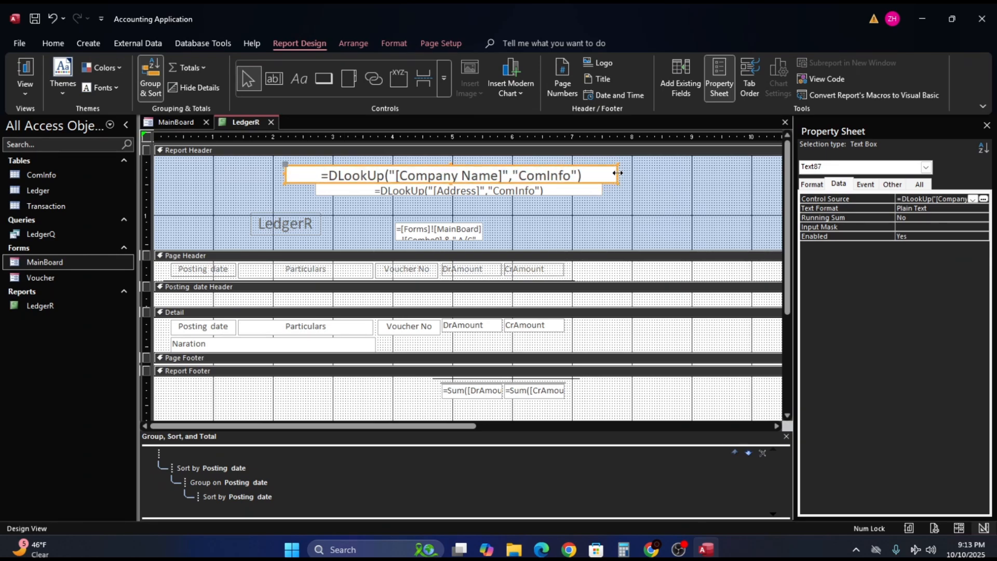
{"action": "left_click", "coordinate": [539, 209]}
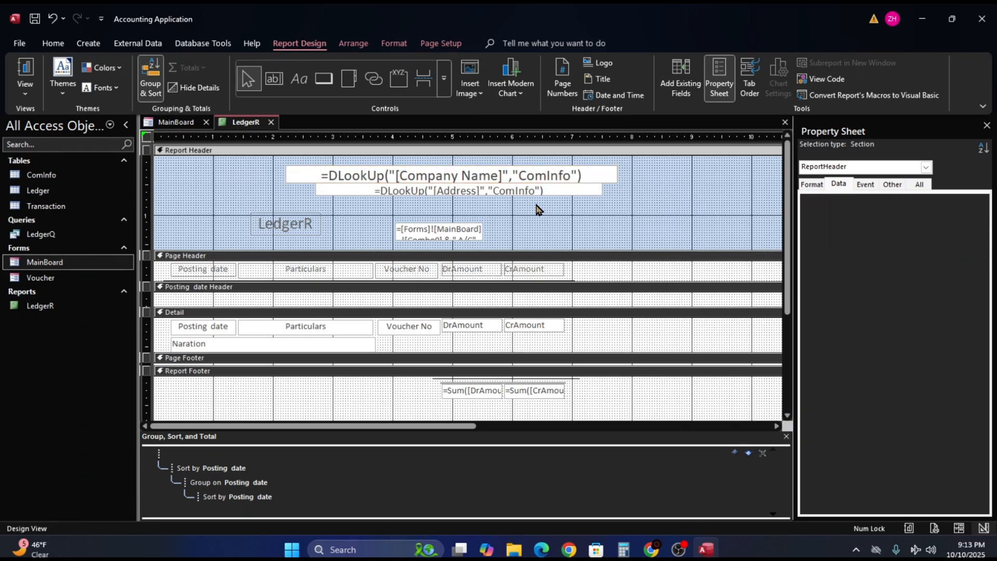
Examine in Report View whether the company name and address fit their text boxes, and return to Design View.
{"action": "left_click", "coordinate": [23, 59]}
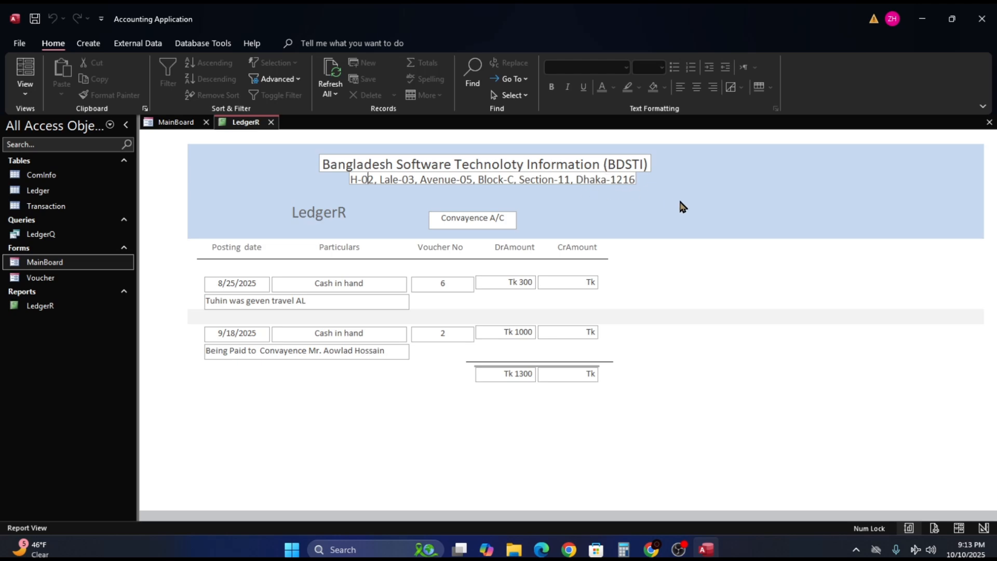
{"action": "right_click", "coordinate": [784, 172]}
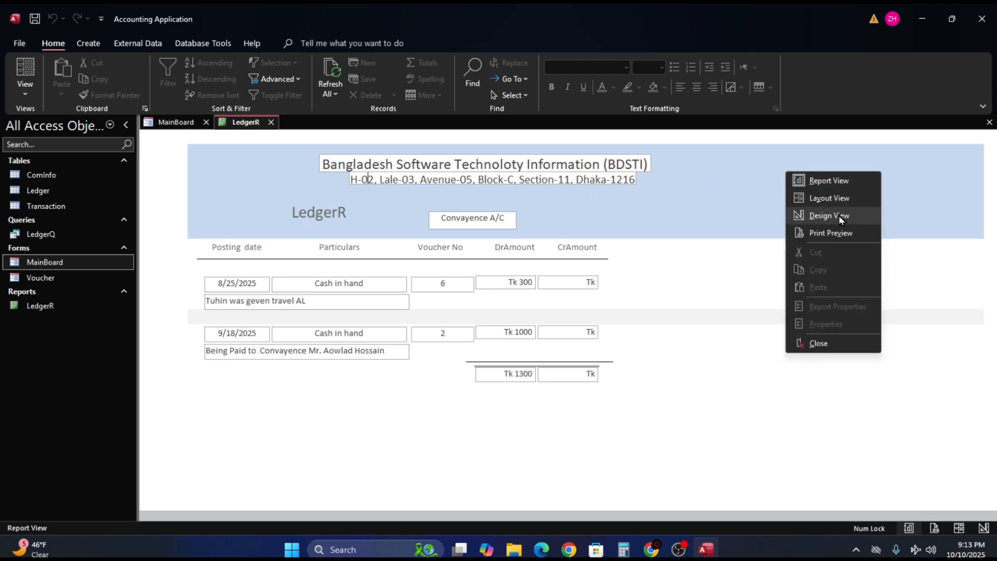
{"action": "left_click", "coordinate": [839, 215]}
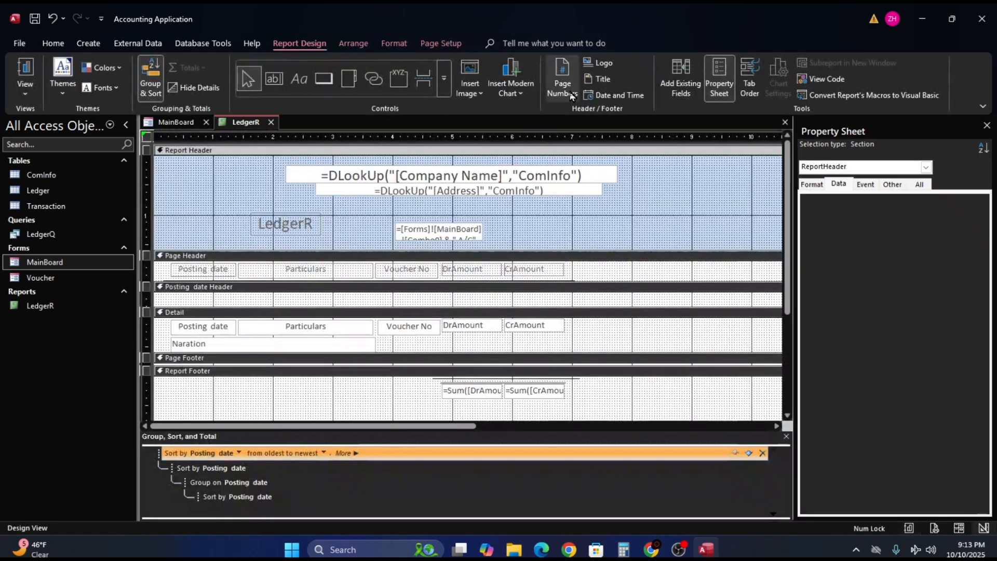
{"action": "left_click", "coordinate": [178, 185]}
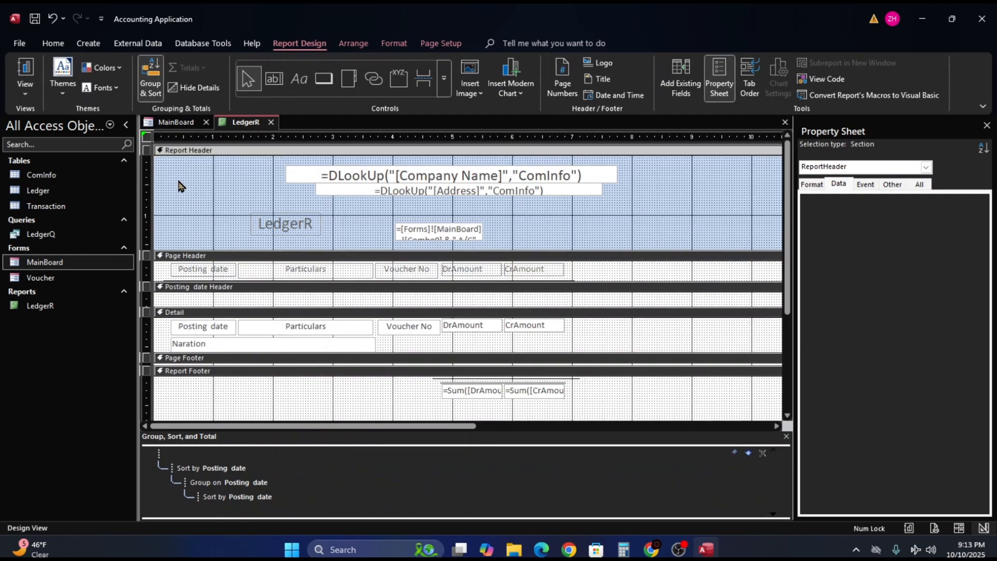
Insert the channels4_profile picture from Pictures > Screenshots as the report header's logo, enlarge it and shift it slightly inward from the corner.
{"action": "left_click", "coordinate": [592, 64]}
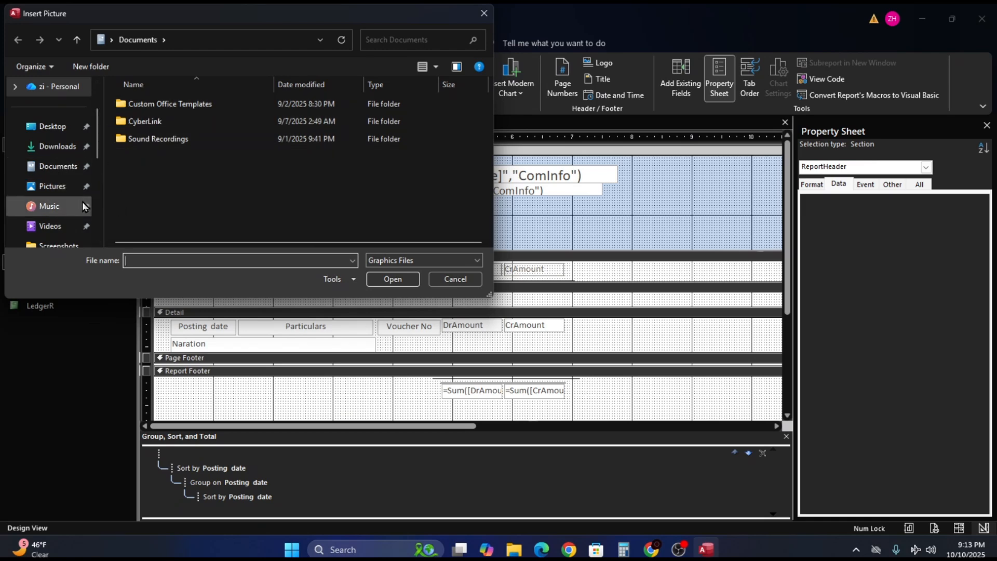
{"action": "scroll", "coordinate": [84, 206], "scroll_direction": "down", "scroll_amount": 1}
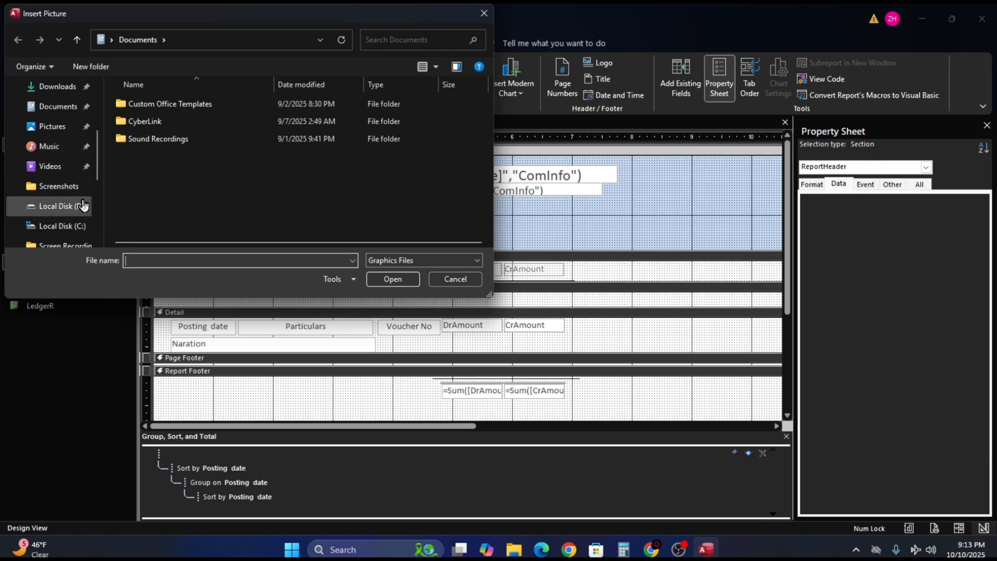
{"action": "left_click", "coordinate": [37, 127]}
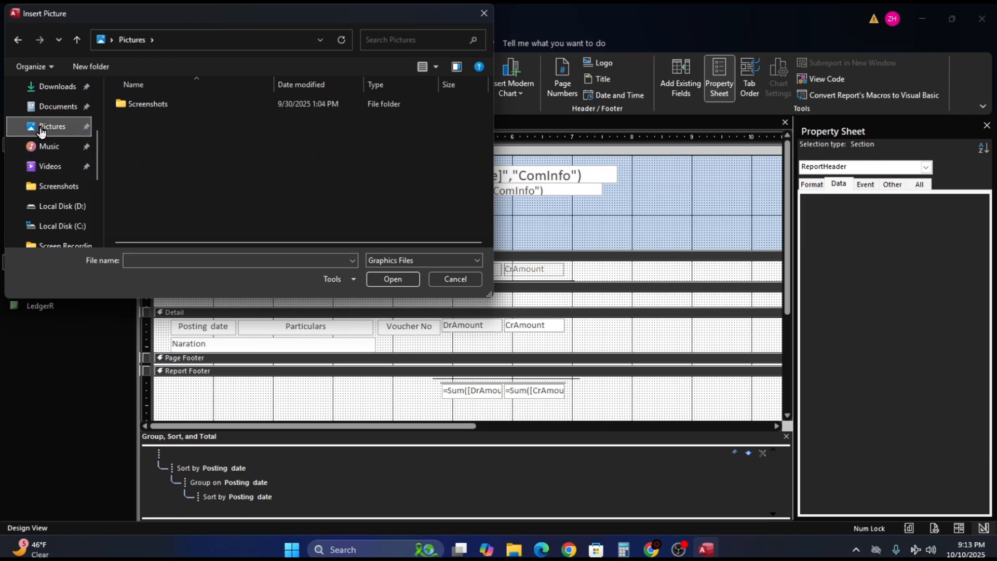
{"action": "double_click", "coordinate": [120, 105]}
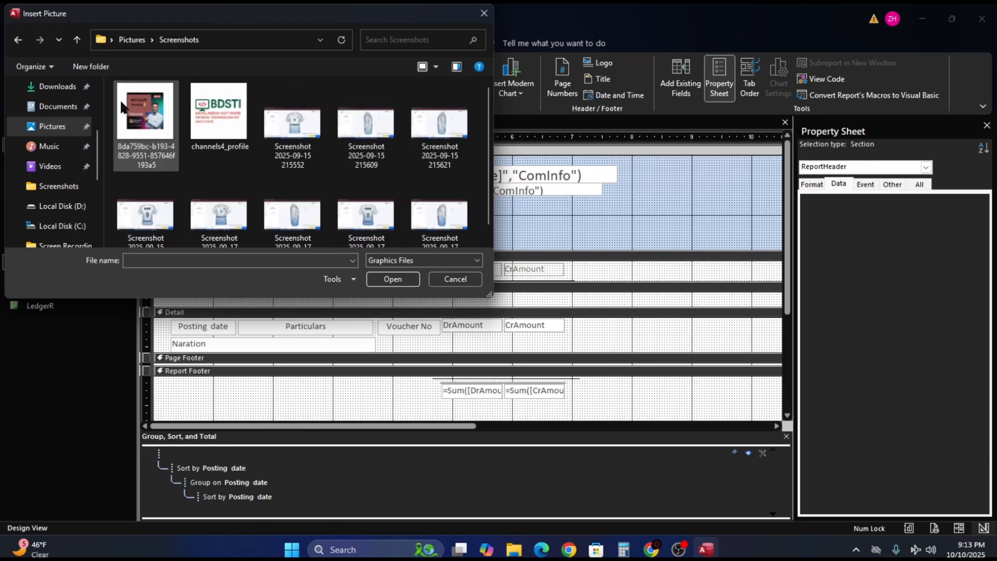
{"action": "double_click", "coordinate": [228, 112]}
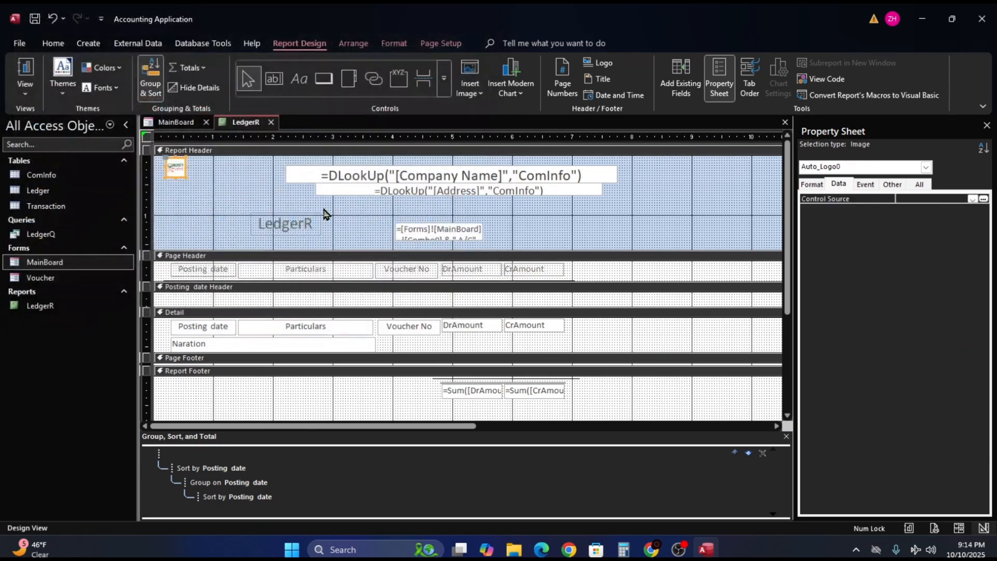
{"action": "left_click_drag", "start_coordinate": [184, 166], "coordinate": [195, 188]}
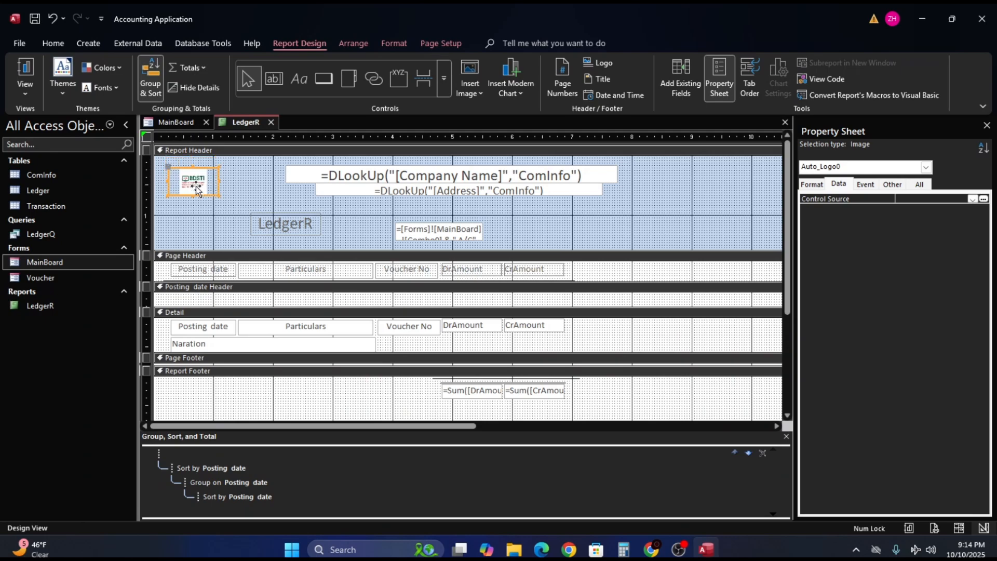
Move the LedgerR title label to just beneath the logo in the report header.
{"action": "left_click", "coordinate": [296, 227]}
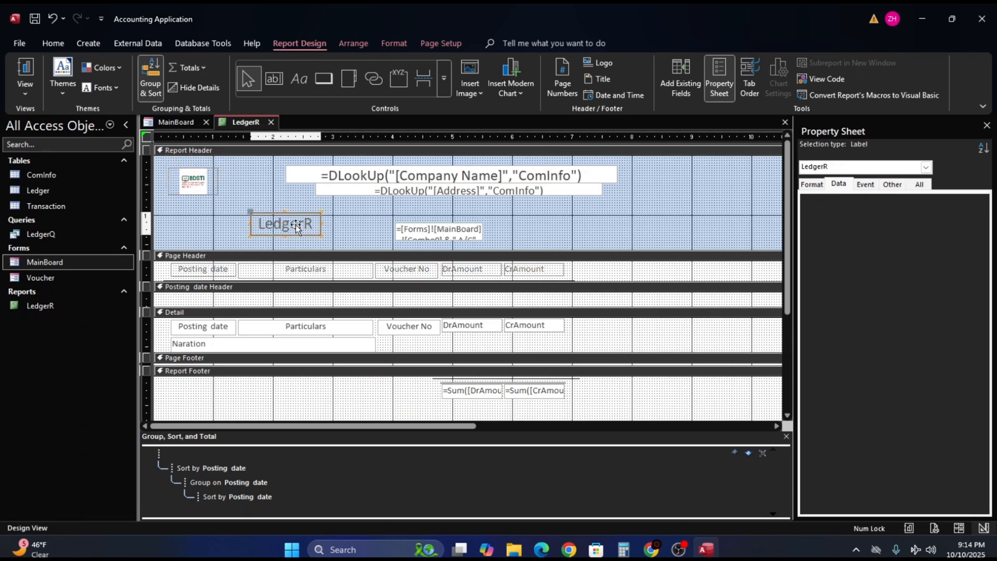
{"action": "left_click_drag", "start_coordinate": [296, 227], "coordinate": [234, 213]}
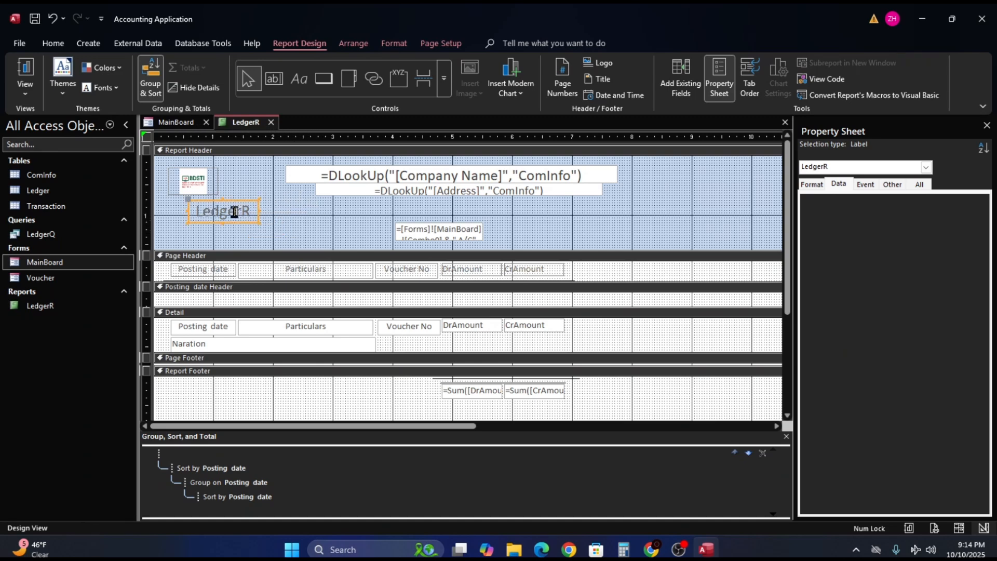
{"action": "left_click", "coordinate": [437, 231]}
{"action": "left_click", "coordinate": [552, 217]}
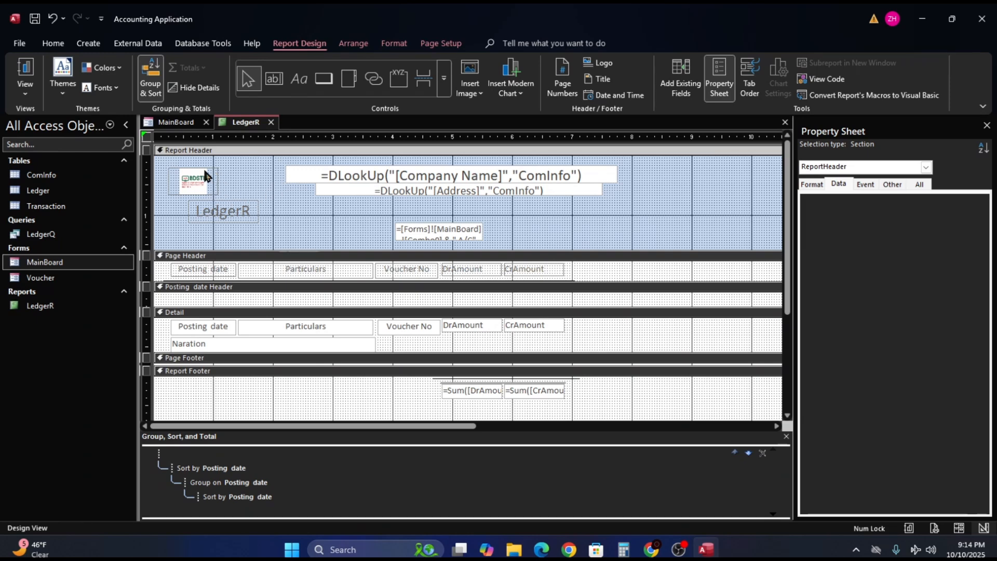
Select all controls in the report header, including the logo and title, and set their Border Style to Transparent.
{"action": "left_click_drag", "start_coordinate": [166, 172], "coordinate": [657, 246]}
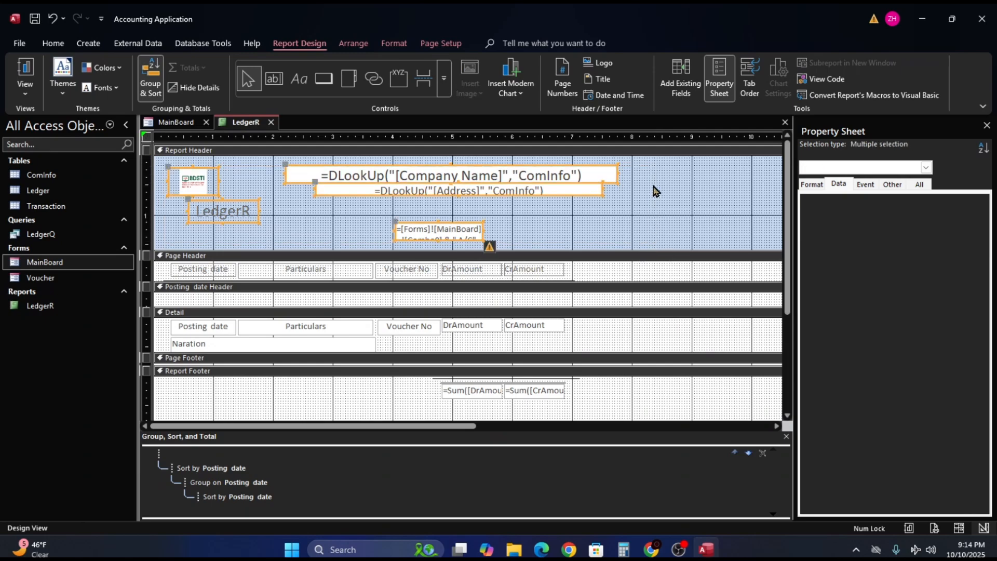
{"action": "left_click", "coordinate": [714, 76]}
{"action": "left_click", "coordinate": [715, 78]}
{"action": "left_click", "coordinate": [811, 186]}
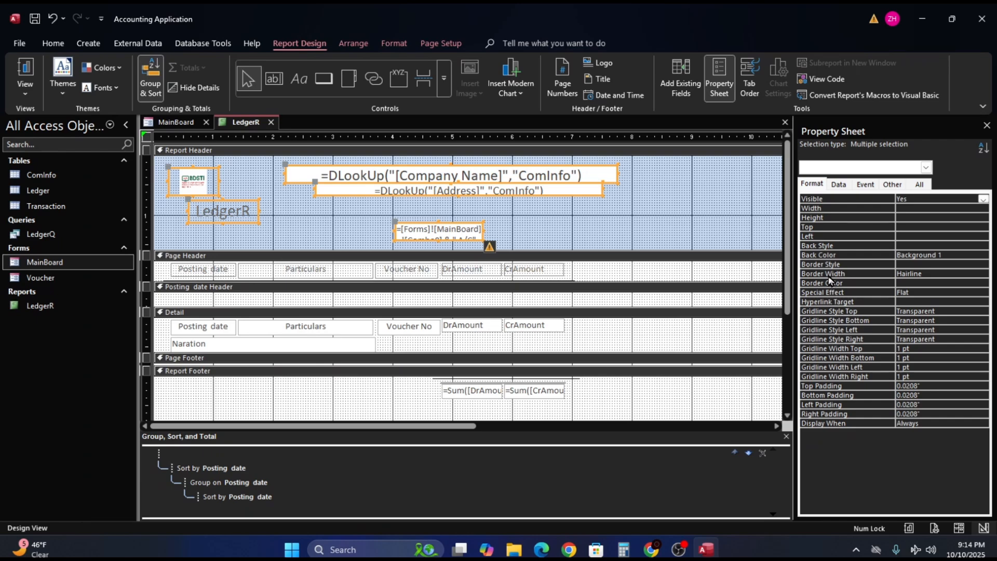
{"action": "left_click", "coordinate": [942, 264]}
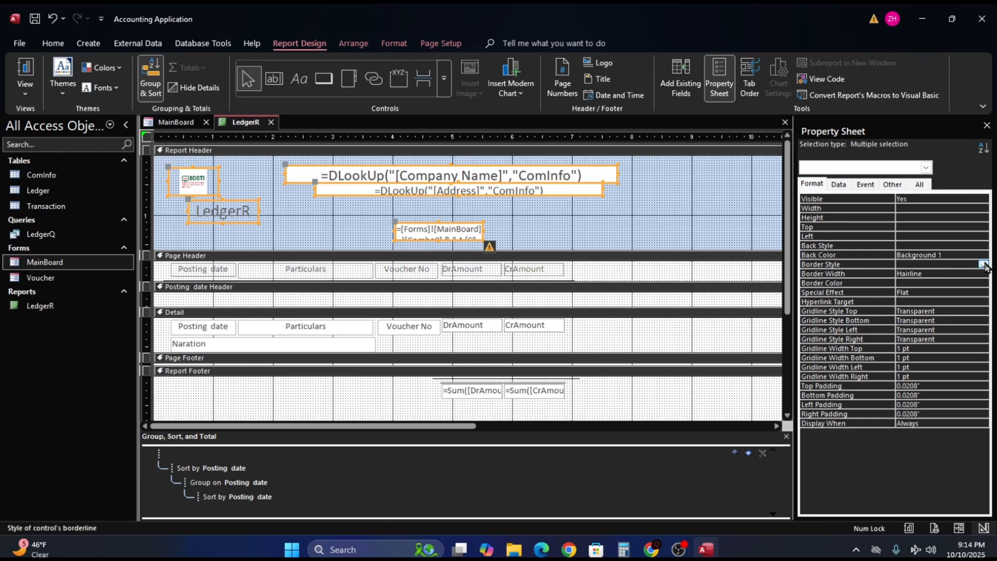
{"action": "left_click", "coordinate": [982, 265]}
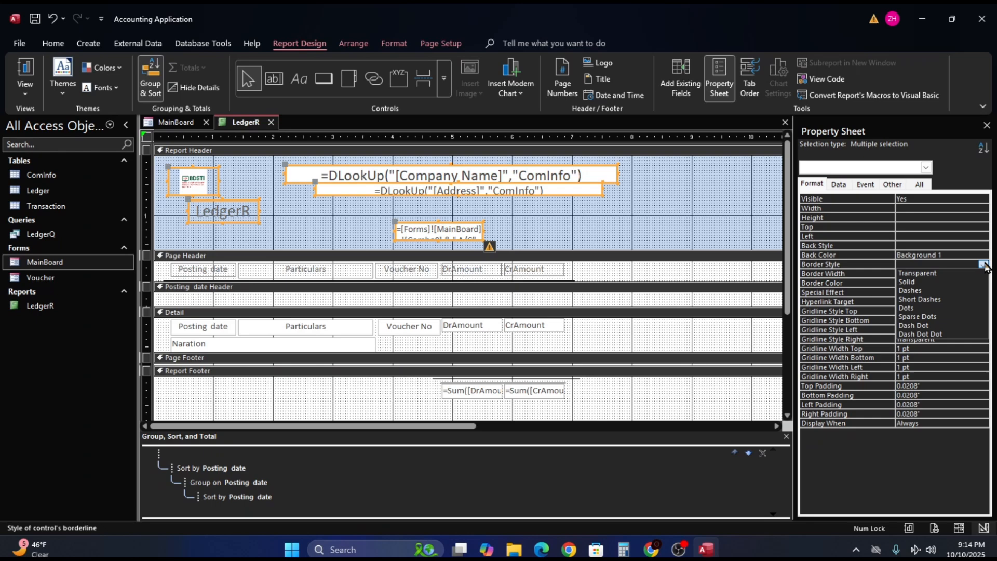
{"action": "left_click", "coordinate": [955, 275]}
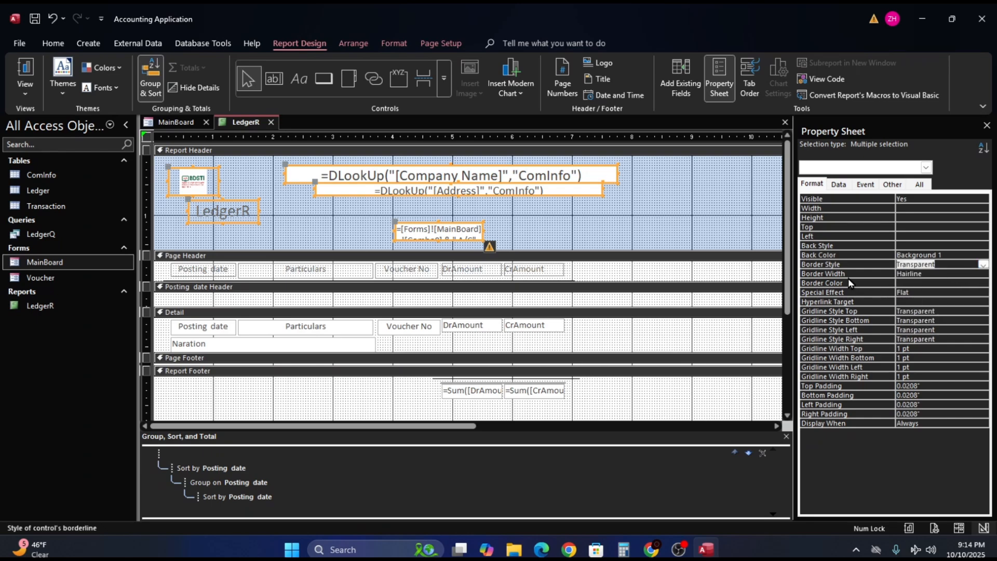
Set the Border Color of the selected report header controls to Alternate Row.
{"action": "left_click", "coordinate": [965, 253]}
{"action": "left_click", "coordinate": [972, 255]}
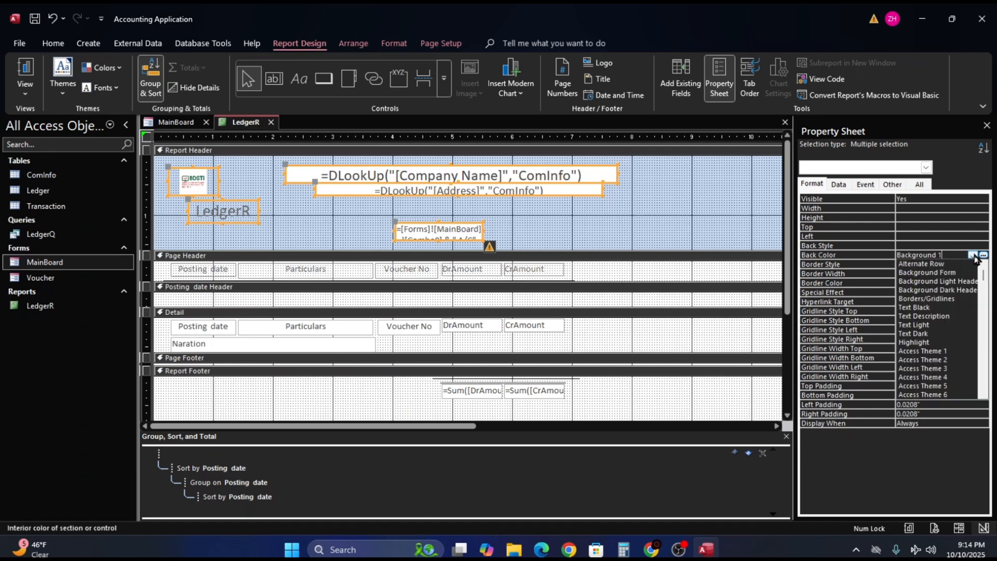
{"action": "left_click", "coordinate": [973, 255]}
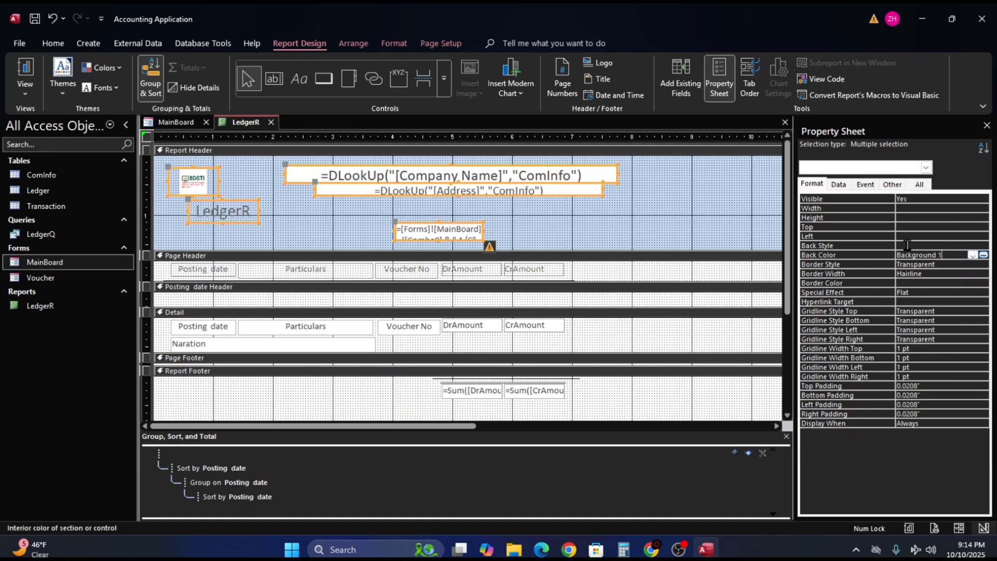
{"action": "left_click", "coordinate": [936, 274]}
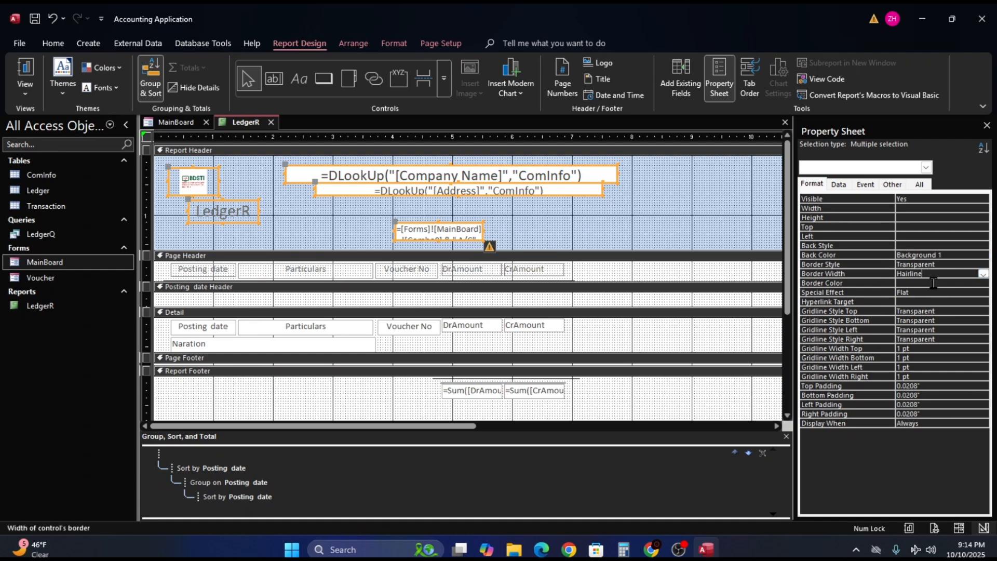
{"action": "left_click", "coordinate": [933, 281]}
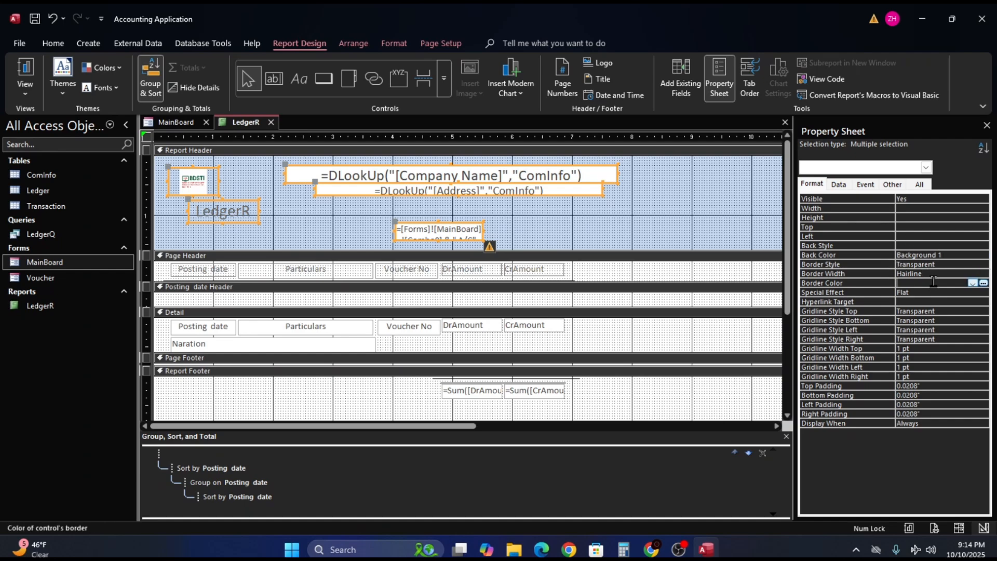
{"action": "left_click", "coordinate": [972, 283]}
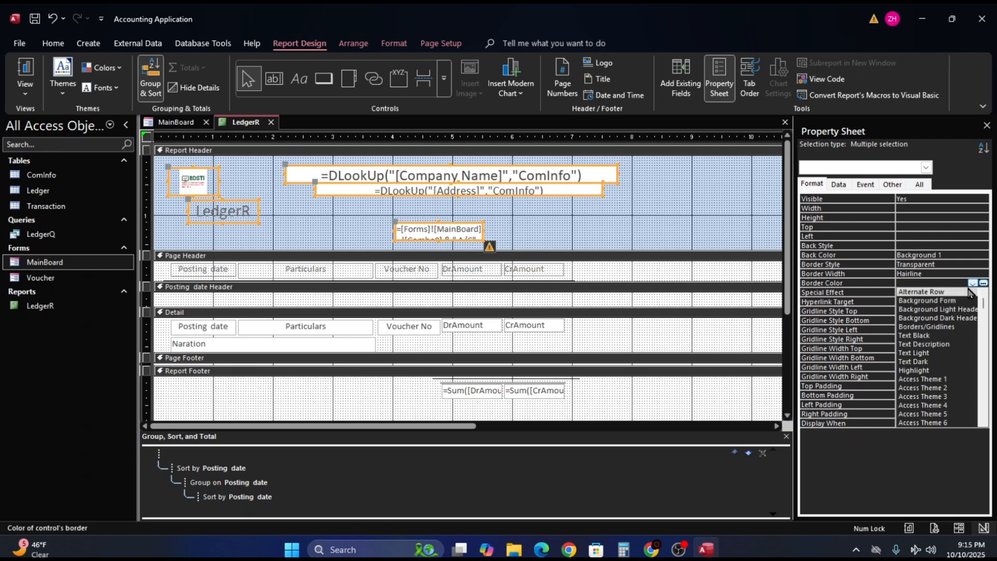
{"action": "left_click", "coordinate": [967, 292]}
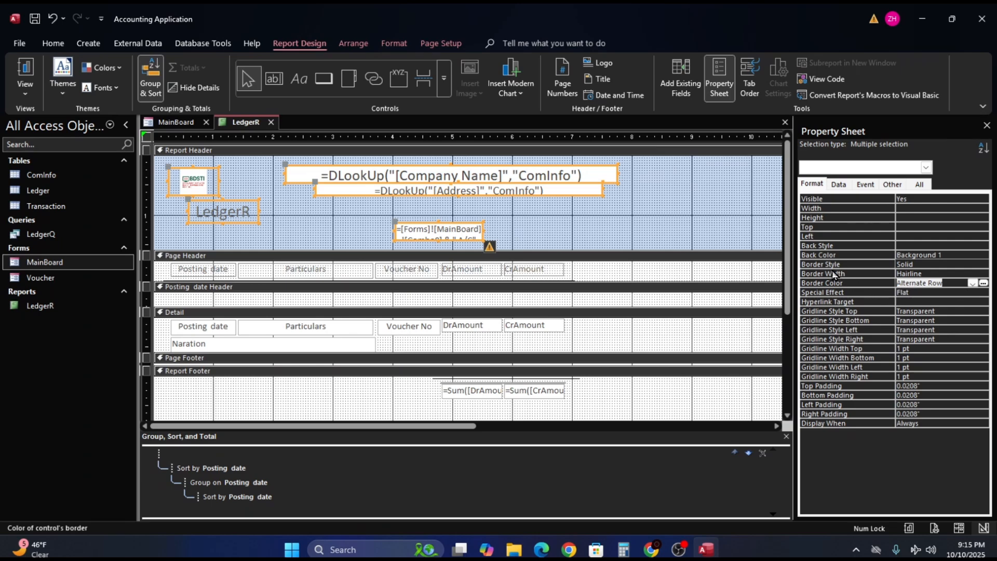
Set the Border Style of the selected header controls back to Transparent and deselect them.
{"action": "left_click", "coordinate": [930, 265]}
{"action": "left_click", "coordinate": [983, 265]}
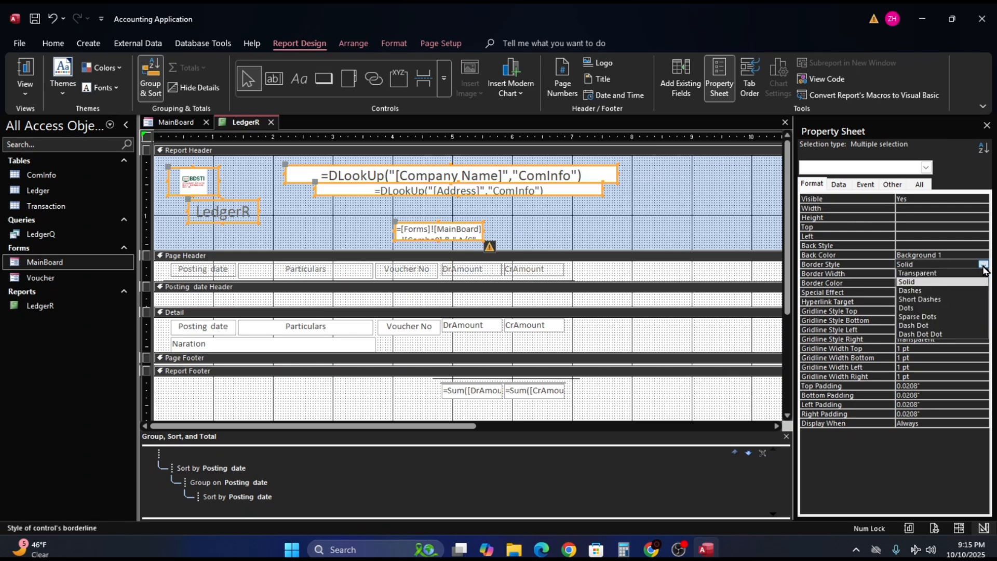
{"action": "left_click", "coordinate": [960, 273]}
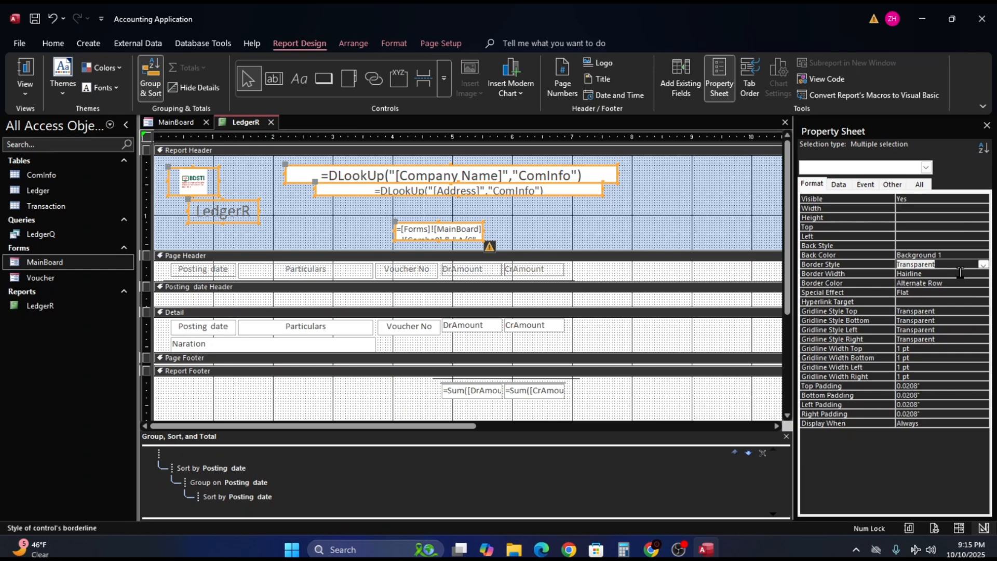
{"action": "left_click", "coordinate": [616, 223]}
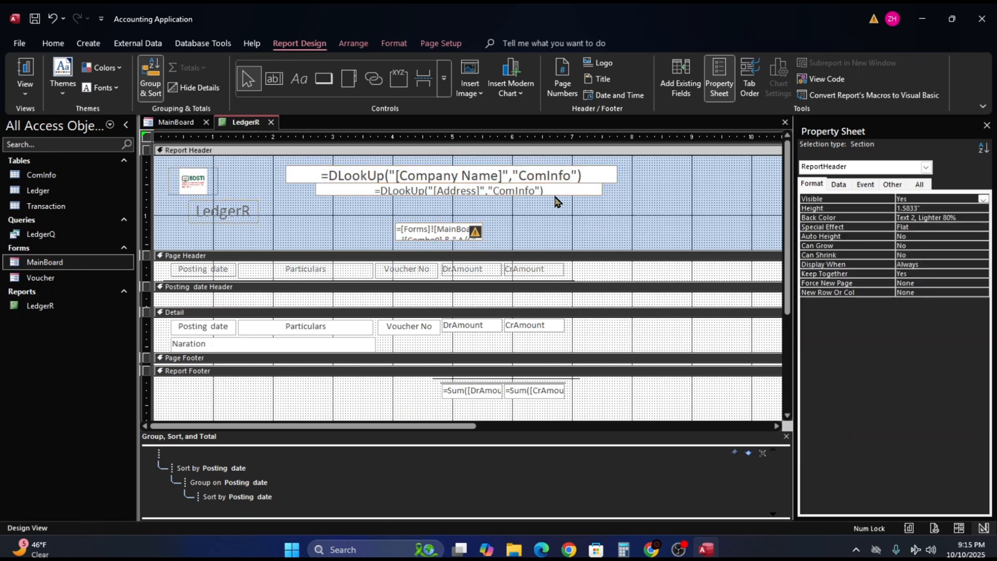
Select the company name, address and account name text boxes in the report header and set their Back Style to Transparent.
{"action": "left_click", "coordinate": [549, 186]}
{"action": "left_click", "coordinate": [612, 210]}
{"action": "left_click_drag", "start_coordinate": [268, 173], "coordinate": [638, 252]}
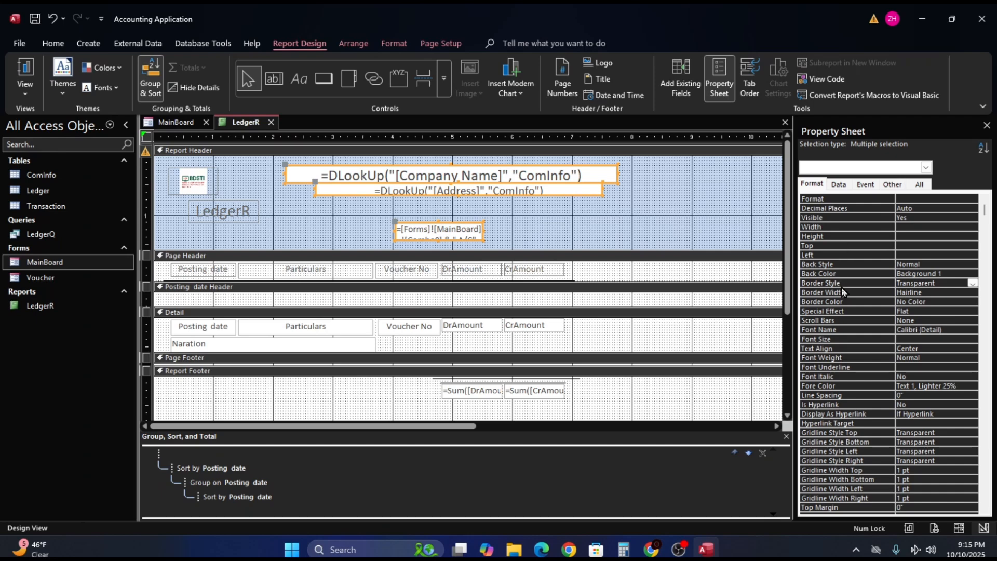
{"action": "left_click", "coordinate": [956, 272]}
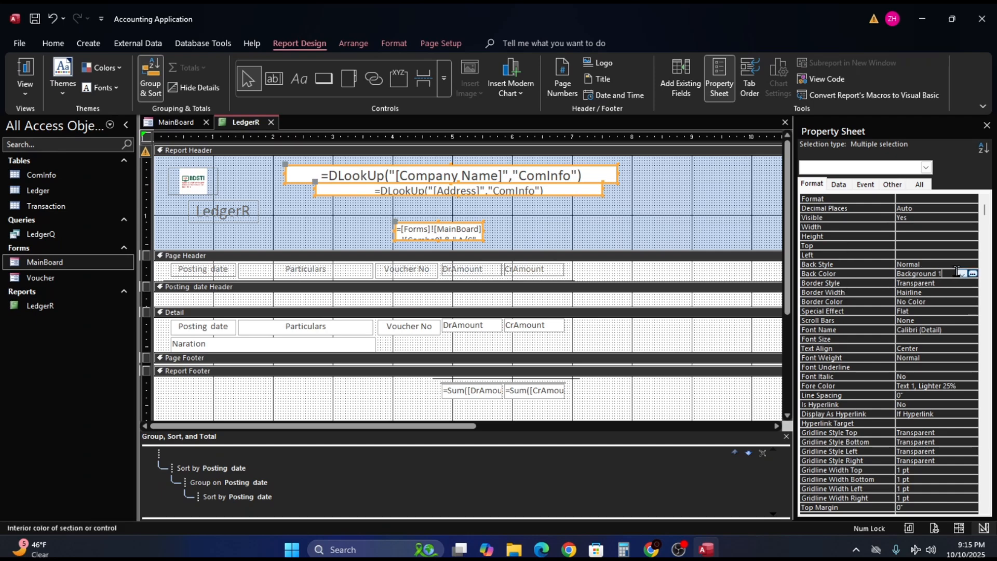
{"action": "left_click", "coordinate": [962, 273]}
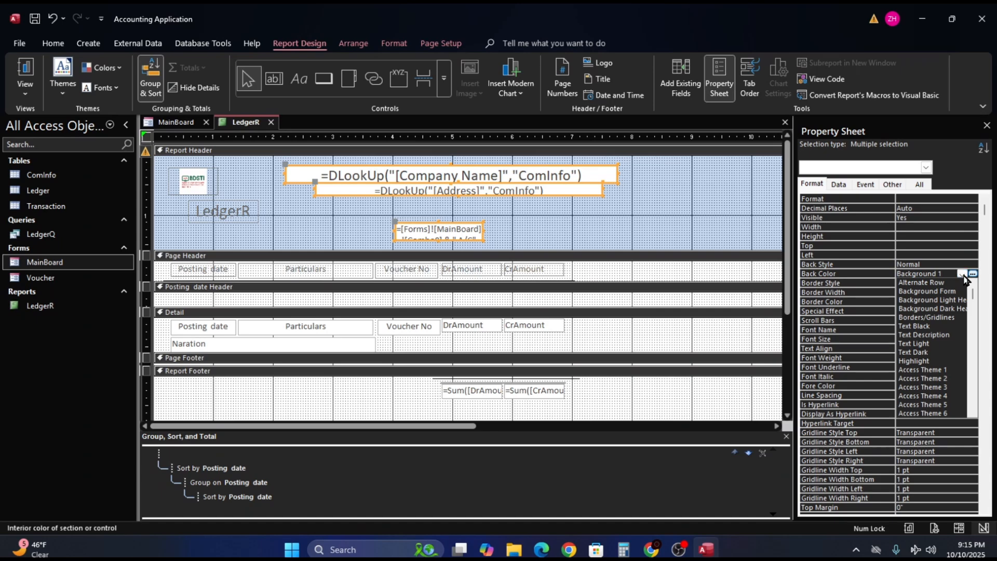
{"action": "left_click", "coordinate": [952, 266]}
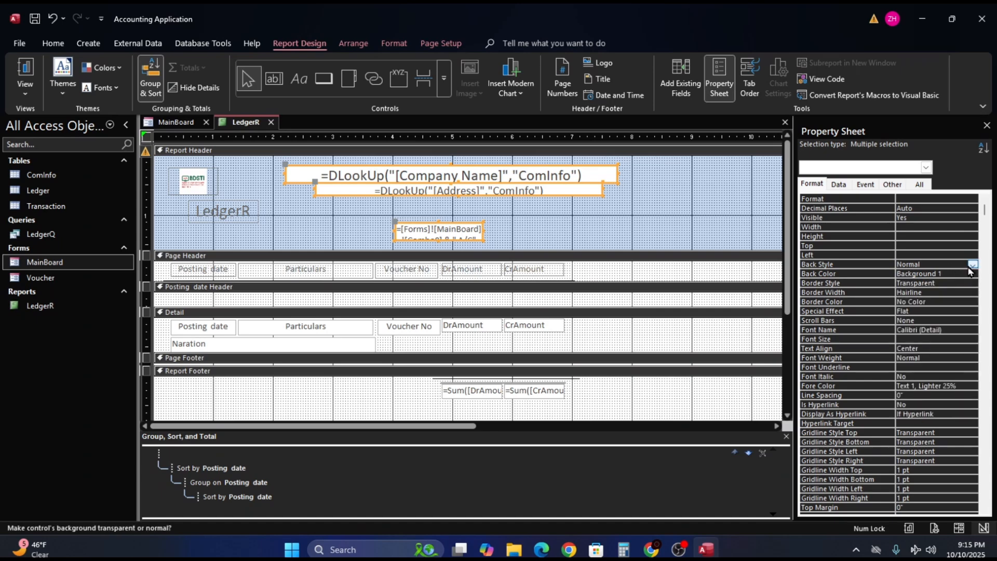
{"action": "left_click", "coordinate": [972, 266]}
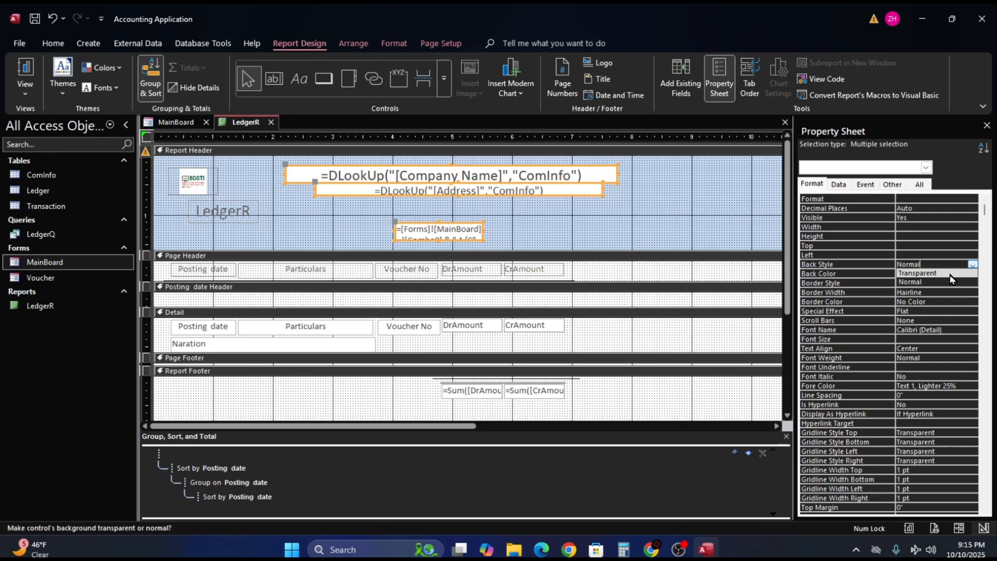
{"action": "left_click", "coordinate": [950, 274]}
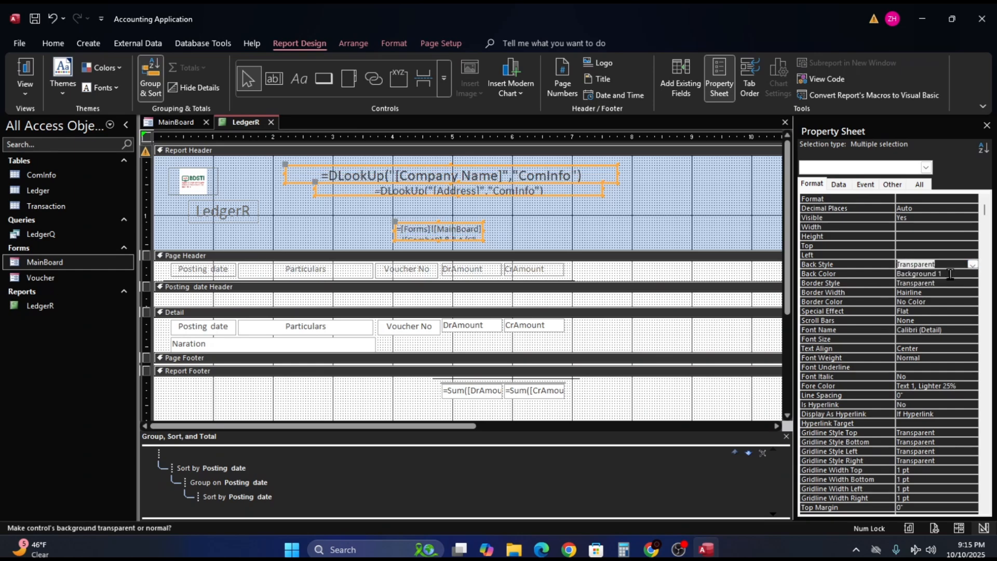
Examine the Border Color, Border Width, Border Style and Back Color options for the three selected header text boxes.
{"action": "left_click", "coordinate": [932, 302]}
{"action": "left_click", "coordinate": [961, 302]}
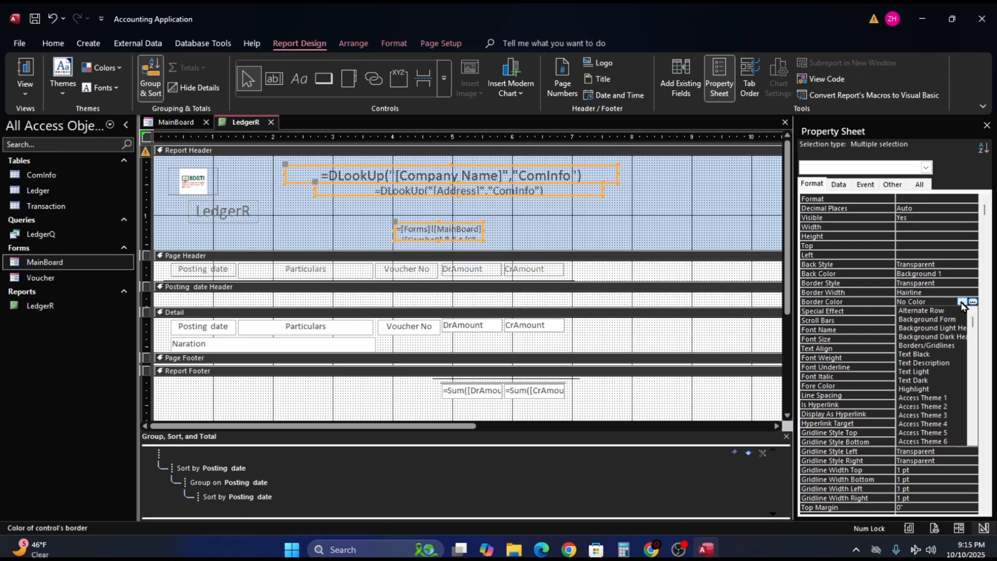
{"action": "left_click", "coordinate": [961, 302]}
{"action": "left_click", "coordinate": [951, 292]}
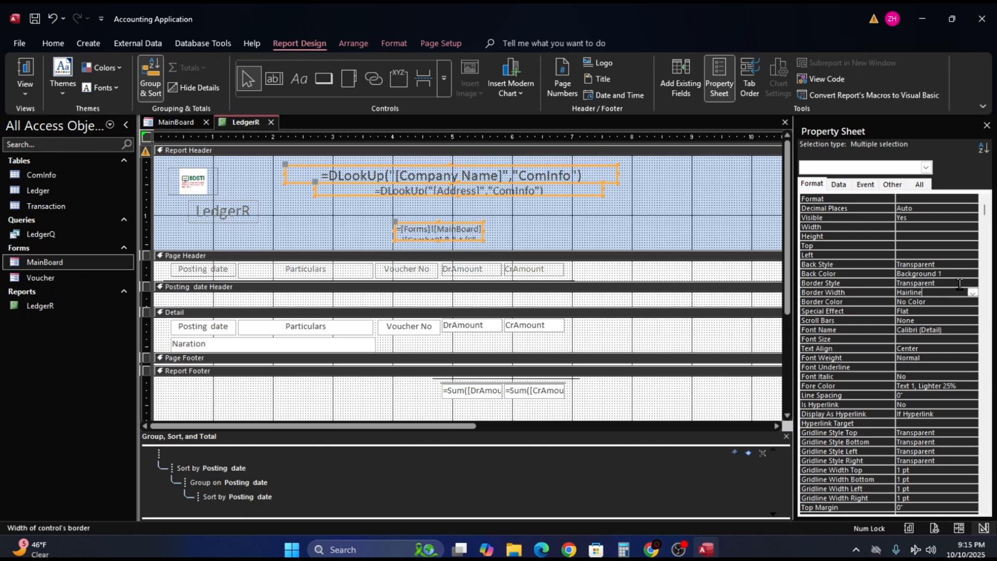
{"action": "left_click", "coordinate": [959, 284]}
{"action": "left_click", "coordinate": [962, 292]}
{"action": "left_click", "coordinate": [973, 294]}
{"action": "left_click", "coordinate": [973, 301]}
{"action": "left_click", "coordinate": [942, 284]}
{"action": "left_click", "coordinate": [955, 275]}
{"action": "left_click", "coordinate": [963, 274]}
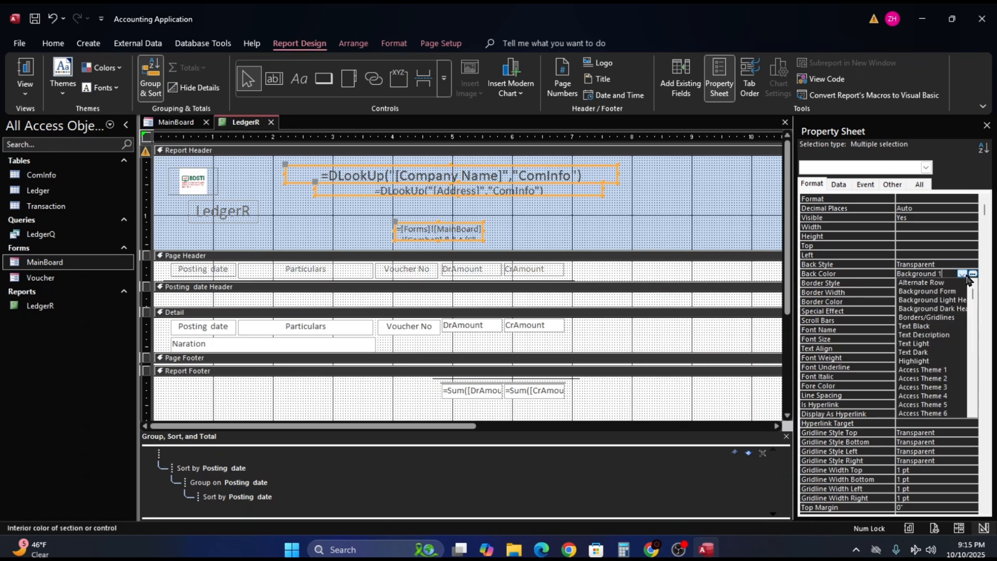
{"action": "left_click", "coordinate": [964, 274]}
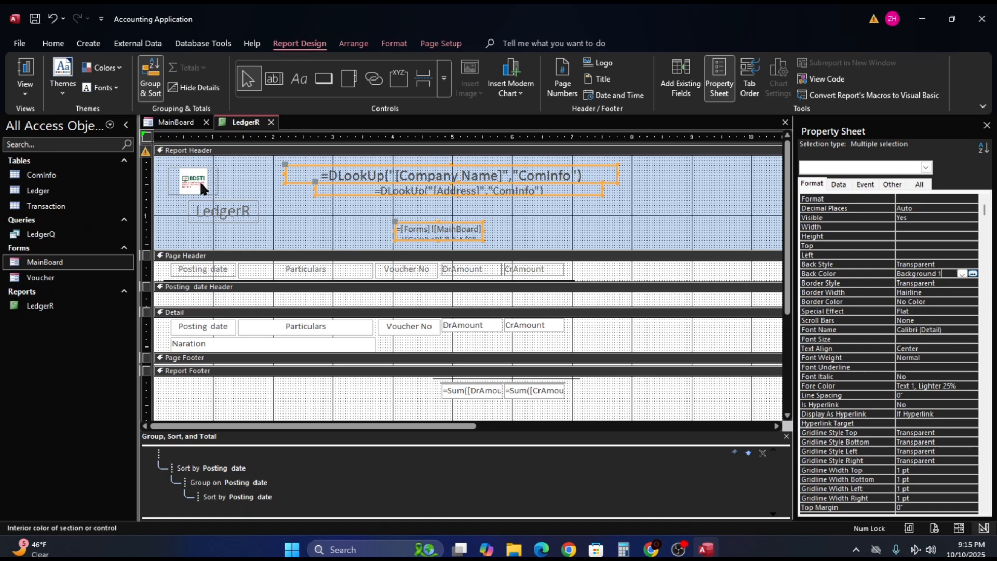
Check the backgrounds of the company name and address in Report View, and return to Design View.
{"action": "left_click", "coordinate": [28, 70]}
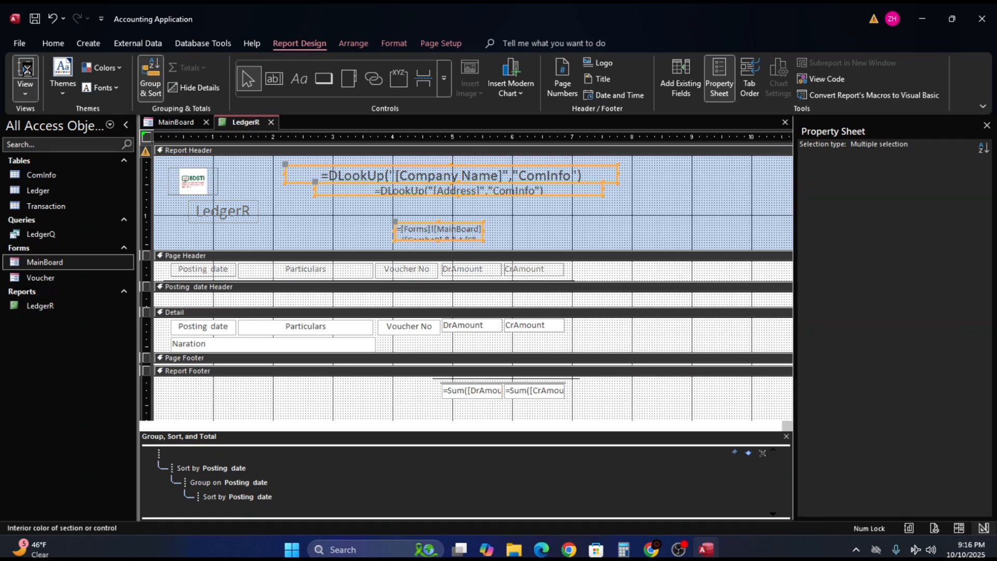
{"action": "left_click", "coordinate": [417, 165]}
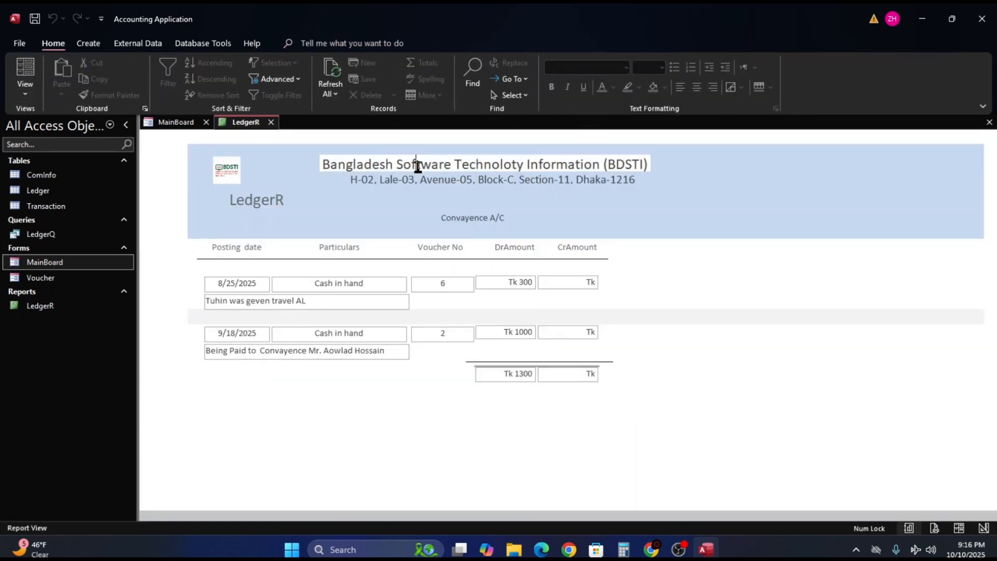
{"action": "left_click", "coordinate": [476, 163]}
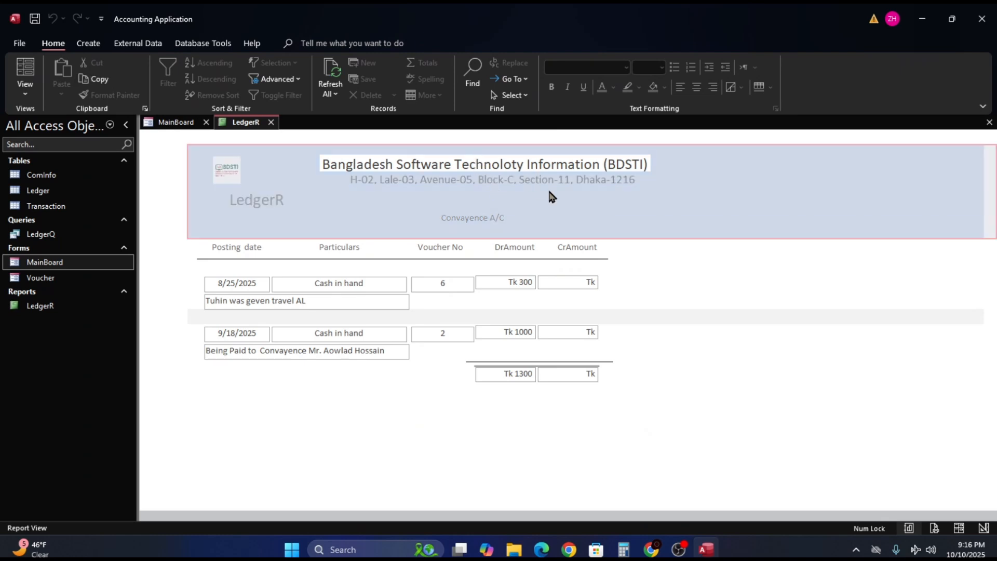
{"action": "right_click", "coordinate": [716, 182]}
{"action": "left_click", "coordinate": [746, 222]}
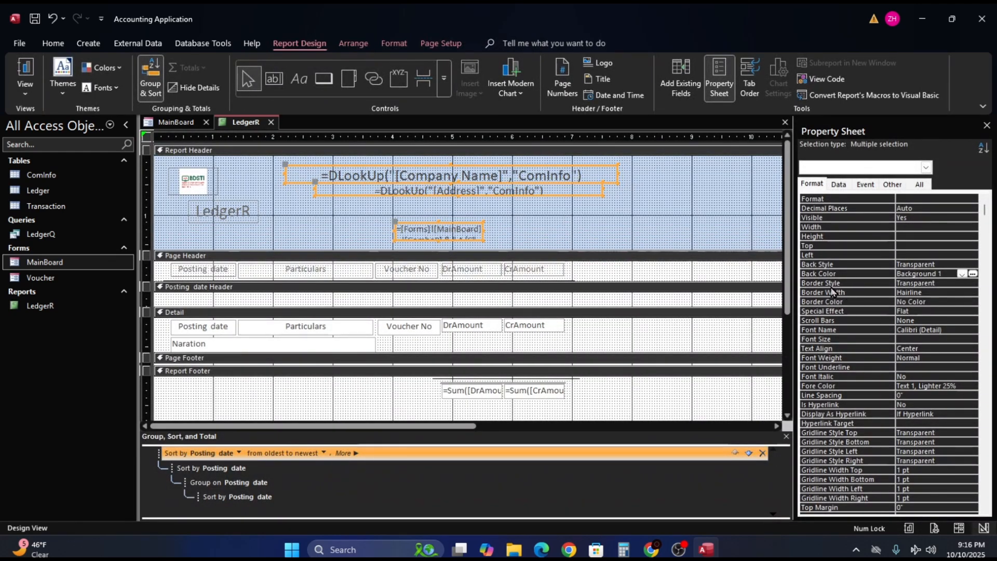
Select only the company name and address text boxes in the report header and reapply the Transparent Back Style.
{"action": "left_click", "coordinate": [963, 275]}
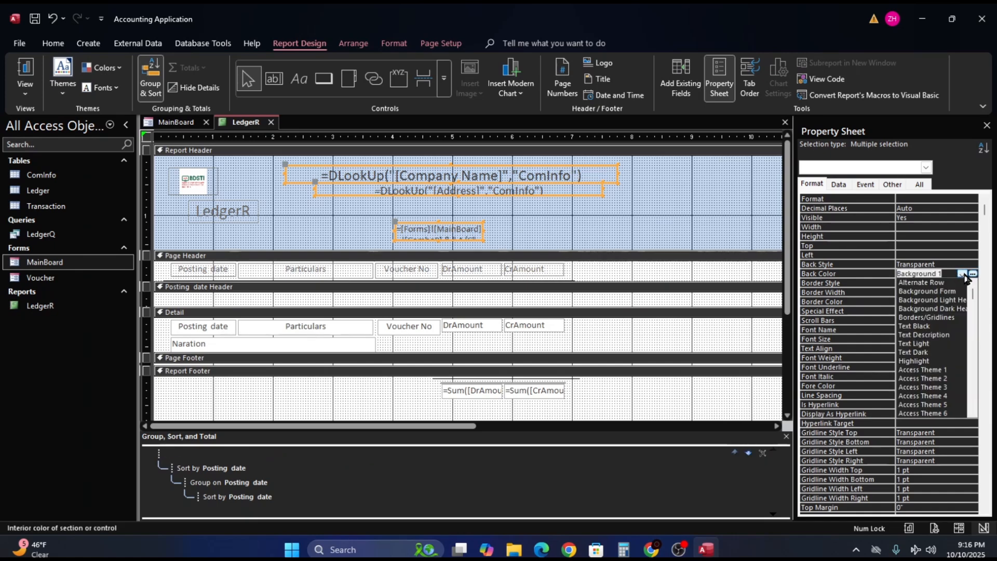
{"action": "left_click", "coordinate": [613, 245]}
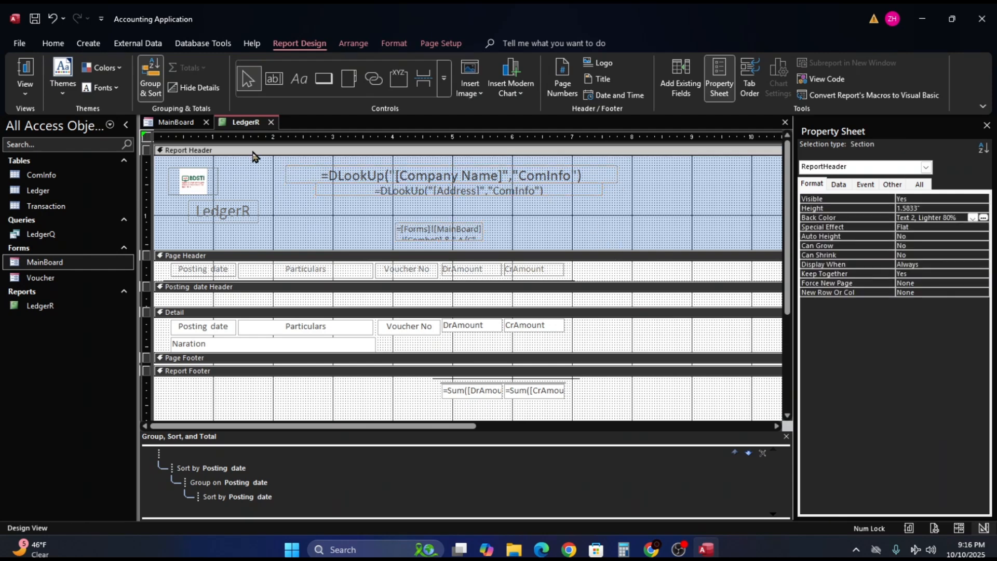
{"action": "left_click_drag", "start_coordinate": [278, 165], "coordinate": [605, 212]}
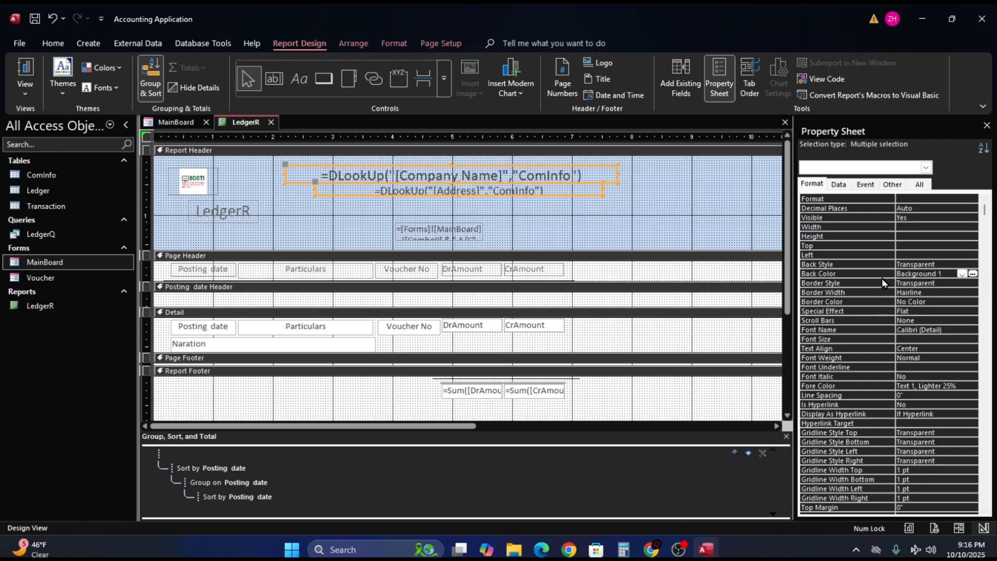
{"action": "left_click", "coordinate": [962, 274]}
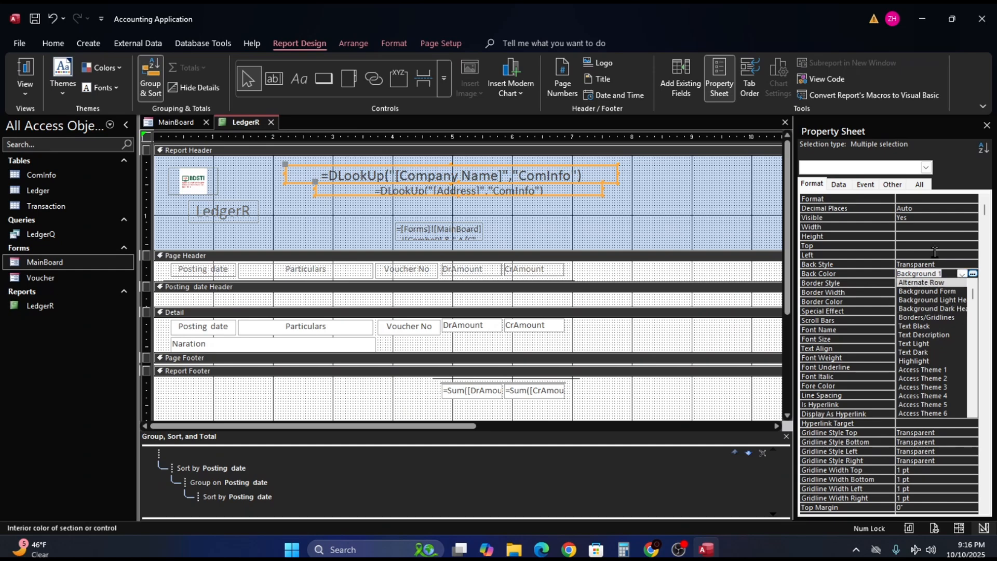
{"action": "left_click", "coordinate": [946, 262]}
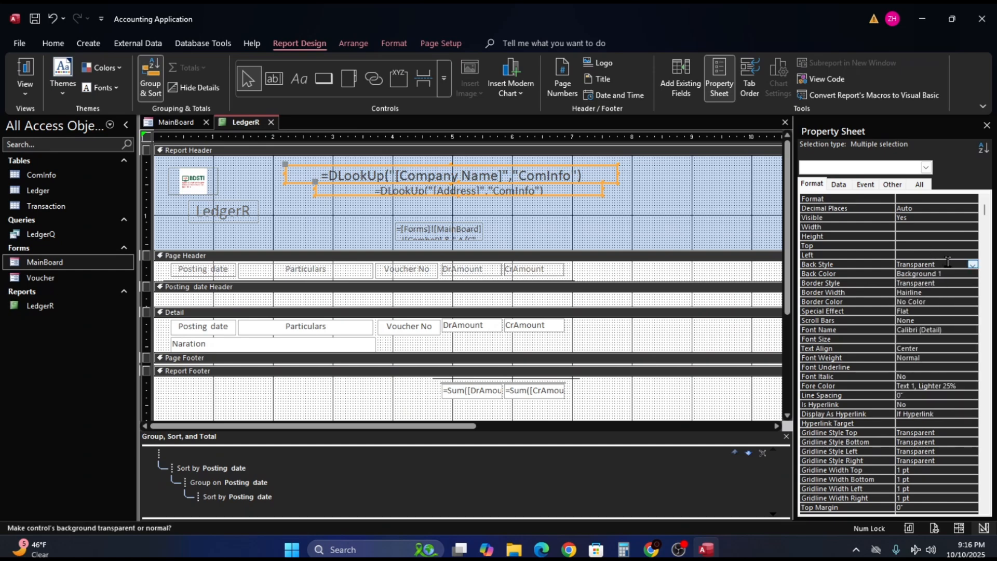
{"action": "left_click", "coordinate": [973, 263]}
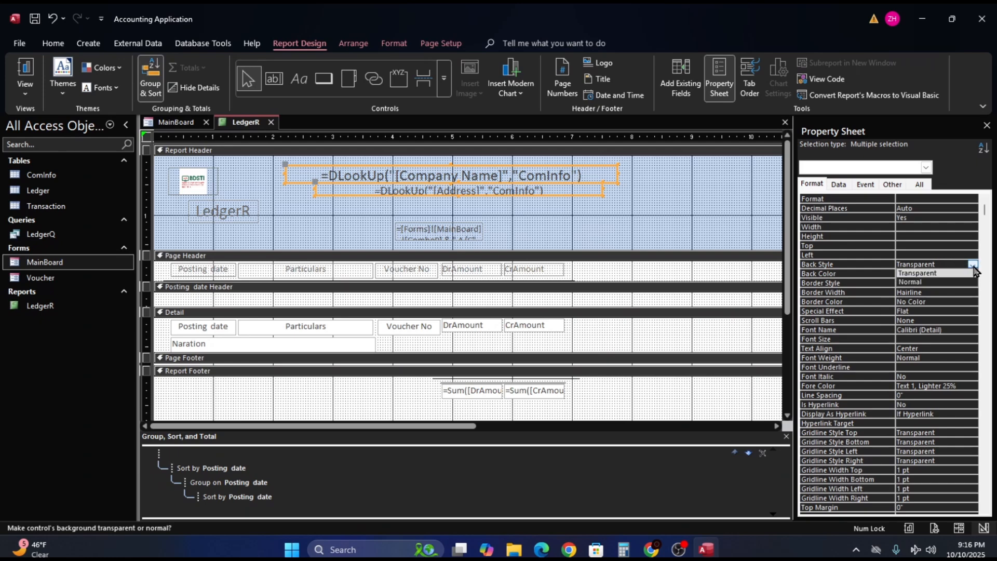
{"action": "left_click", "coordinate": [952, 273]}
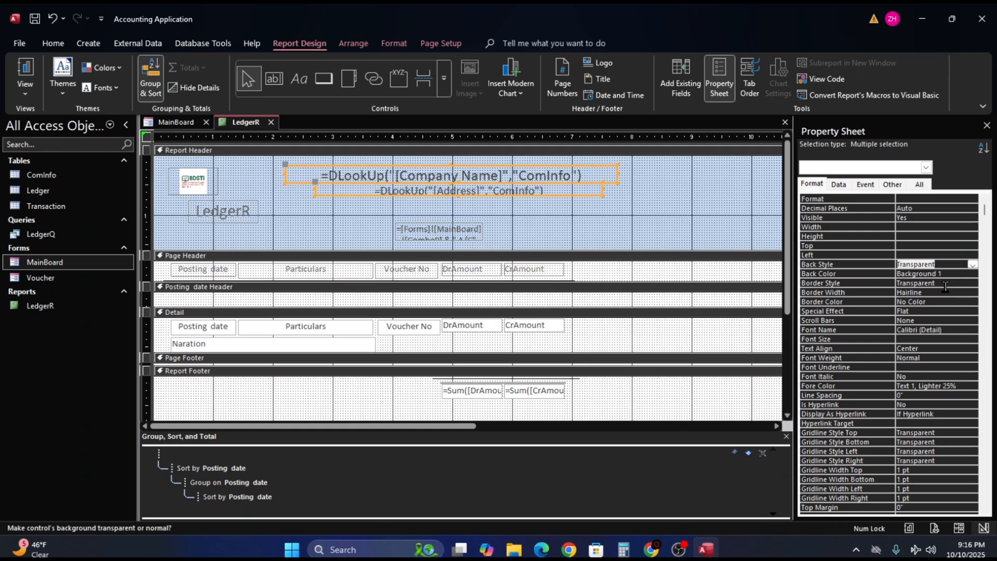
Reapply the Transparent Border Style to the selected company name and address text boxes in the report header.
{"action": "left_click", "coordinate": [945, 284]}
{"action": "left_click", "coordinate": [972, 283]}
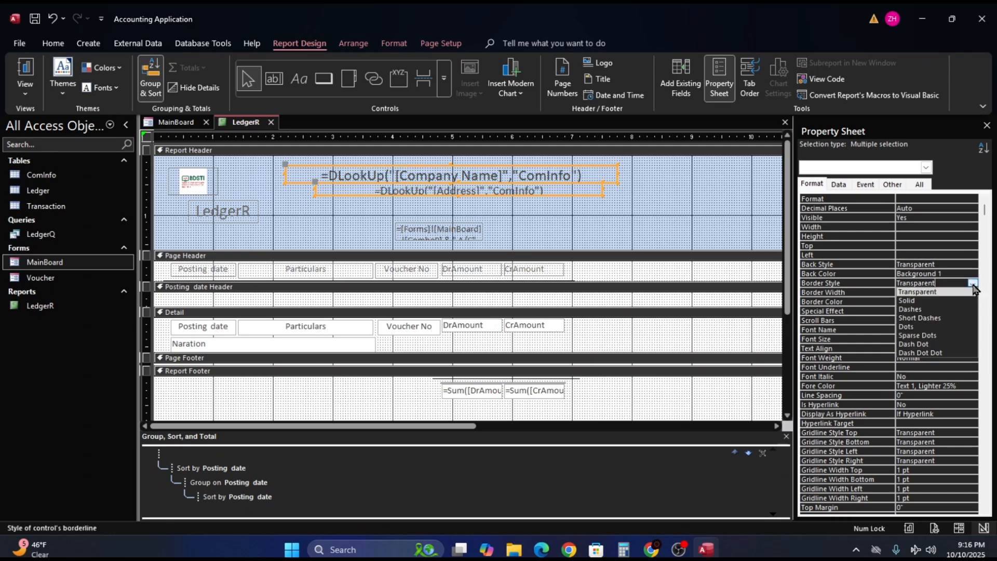
{"action": "left_click", "coordinate": [946, 292]}
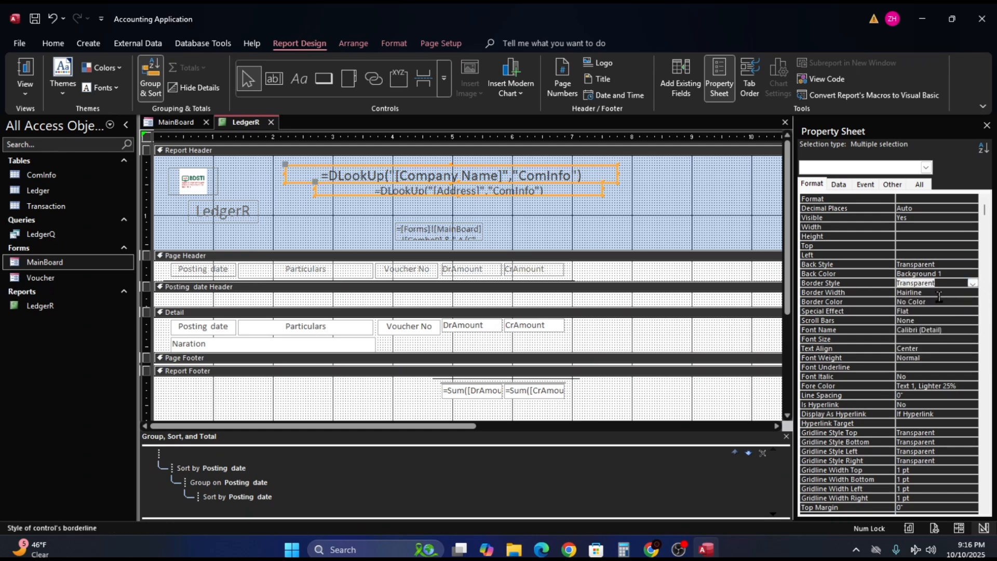
Examine the Border Width, Border Color and Special Effect options for the selected company name and address text boxes.
{"action": "left_click", "coordinate": [938, 295]}
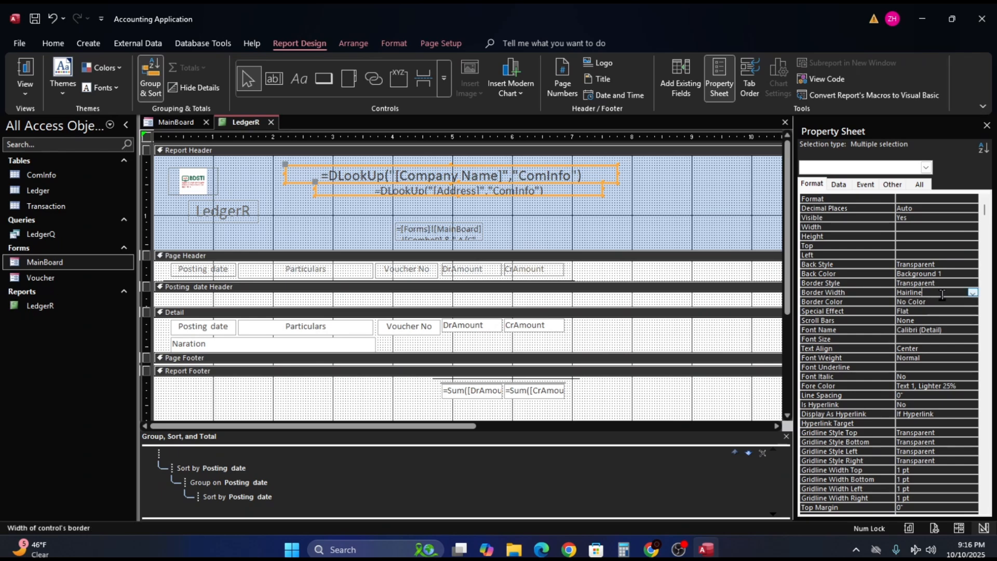
{"action": "left_click", "coordinate": [972, 293]}
{"action": "left_click", "coordinate": [974, 294]}
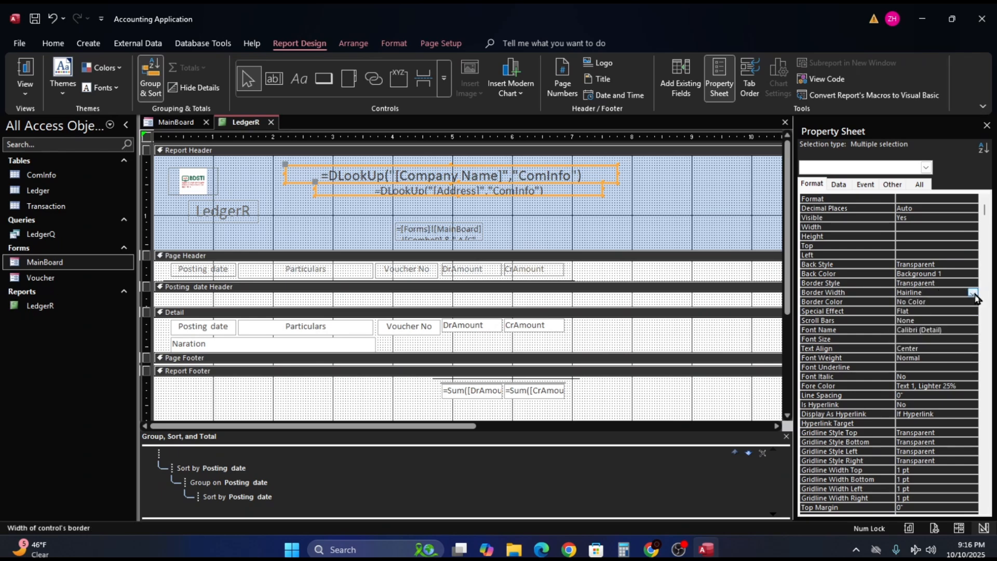
{"action": "left_click", "coordinate": [944, 301]}
{"action": "left_click", "coordinate": [962, 302]}
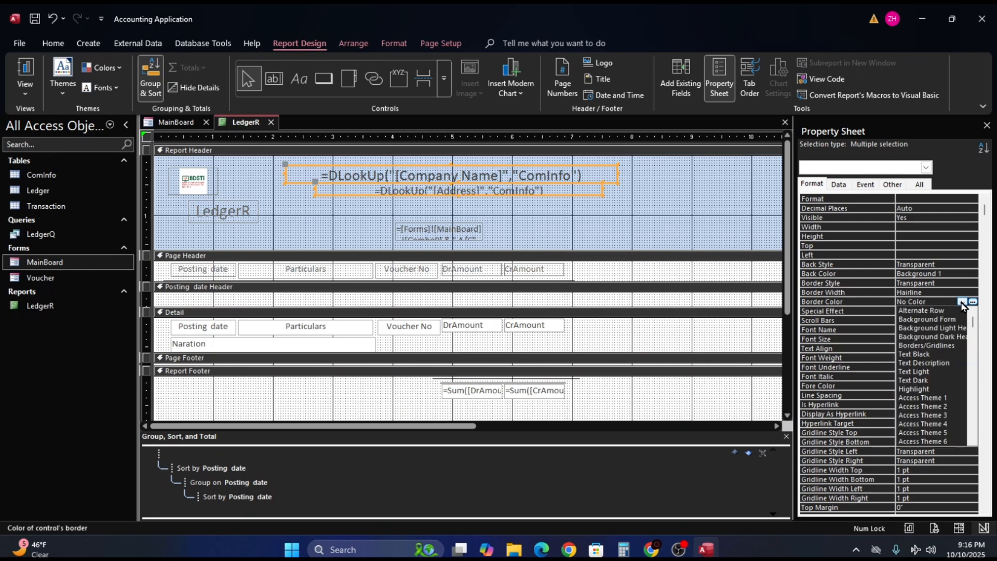
{"action": "left_click", "coordinate": [962, 303]}
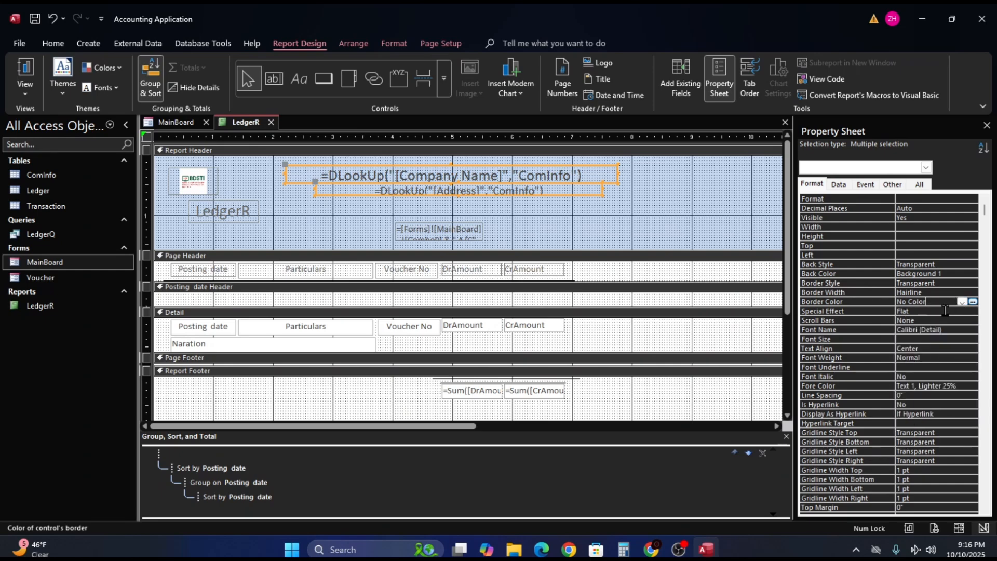
{"action": "left_click", "coordinate": [944, 311]}
{"action": "left_click", "coordinate": [972, 311]}
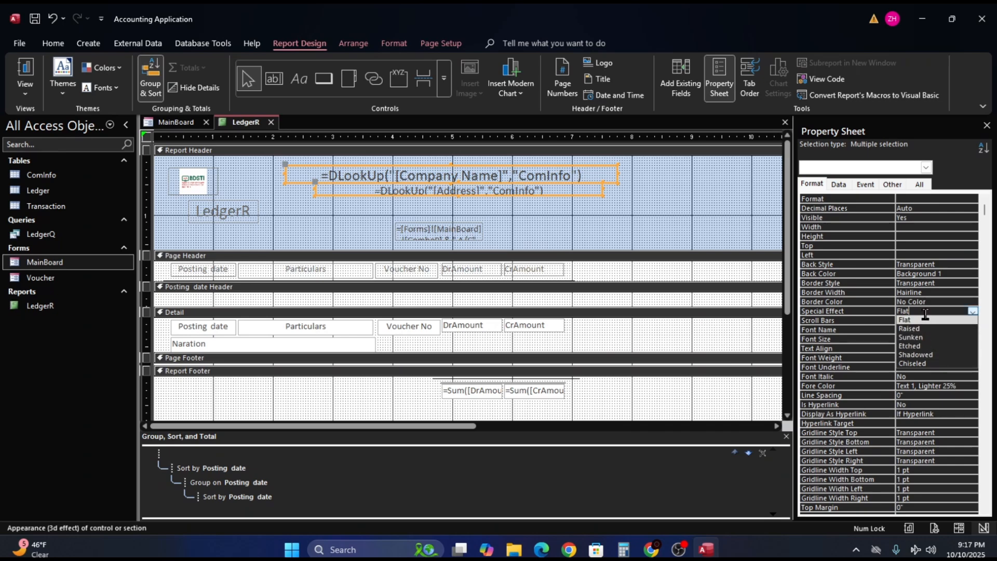
{"action": "left_click", "coordinate": [938, 302]}
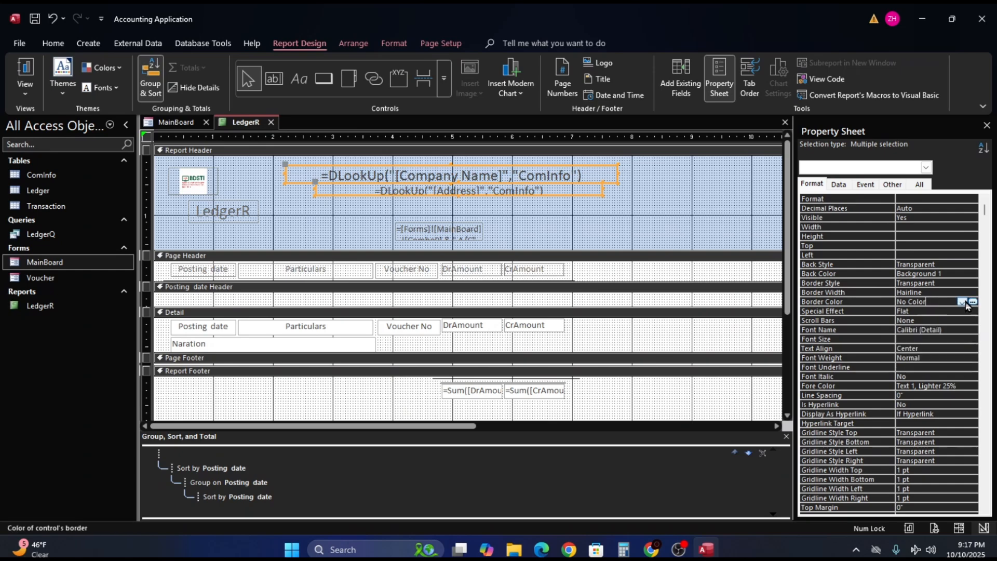
{"action": "left_click", "coordinate": [934, 322]}
Inspect the header in Report View, with the company name selected and deselected, and return to Design View.
{"action": "left_click", "coordinate": [684, 203]}
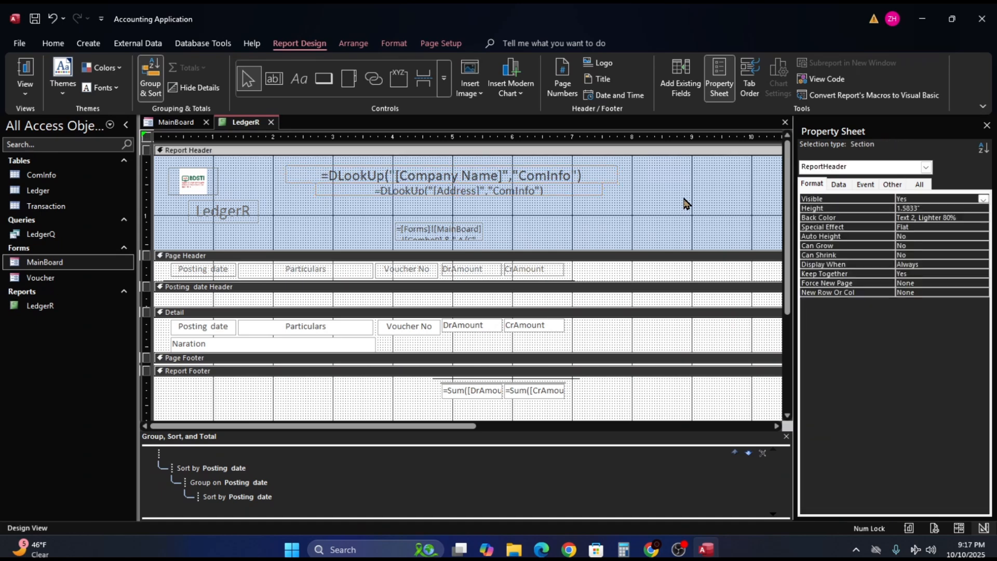
{"action": "left_click", "coordinate": [38, 60]}
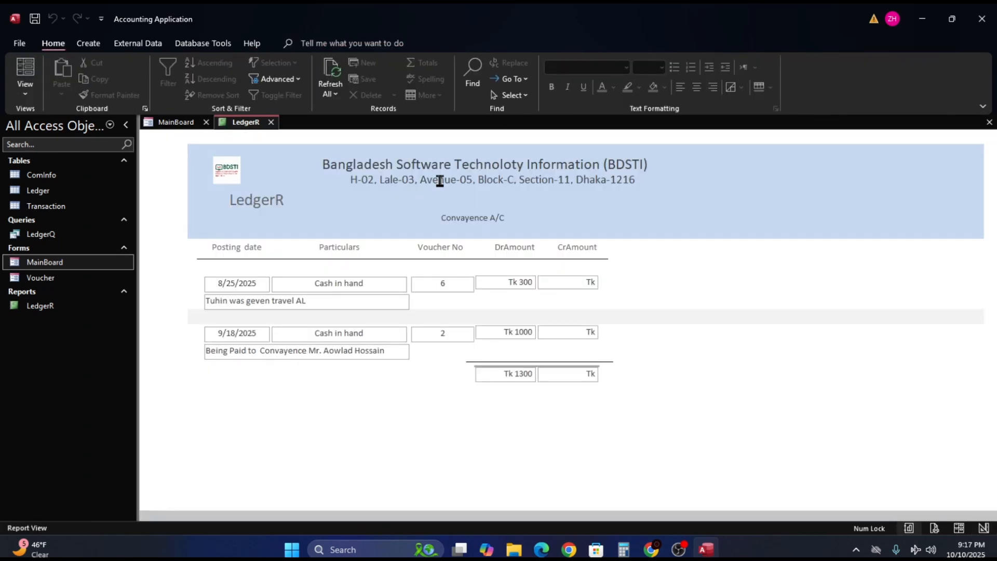
{"action": "left_click", "coordinate": [445, 164]}
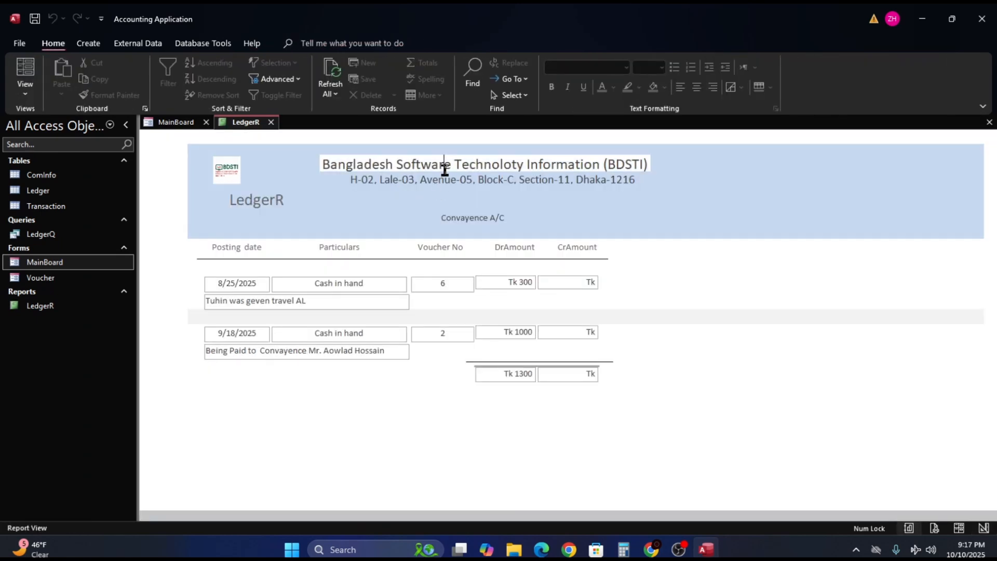
{"action": "left_click", "coordinate": [725, 261]}
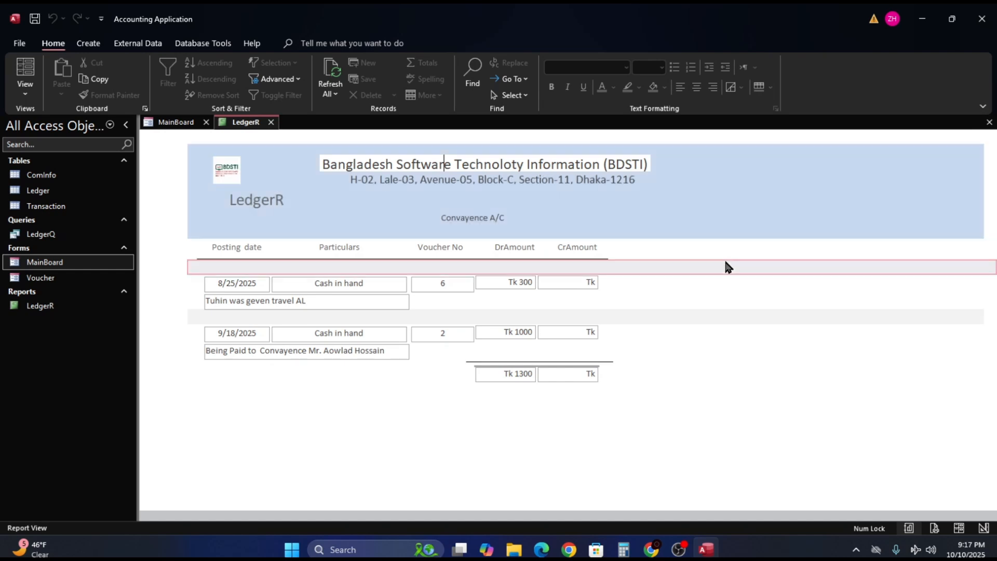
{"action": "left_click", "coordinate": [695, 310]}
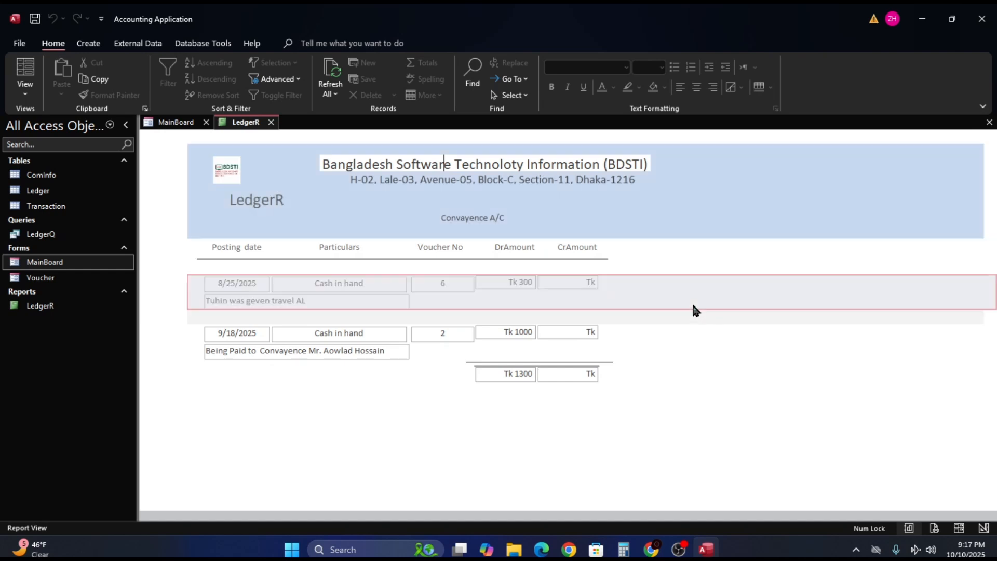
{"action": "left_click", "coordinate": [680, 213]}
{"action": "left_click", "coordinate": [636, 373]}
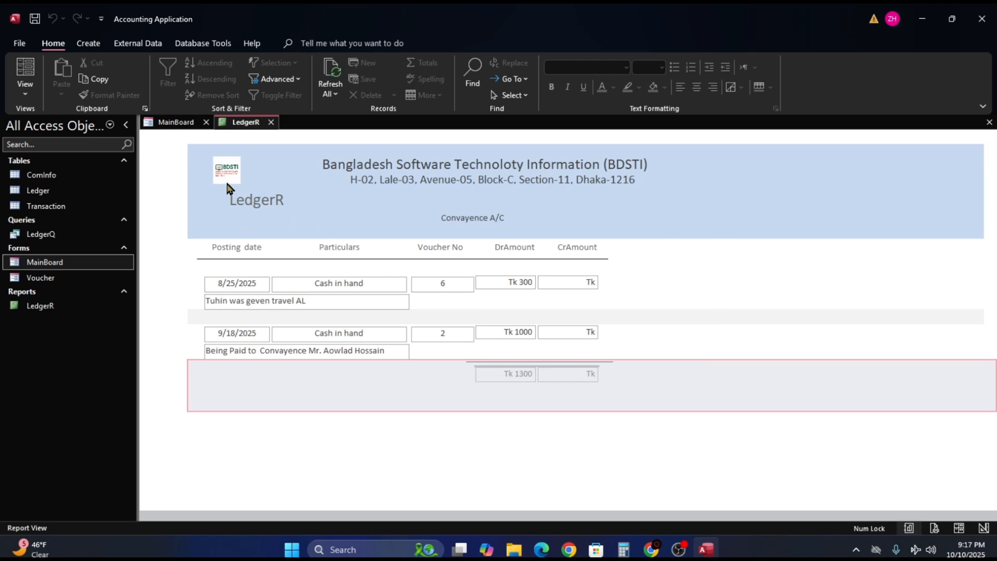
{"action": "right_click", "coordinate": [801, 230]}
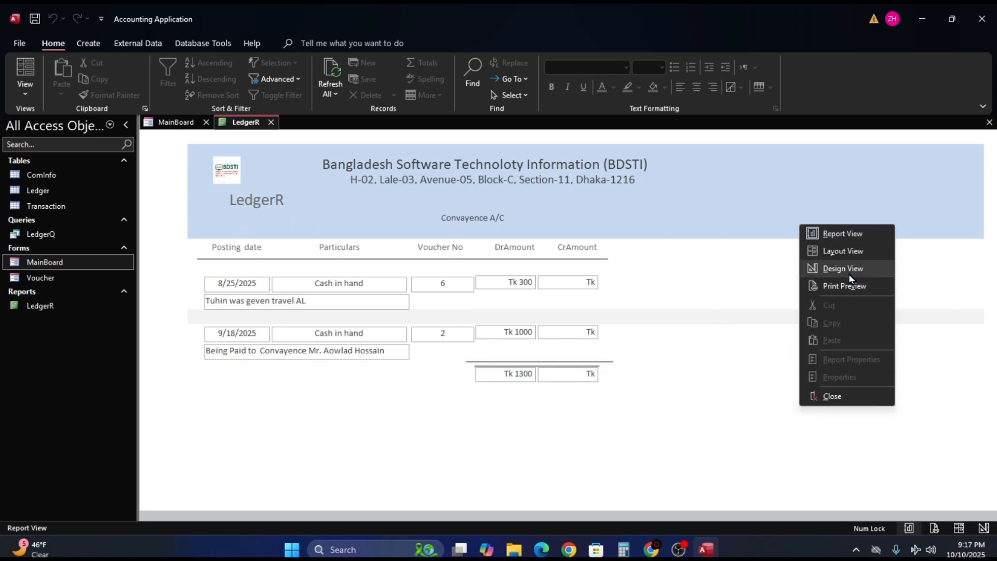
{"action": "left_click", "coordinate": [843, 268]}
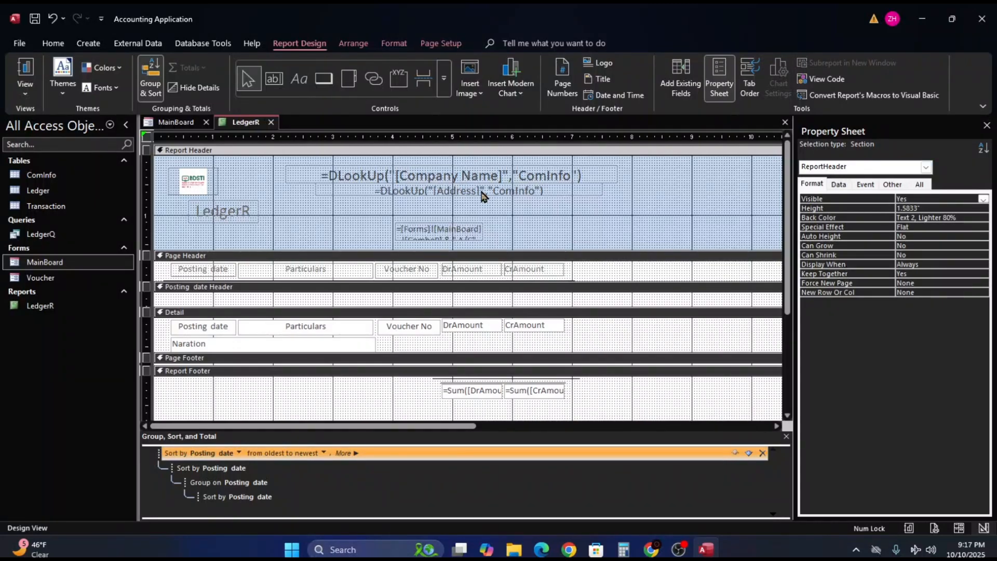
Try Access Theme 1 as the Back Color of the company name, address and account name text boxes, and undo it.
{"action": "left_click_drag", "start_coordinate": [618, 161], "coordinate": [349, 253]}
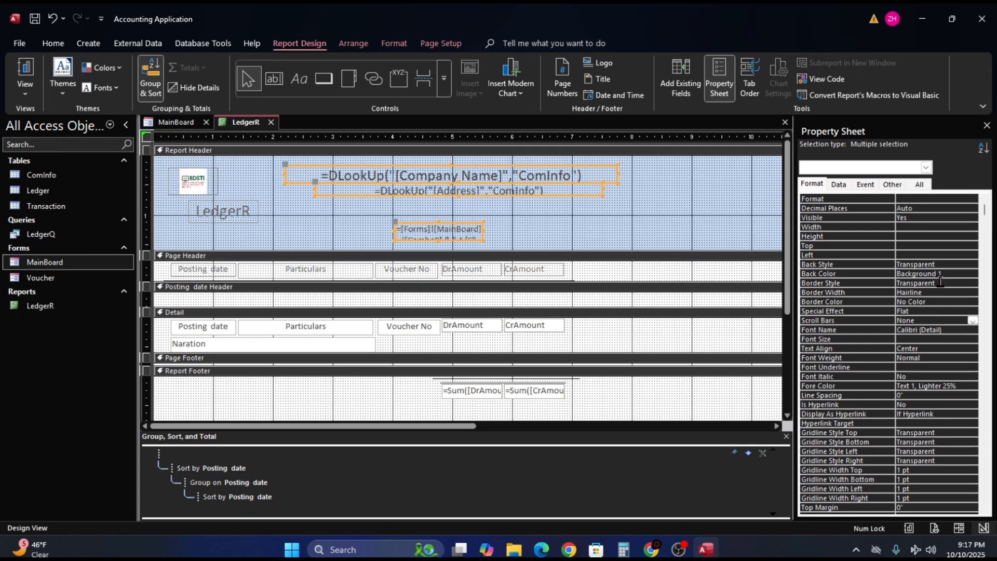
{"action": "left_click", "coordinate": [957, 274]}
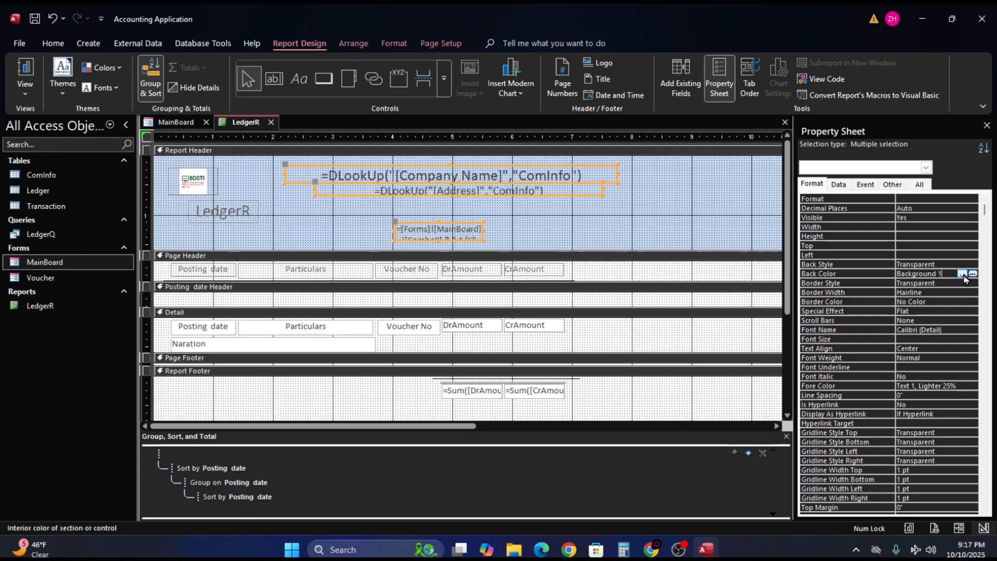
{"action": "left_click", "coordinate": [961, 274]}
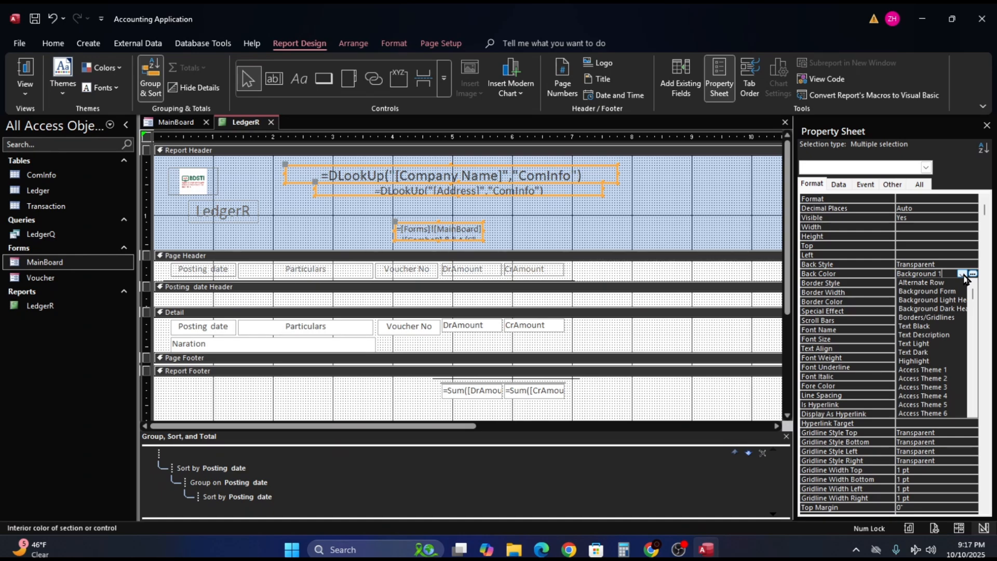
{"action": "left_click", "coordinate": [930, 370]}
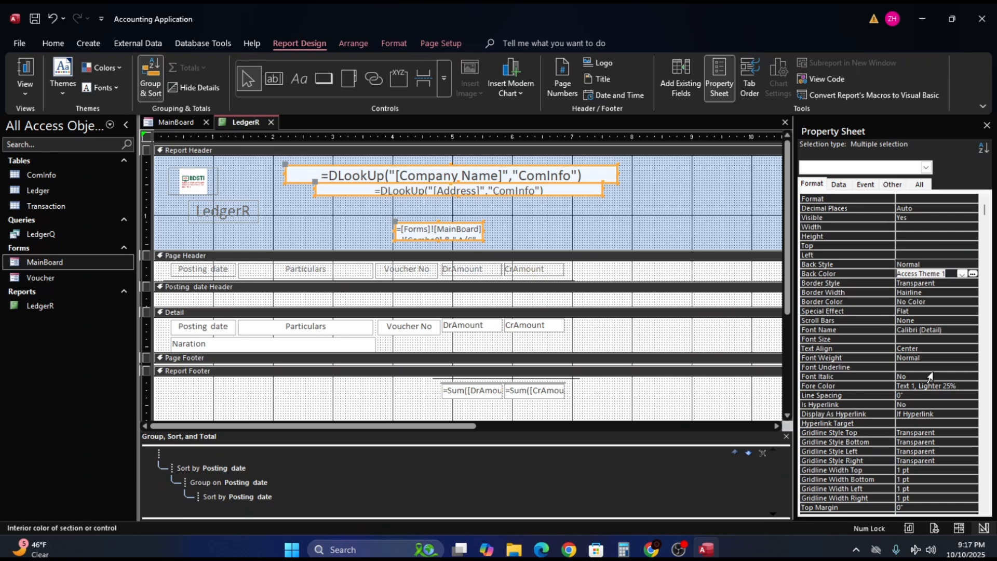
{"action": "key", "text": "ctrl+z"}
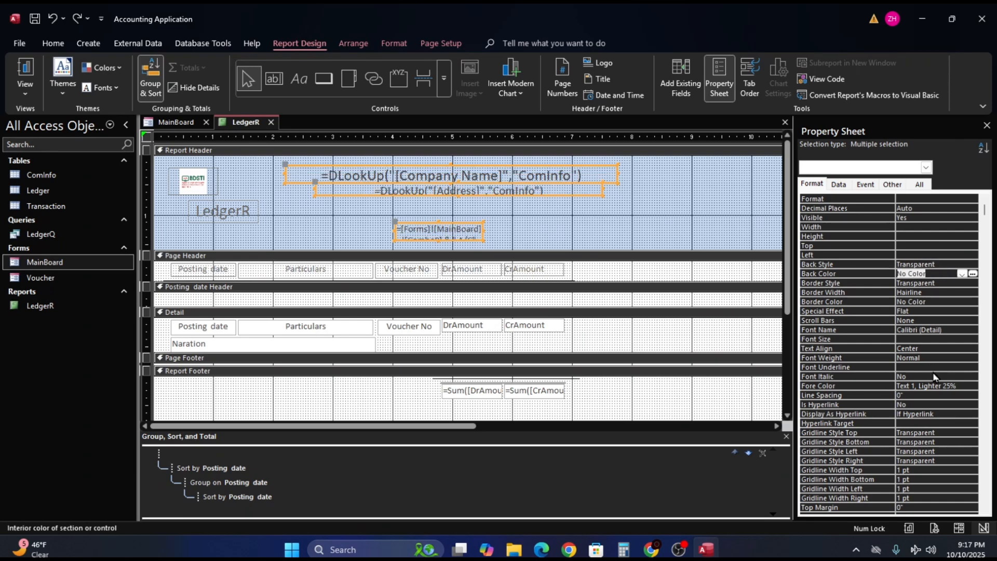
Deselect the header text boxes and save the LedgerR report.
{"action": "left_click", "coordinate": [675, 210]}
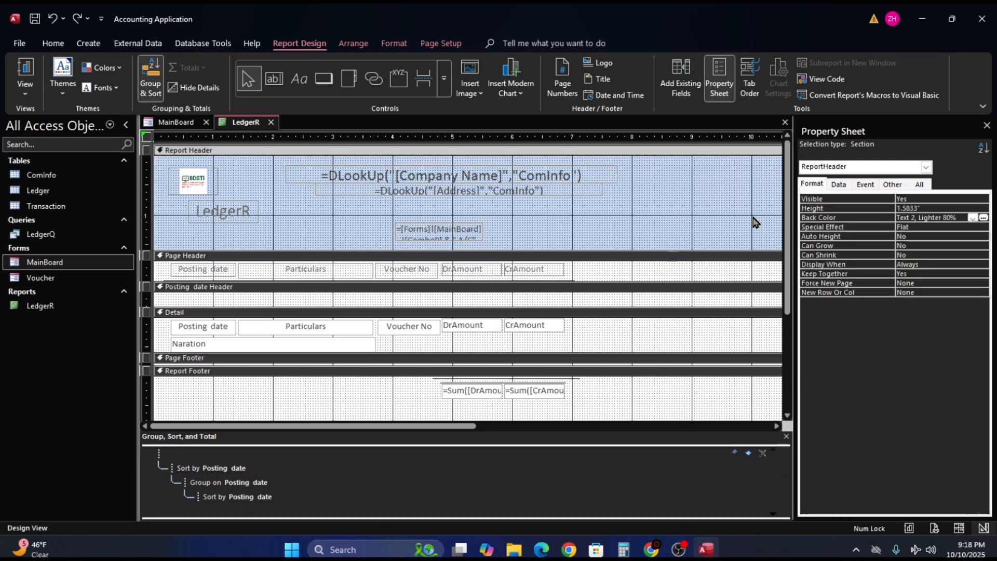
{"action": "left_click", "coordinate": [20, 43]}
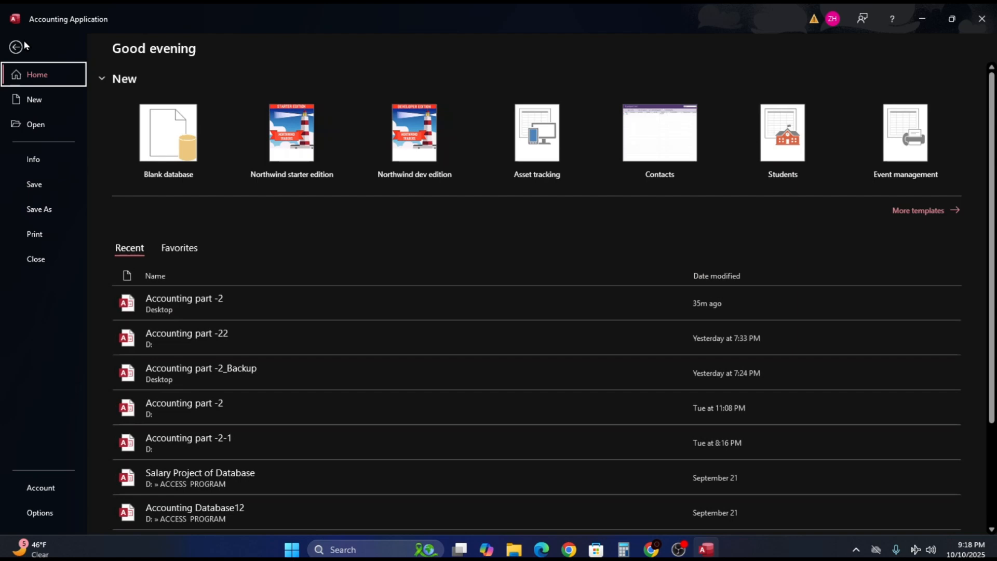
{"action": "left_click", "coordinate": [35, 185]}
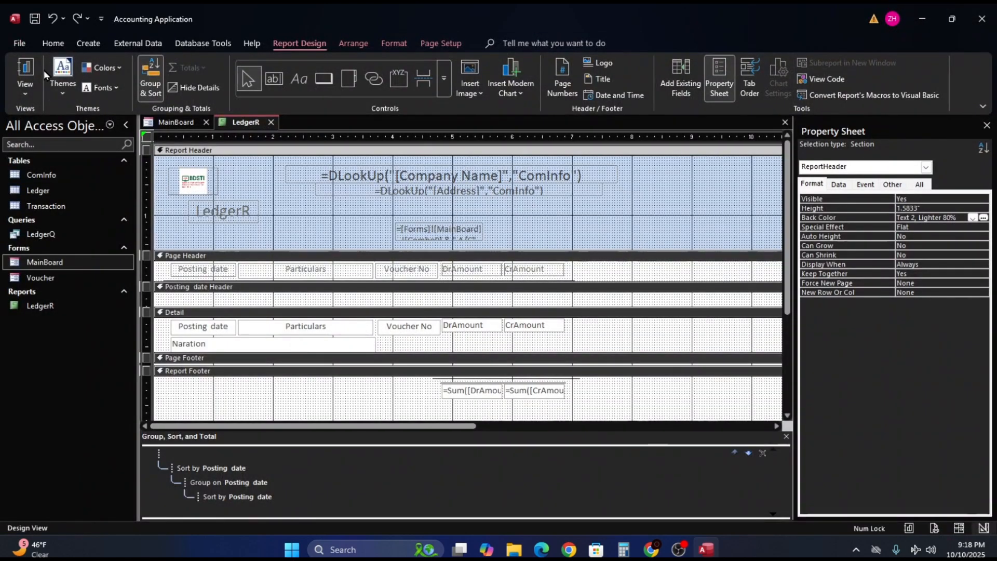
Review the saved report header in Report View, and check the address text box's format properties in Design View.
{"action": "left_click", "coordinate": [25, 70]}
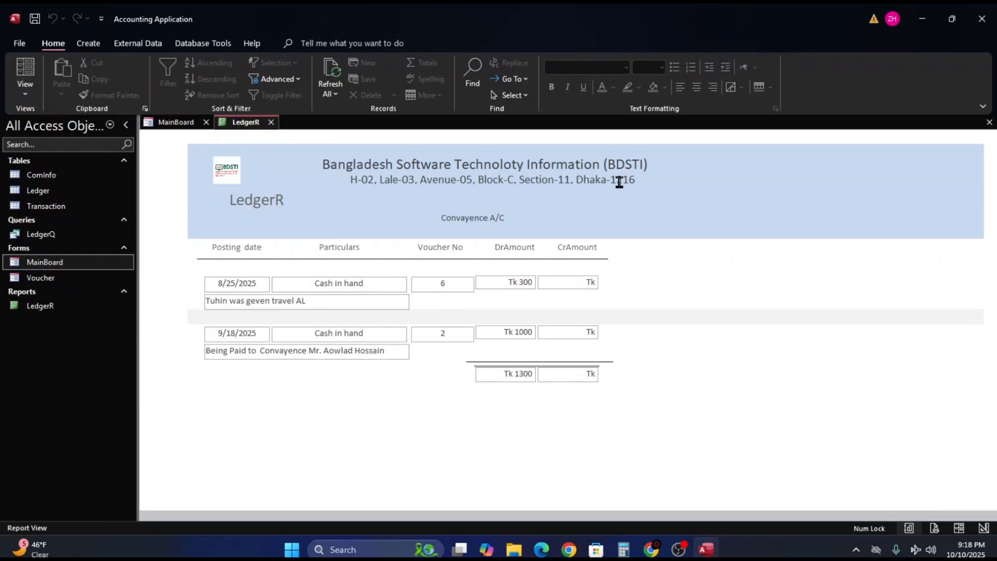
{"action": "right_click", "coordinate": [731, 180]}
{"action": "left_click", "coordinate": [762, 218]}
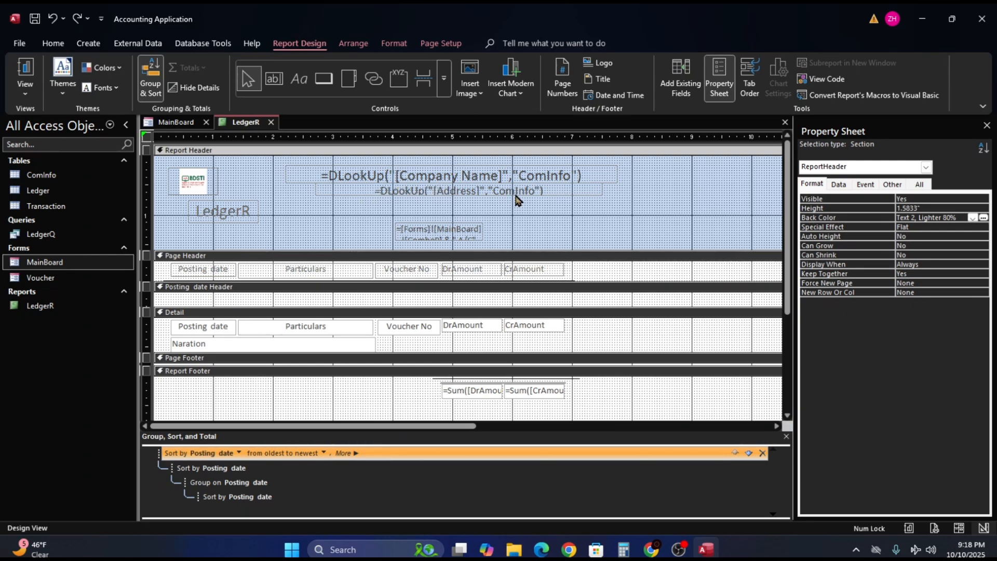
{"action": "left_click", "coordinate": [541, 195]}
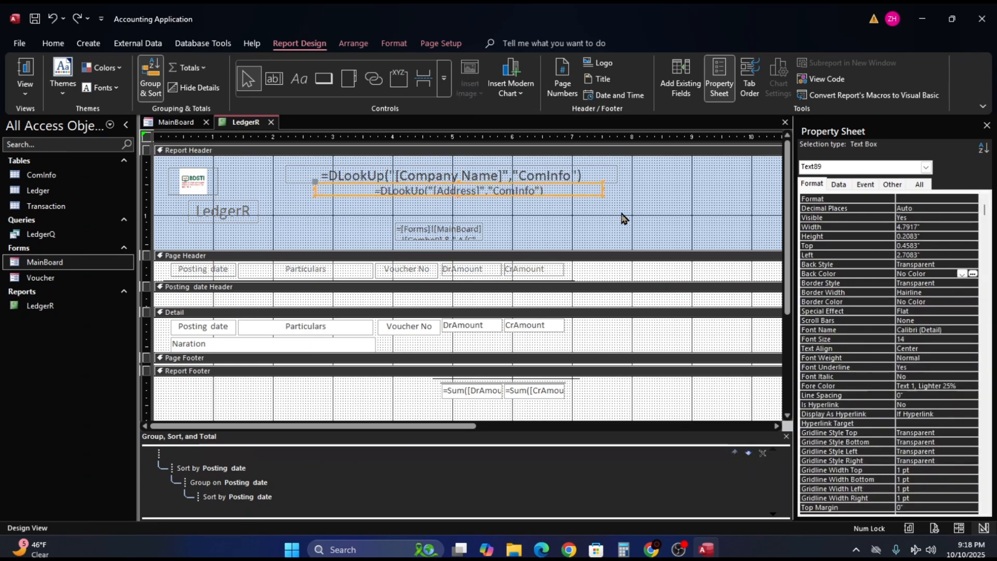
{"action": "left_click", "coordinate": [626, 217]}
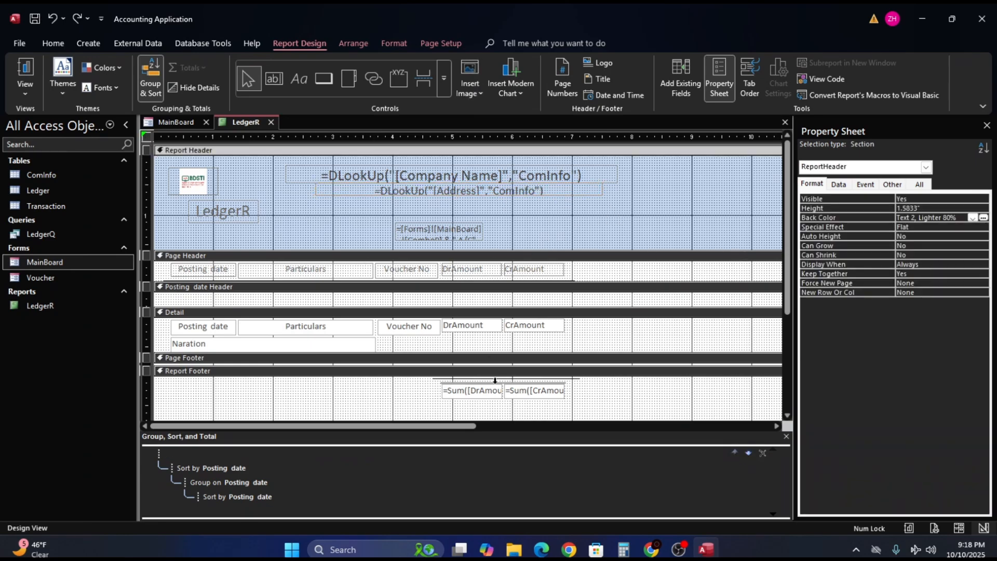
Choose Entertainment as the ledger name on the MainBoard form, open its report and refresh the report's data.
{"action": "left_click", "coordinate": [177, 121]}
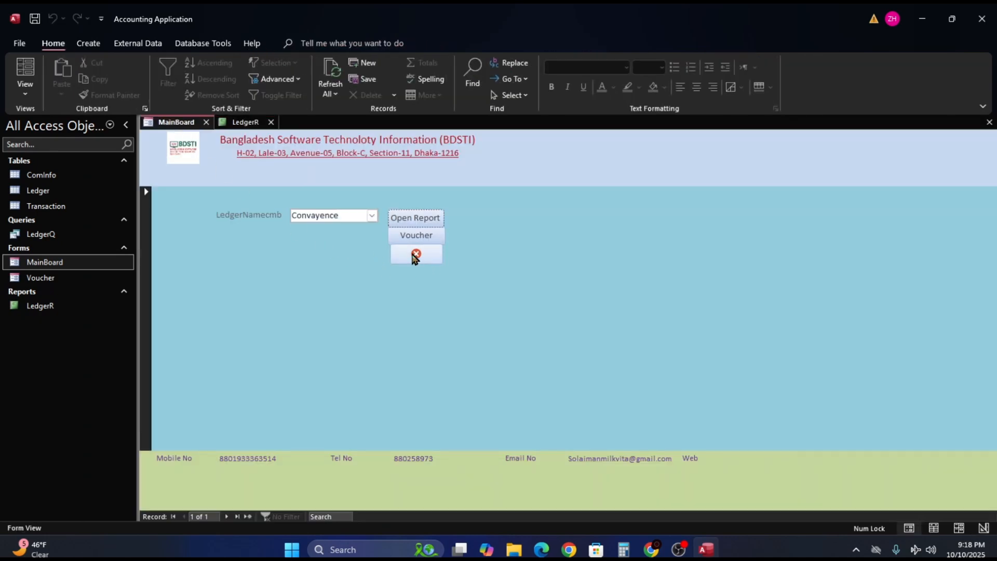
{"action": "left_click", "coordinate": [371, 217]}
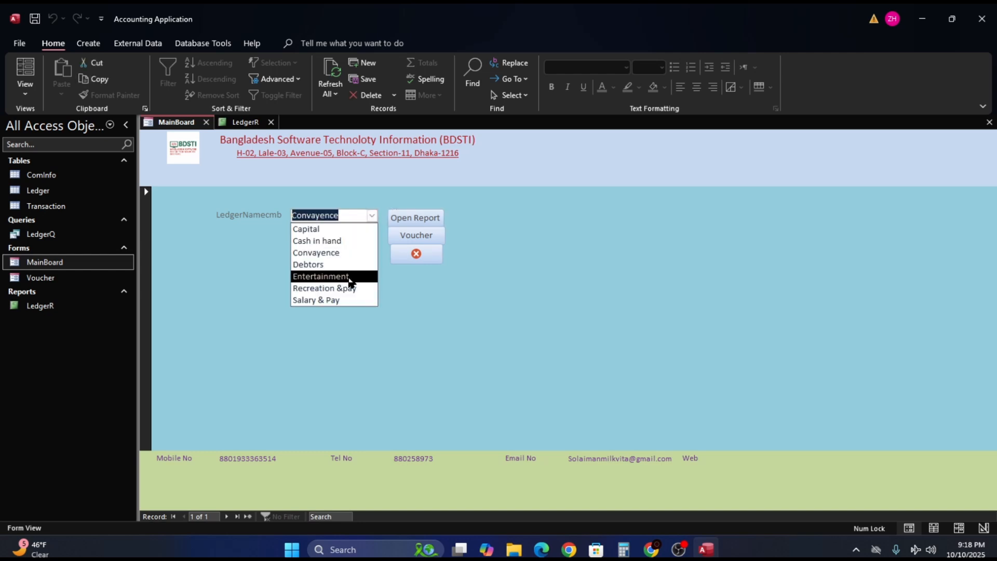
{"action": "left_click", "coordinate": [349, 279]}
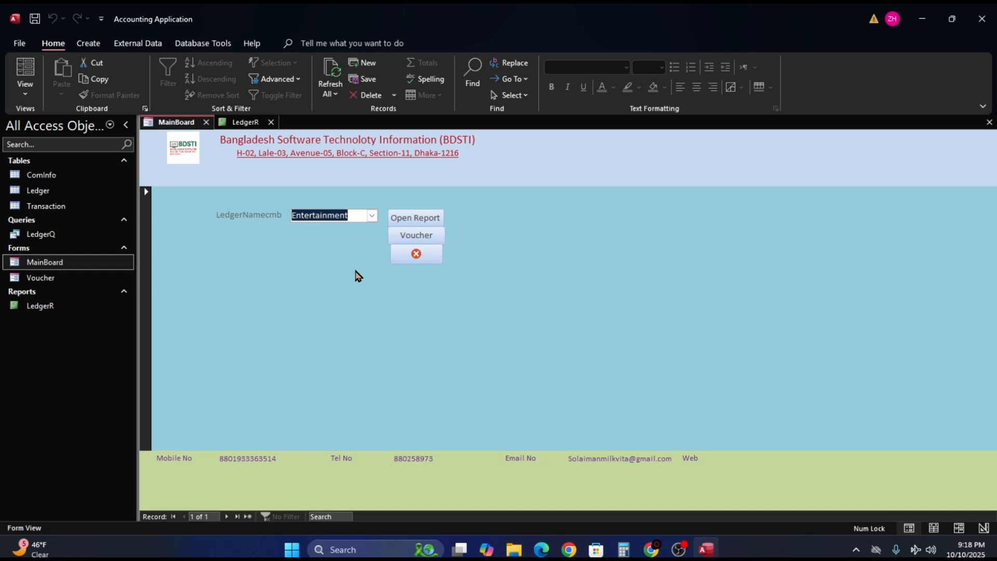
{"action": "left_click", "coordinate": [406, 221]}
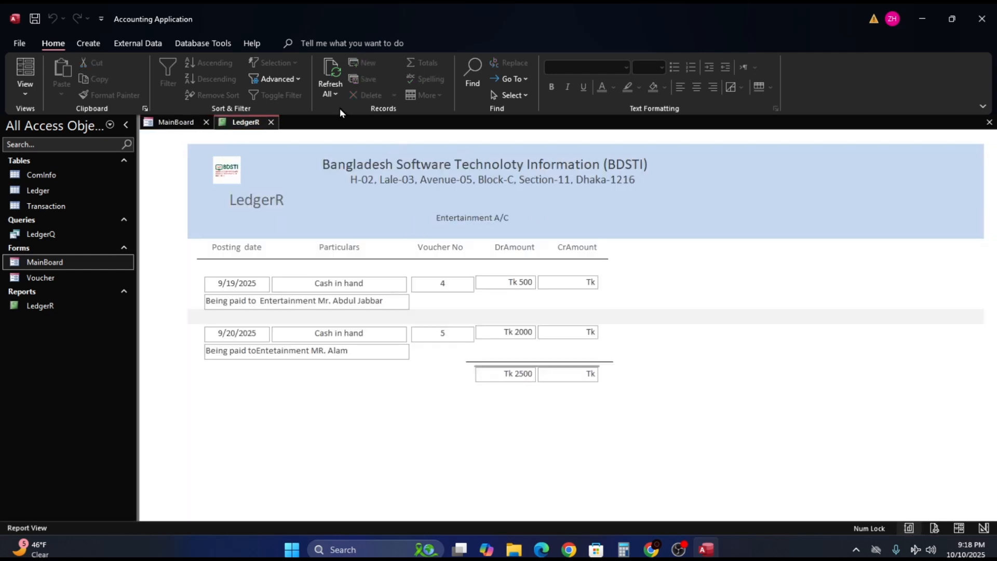
{"action": "left_click", "coordinate": [330, 78]}
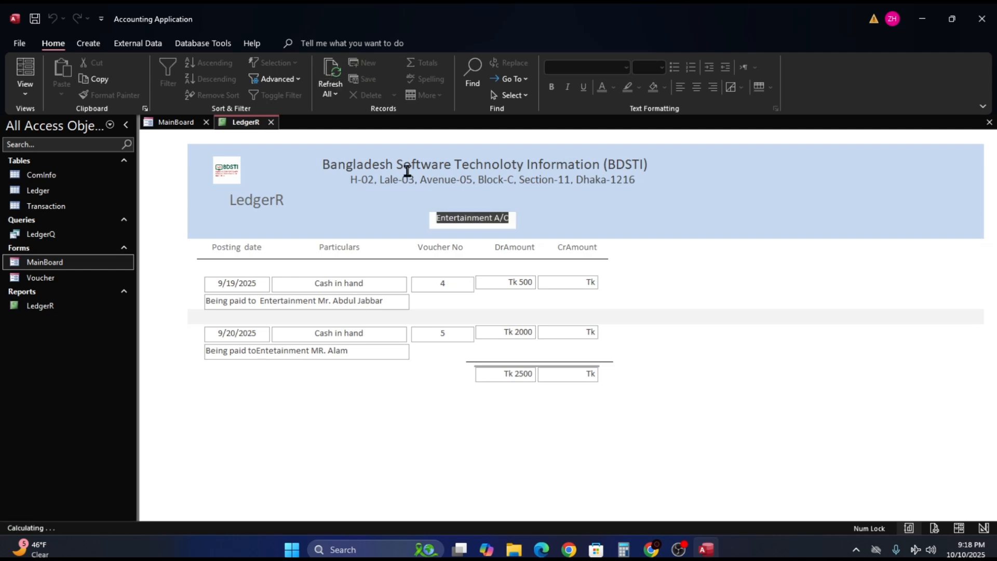
{"action": "left_click", "coordinate": [592, 231]}
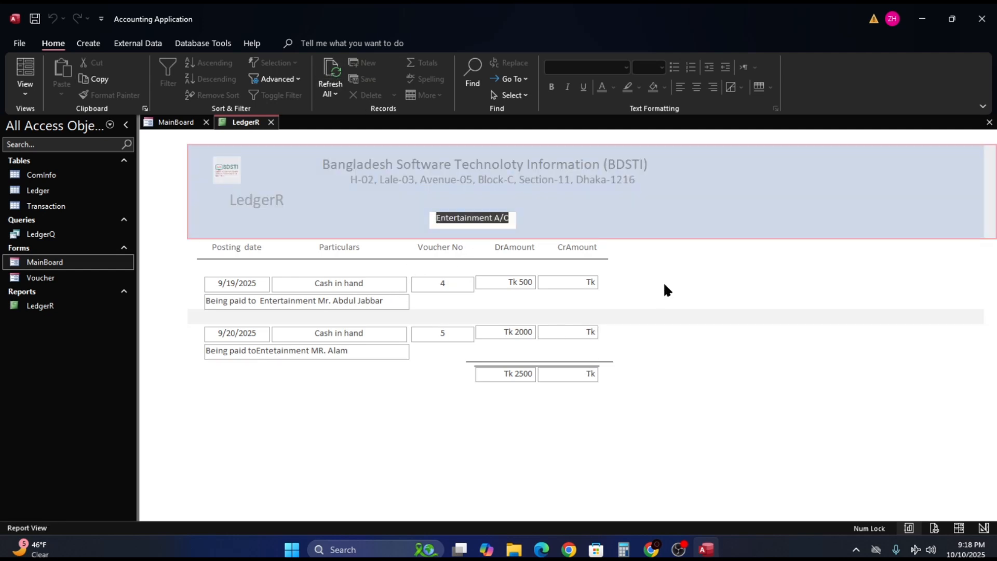
Open the LedgerR report in Print Preview and examine how the header fits within the page width.
{"action": "left_click", "coordinate": [20, 44]}
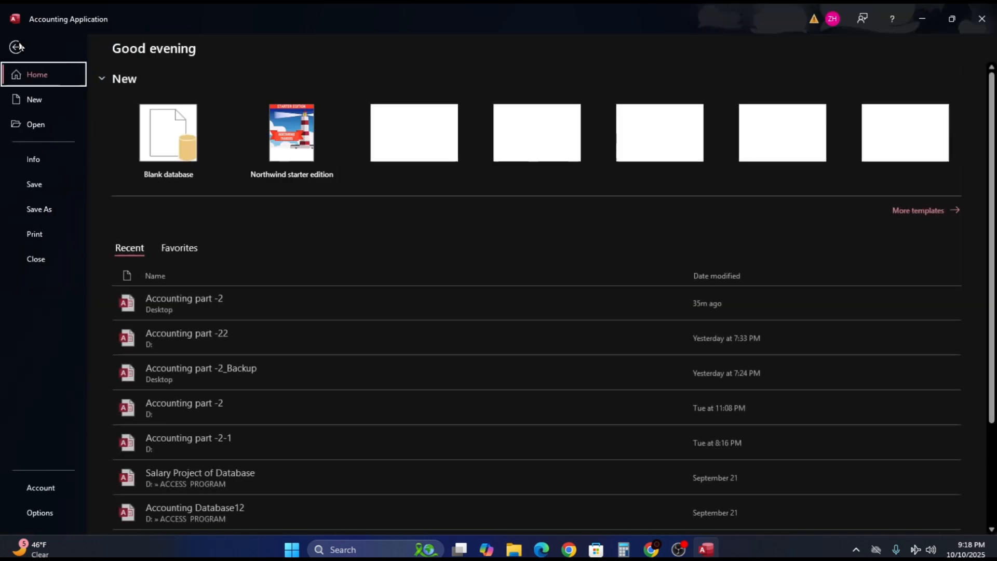
{"action": "left_click", "coordinate": [38, 234]}
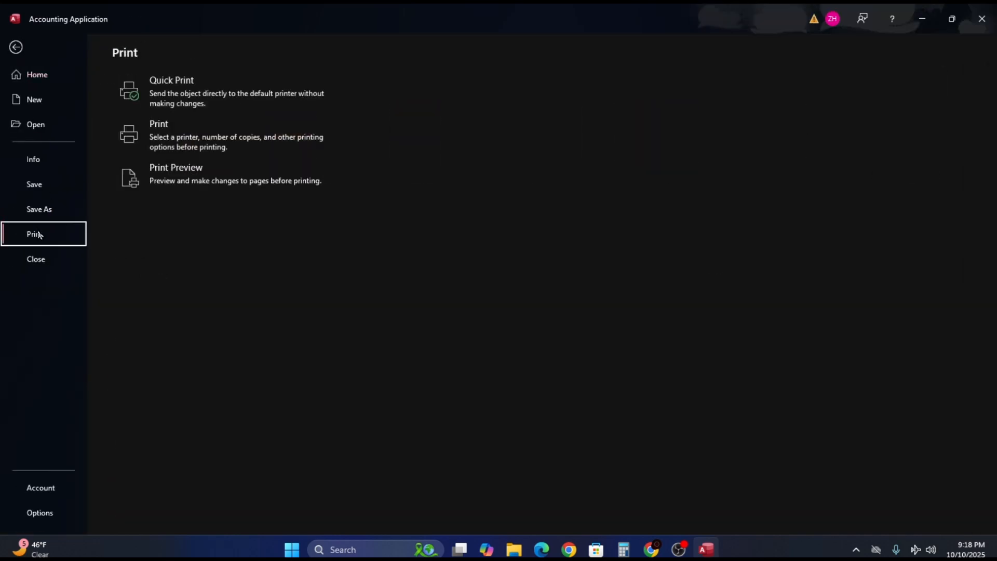
{"action": "left_click", "coordinate": [173, 168]}
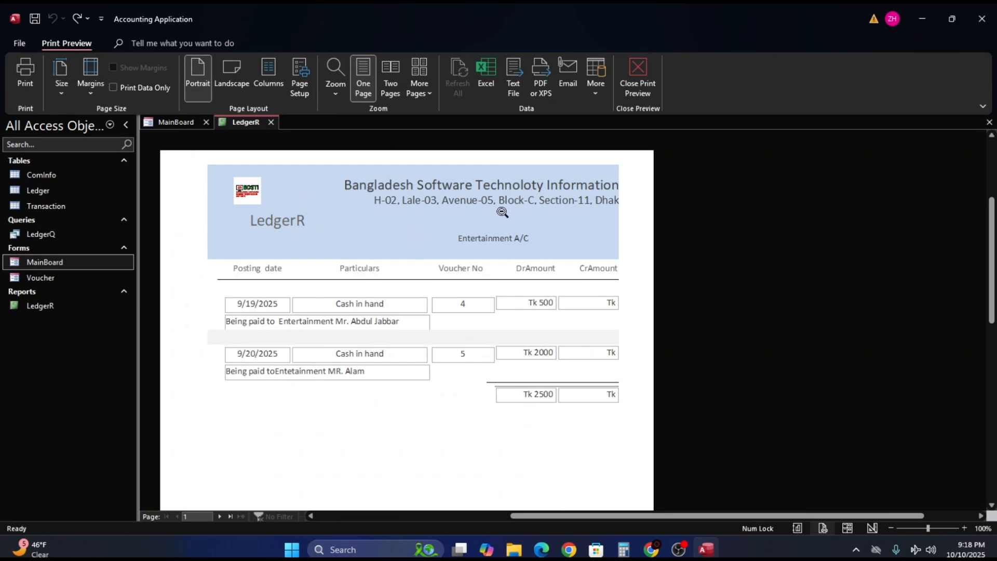
{"action": "left_click", "coordinate": [491, 185]}
{"action": "left_click", "coordinate": [522, 161]}
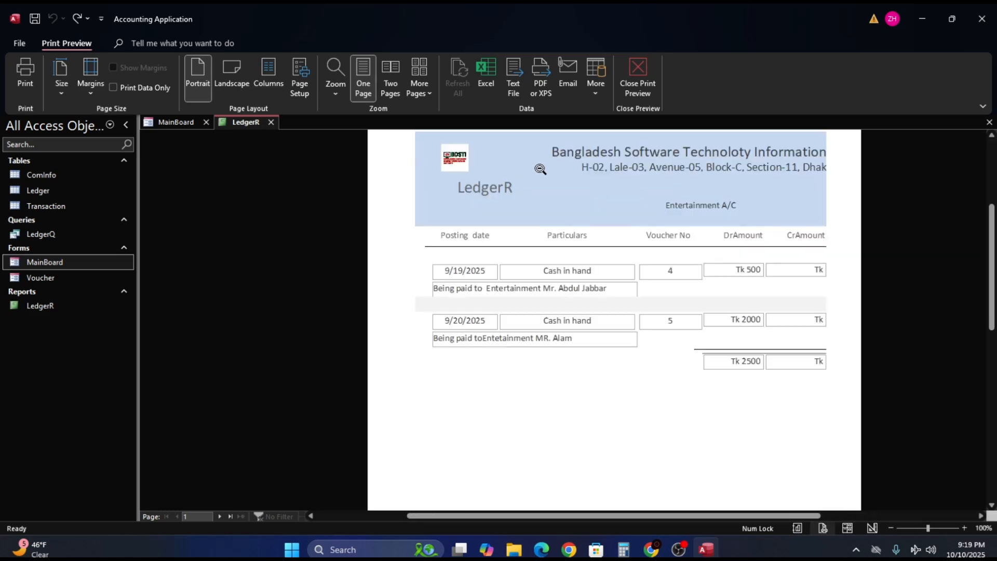
In Design View, shift the company name and address text boxes together to the left in the report header.
{"action": "right_click", "coordinate": [540, 168]}
{"action": "left_click", "coordinate": [563, 203]}
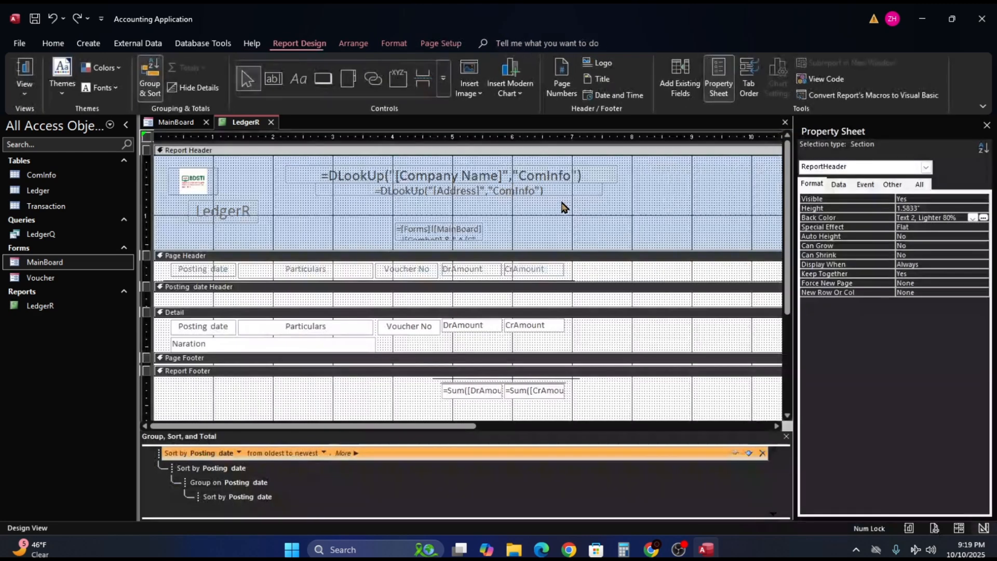
{"action": "left_click_drag", "start_coordinate": [297, 164], "coordinate": [638, 206]}
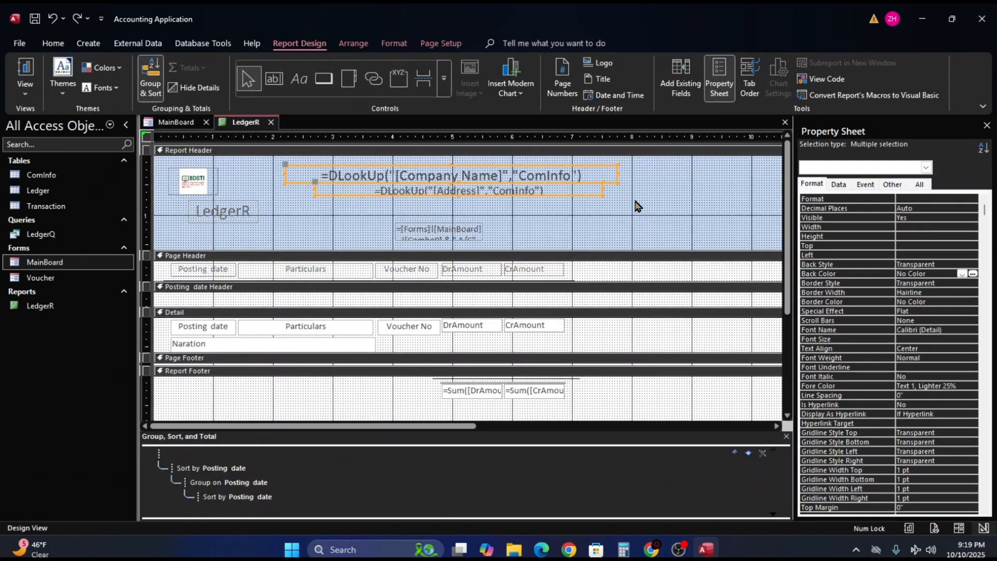
{"action": "key", "text": "Left"}
{"action": "key", "text": "Left"}
{"action": "key", "text": "Left"}
{"action": "key", "text": "Left"}
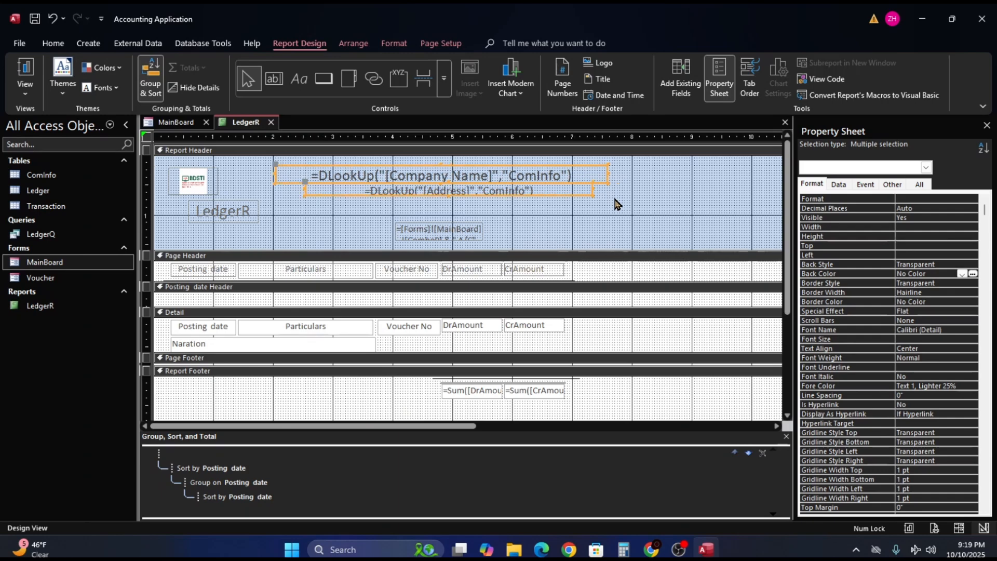
{"action": "key", "text": "Left"}
{"action": "key", "text": "Left"}
{"action": "key", "text": "Left"}
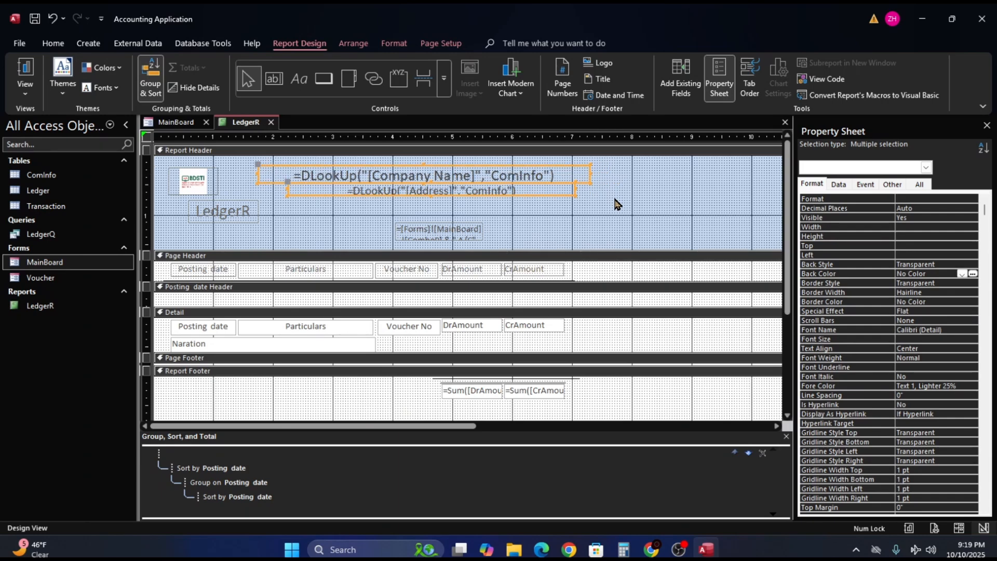
{"action": "key", "text": "Left"}
Shift the account name text box to the left beneath the company name and address text boxes.
{"action": "left_click", "coordinate": [405, 229]}
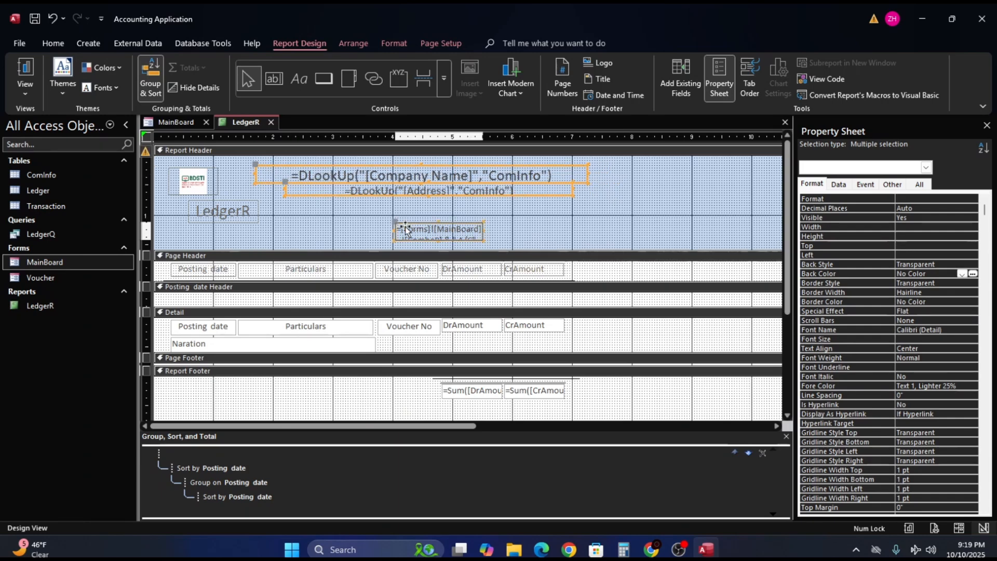
{"action": "key", "text": "Left"}
{"action": "key", "text": "Left"}
{"action": "key", "text": "Left"}
{"action": "key", "text": "Left"}
{"action": "key", "text": "Left"}
{"action": "key", "text": "Left"}
{"action": "key", "text": "Left"}
{"action": "key", "text": "Left"}
{"action": "key", "text": "Left"}
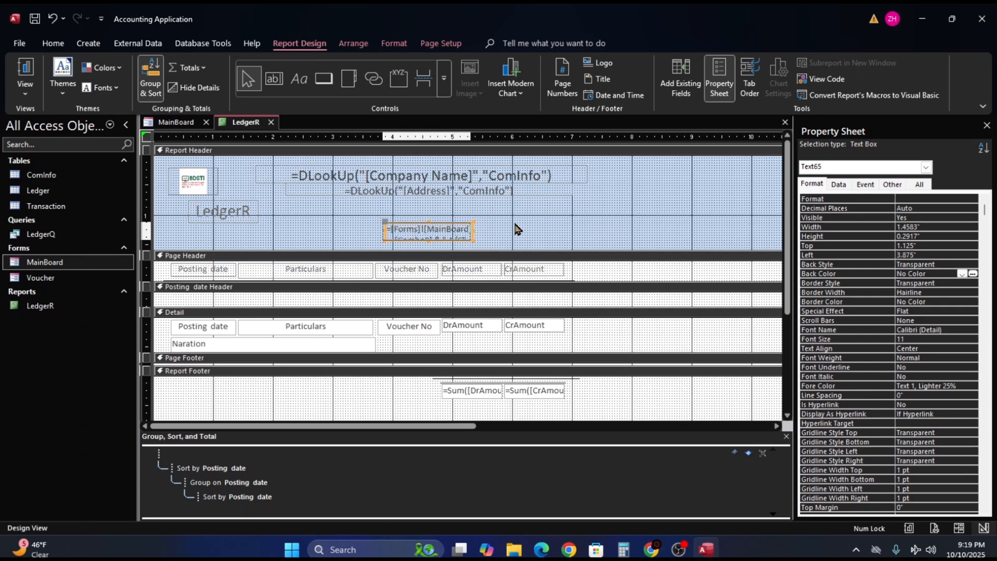
Select only the company name and address text boxes and nudge them slightly further left.
{"action": "left_click", "coordinate": [248, 176]}
{"action": "left_click_drag", "start_coordinate": [249, 177], "coordinate": [573, 208]}
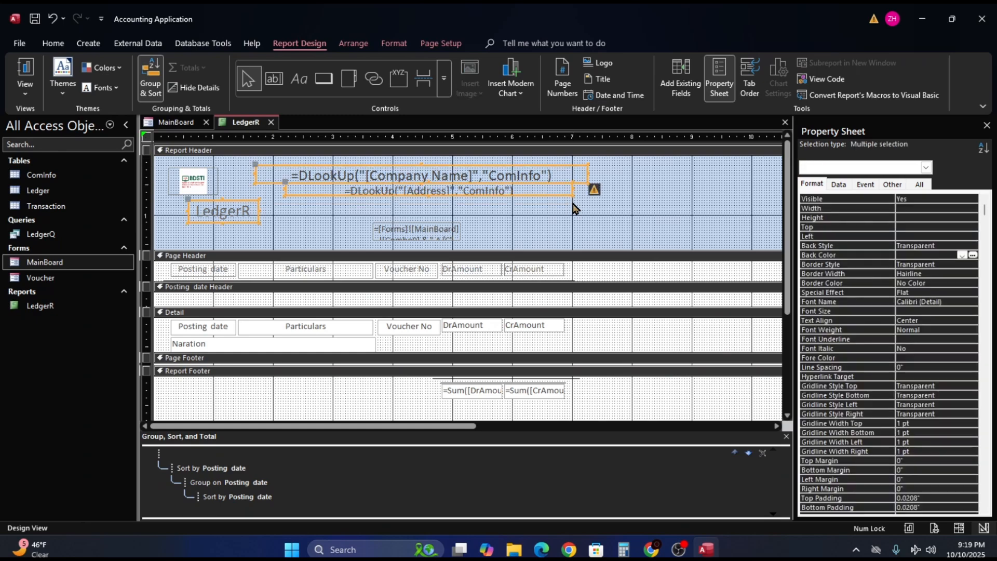
{"action": "left_click", "coordinate": [238, 169]}
{"action": "left_click_drag", "start_coordinate": [242, 160], "coordinate": [609, 198]}
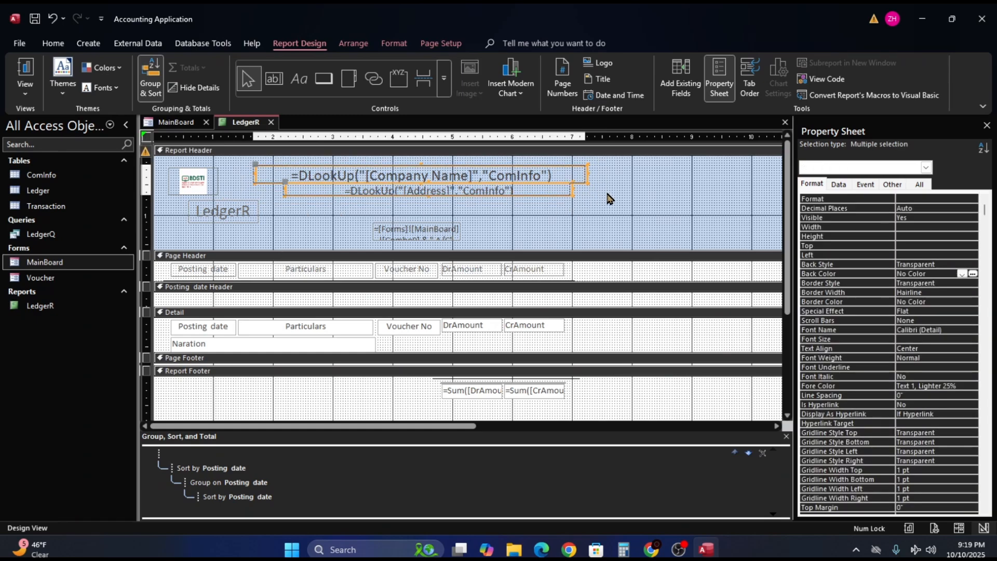
{"action": "key", "text": "Left"}
Move the account name text box further left, to a Left position of 3.2917".
{"action": "left_click", "coordinate": [424, 232]}
{"action": "key", "text": "Left"}
{"action": "key", "text": "Left"}
{"action": "key", "text": "Left"}
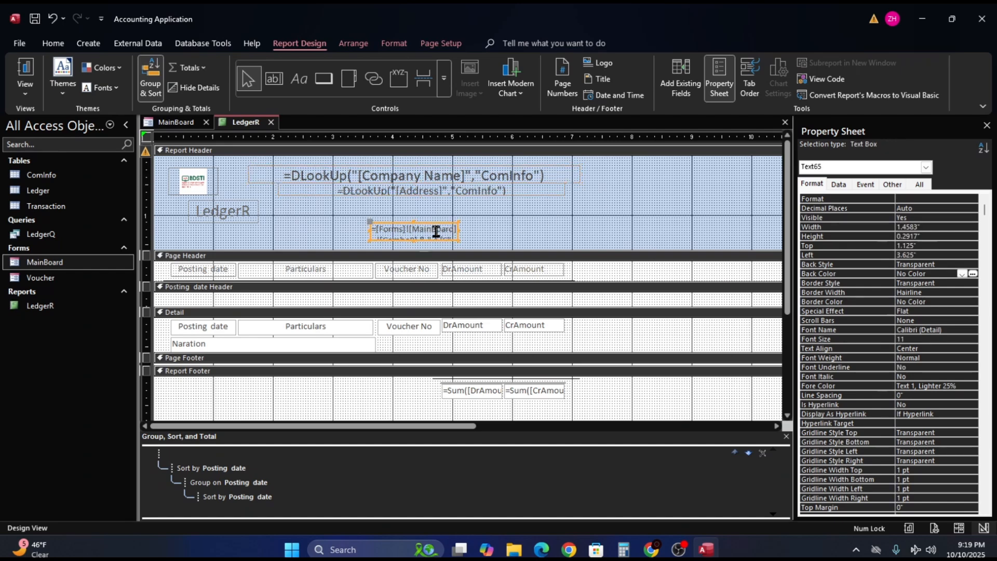
{"action": "key", "text": "Left"}
{"action": "key", "text": "Left"}
{"action": "key", "text": "Left"}
{"action": "key", "text": "Left"}
{"action": "key", "text": "Left"}
{"action": "key", "text": "Left"}
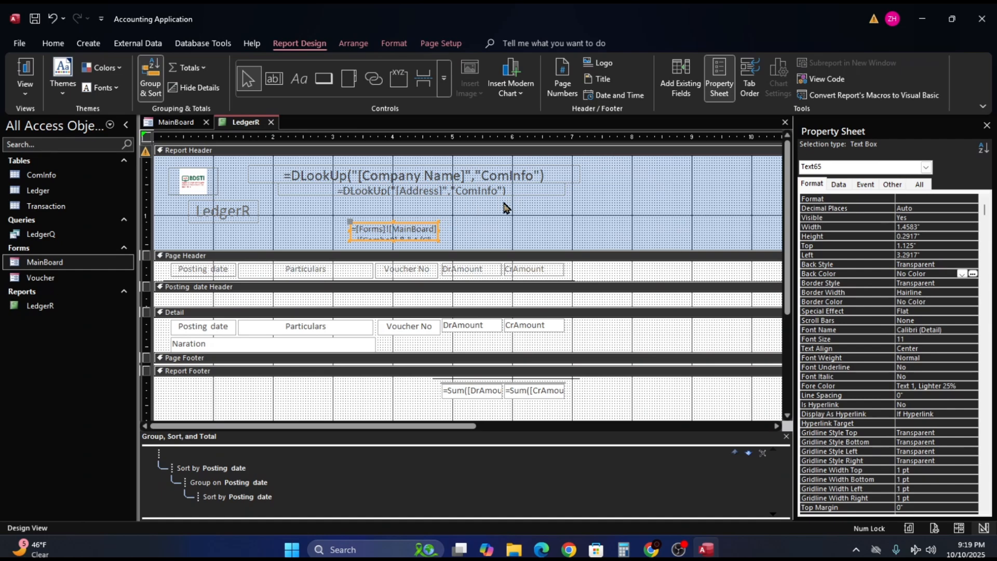
Check the repositioned header in Report View and in Print Preview.
{"action": "left_click", "coordinate": [25, 70]}
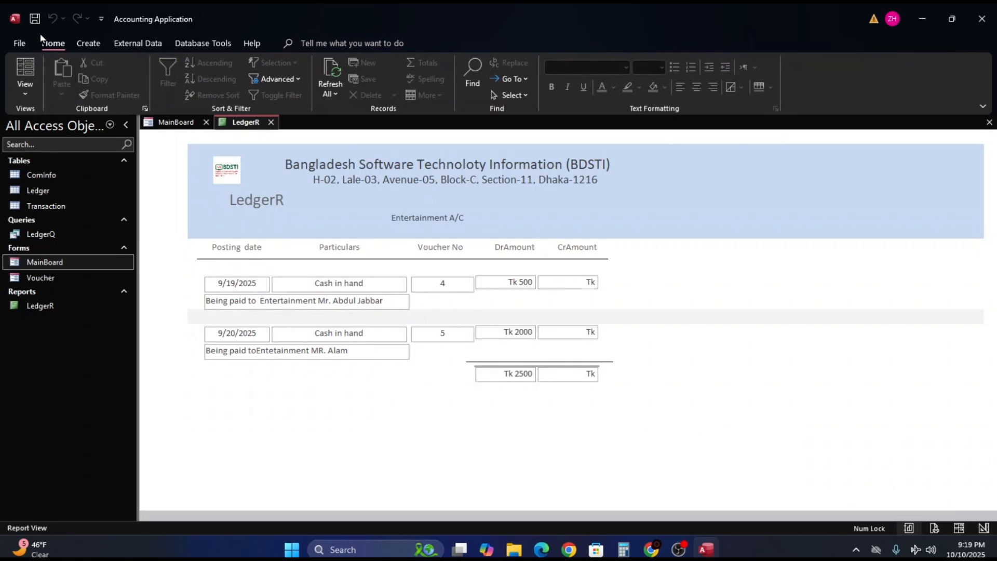
{"action": "left_click", "coordinate": [20, 45]}
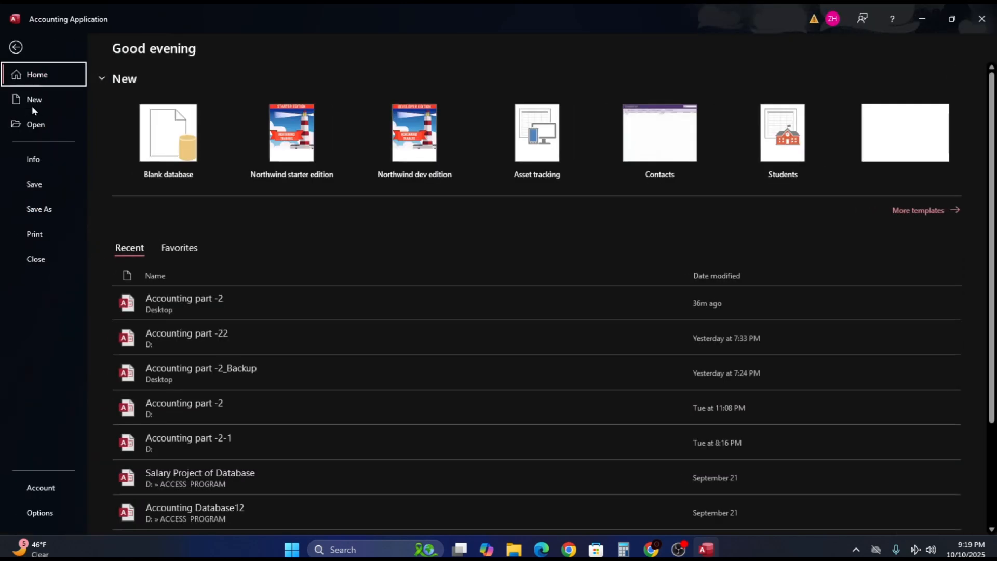
{"action": "left_click", "coordinate": [41, 234]}
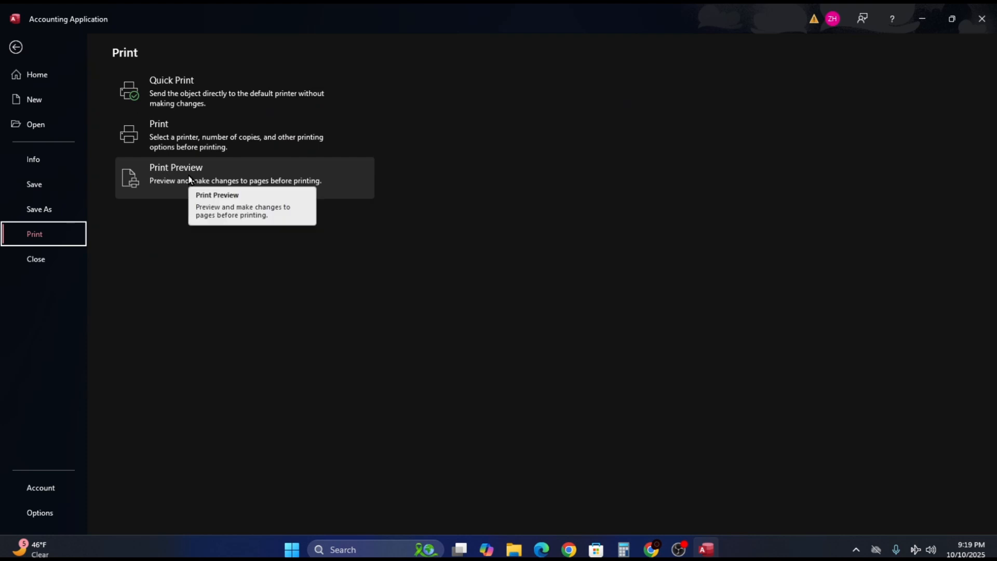
{"action": "left_click", "coordinate": [156, 178]}
{"action": "scroll", "coordinate": [615, 202], "scroll_direction": "up", "scroll_amount": 1}
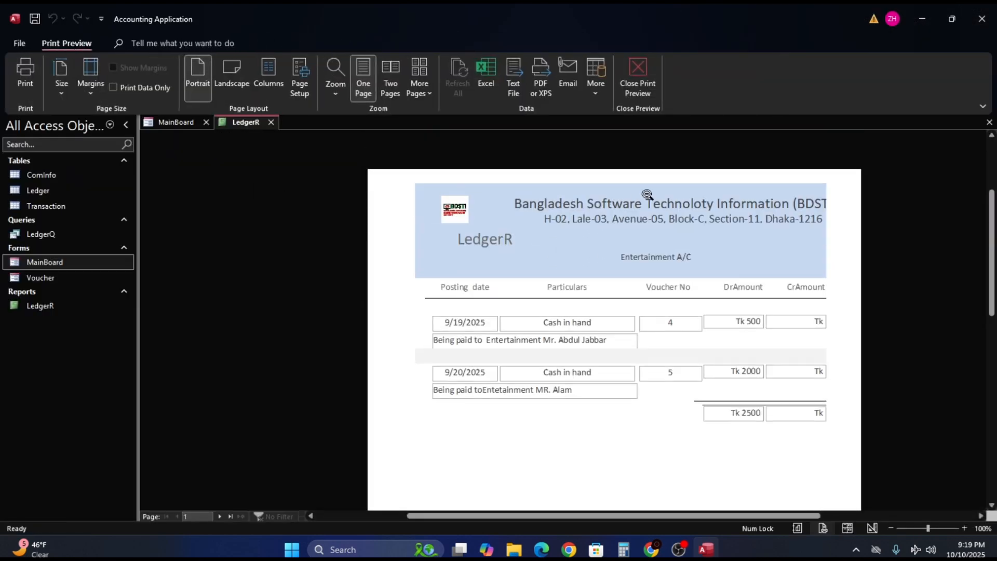
Return to Design View and move the company name and address text boxes left, close beside the logo.
{"action": "right_click", "coordinate": [625, 208]}
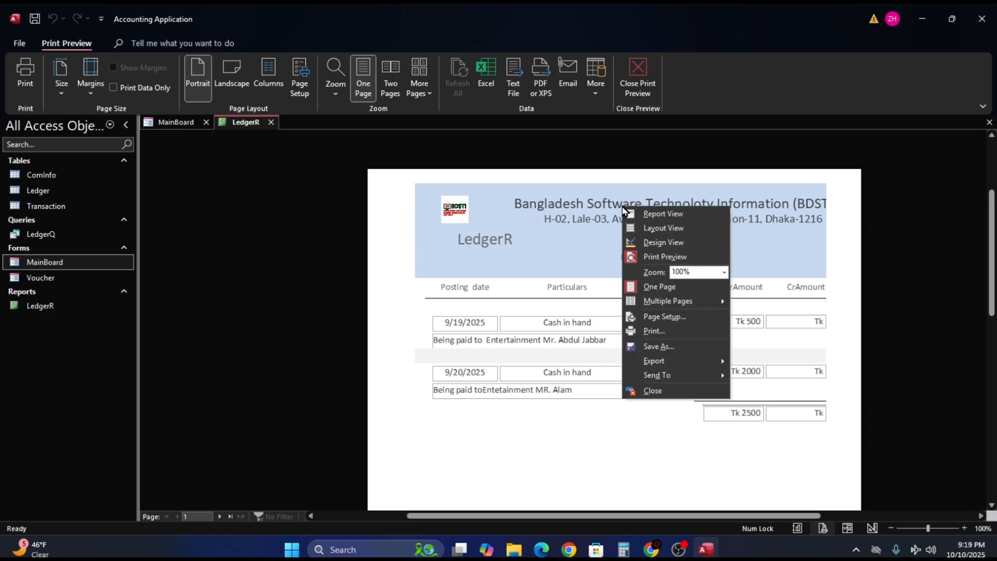
{"action": "left_click", "coordinate": [670, 248]}
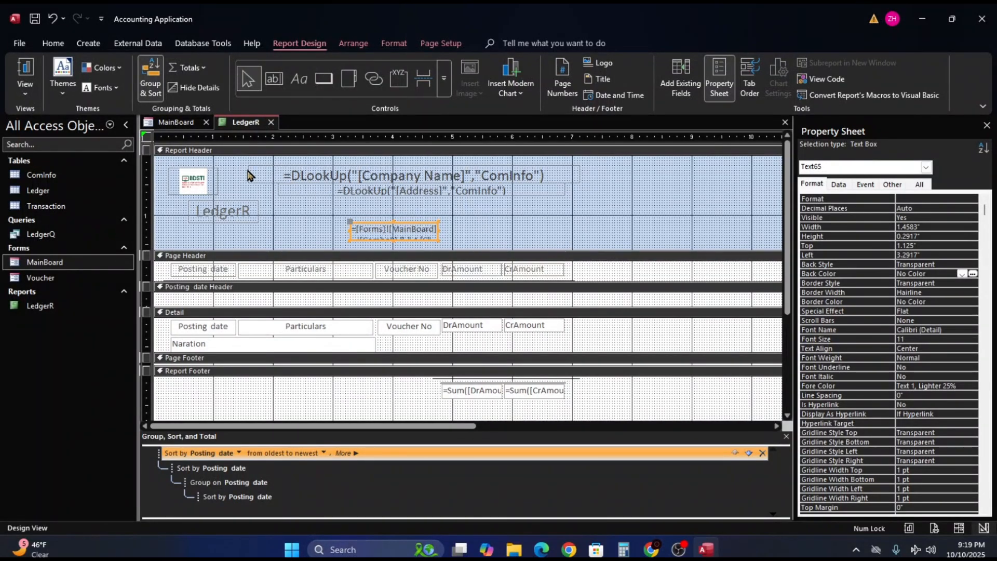
{"action": "left_click_drag", "start_coordinate": [243, 168], "coordinate": [600, 204]}
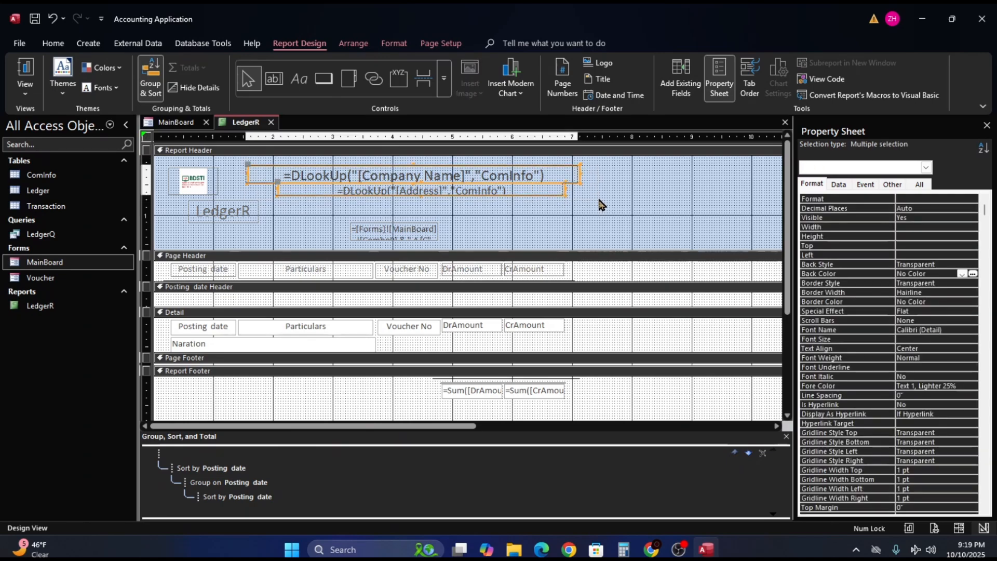
{"action": "key", "text": "Left"}
{"action": "key", "text": "Left"}
{"action": "key", "text": "Left"}
{"action": "key", "text": "Left"}
{"action": "key", "text": "Left"}
{"action": "key", "text": "Left"}
{"action": "key", "text": "Left"}
{"action": "key", "text": "Left"}
{"action": "key", "text": "Left"}
{"action": "key", "text": "Left"}
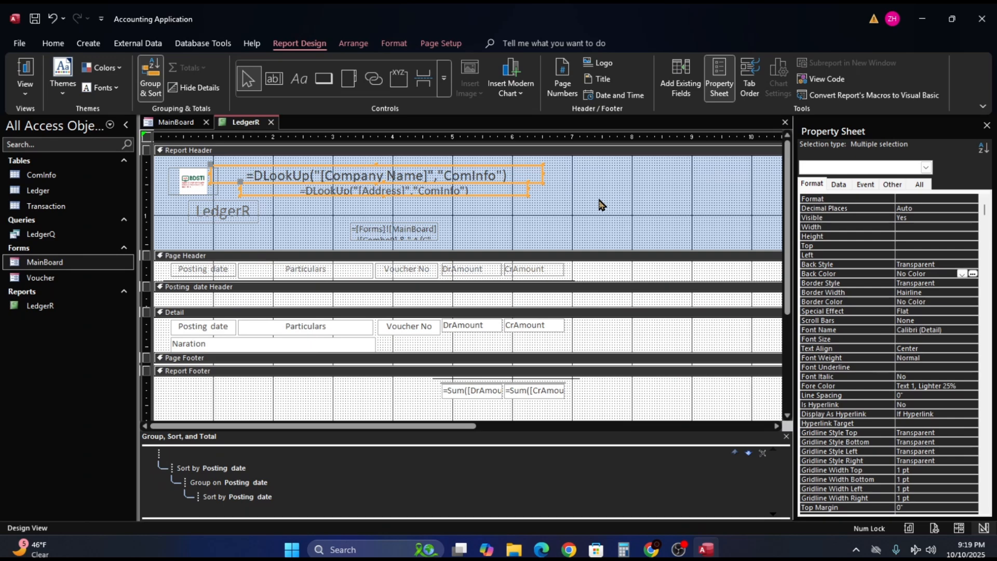
{"action": "key", "text": "Right"}
{"action": "key", "text": "Right"}
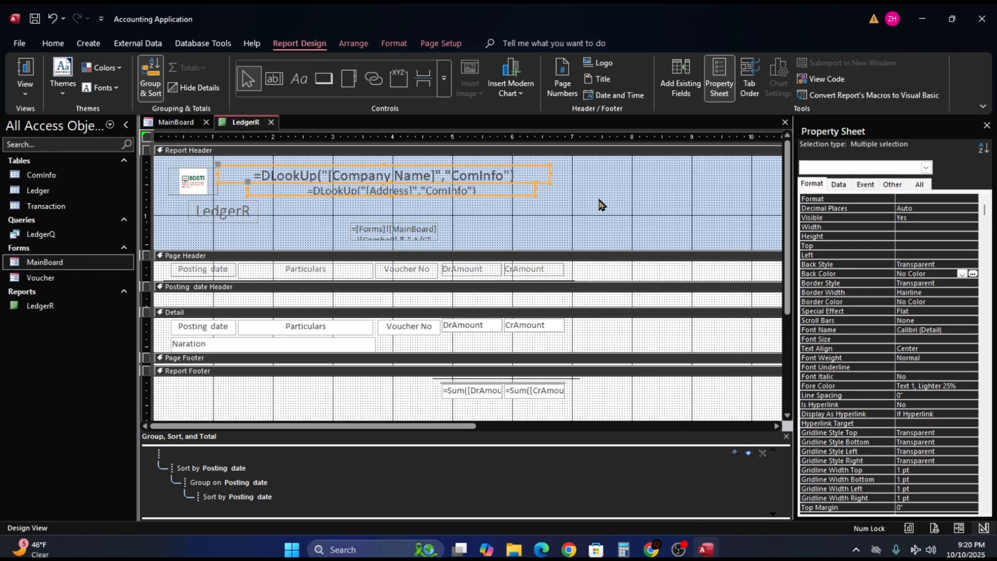
{"action": "key", "text": "Right"}
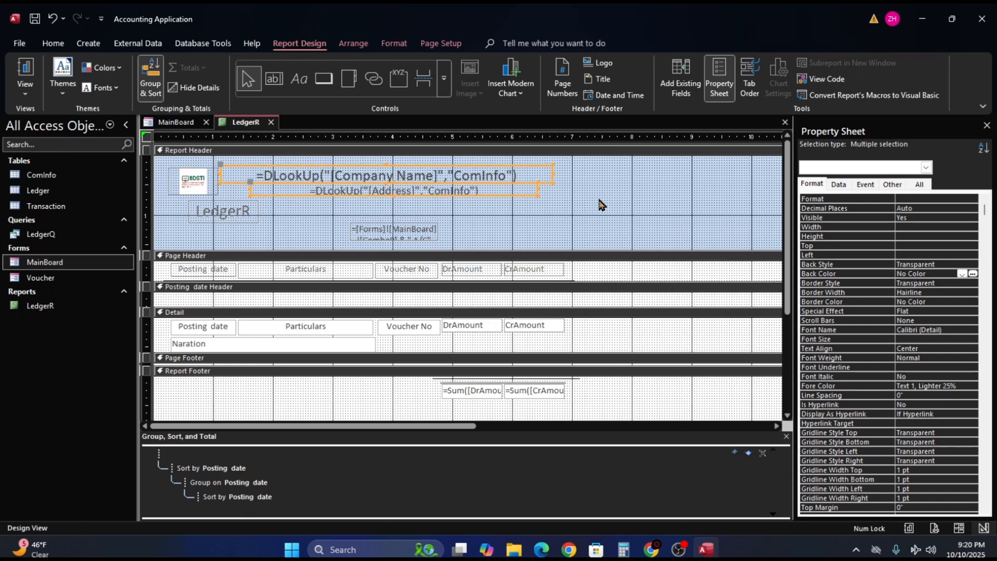
Preview the report's printed page again to check that the company name and address fit.
{"action": "left_click", "coordinate": [25, 44]}
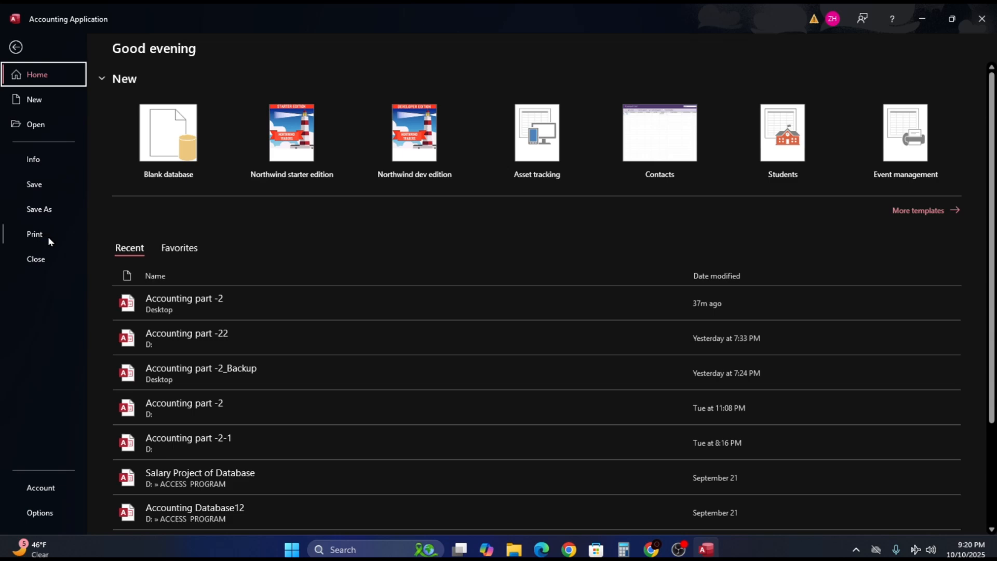
{"action": "left_click", "coordinate": [43, 235]}
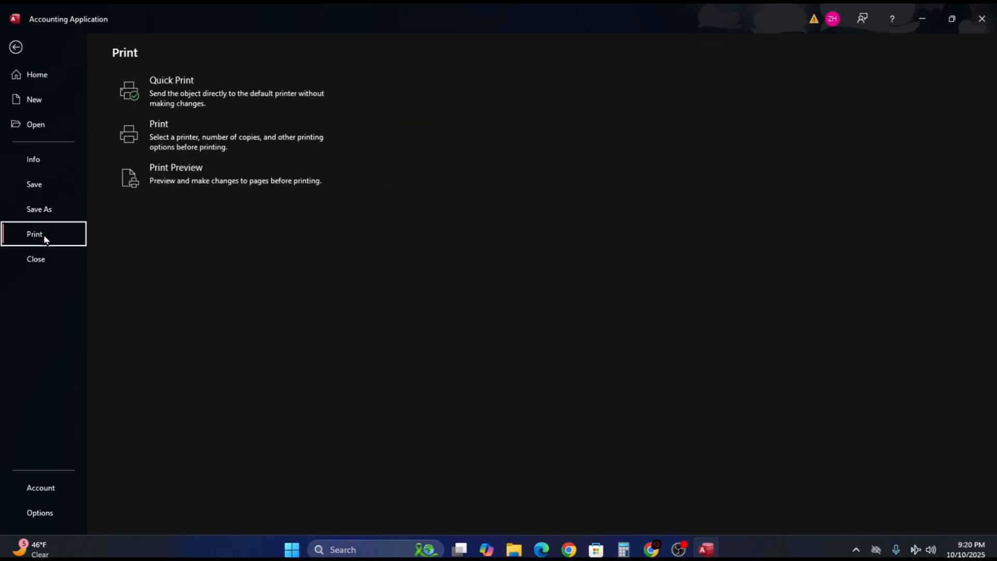
{"action": "left_click", "coordinate": [173, 185]}
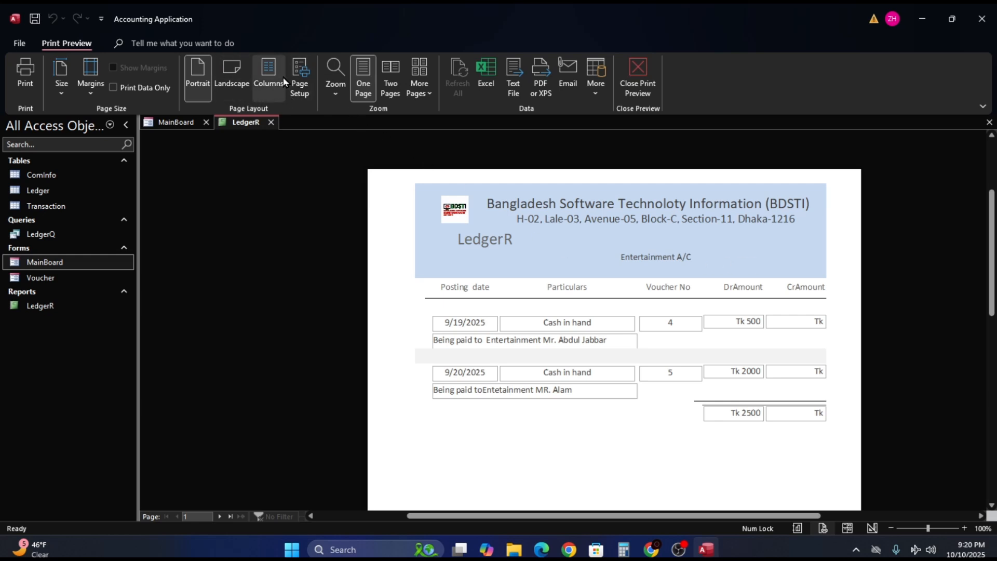
Set the report's right page margin to 0.25 inches in Page Setup and accept the page width notice.
{"action": "left_click", "coordinate": [300, 75]}
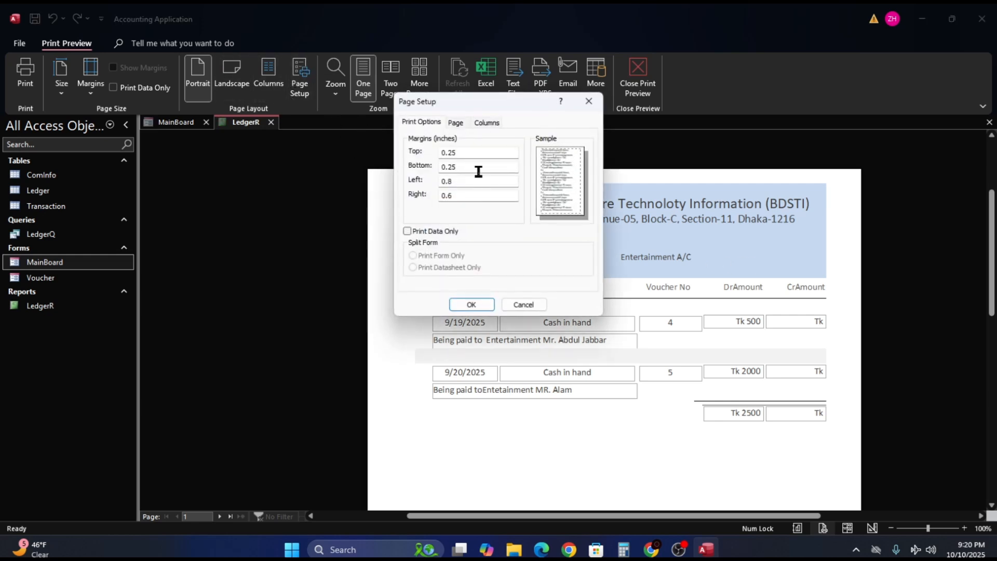
{"action": "left_click", "coordinate": [455, 124]}
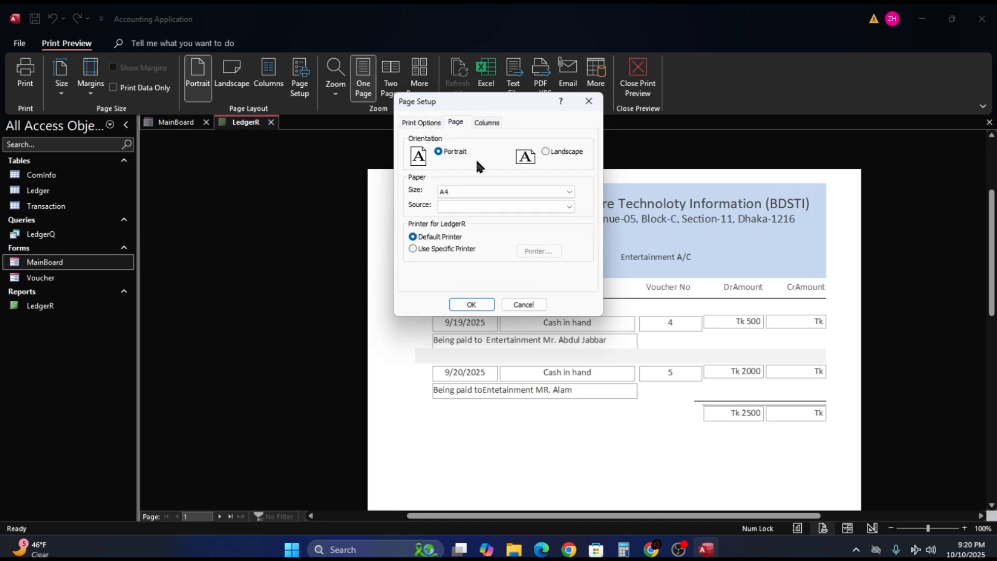
{"action": "left_click", "coordinate": [429, 124]}
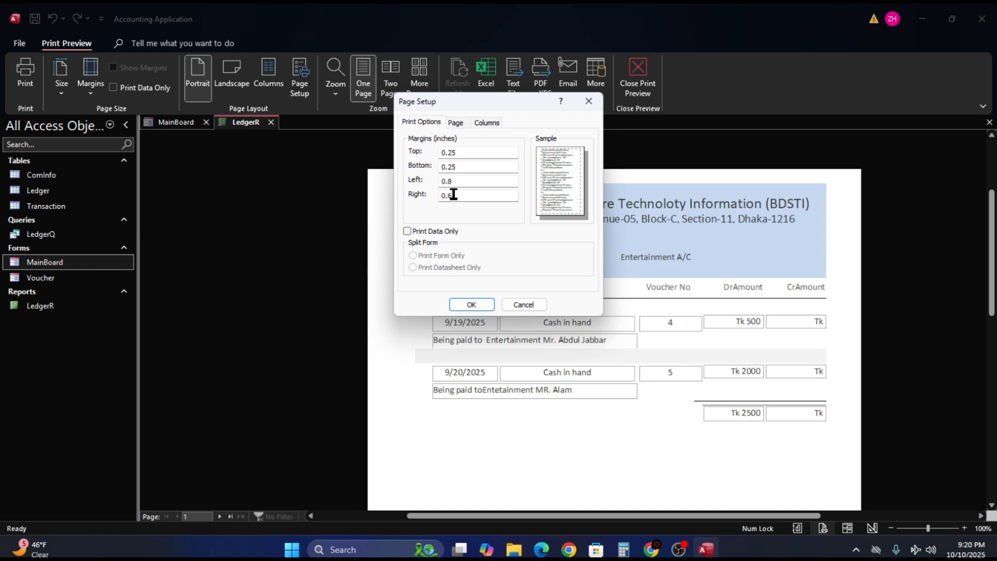
{"action": "left_click", "coordinate": [453, 194]}
{"action": "left_click_drag", "start_coordinate": [454, 195], "coordinate": [445, 196]}
{"action": "type", "text": "525"}
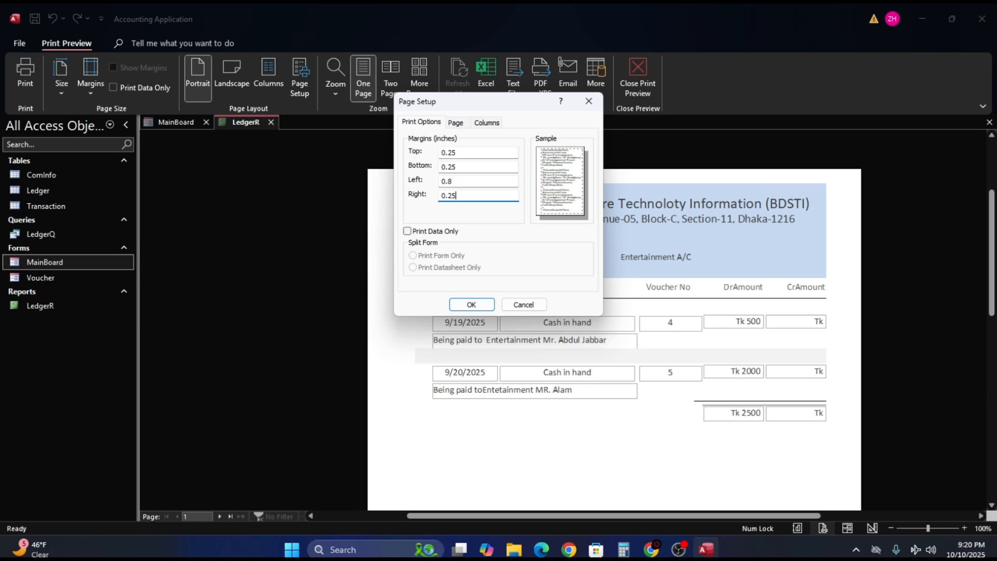
{"action": "key", "text": "Return"}
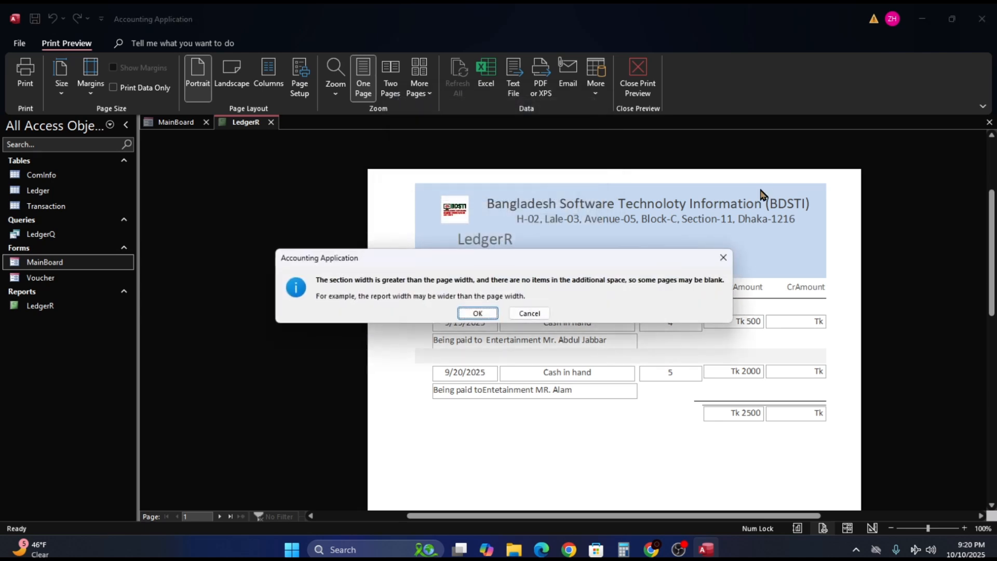
{"action": "left_click", "coordinate": [484, 312]}
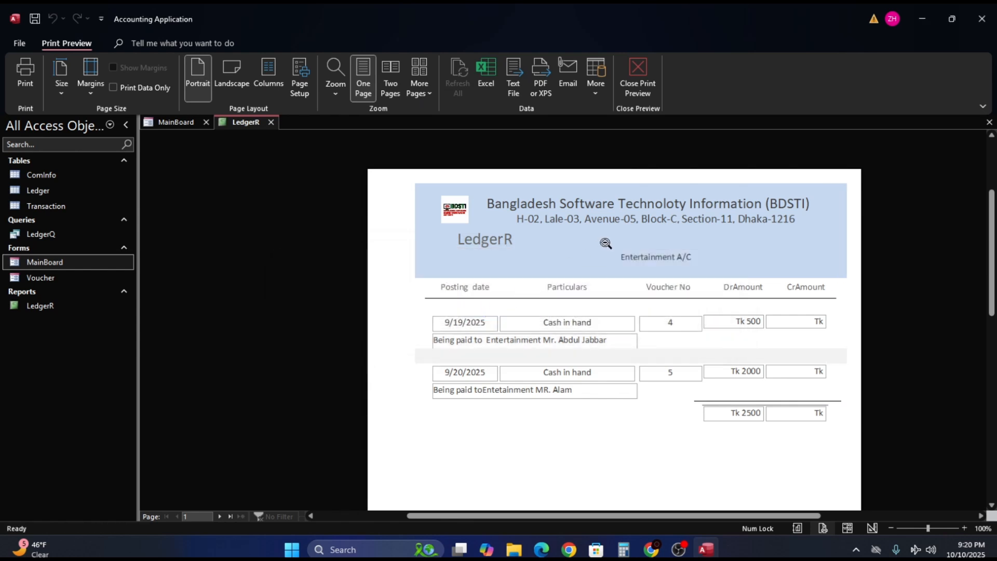
Set the report's page margins to 0.6 inches left and 0.5 inches right, accepting the page width notice.
{"action": "left_click", "coordinate": [359, 85]}
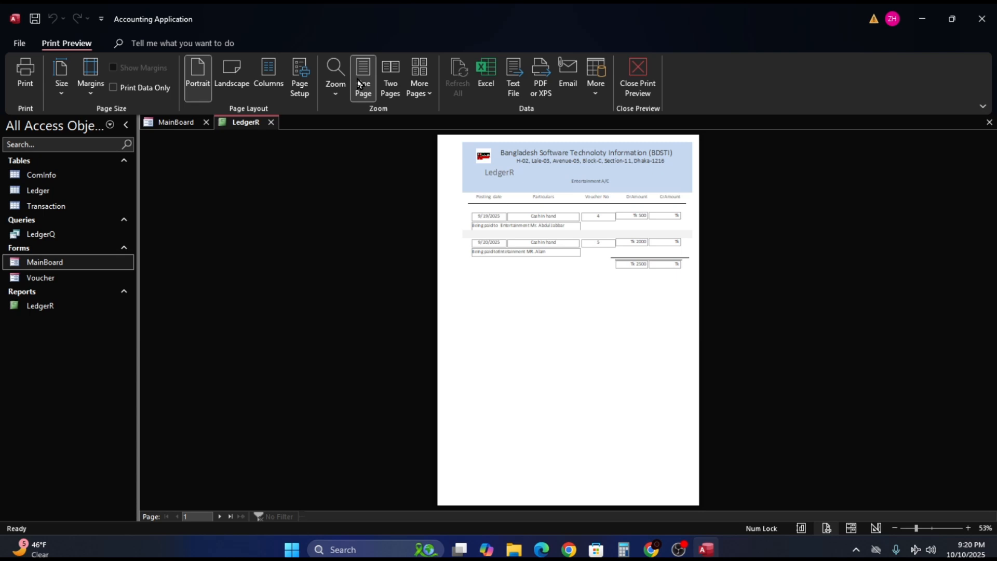
{"action": "left_click", "coordinate": [299, 80]}
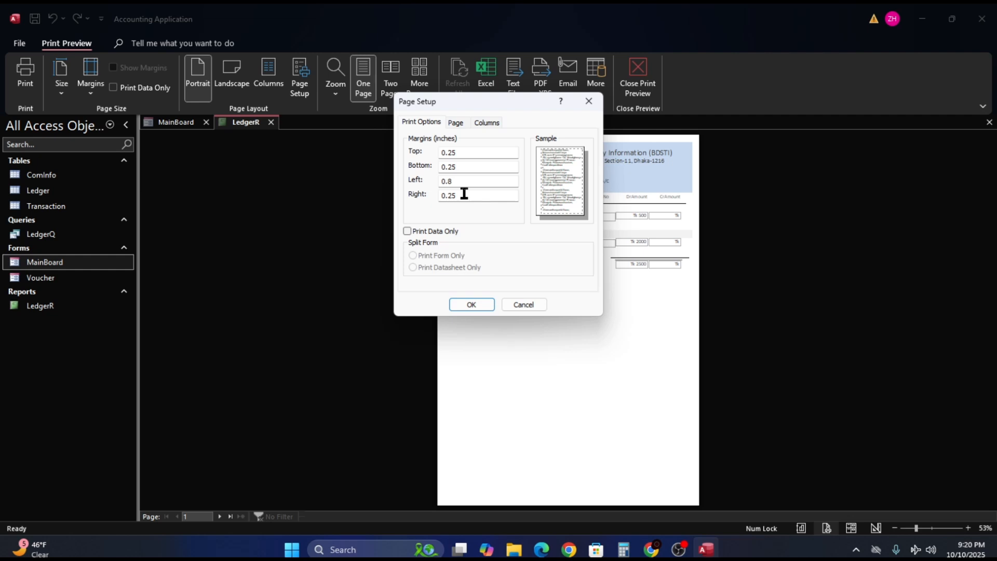
{"action": "left_click", "coordinate": [448, 195]}
{"action": "key", "text": "Delete"}
{"action": "key", "text": "Delete"}
{"action": "type", "text": "5"}
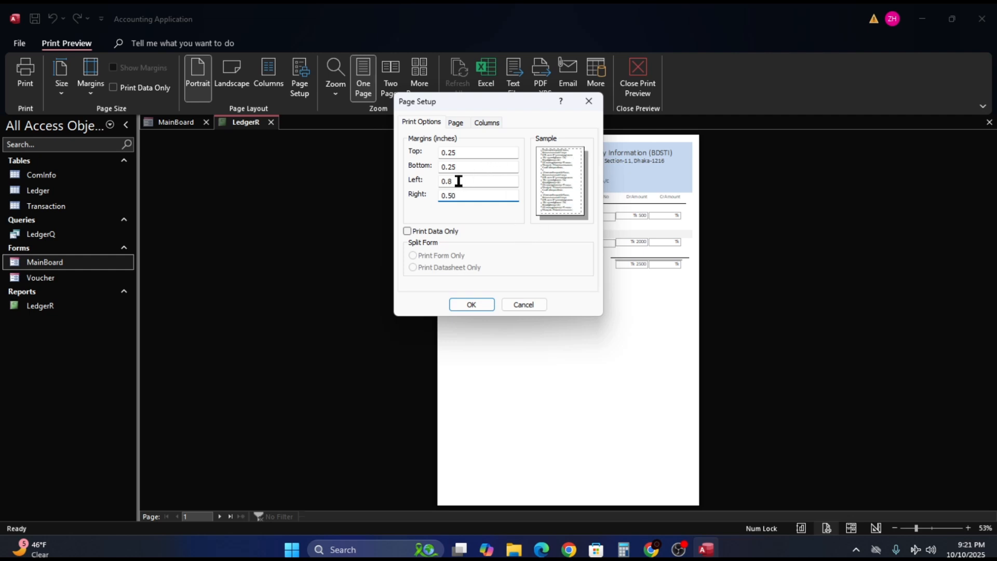
{"action": "left_click_drag", "start_coordinate": [456, 181], "coordinate": [448, 184]}
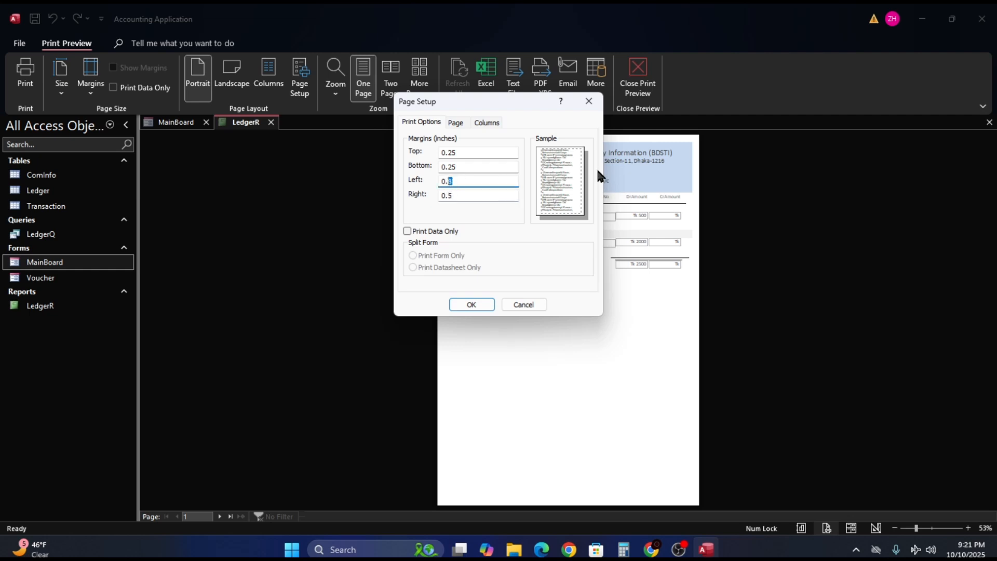
{"action": "type", "text": "60"}
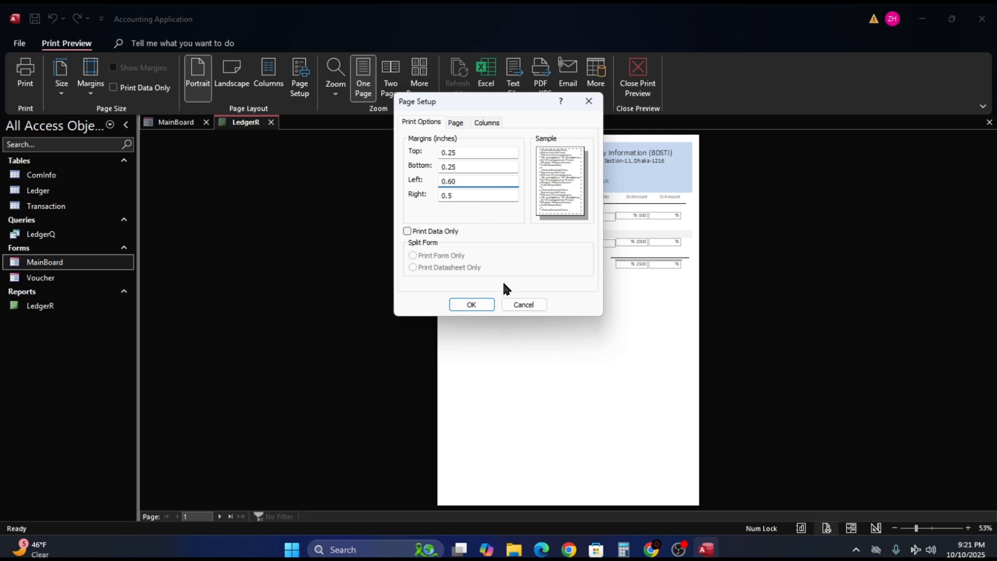
{"action": "left_click", "coordinate": [471, 305]}
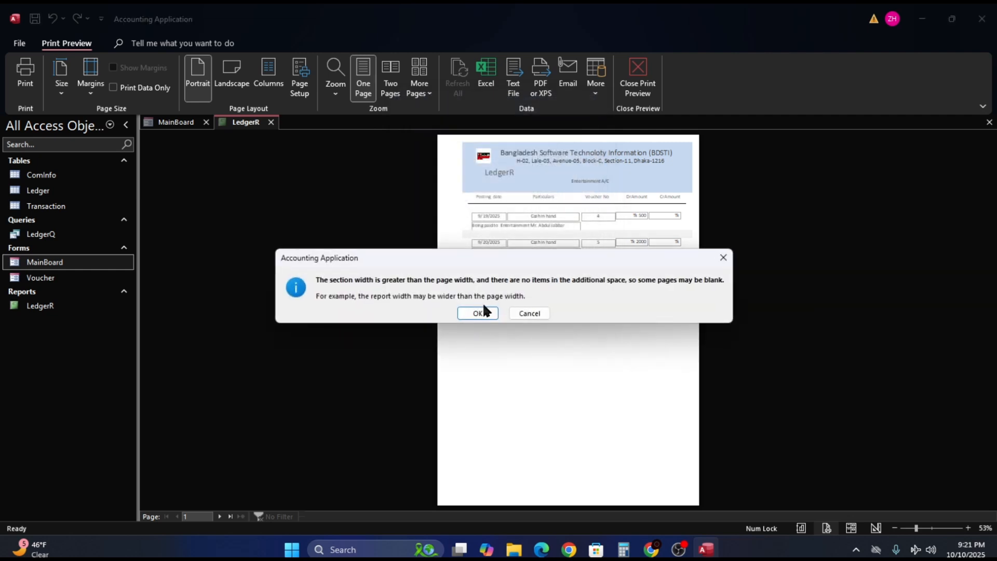
{"action": "left_click", "coordinate": [477, 313]}
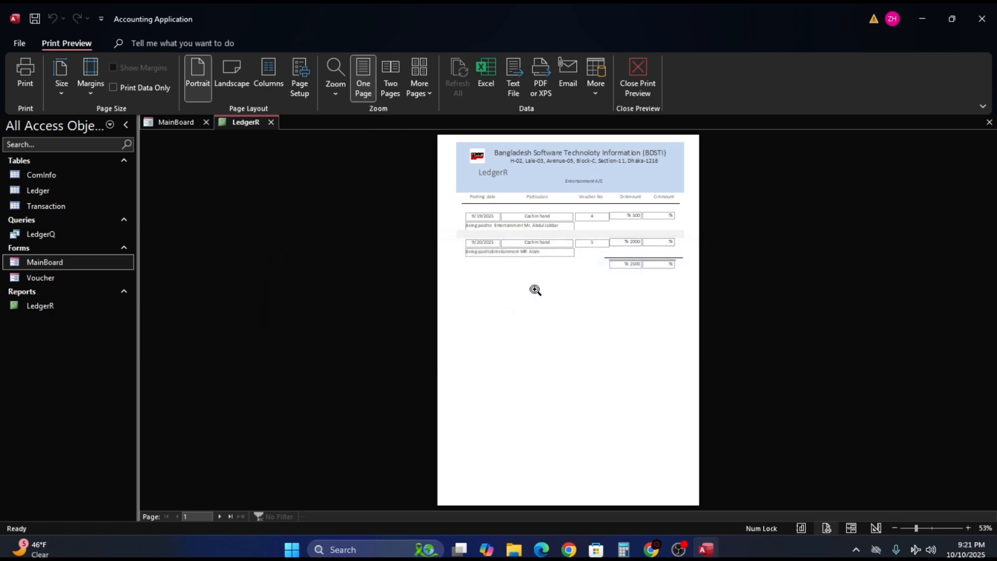
Check the report in Report View, and reopen Print Preview to examine the header and columns up close.
{"action": "left_click", "coordinate": [645, 75]}
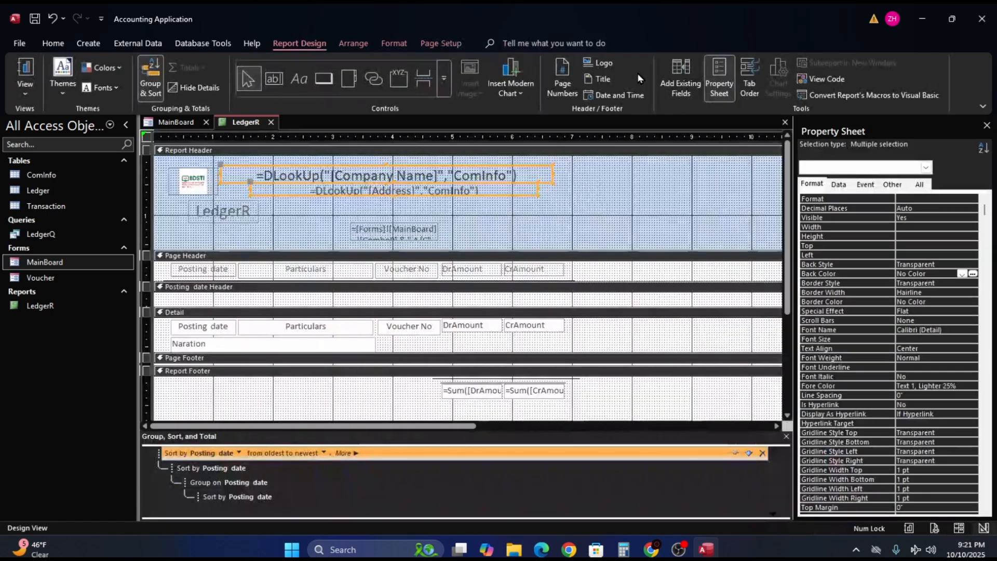
{"action": "left_click", "coordinate": [24, 66]}
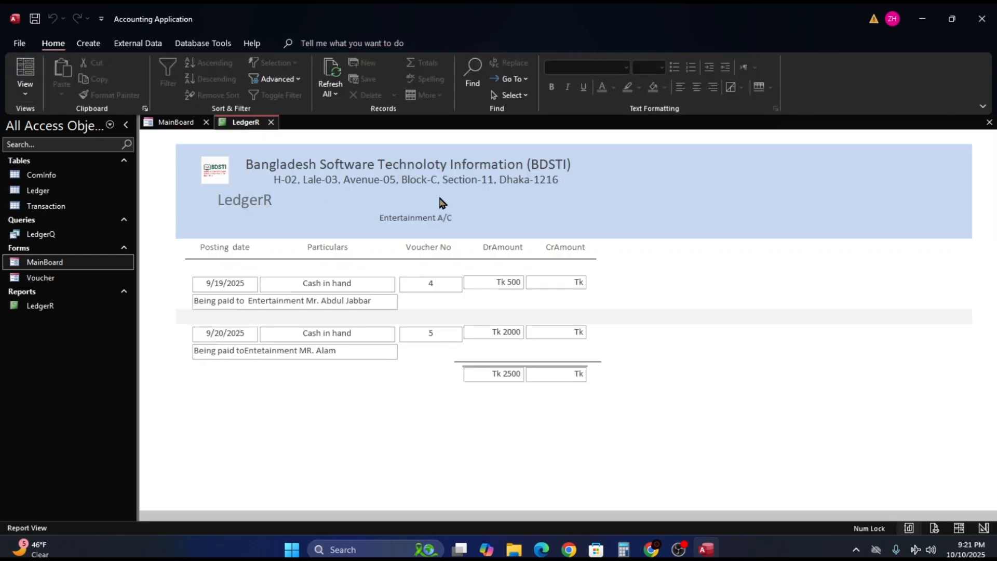
{"action": "left_click", "coordinate": [23, 43]}
{"action": "left_click", "coordinate": [48, 229]}
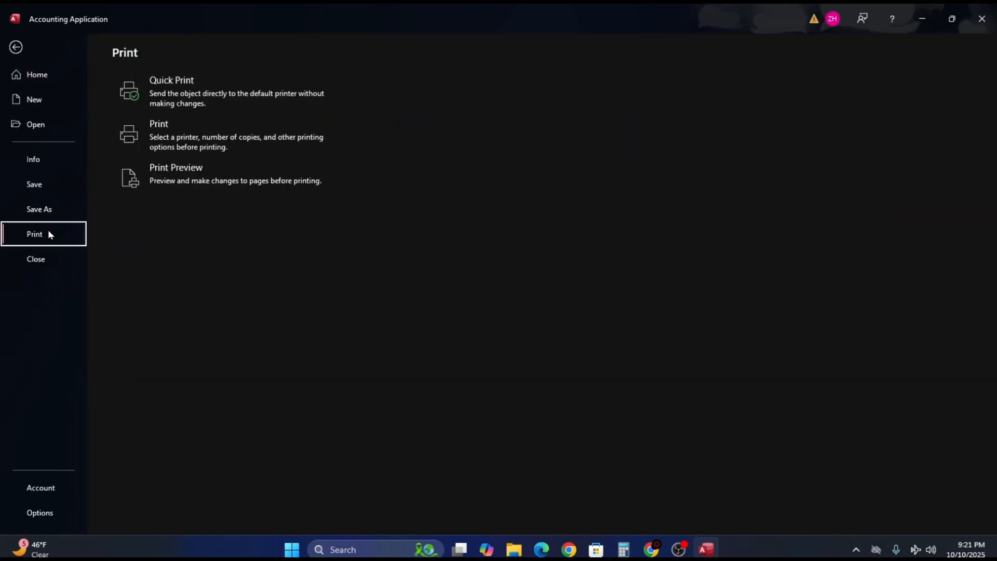
{"action": "left_click", "coordinate": [176, 168]}
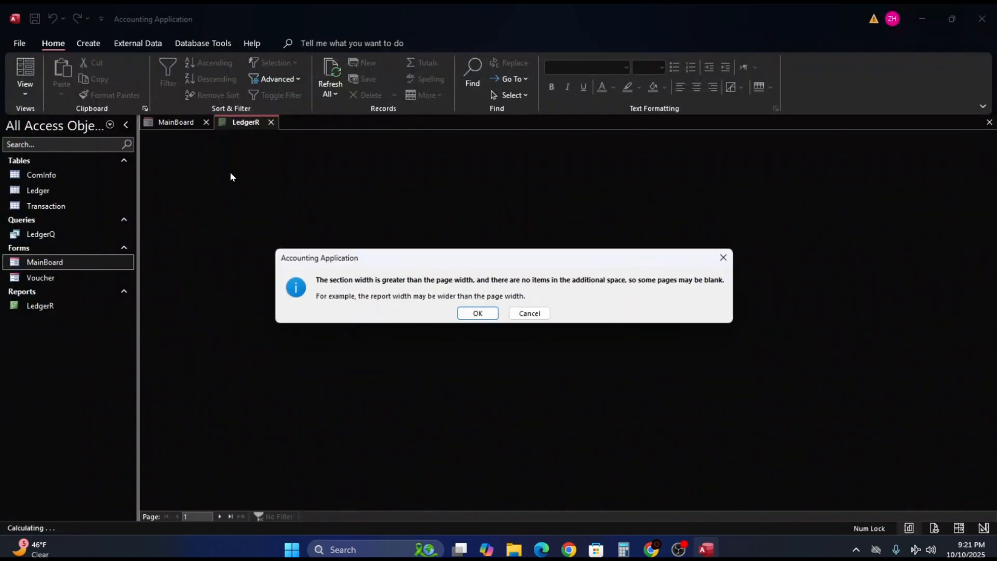
{"action": "left_click", "coordinate": [477, 312]}
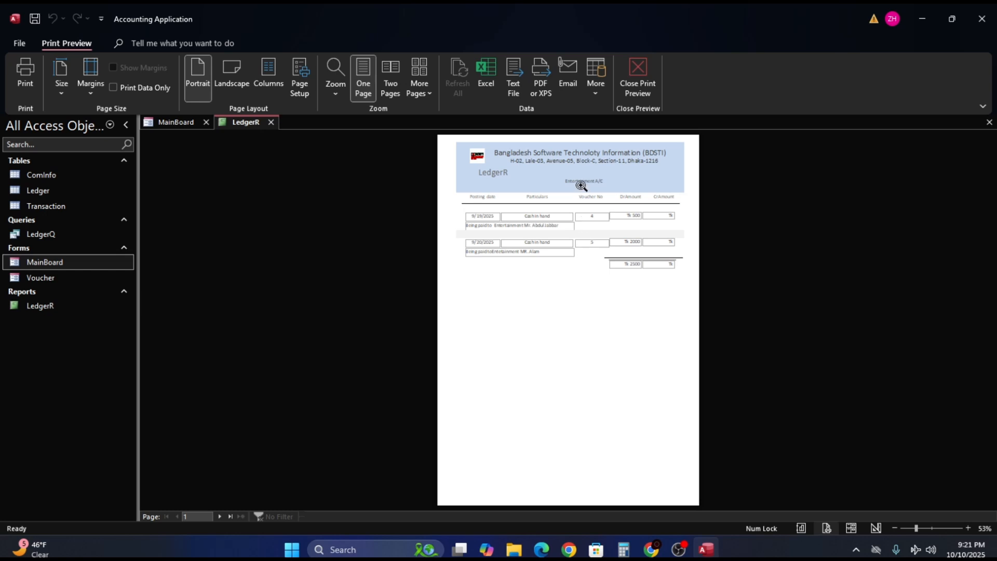
{"action": "left_click", "coordinate": [575, 151]}
{"action": "left_click", "coordinate": [575, 151]}
{"action": "left_click", "coordinate": [575, 151]}
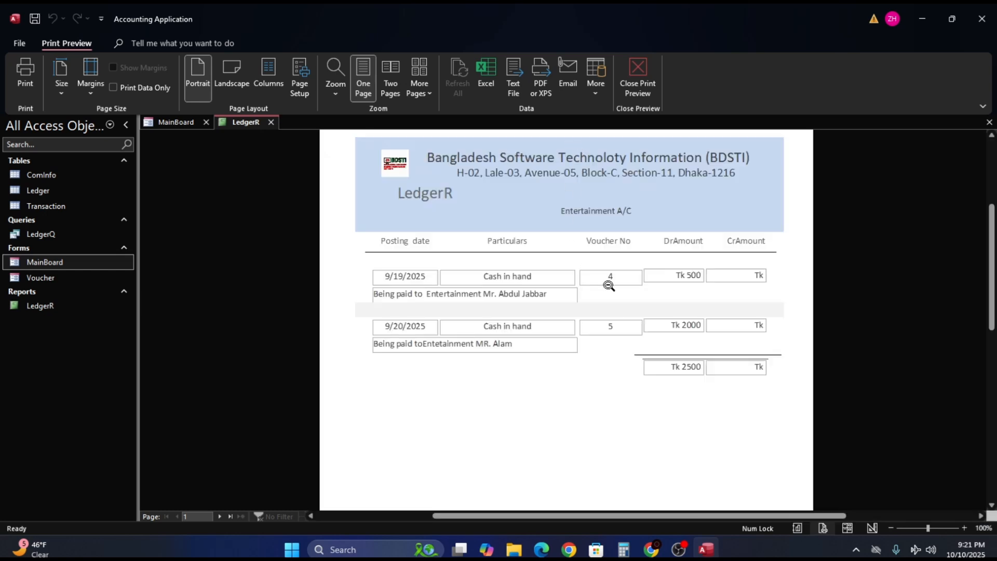
{"action": "right_click", "coordinate": [557, 251]}
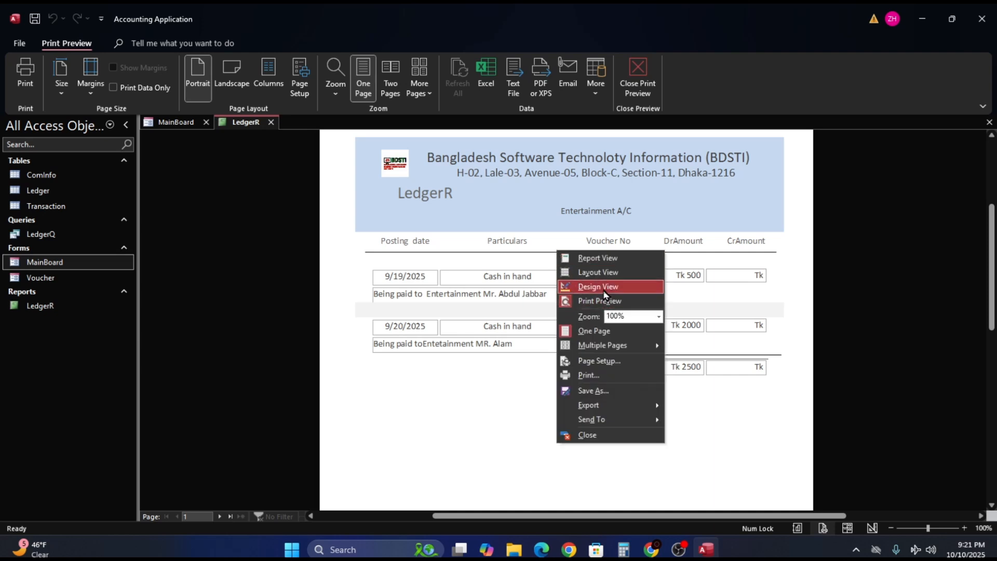
{"action": "left_click", "coordinate": [401, 262]}
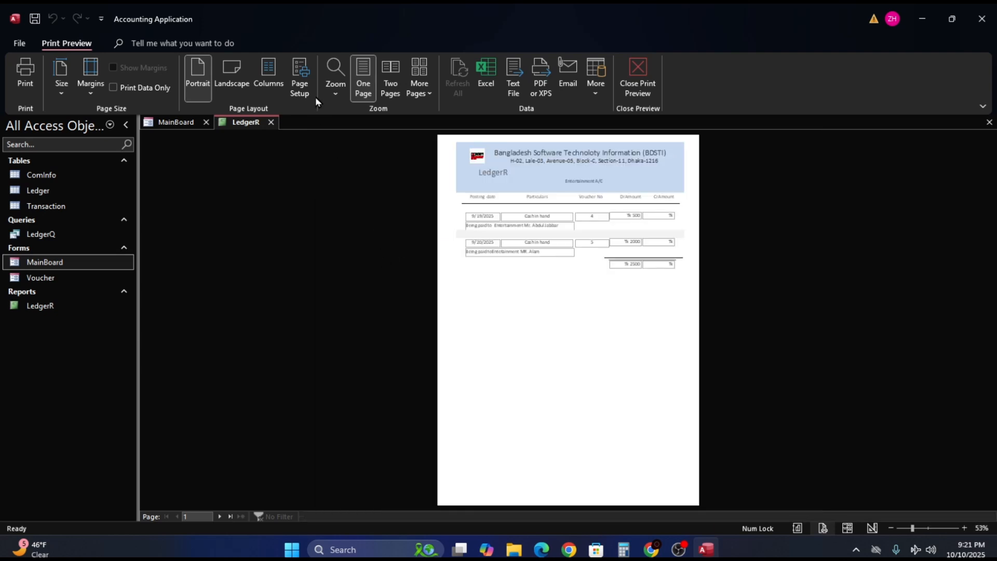
Change the report's page margins to 0.5 inches left and 0.25 inches right, accepting the page width notice.
{"action": "left_click", "coordinate": [301, 86]}
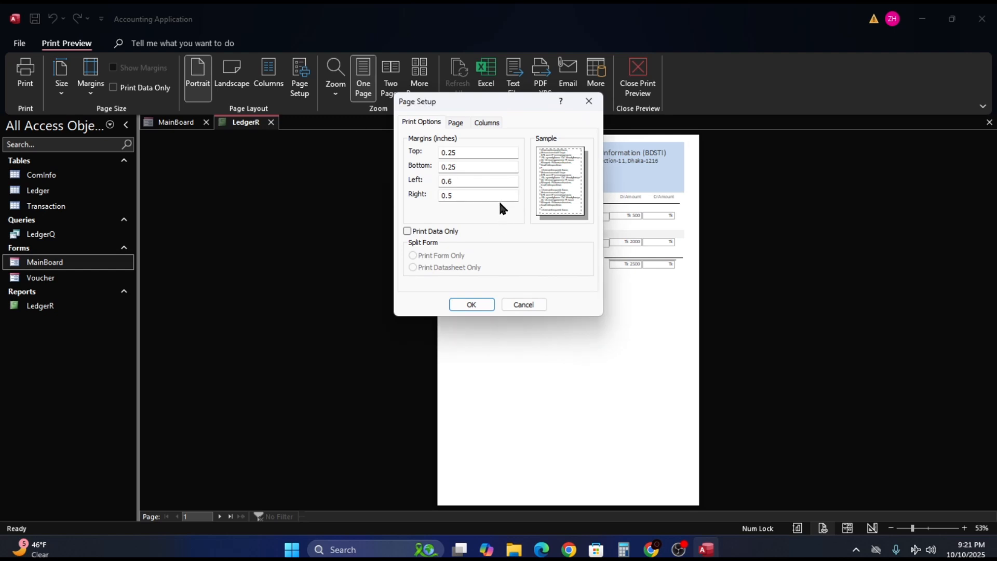
{"action": "left_click", "coordinate": [455, 195]}
{"action": "key", "text": "BackSpace"}
{"action": "type", "text": "25"}
{"action": "left_click", "coordinate": [453, 181]}
{"action": "key", "text": "BackSpace"}
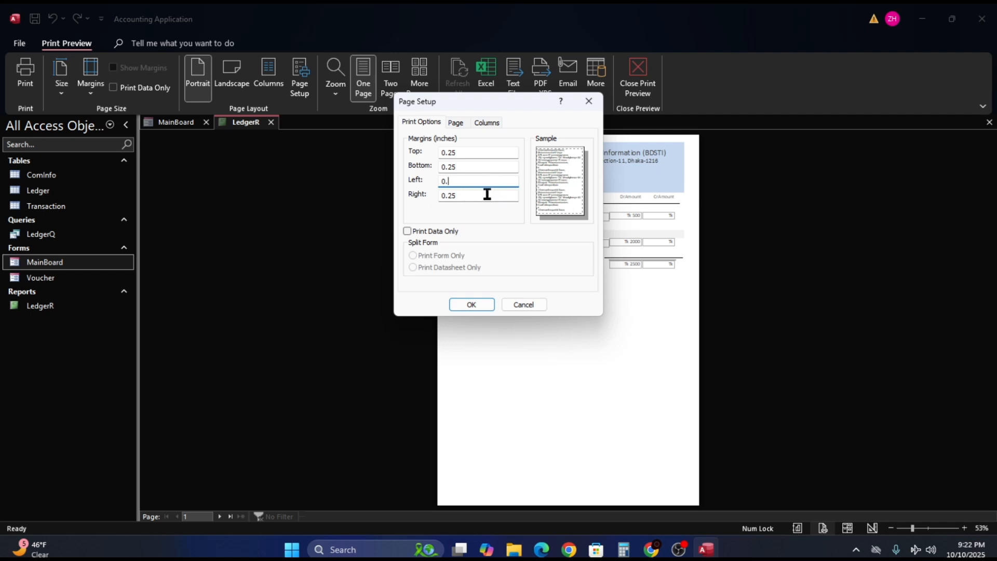
{"action": "type", "text": "5"}
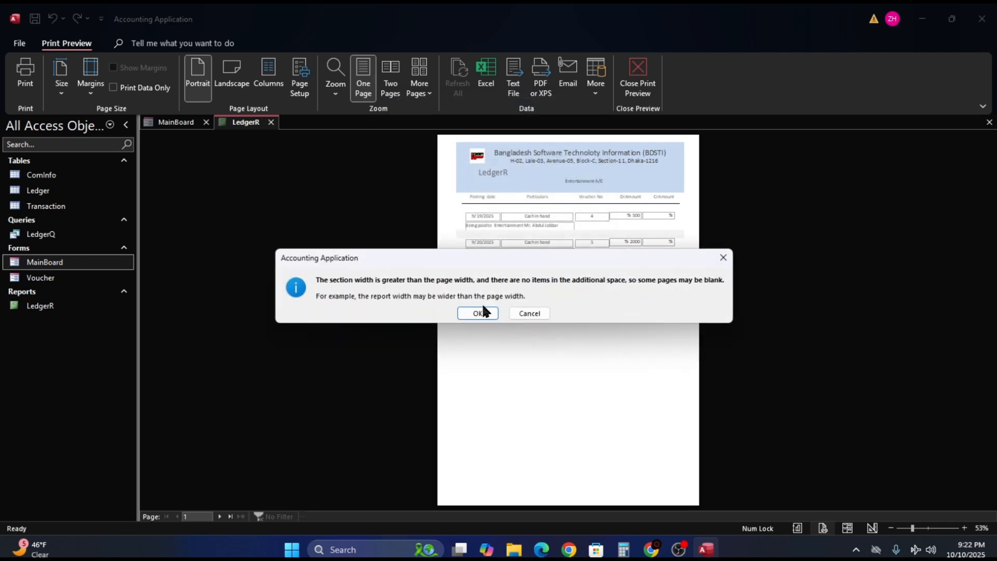
{"action": "left_click", "coordinate": [485, 309]}
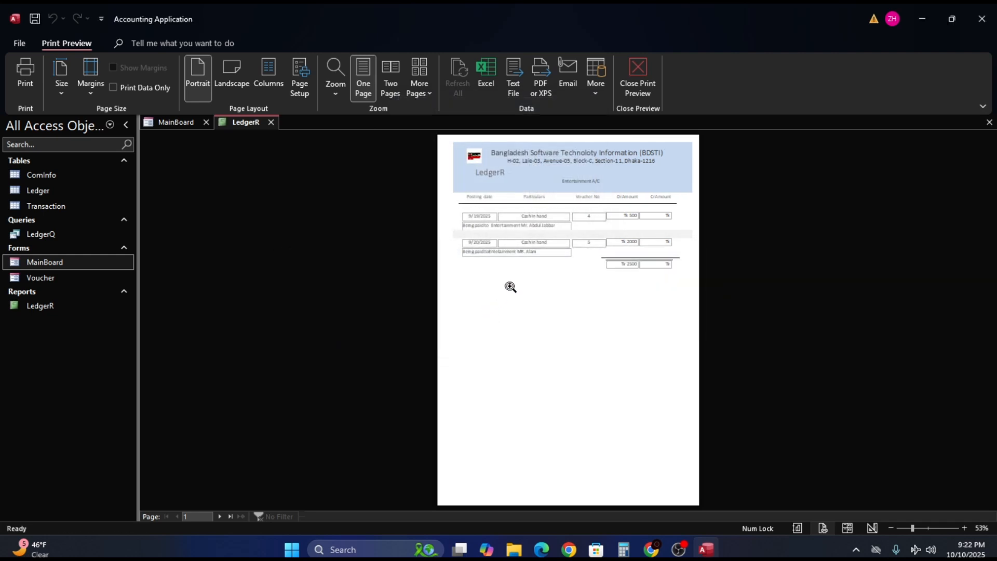
Leave the preview for Report View and preview the printed page again to check its horizontal placement.
{"action": "left_click", "coordinate": [637, 78]}
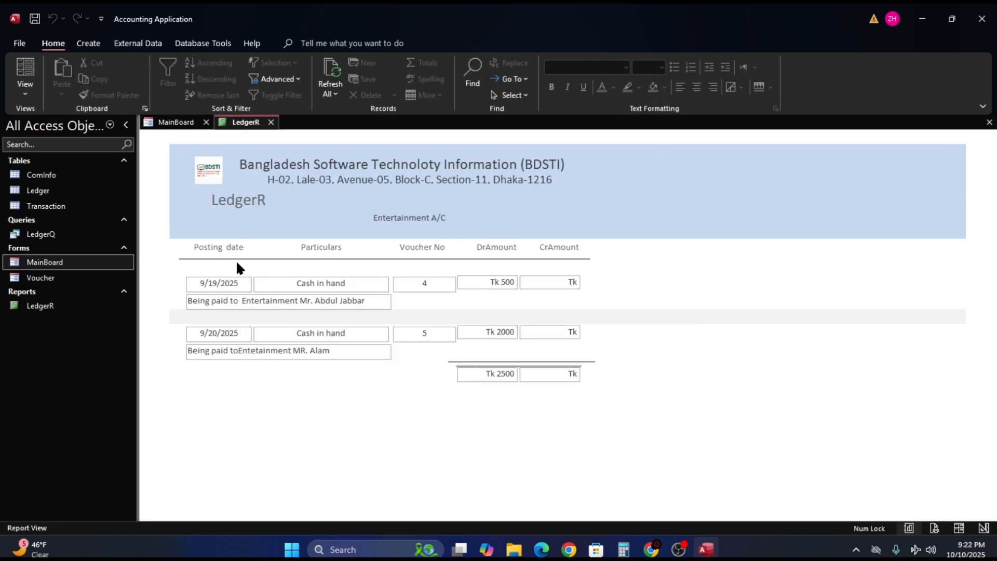
{"action": "left_click", "coordinate": [18, 43]}
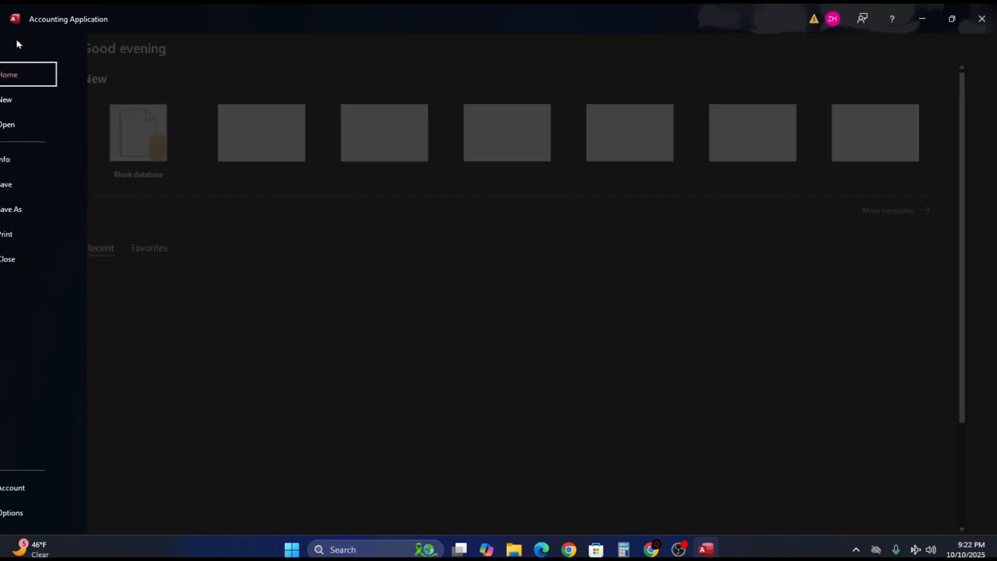
{"action": "left_click", "coordinate": [43, 232]}
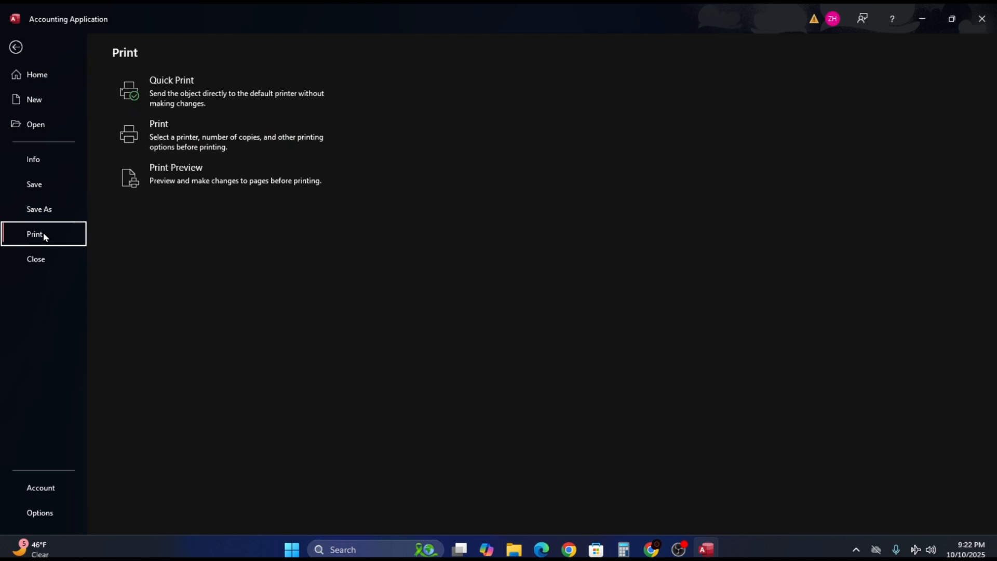
{"action": "left_click", "coordinate": [231, 185]}
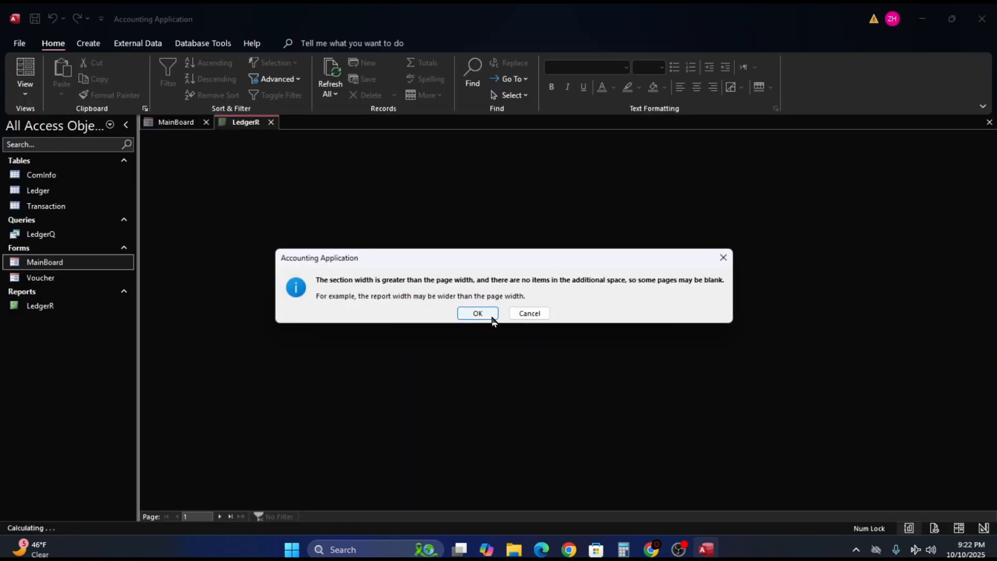
{"action": "left_click", "coordinate": [475, 313]}
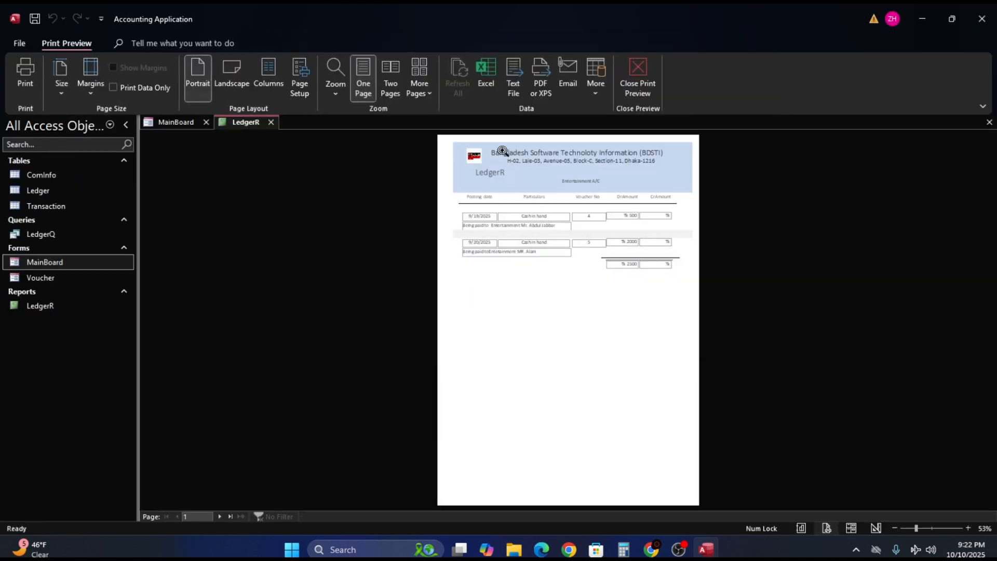
Set the report's page margins to 0.7 inches left and 0.5 inches right in Page Setup.
{"action": "left_click", "coordinate": [299, 80]}
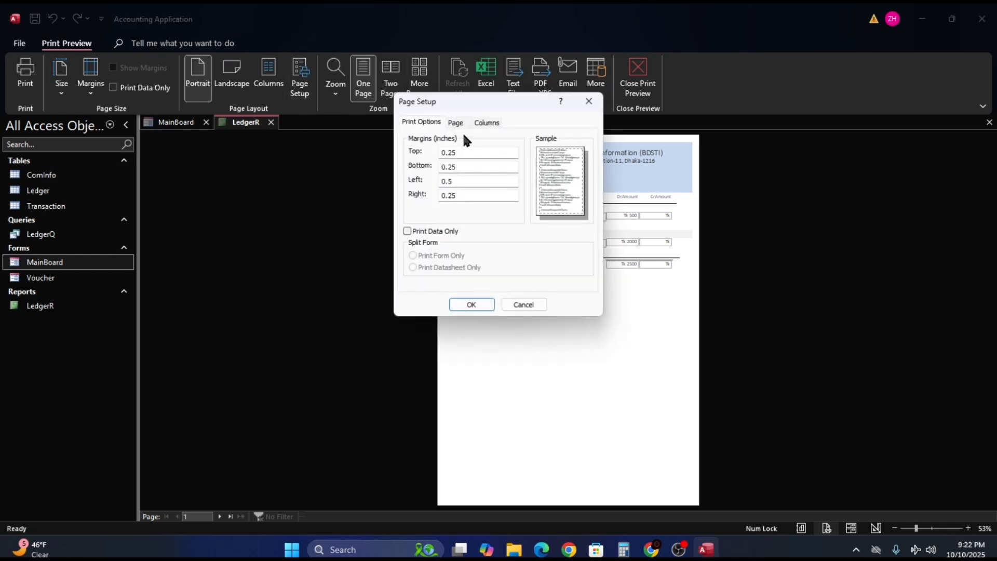
{"action": "left_click", "coordinate": [452, 183]}
{"action": "left_click_drag", "start_coordinate": [449, 183], "coordinate": [527, 183]}
{"action": "type", "text": "7"}
{"action": "left_click", "coordinate": [457, 195]}
{"action": "type", "text": "77"}
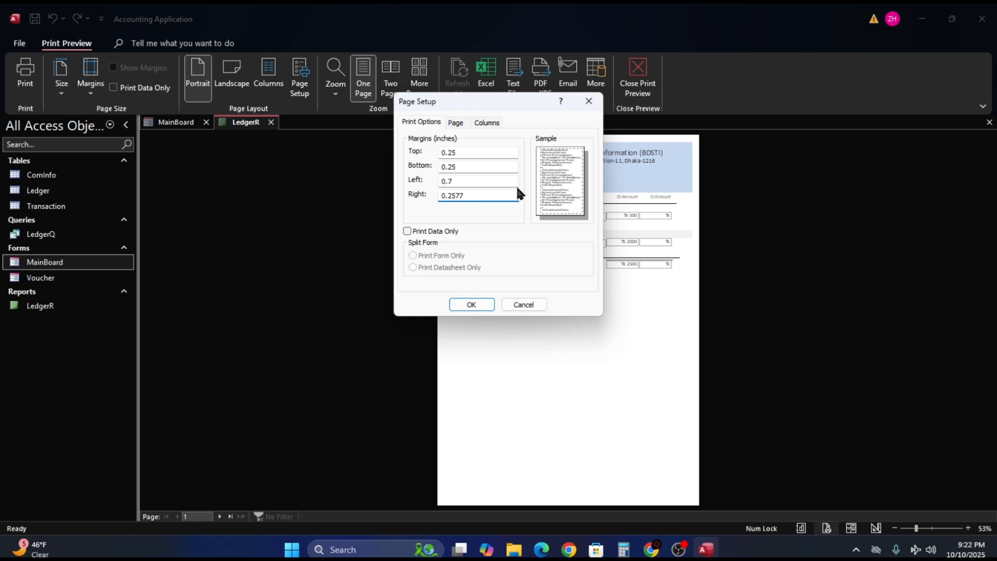
{"action": "key", "text": "BackSpace"}
{"action": "key", "text": "BackSpace"}
{"action": "key", "text": "BackSpace"}
{"action": "key", "text": "BackSpace"}
{"action": "type", "text": "5"}
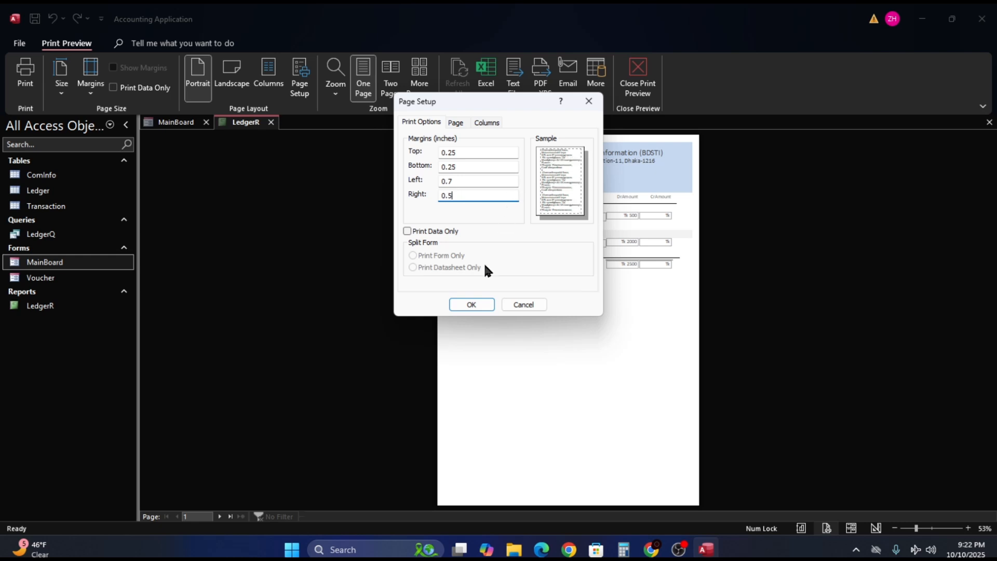
{"action": "left_click", "coordinate": [469, 305]}
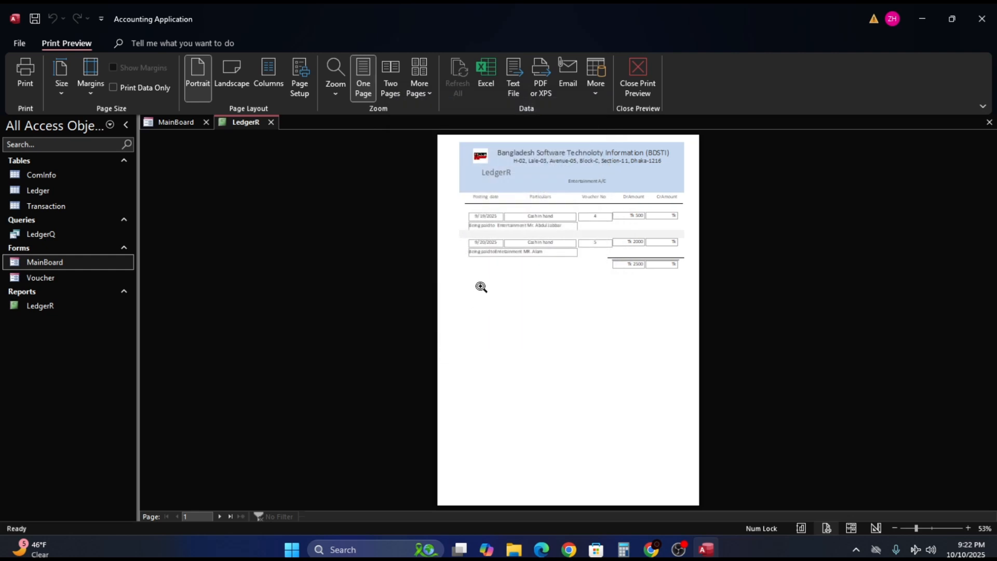
Inspect the report's printed page at 100% zoom to check the balance of both side margins.
{"action": "left_click", "coordinate": [17, 42]}
{"action": "left_click", "coordinate": [35, 234]}
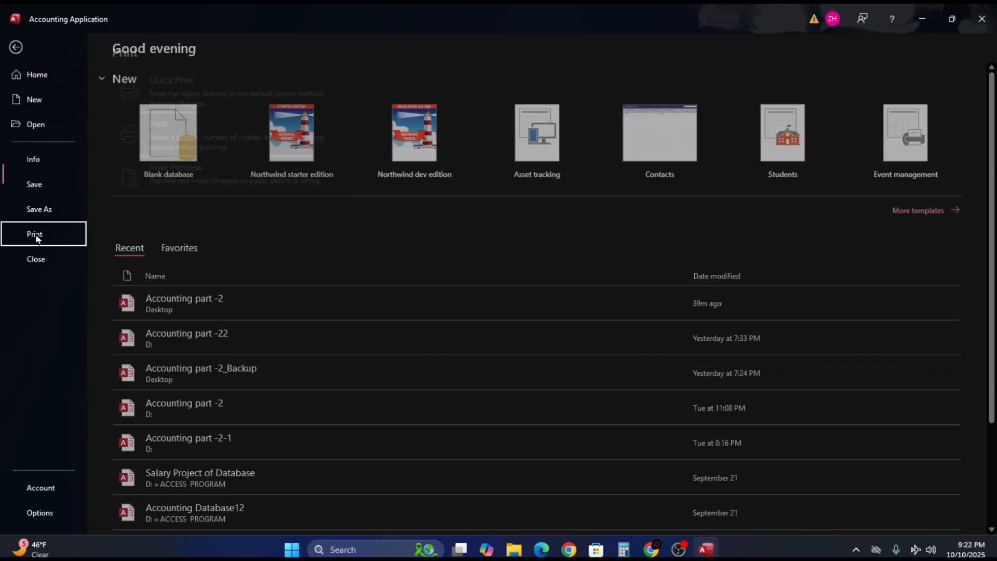
{"action": "left_click", "coordinate": [184, 180]}
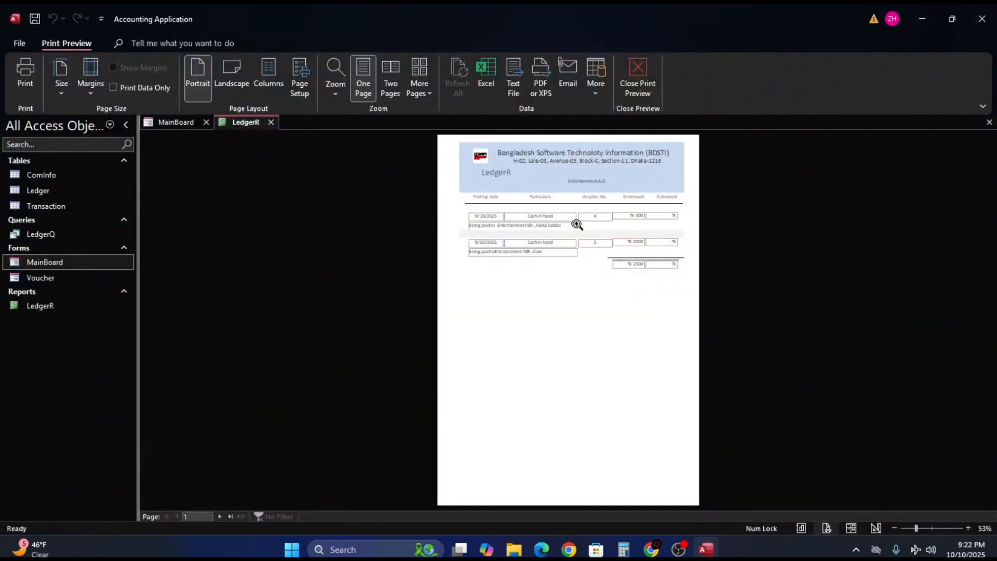
{"action": "left_click", "coordinate": [632, 174]}
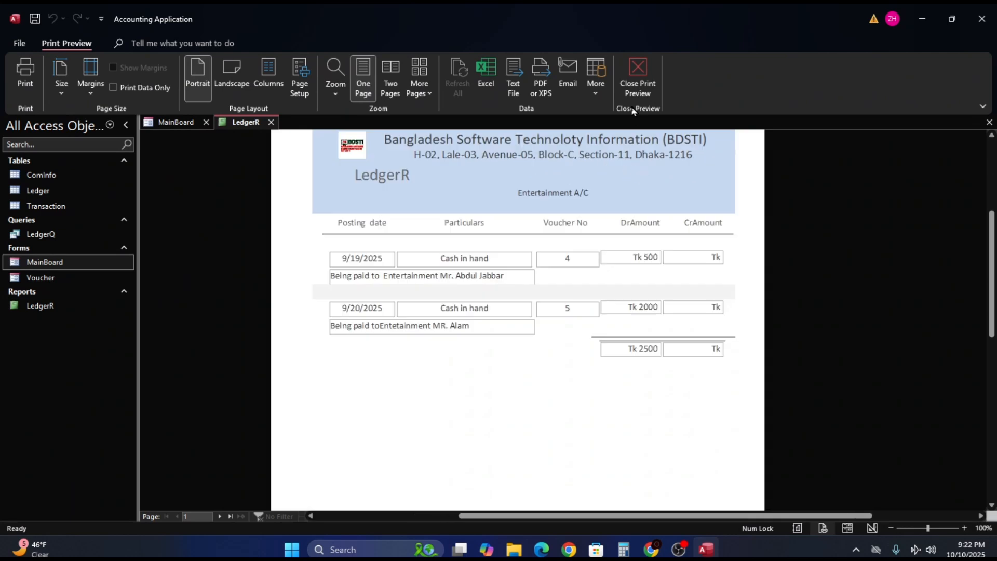
Leave the print preview for Design View and move the account name text box in the Report Header up to about 1 inch from the top.
{"action": "left_click", "coordinate": [638, 71]}
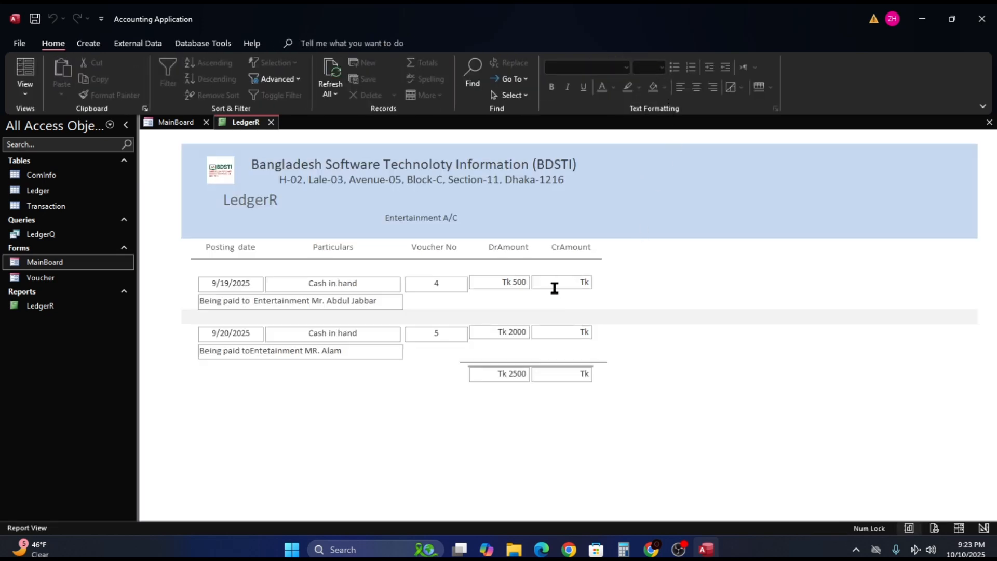
{"action": "right_click", "coordinate": [753, 285]}
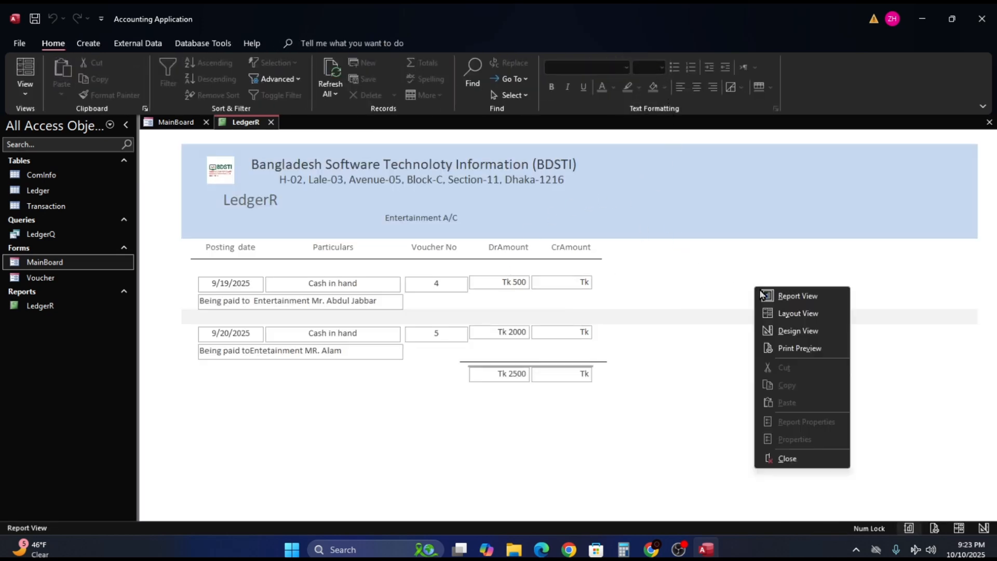
{"action": "left_click", "coordinate": [789, 331]}
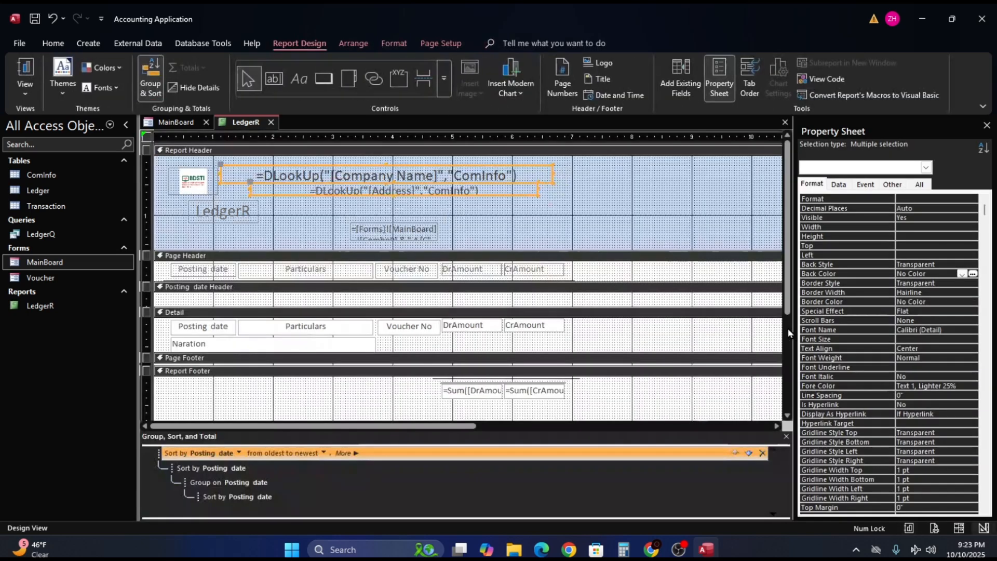
{"action": "left_click", "coordinate": [398, 240]}
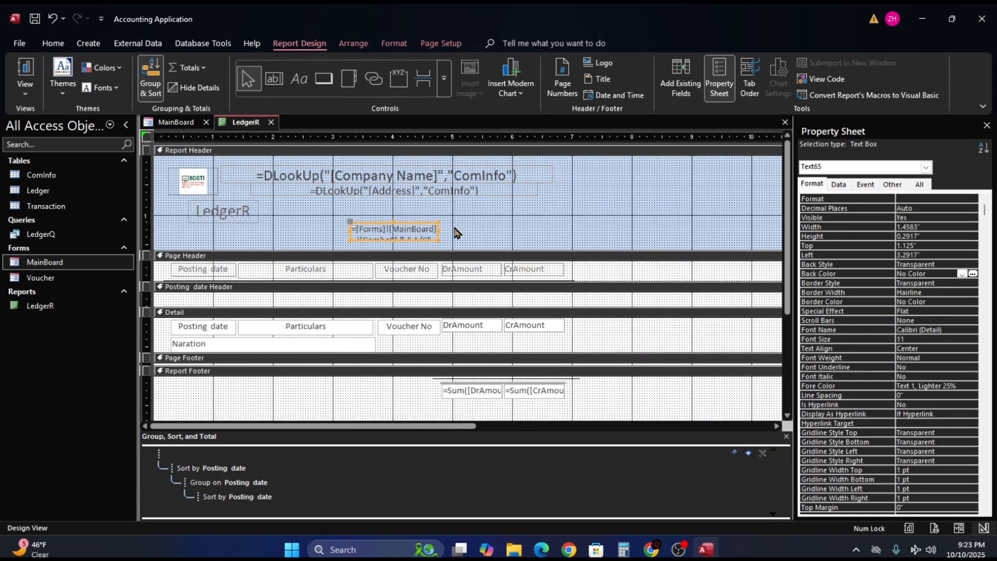
{"action": "key", "text": "Up"}
{"action": "key", "text": "Up"}
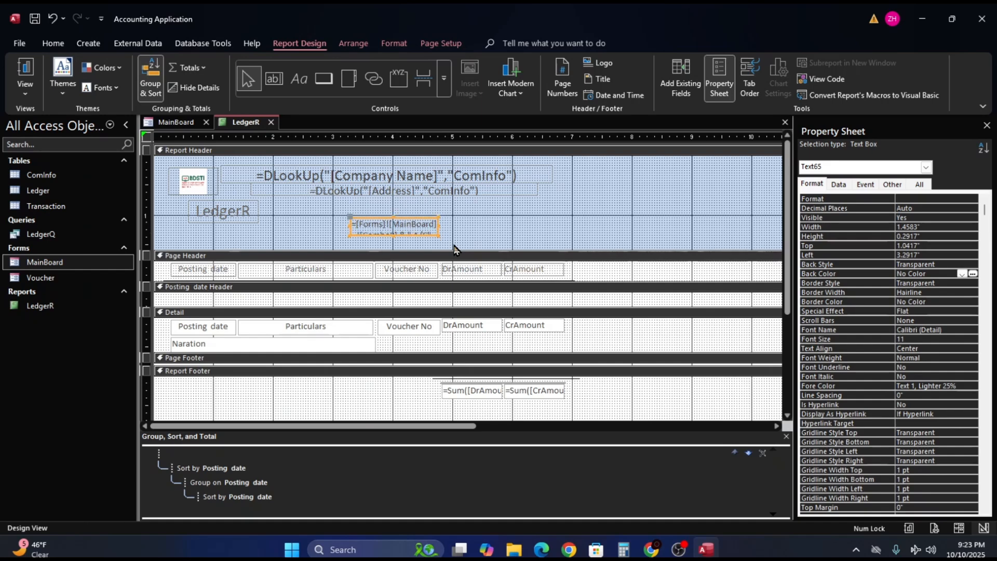
Shorten the Report Header to just below the account name text box and the Report Footer to just below the sum fields.
{"action": "left_click_drag", "start_coordinate": [436, 251], "coordinate": [435, 235]}
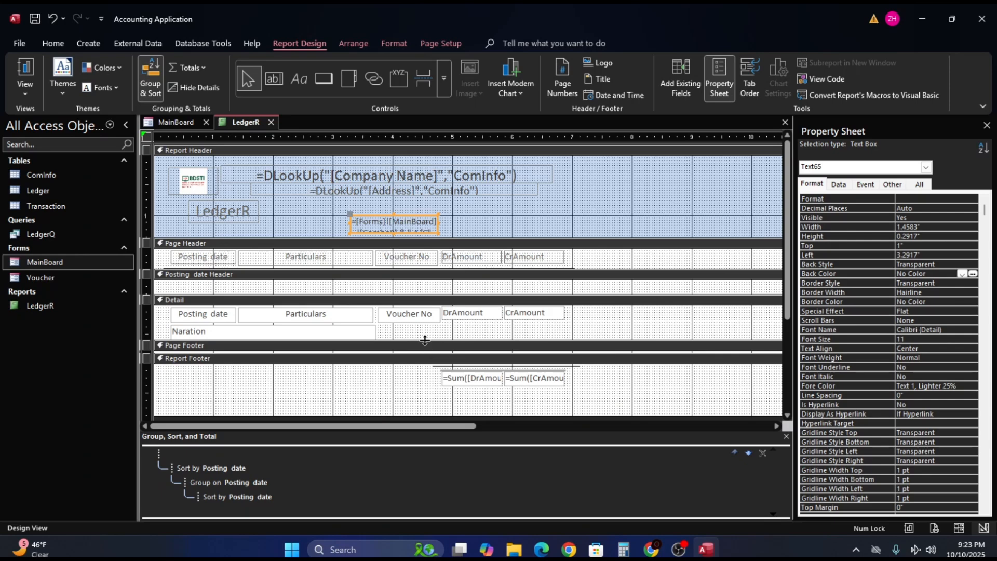
{"action": "left_click_drag", "start_coordinate": [478, 415], "coordinate": [478, 389]}
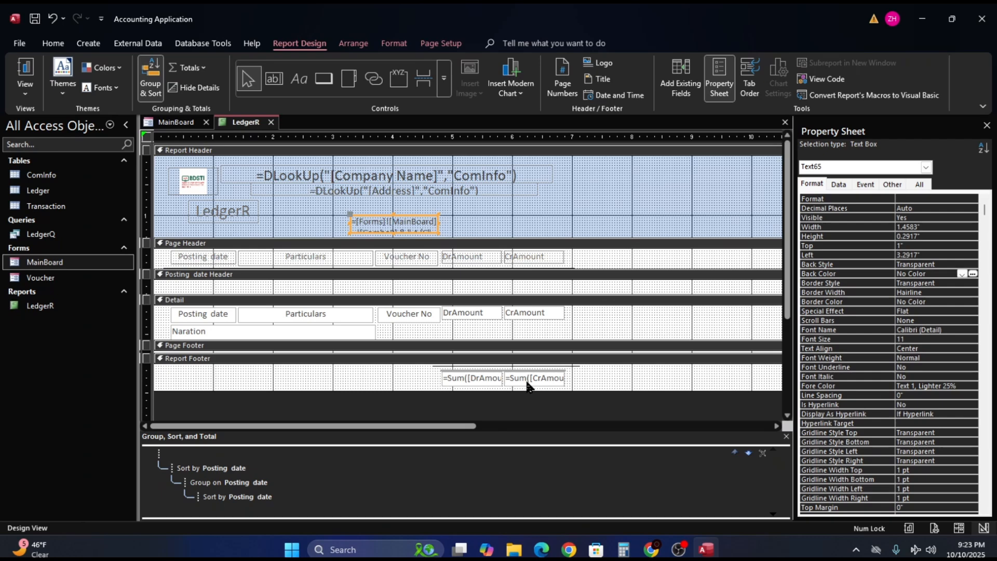
{"action": "left_click", "coordinate": [486, 391]}
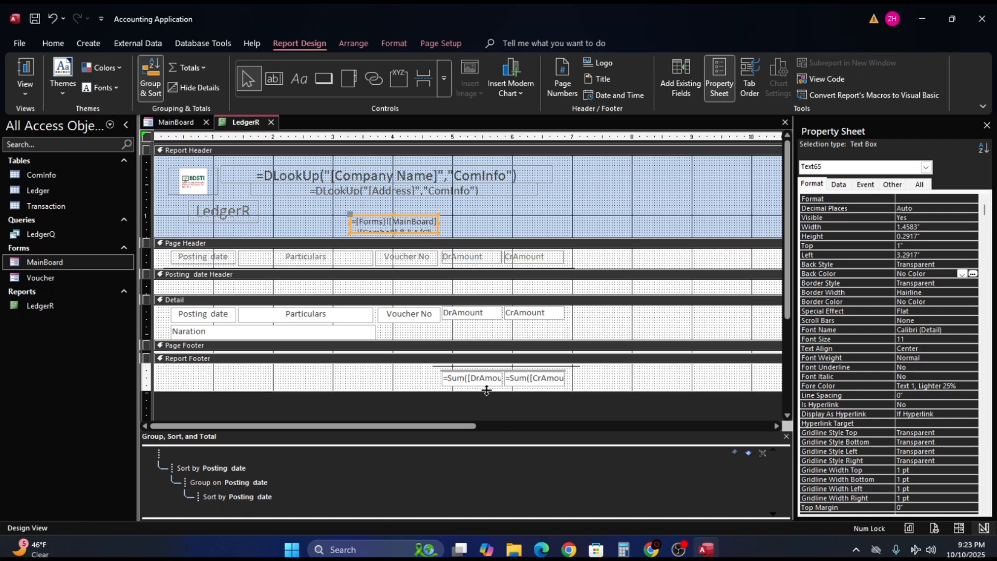
{"action": "left_click_drag", "start_coordinate": [486, 391], "coordinate": [486, 394]}
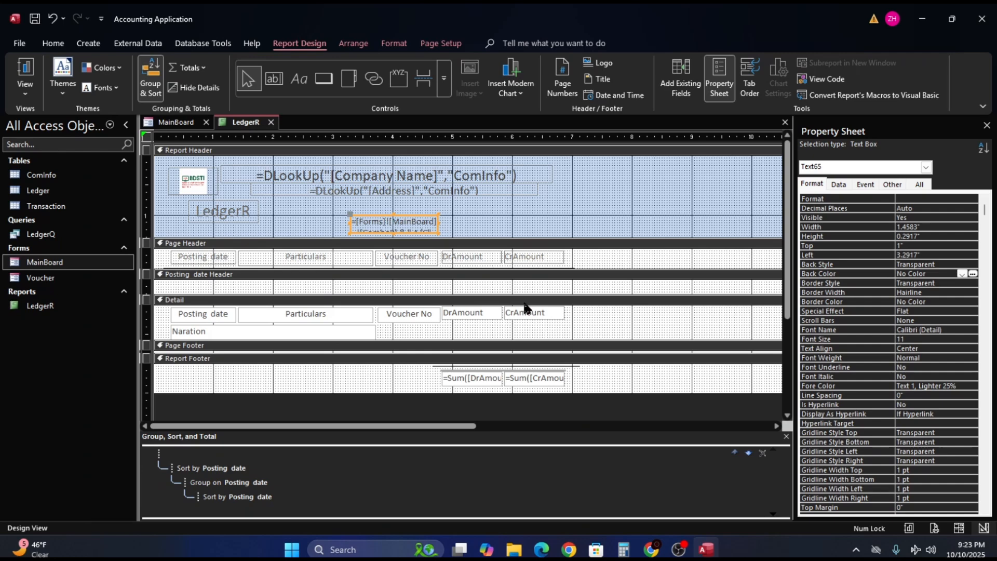
Close the LedgerR report, the Accounting Application database and the browser window behind it.
{"action": "left_click", "coordinate": [784, 123]}
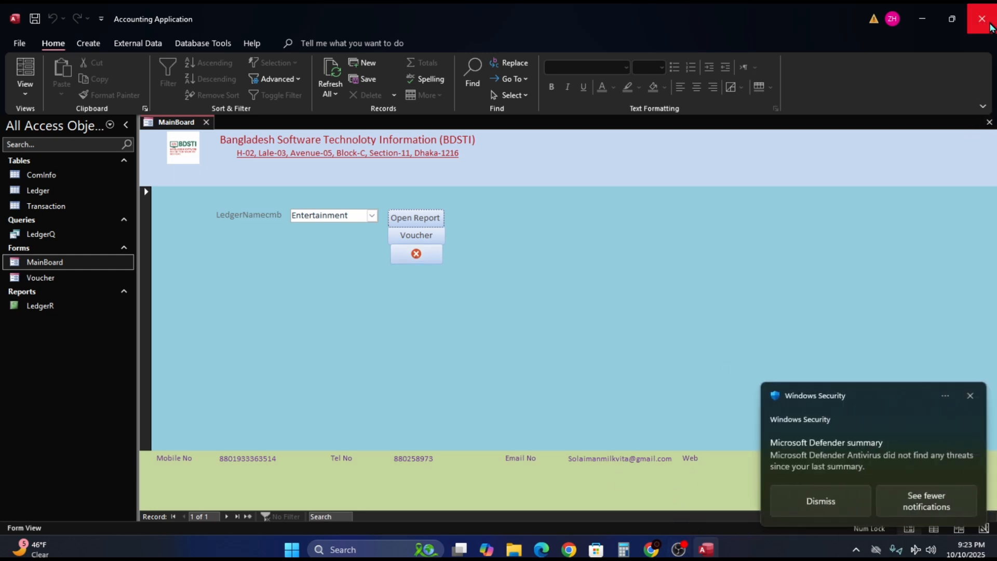
{"action": "left_click", "coordinate": [985, 21]}
{"action": "left_click", "coordinate": [985, 9]}
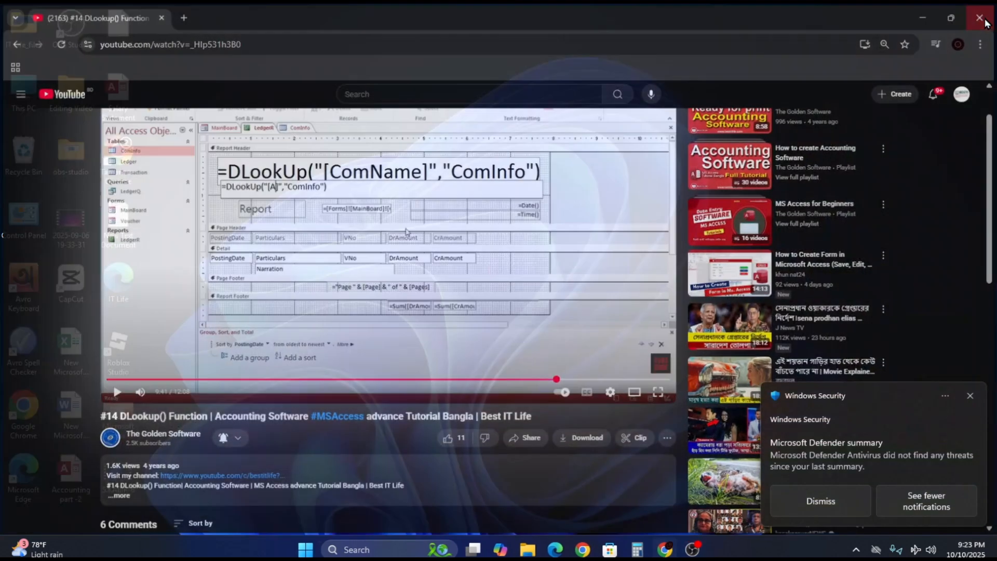